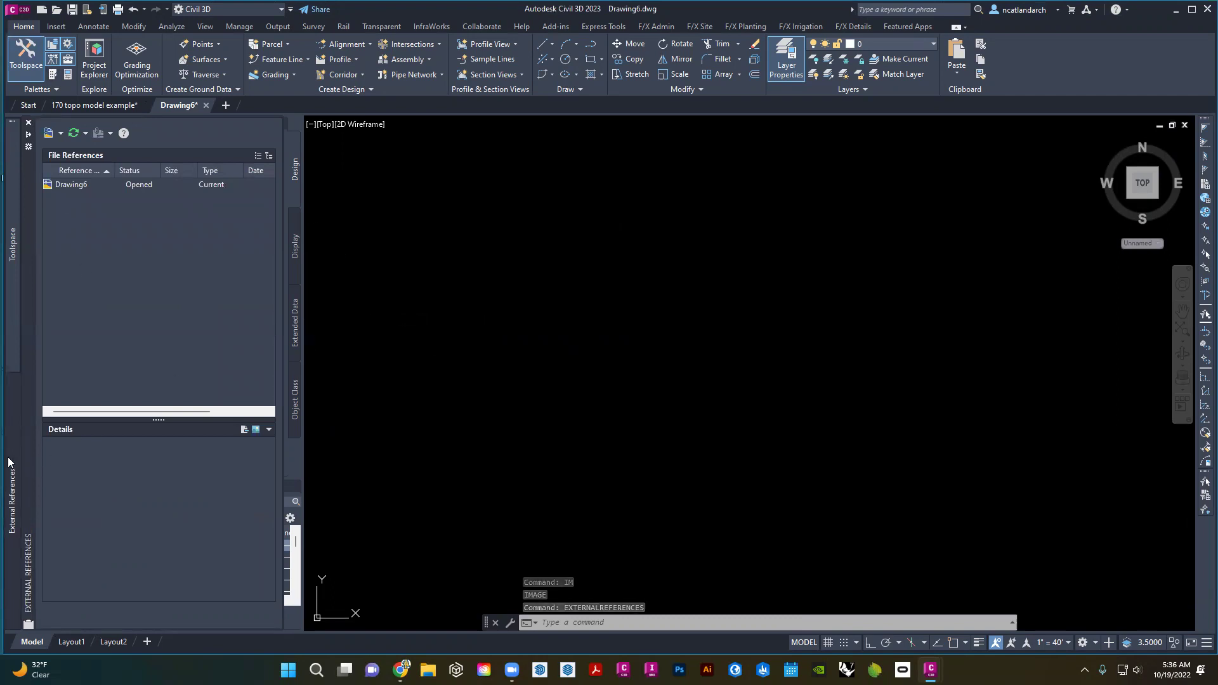
- Choose the image PXL_20221018_222843807 from the Downloads folder to attach as an external reference
left_click(489, 372)
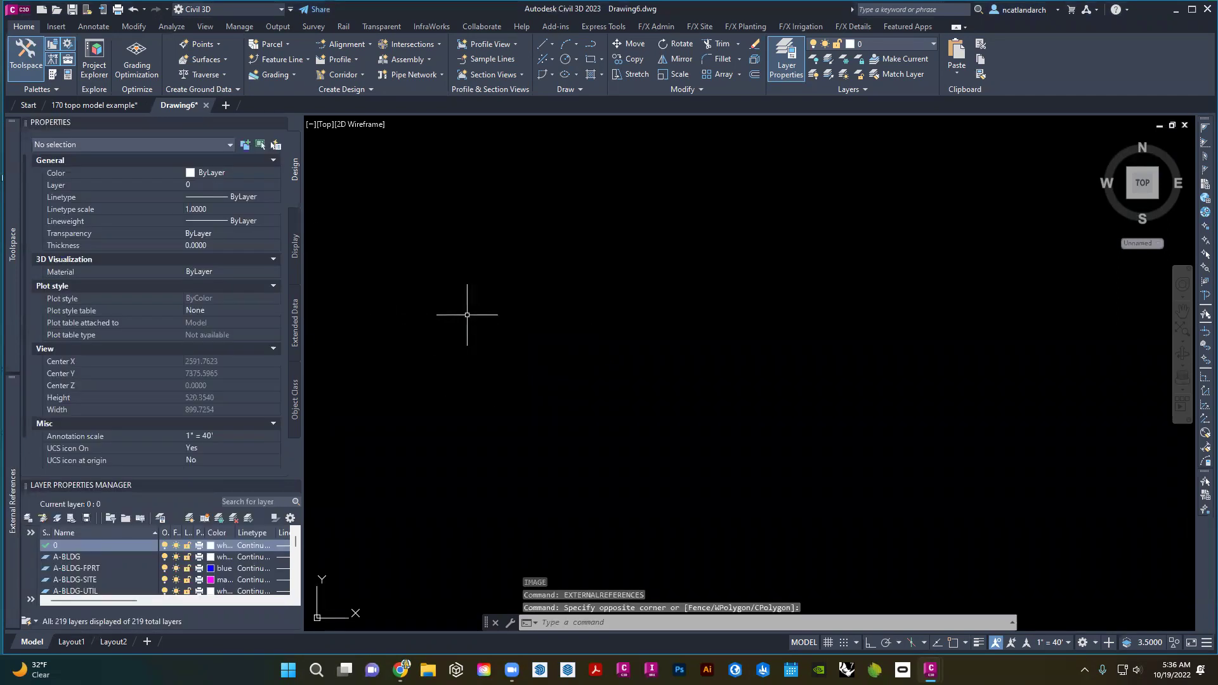
type("im")
key("Return")
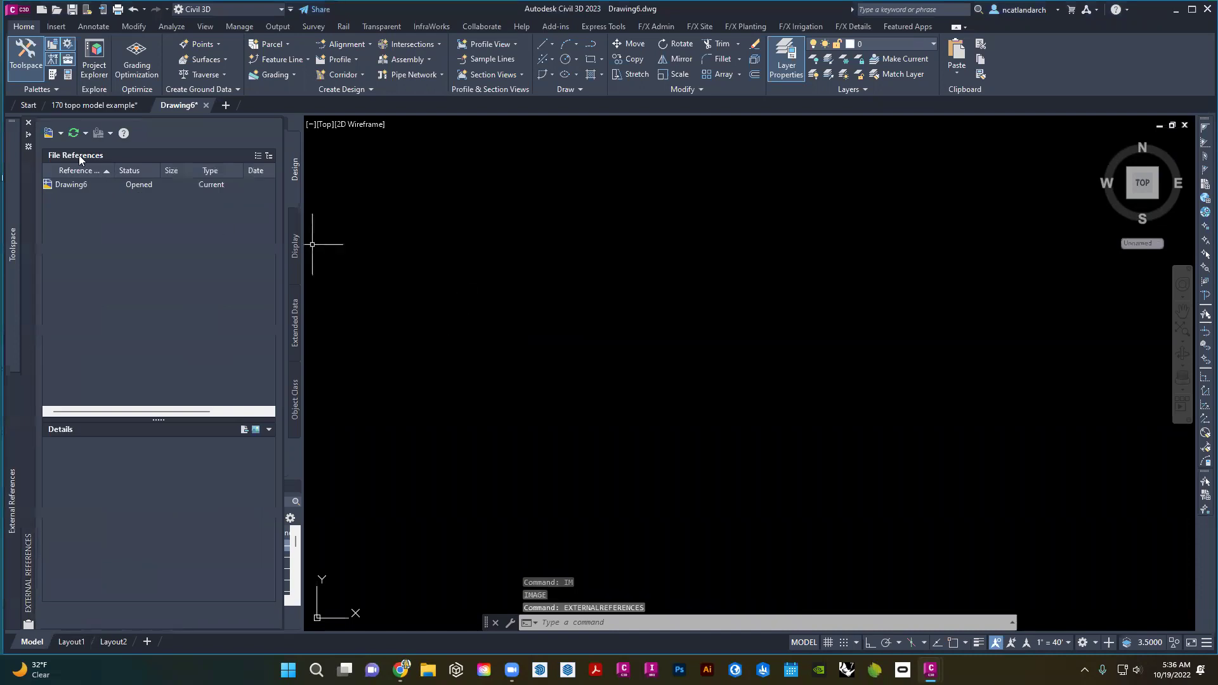
left_click(63, 137)
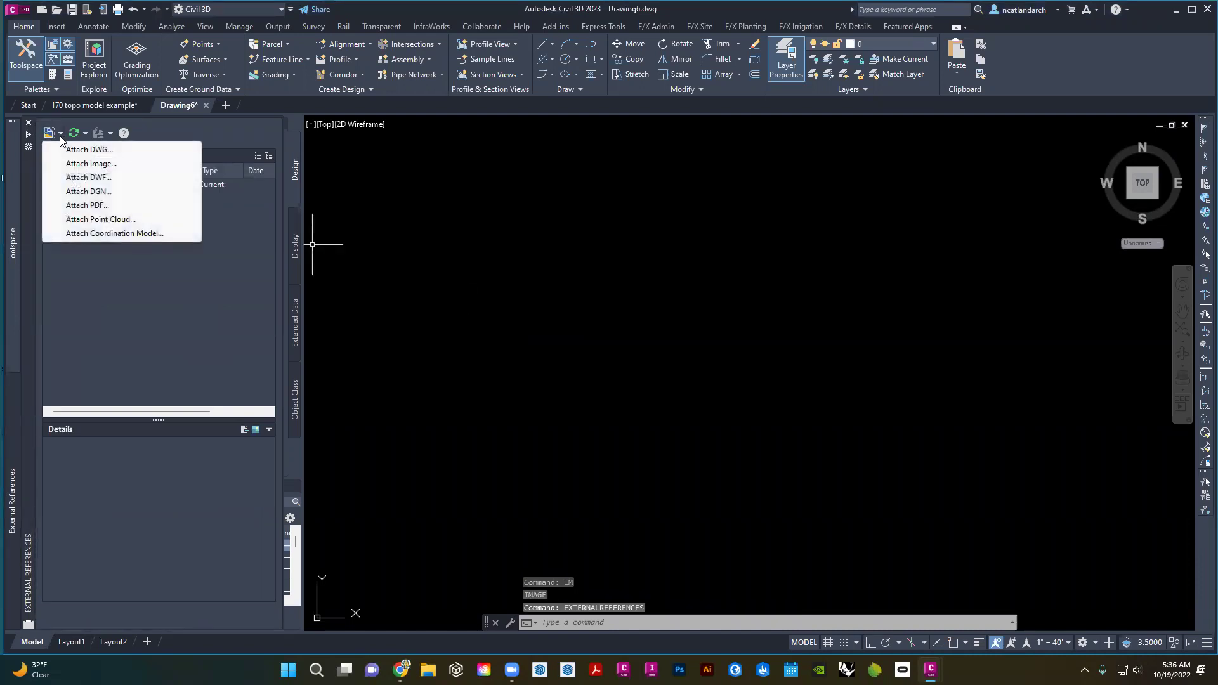
left_click(90, 164)
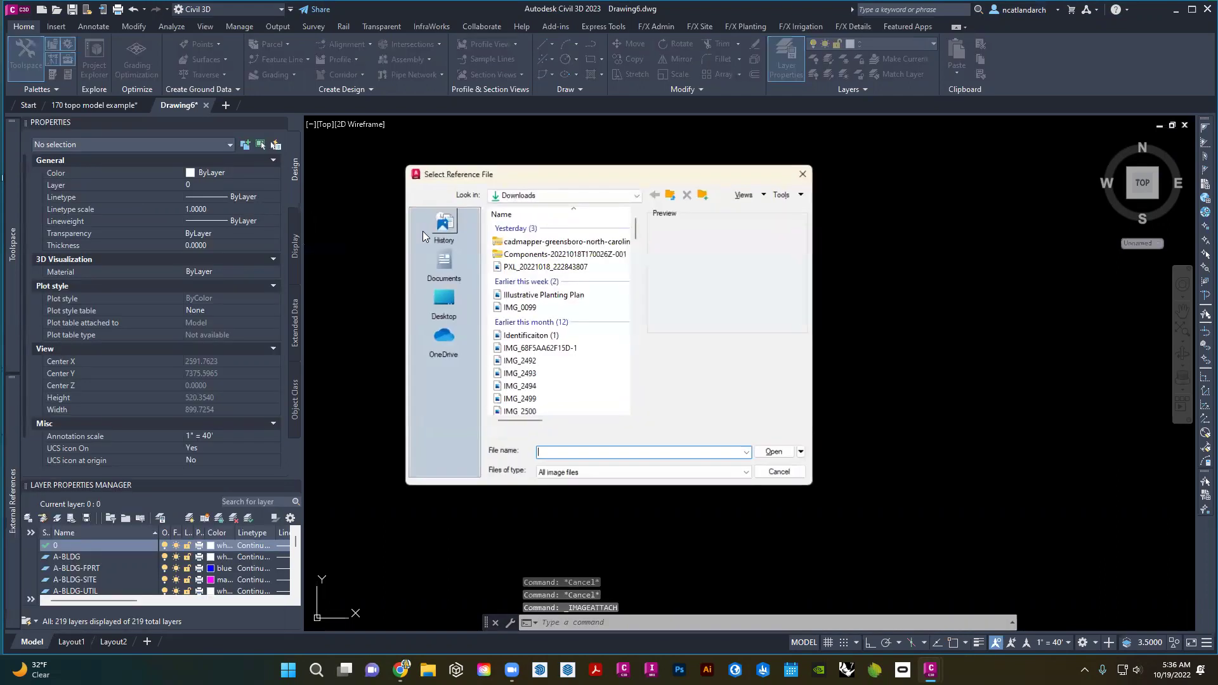
left_click(546, 267)
key("Return")
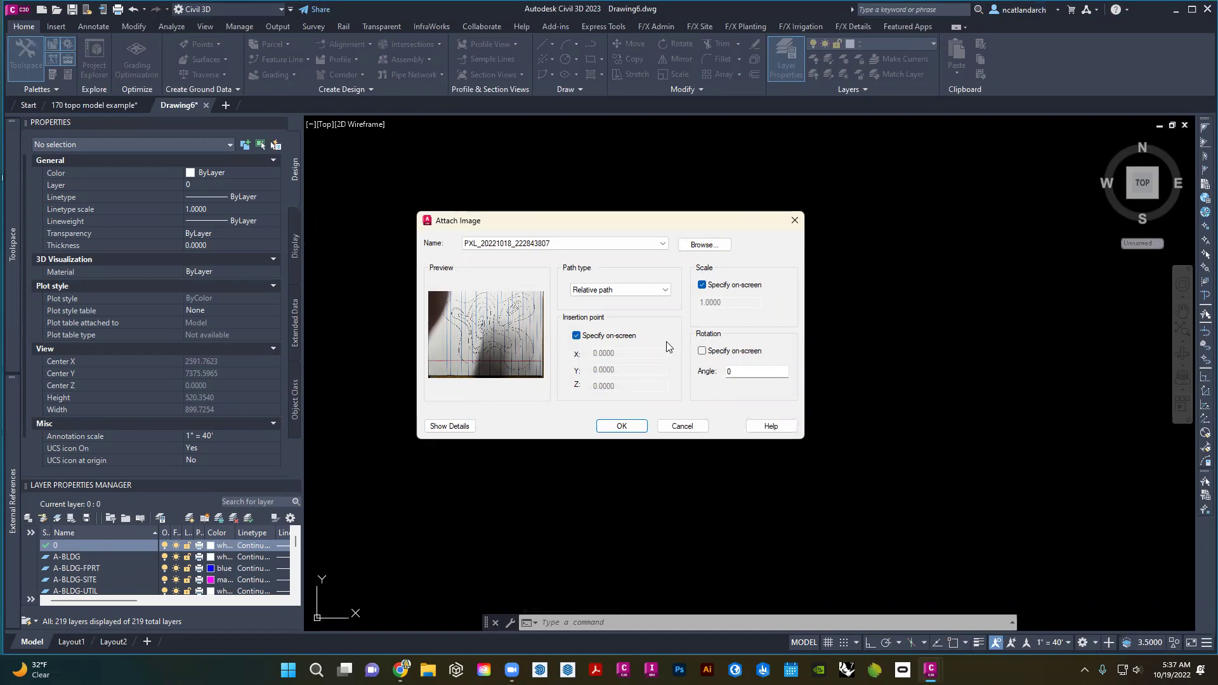
- Place the attached contour sketch in model space, scaled to about 346 ft wide by 260 ft high
left_click(626, 427)
left_click(500, 420)
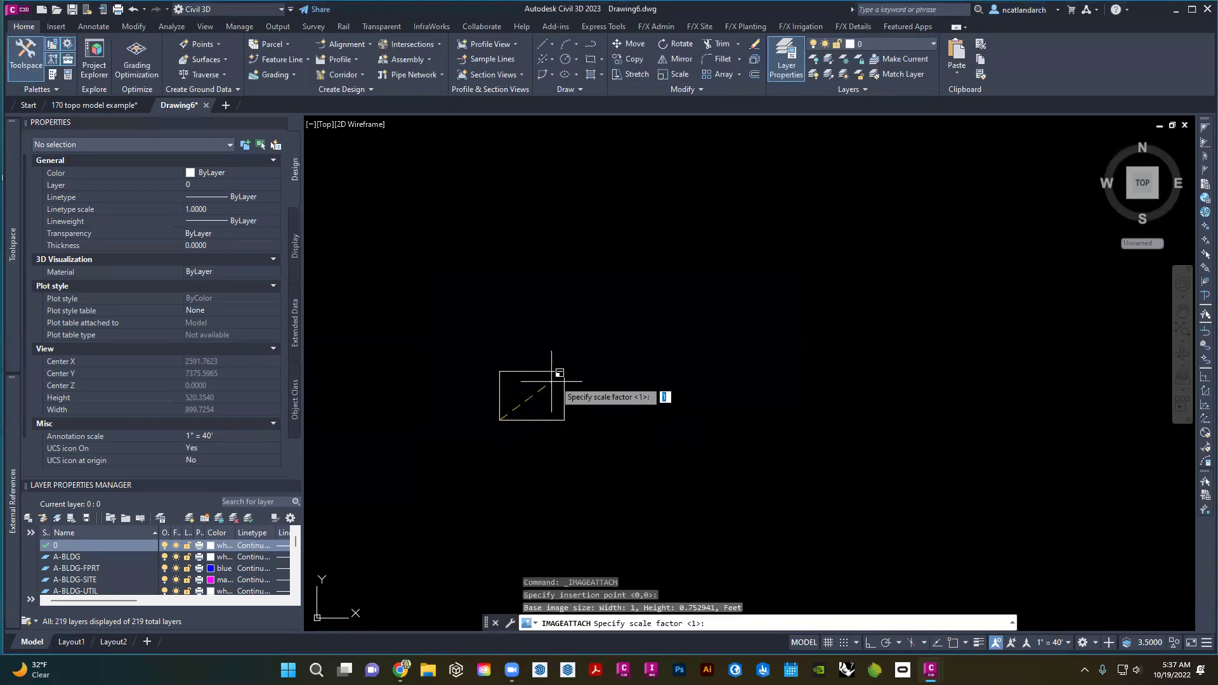
left_click(786, 233)
middle_click_drag(569, 198, 561, 305)
scroll(511, 278, "up", 2)
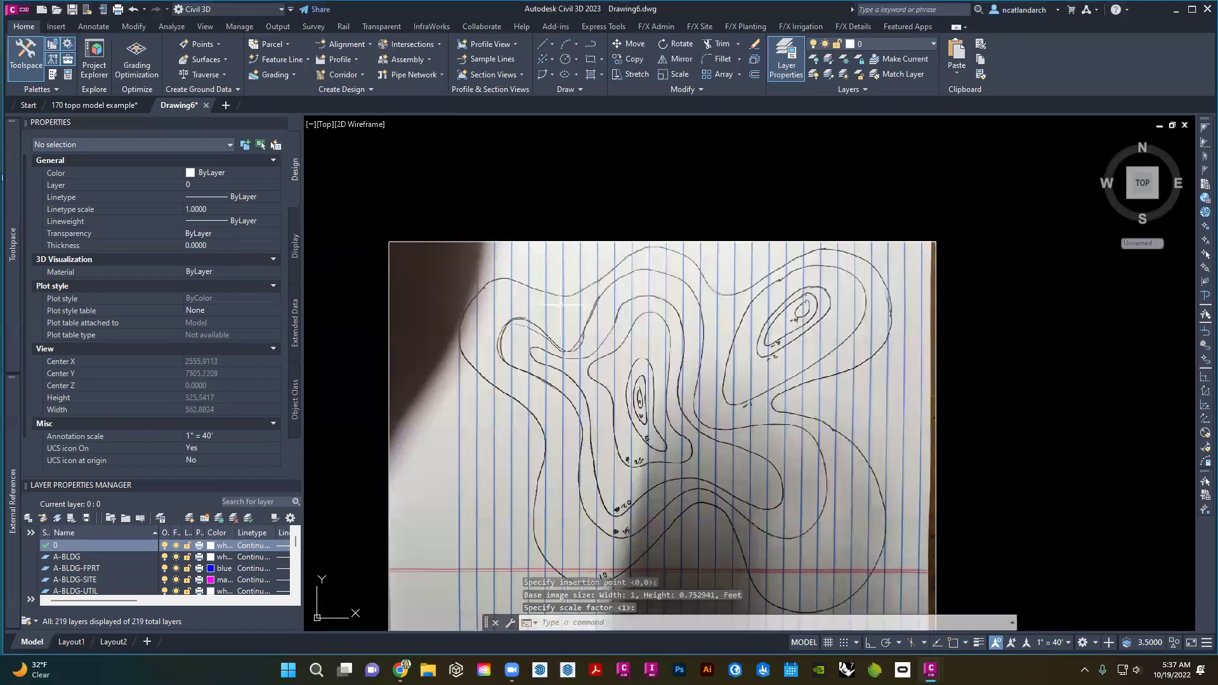
- Increase the fade of the attached sketch image to dim it for tracing
left_click(495, 252)
left_click(468, 286)
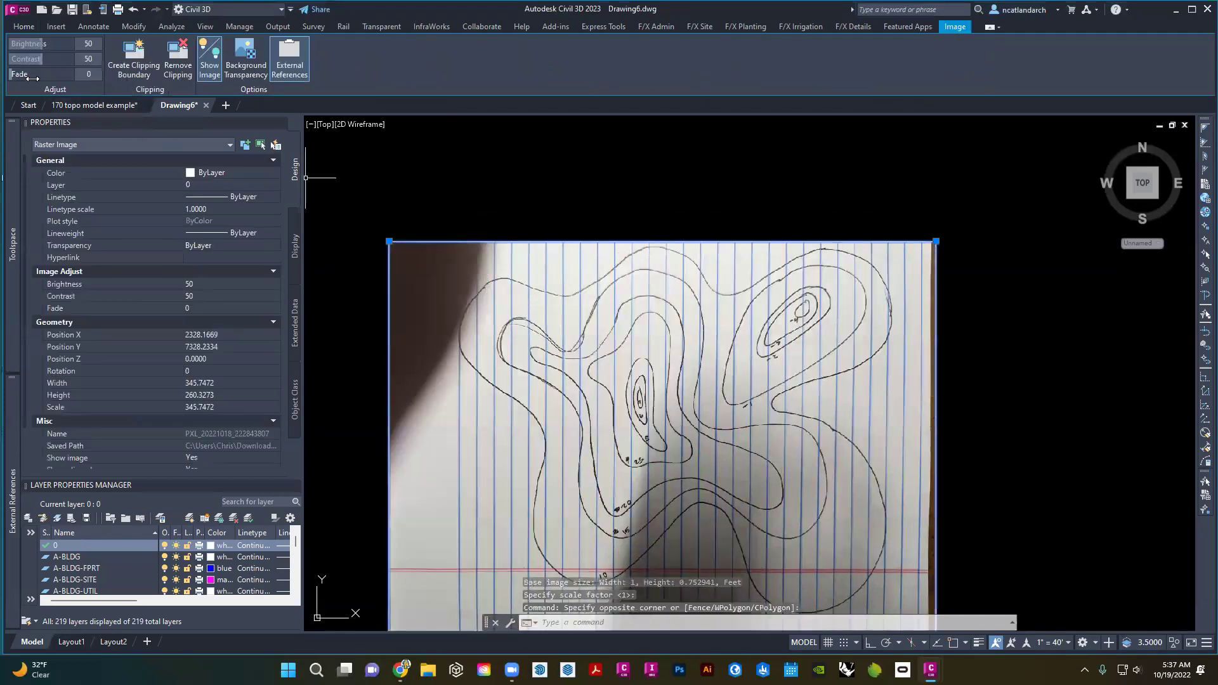
left_click_drag(10, 73, 53, 74)
key("Escape")
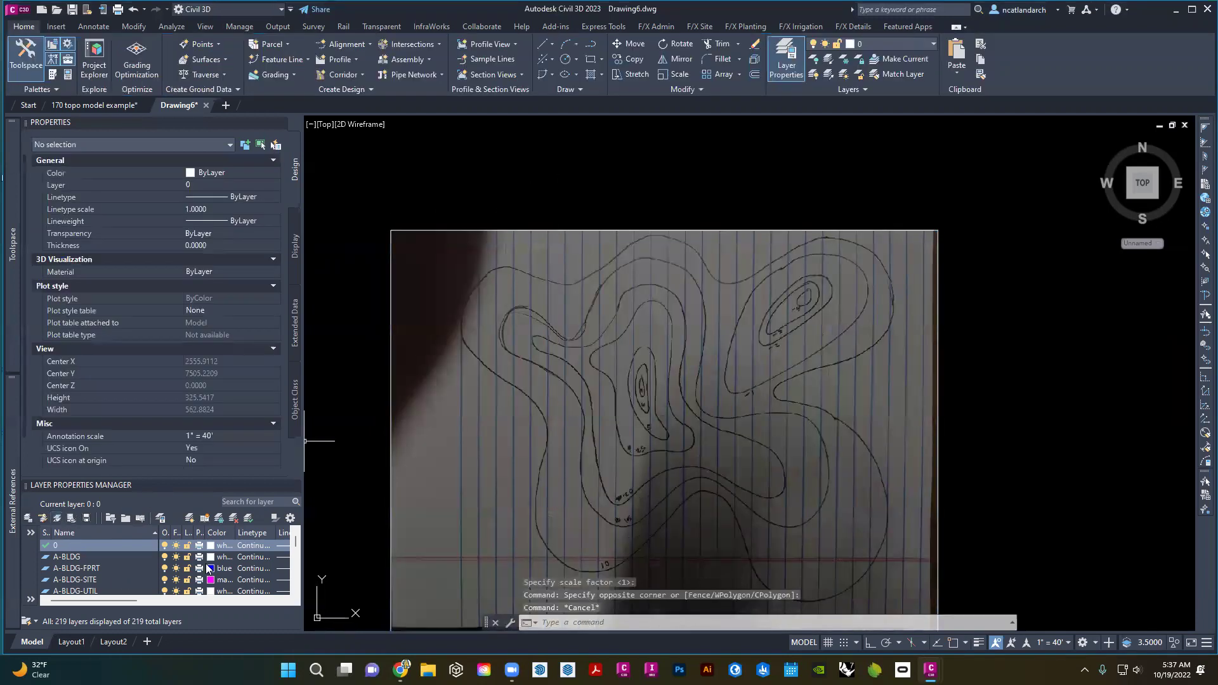
- Set the color of layer 0 to red
left_click(211, 548)
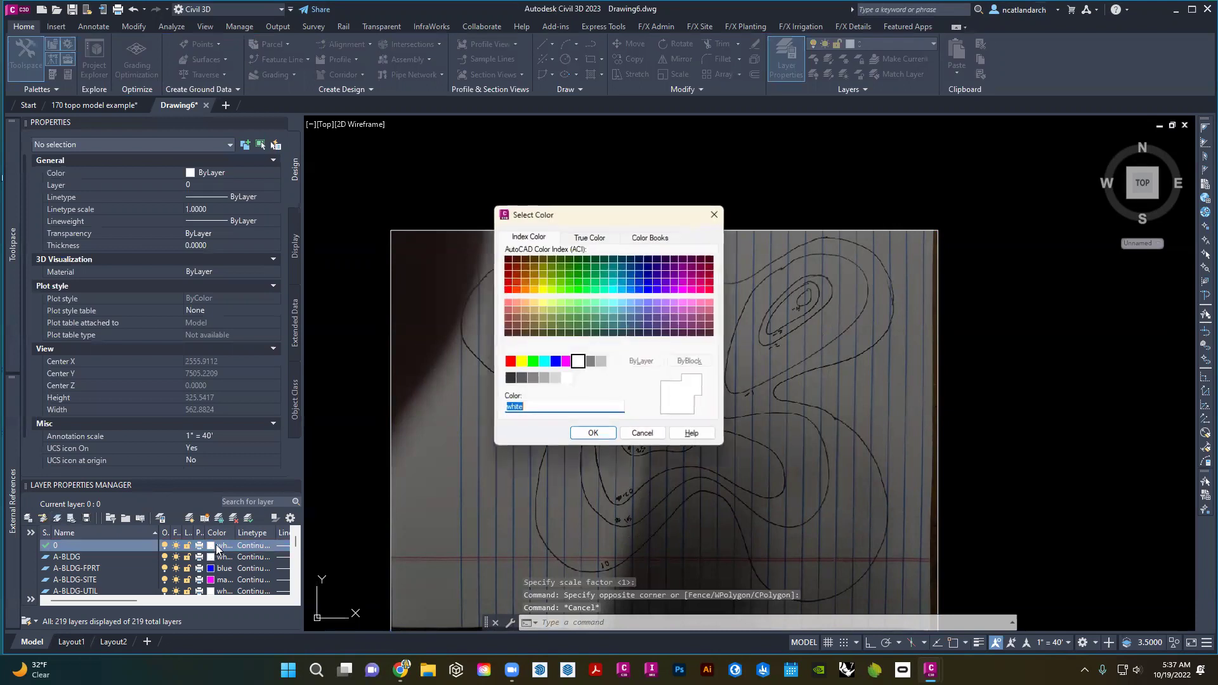
left_click(511, 361)
left_click(592, 433)
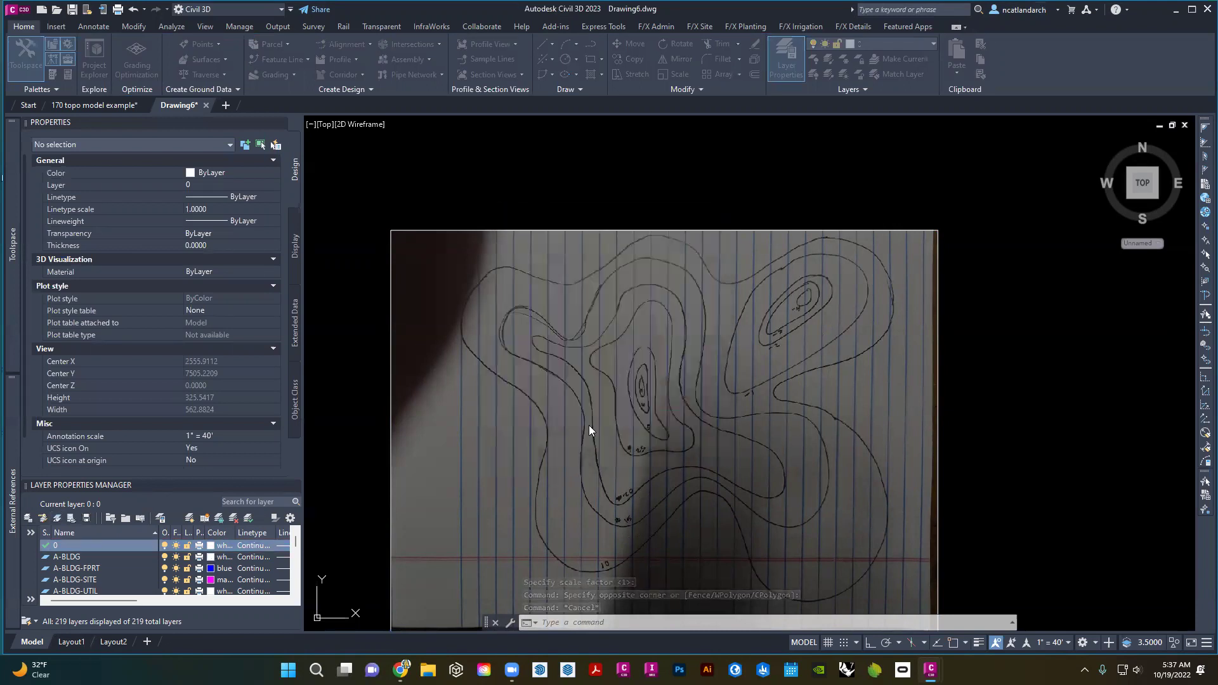
middle_click_drag(620, 402, 586, 401)
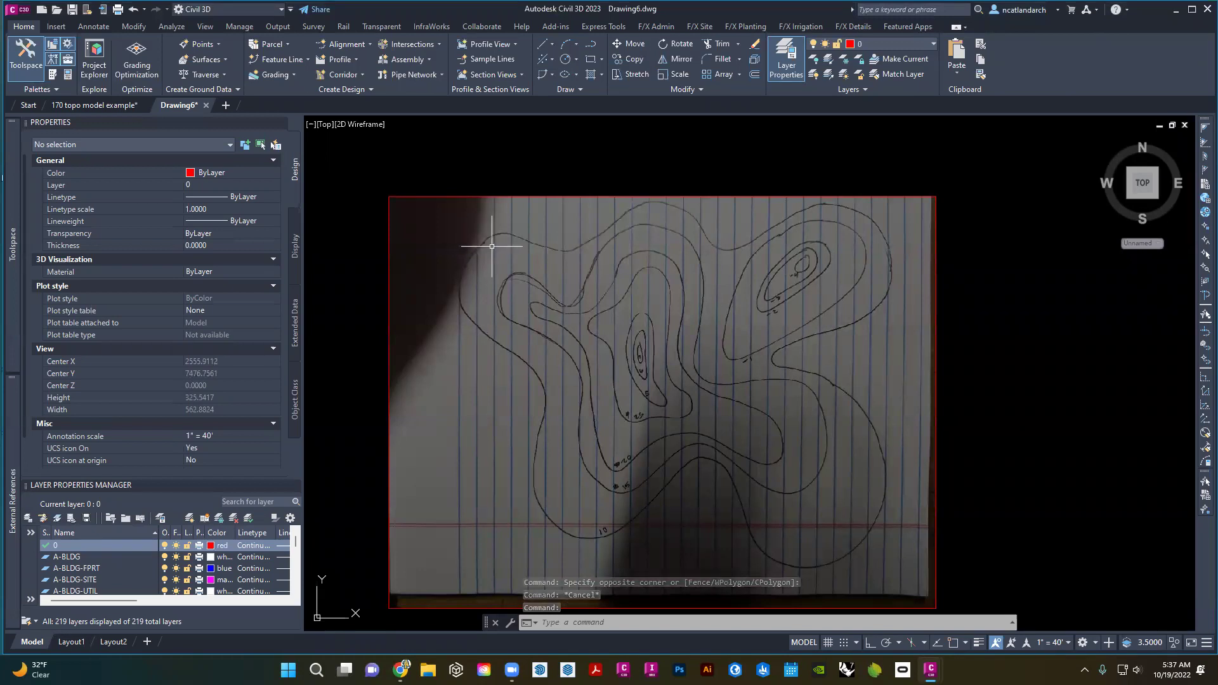
- Start an arc-segment polyline on the outermost contour near its upper-left crest, with its start direction aligned to the sketched line
middle_click_drag(525, 236, 527, 280)
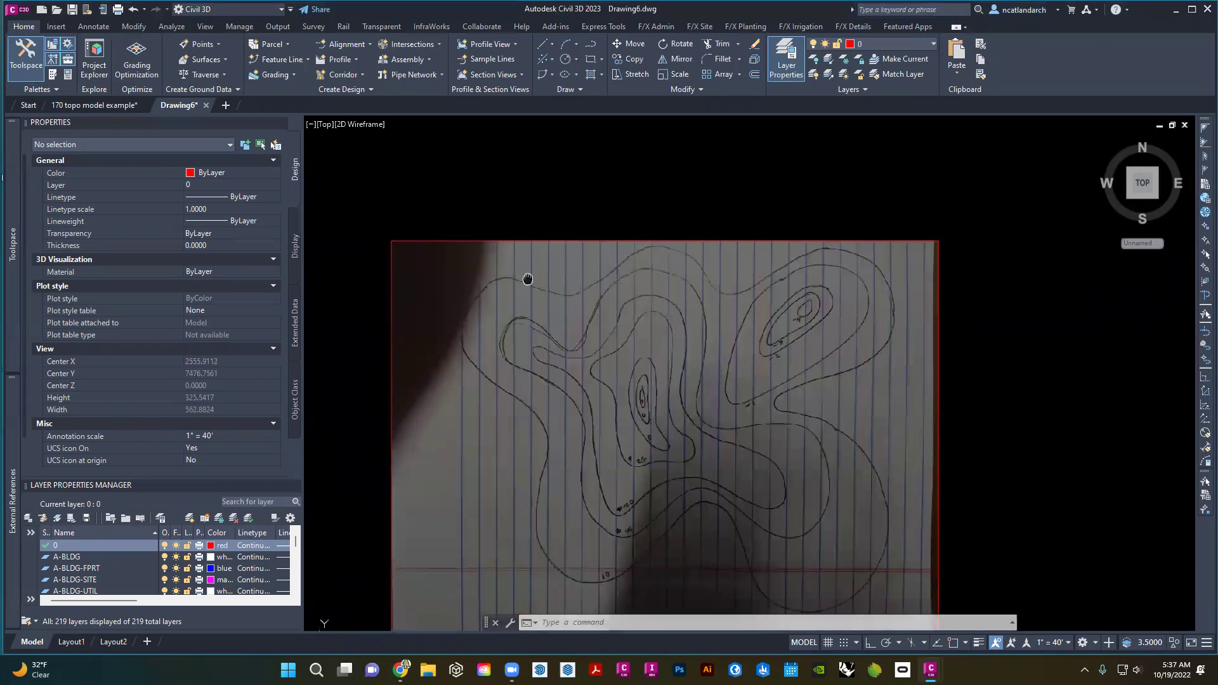
type("pl")
key("Return")
scroll(528, 276, "up", 10)
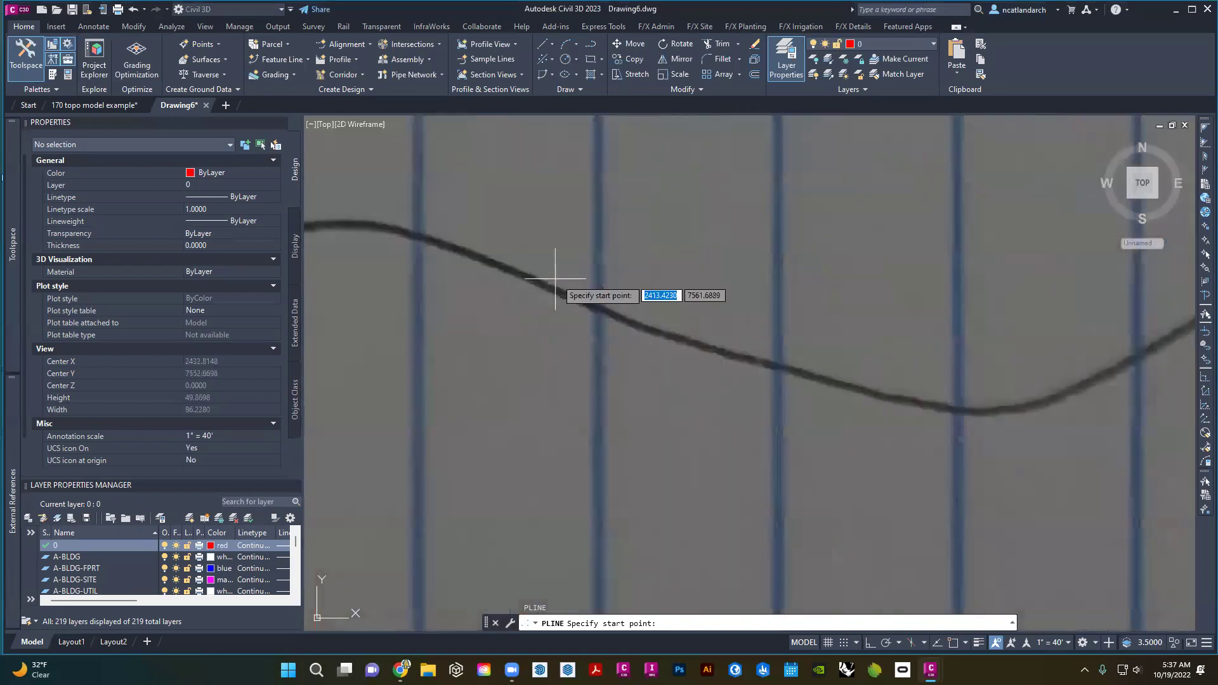
left_click(639, 325)
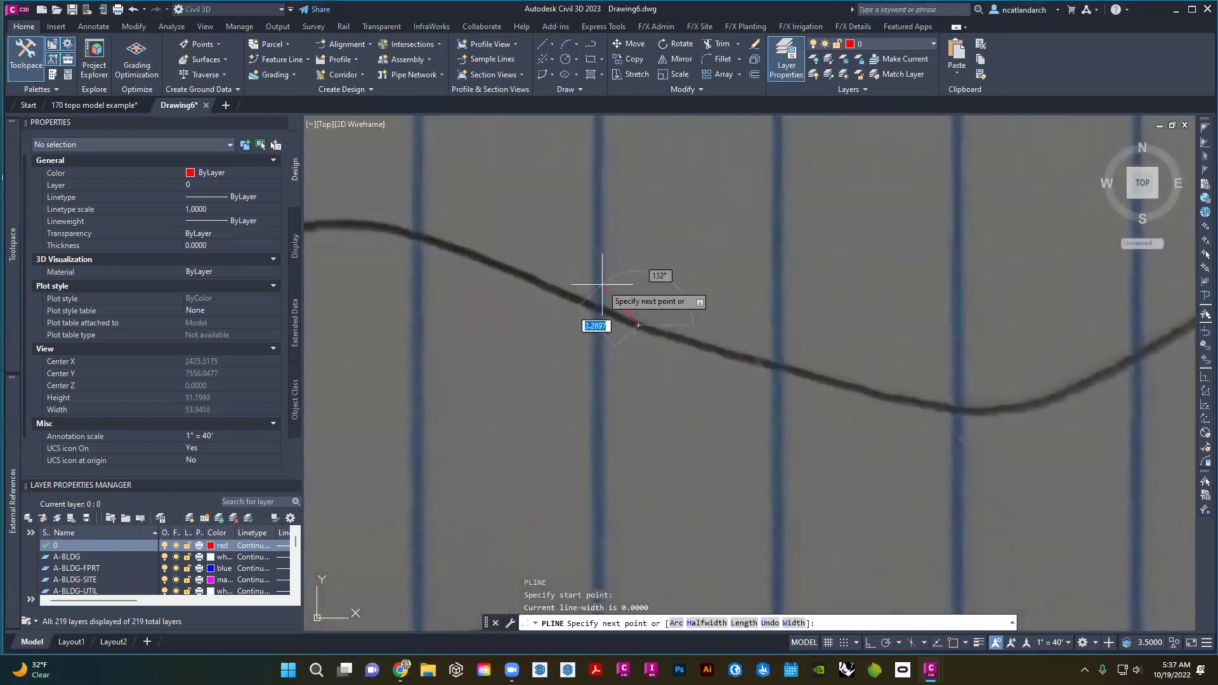
type("a")
key("Return")
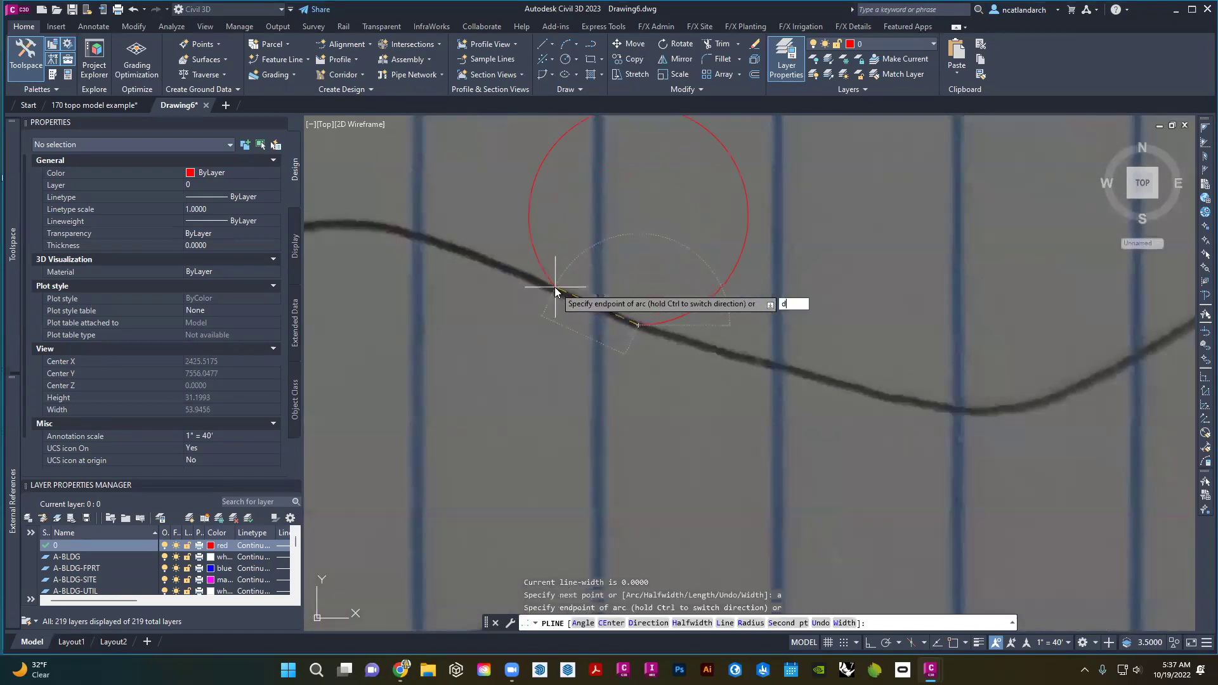
type("d")
key("Return")
left_click(539, 279)
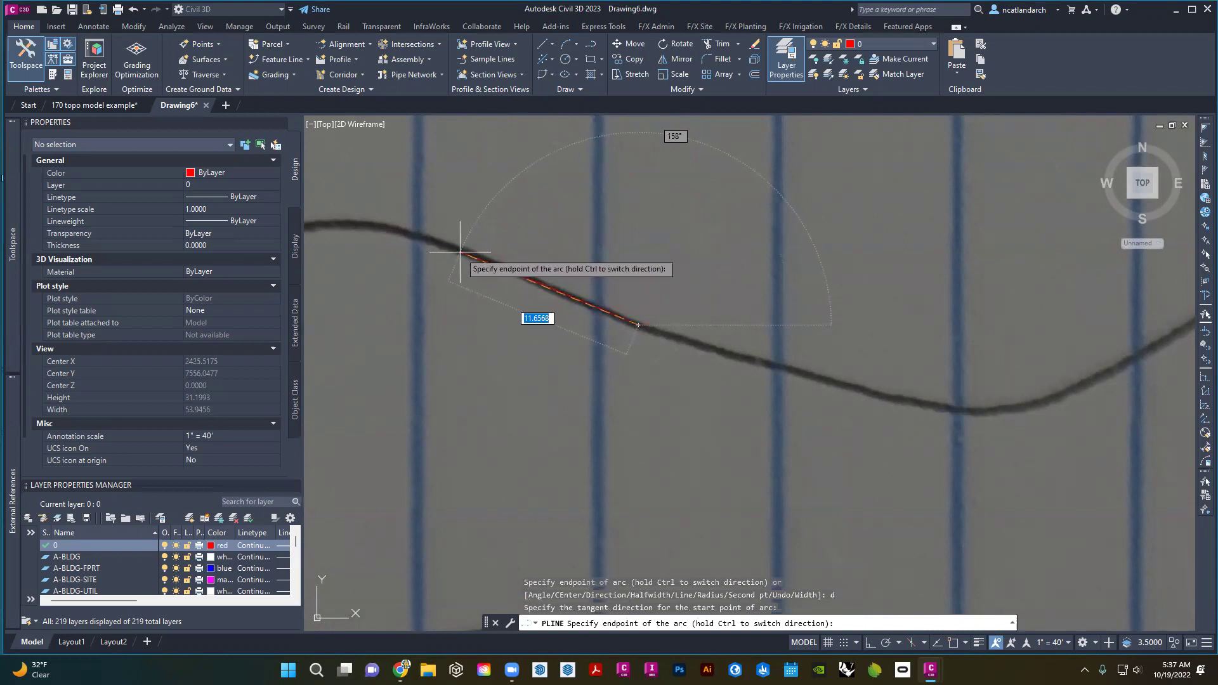
- Trace arc segments over the outer contour's upper-left crest and end the polyline at about 28 ft long
middle_click_drag(460, 252, 658, 284)
left_click(604, 260)
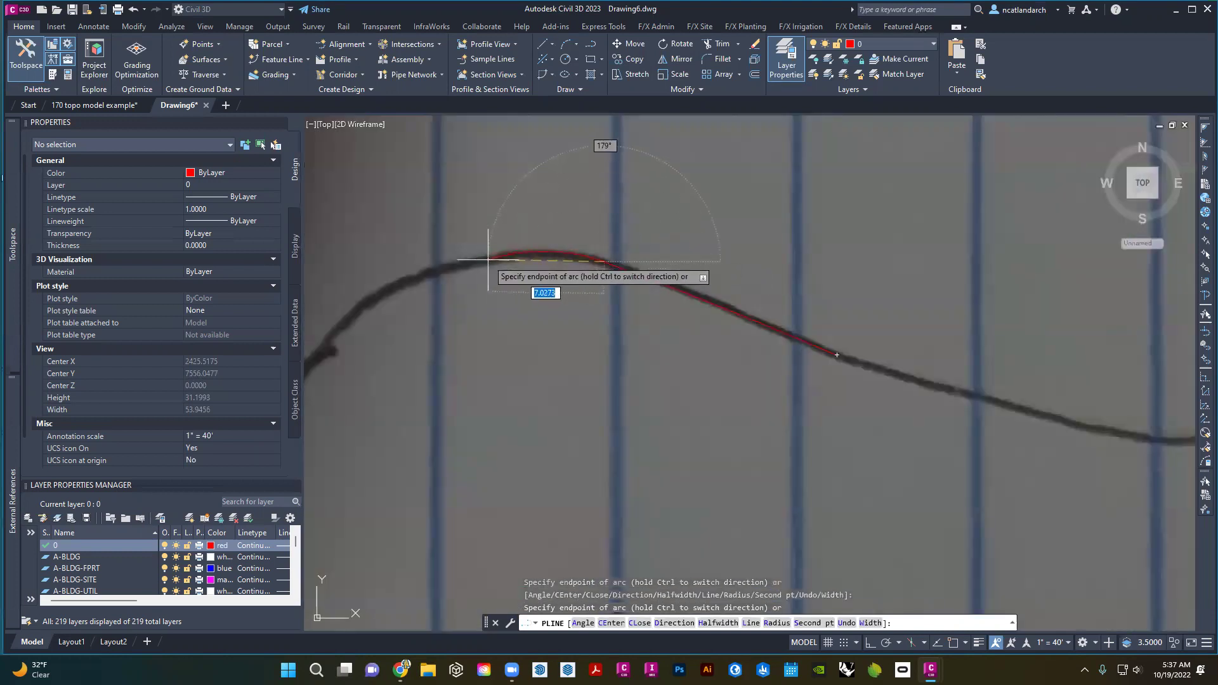
left_click(406, 282)
middle_click_drag(385, 290, 497, 225)
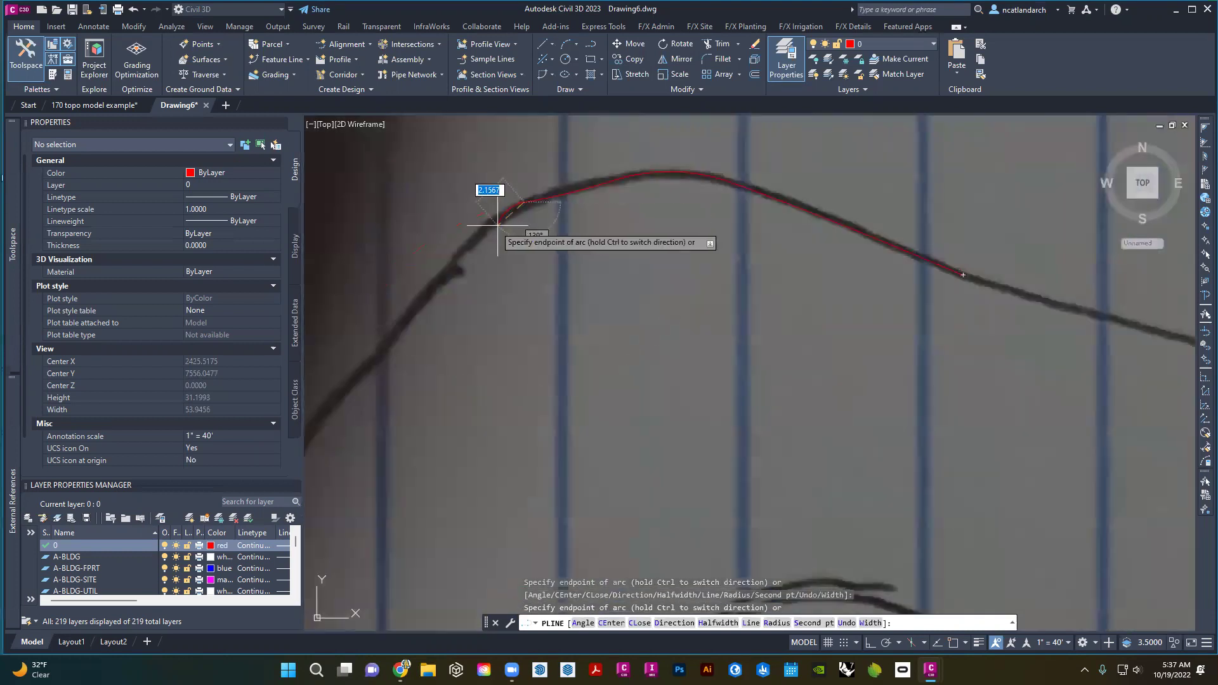
key("Escape")
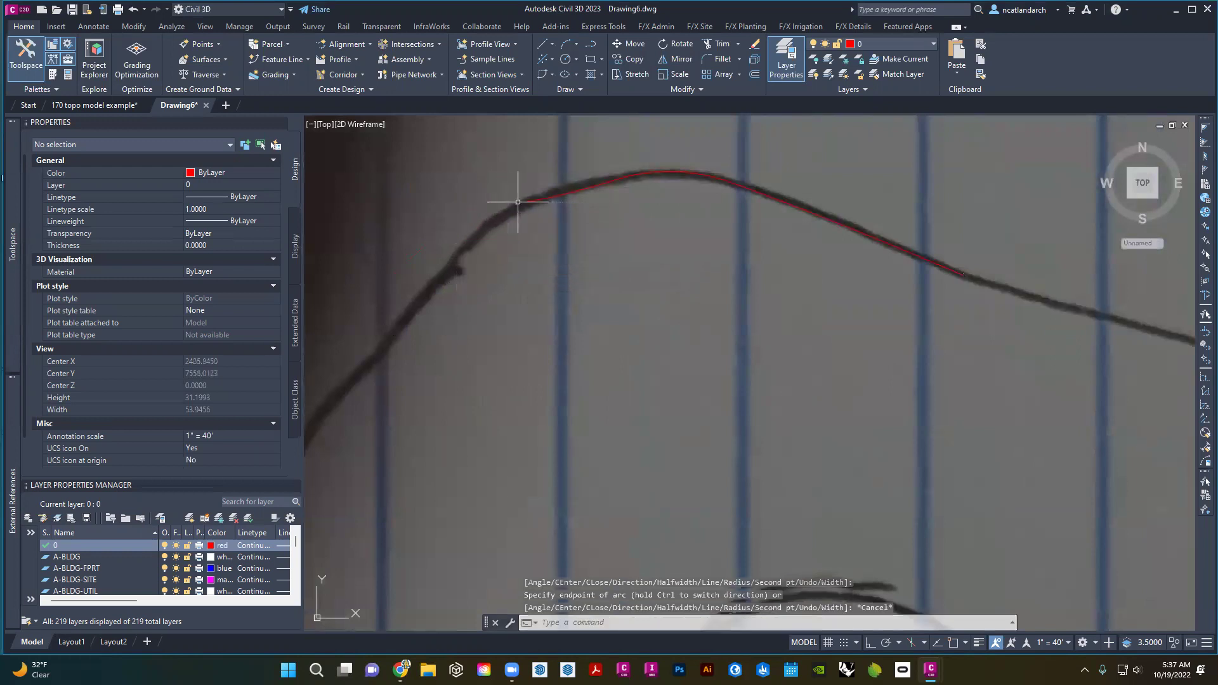
- Delete the arc polyline traced over the upper-left crest
left_click(533, 203)
left_click(481, 217)
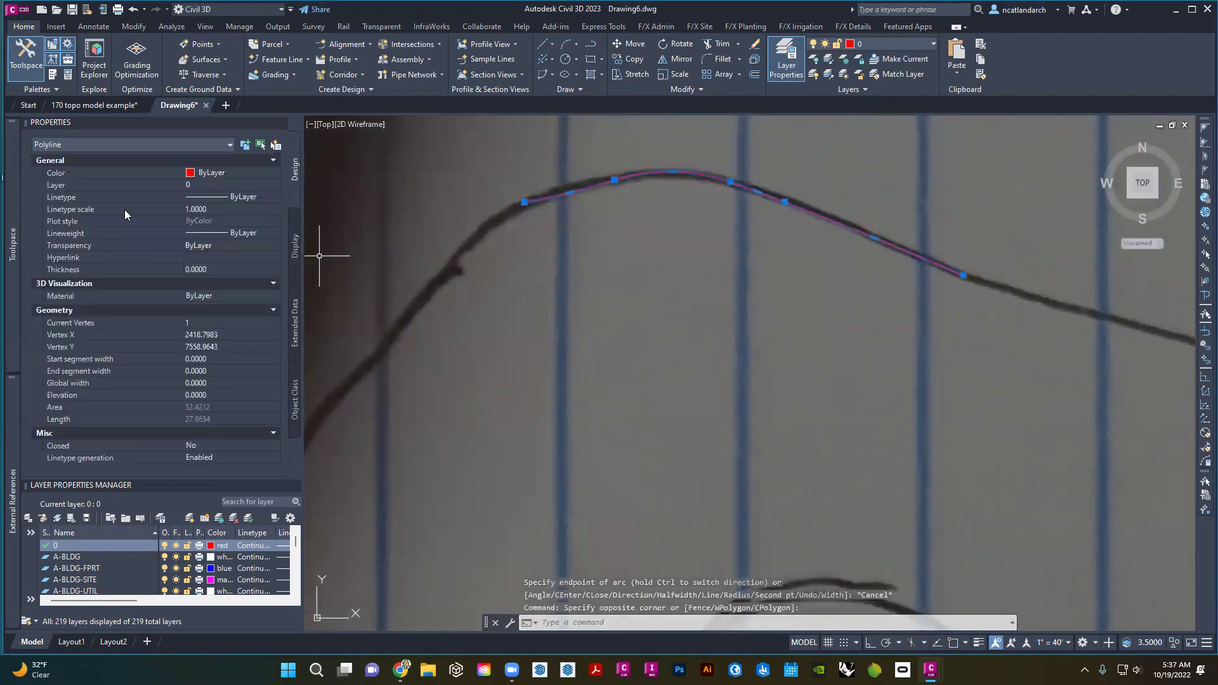
middle_click_drag(644, 247, 531, 318)
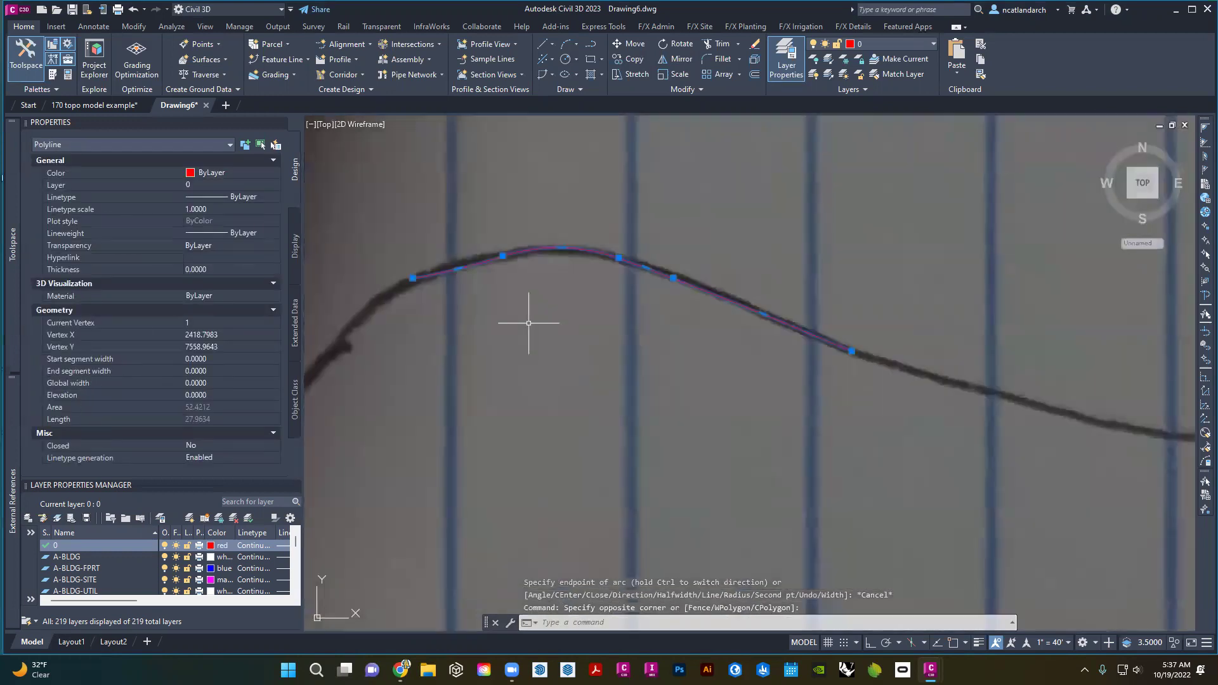
key("Delete")
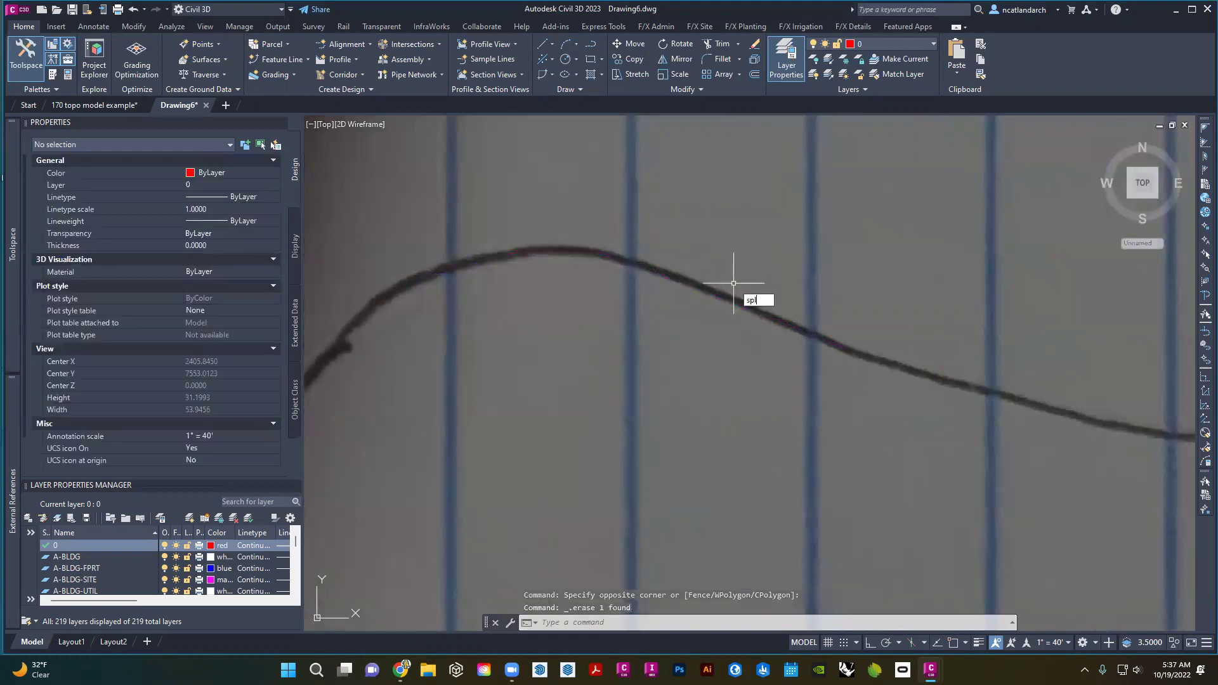
- Try to trace the outermost contour's upper-left crest with a fit-point spline
key("Return")
scroll(733, 283, "down", 2)
middle_click_drag(787, 311, 680, 316)
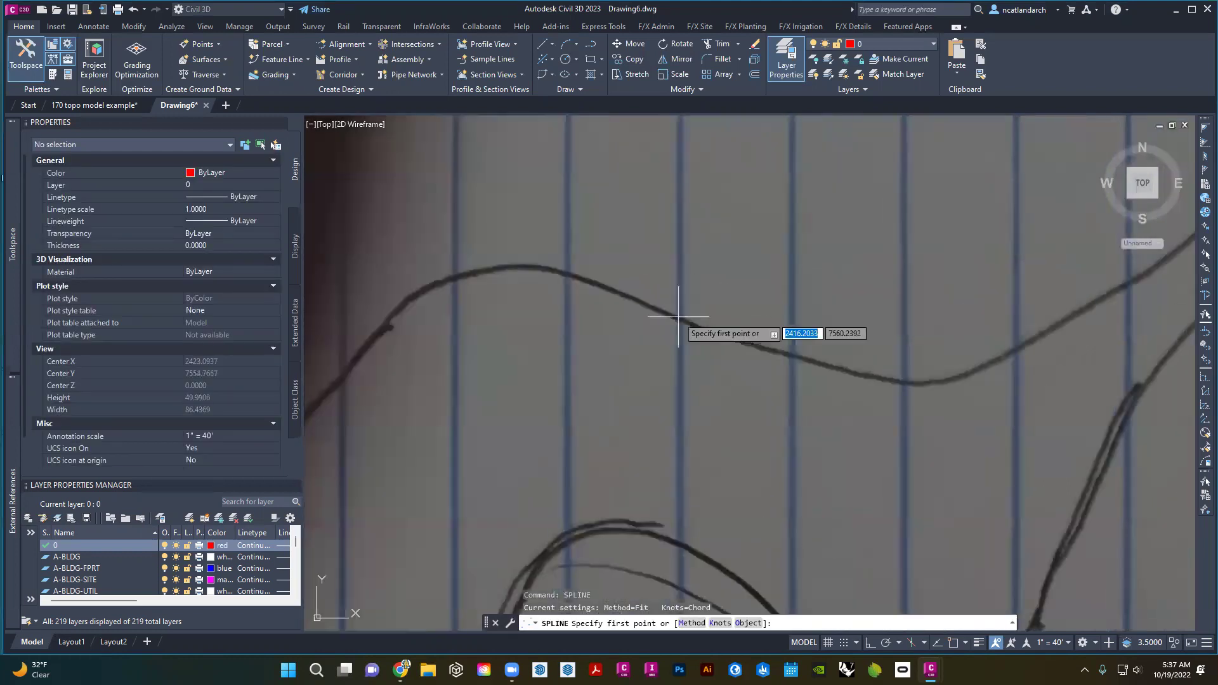
scroll(853, 370, "up", 2)
left_click(897, 382)
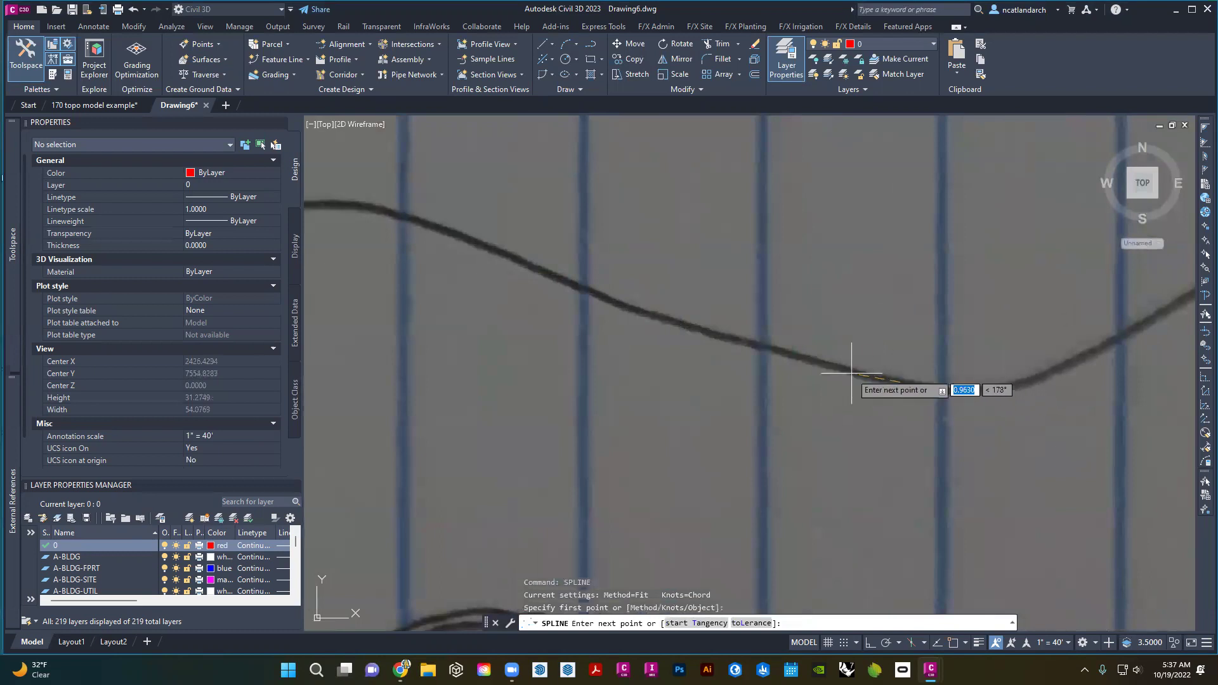
left_click(634, 308)
left_click(444, 245)
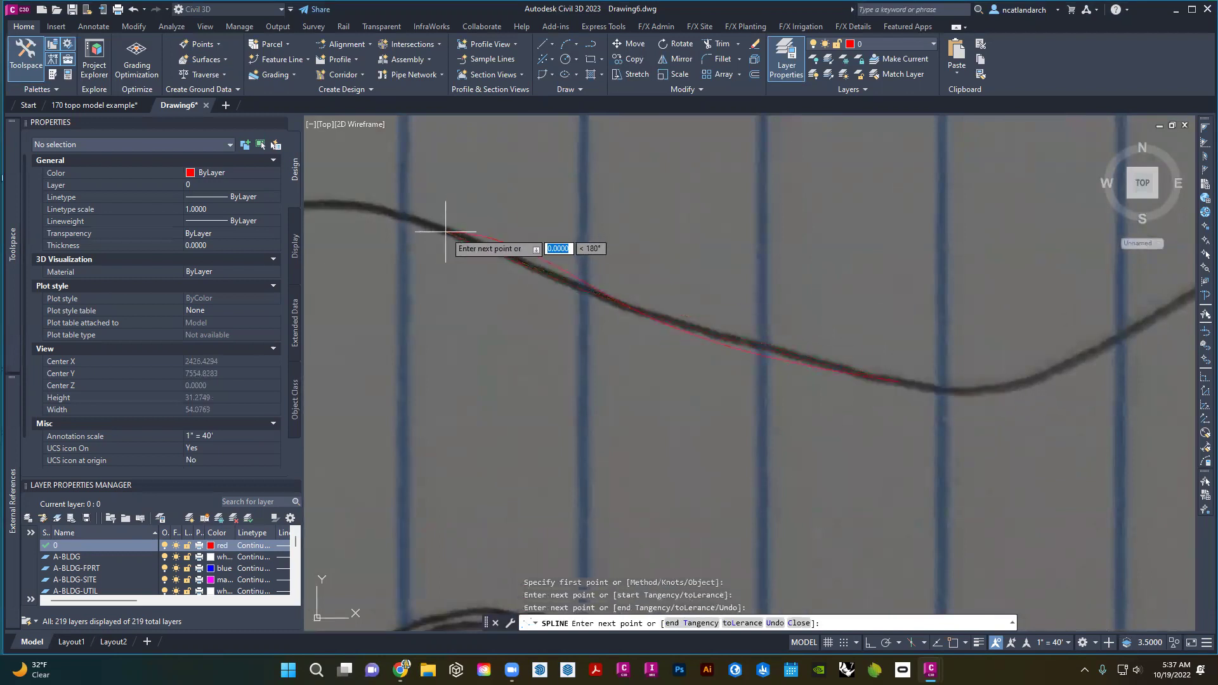
middle_click_drag(444, 248, 712, 272)
left_click(660, 258)
scroll(634, 260, "down", 5)
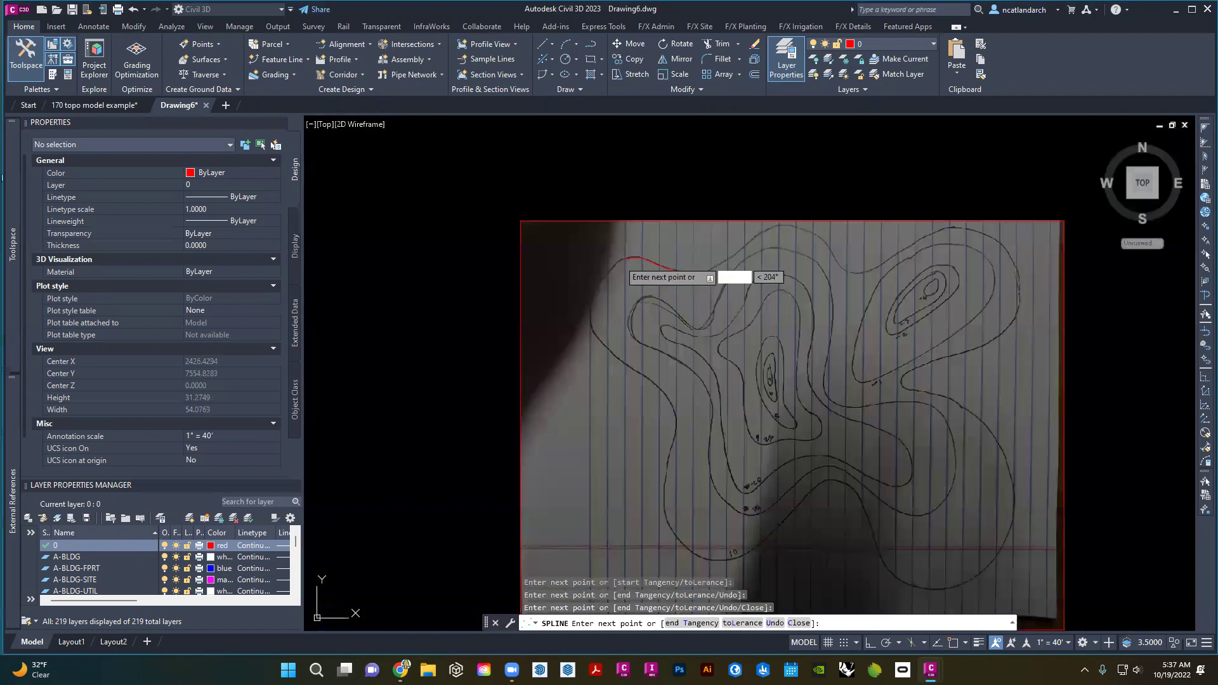
key("Escape")
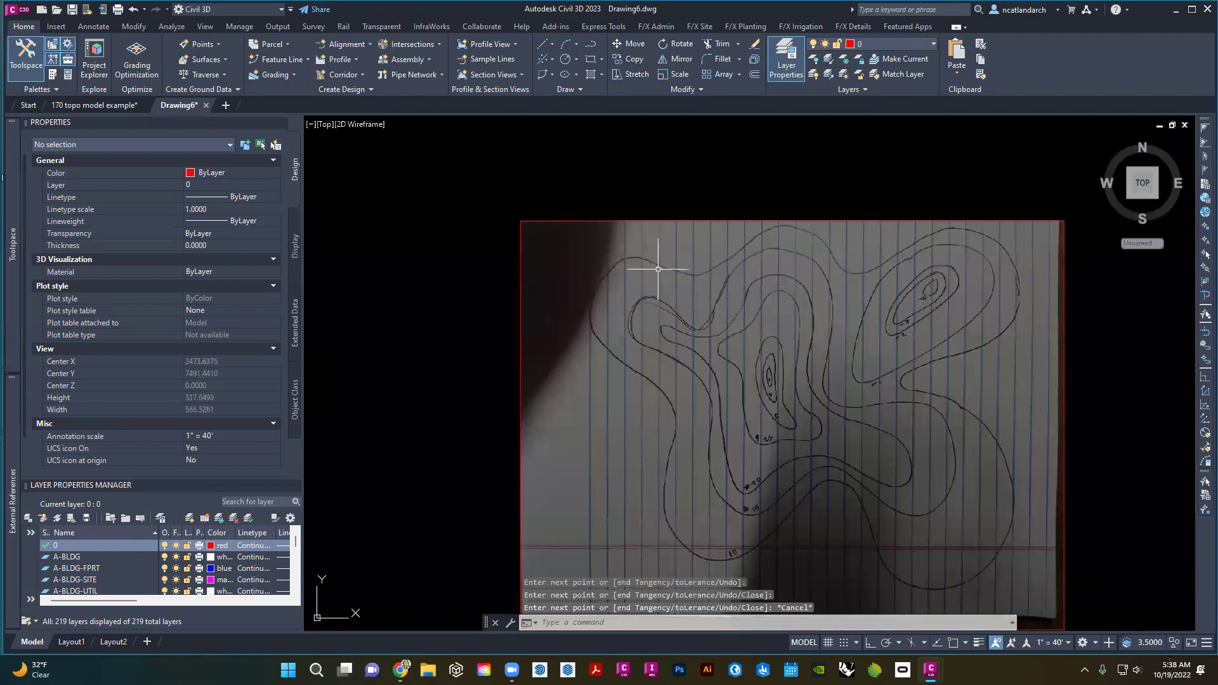
- Start a spline on the -1 contour of the upper-right depression, placing fit points from its top along the upper-left edge
scroll(596, 264, "up", 4)
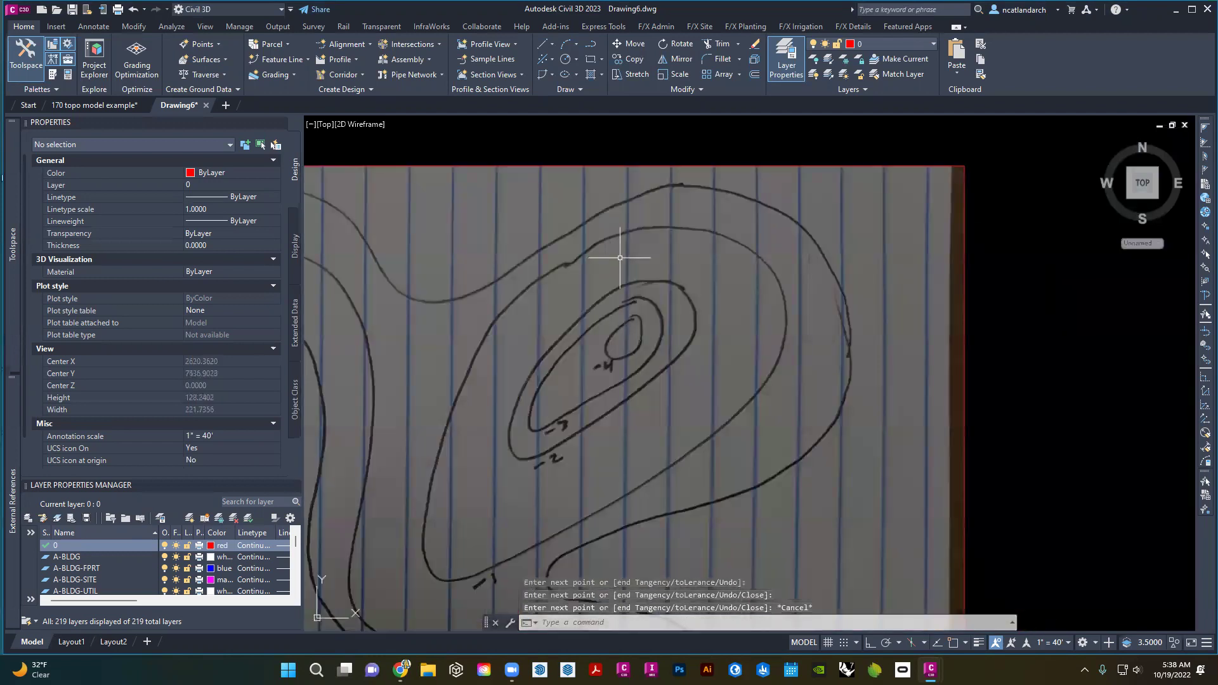
scroll(635, 235, "up", 2)
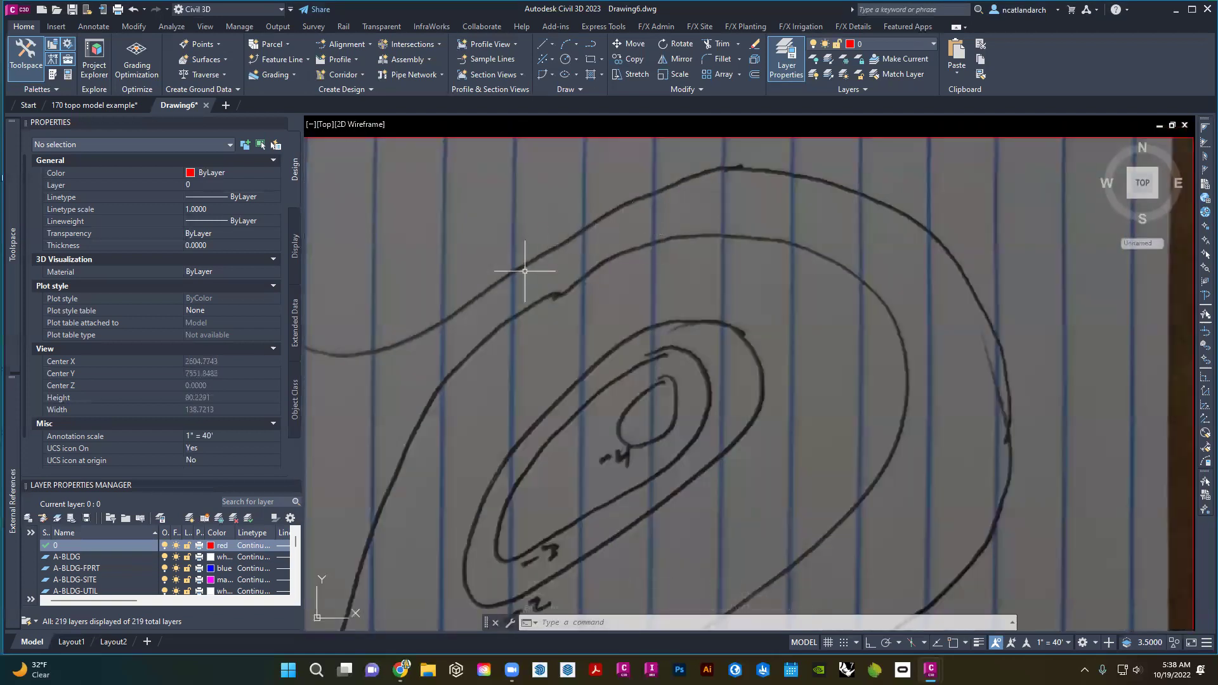
middle_click_drag(588, 297, 615, 302)
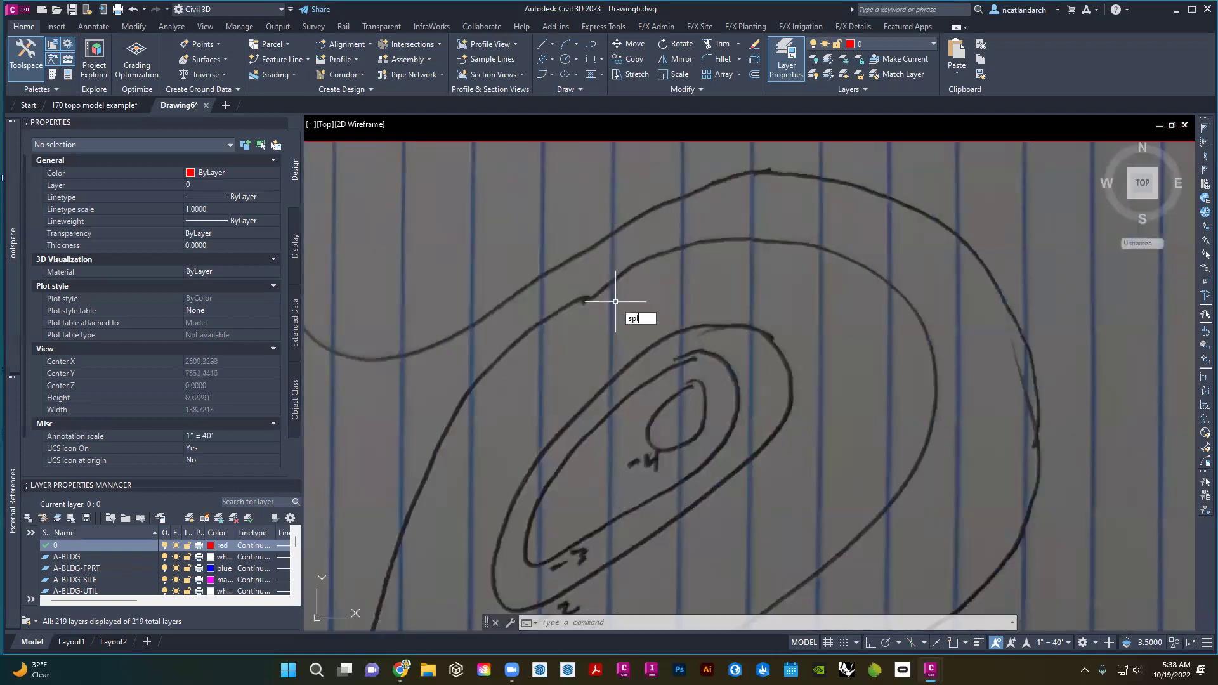
key("Return")
scroll(721, 253, "up", 2)
left_click(727, 240)
left_click(640, 257)
left_click(494, 342)
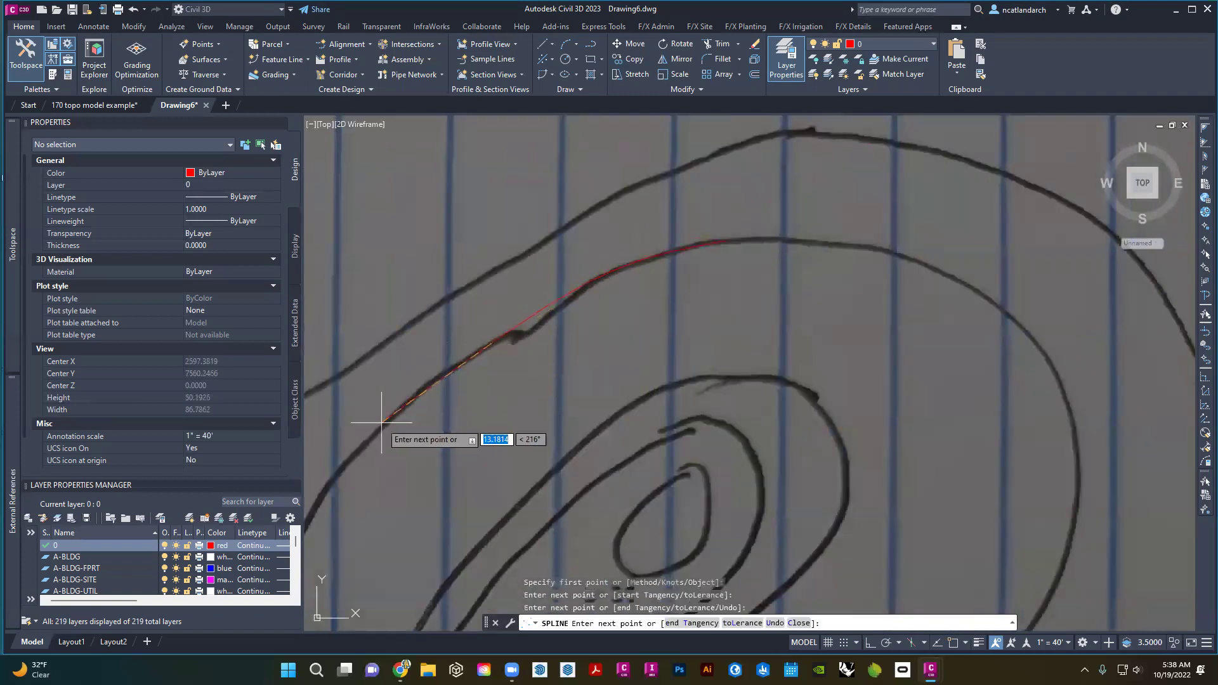
- Continue the -1 contour spline with fit points down its long side and around the lower-left tip
middle_click_drag(380, 423, 542, 298)
left_click(536, 300)
middle_click_drag(440, 410, 520, 299)
left_click(511, 348)
middle_click_drag(483, 476, 539, 240)
left_click(508, 275)
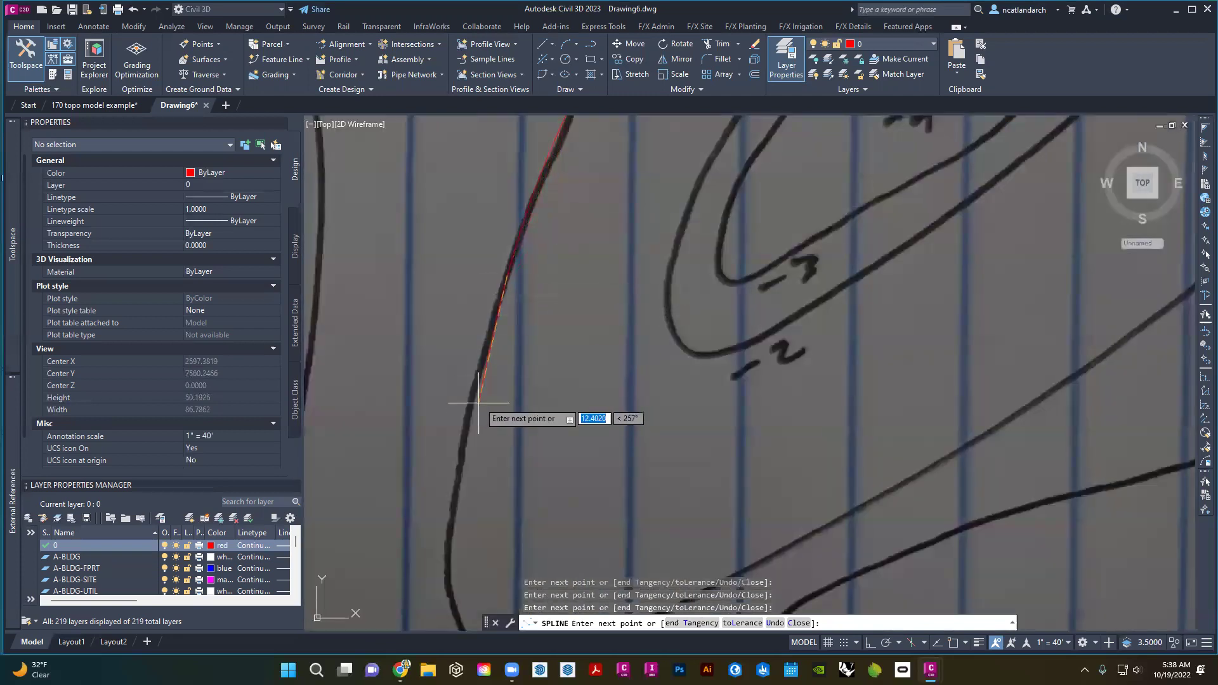
left_click(476, 448)
middle_click_drag(476, 448, 445, 299)
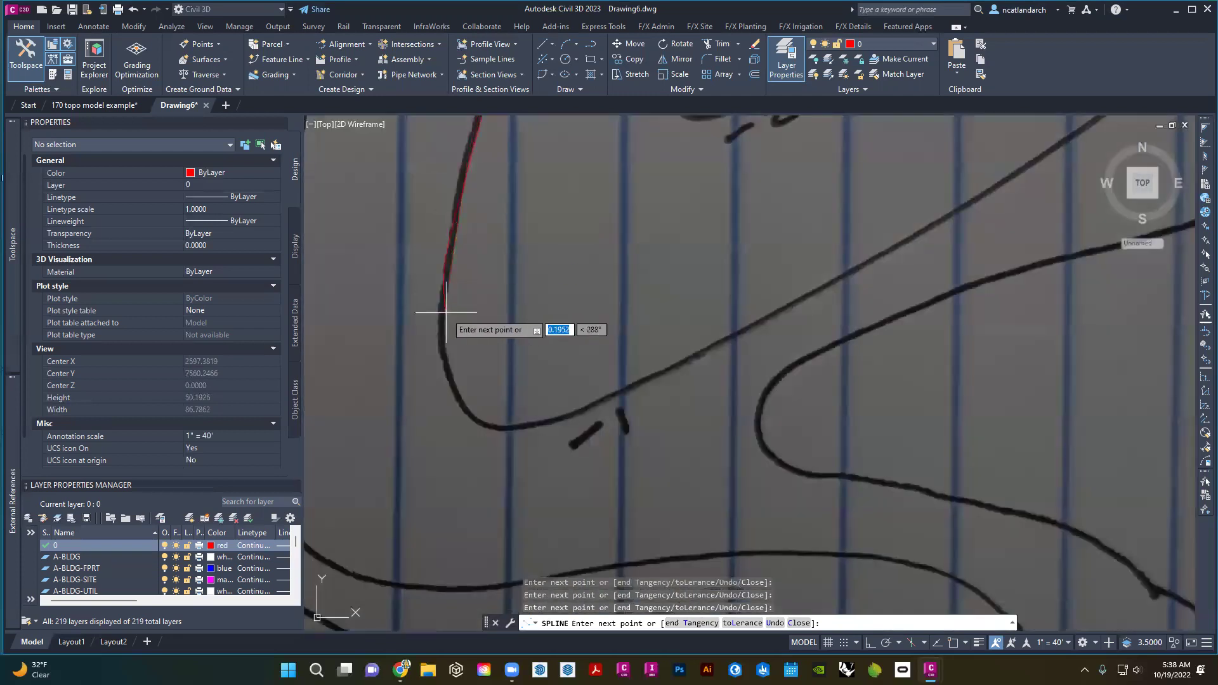
left_click(518, 423)
- Trace the -1 contour's lower-right side and upper-right curve back to its top, and close the spline
scroll(479, 371, "down", 5)
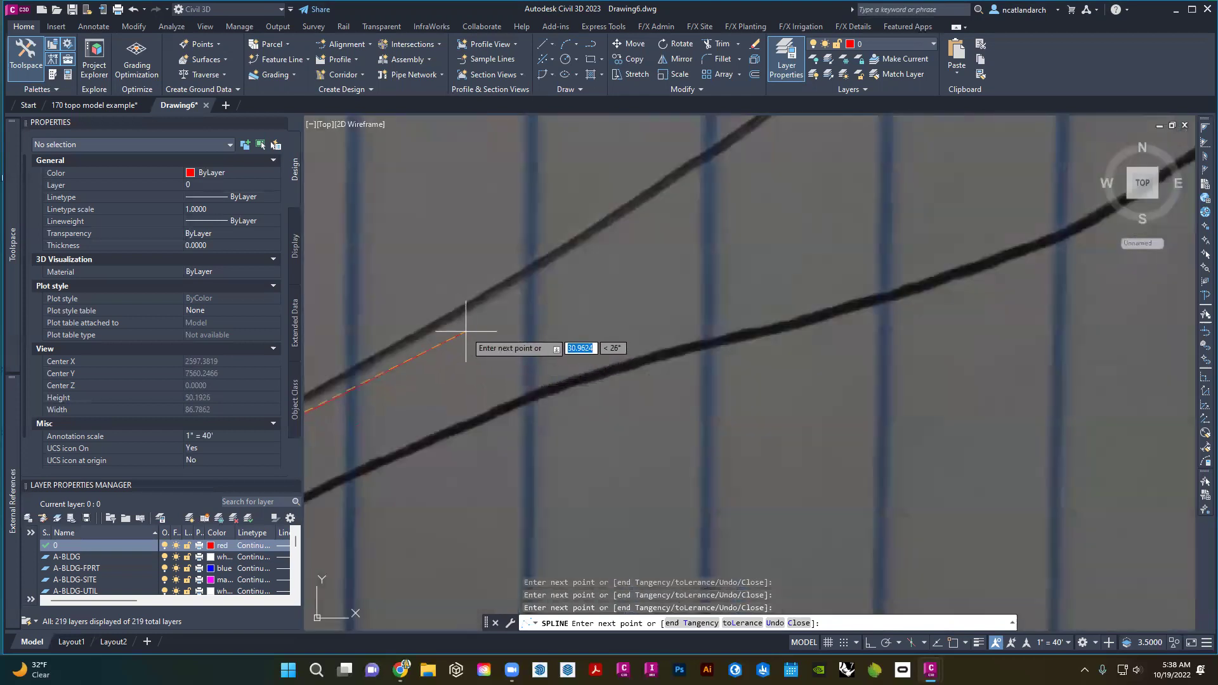
scroll(546, 253, "up", 4)
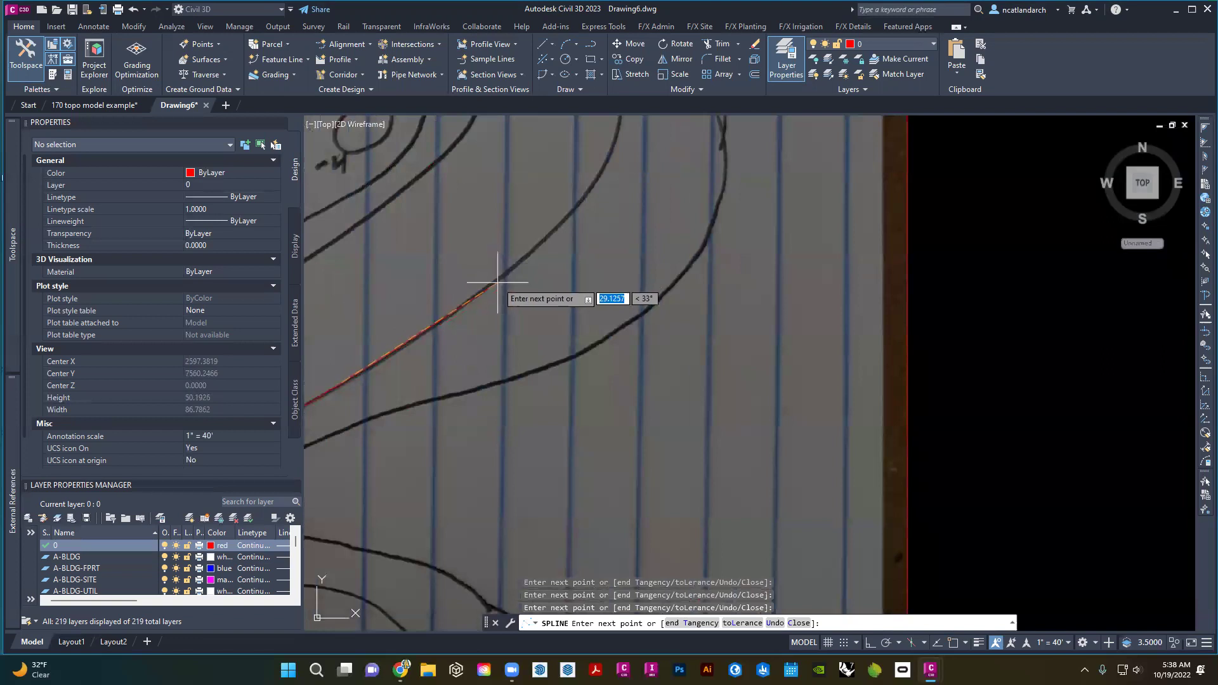
middle_click_drag(605, 173, 570, 279)
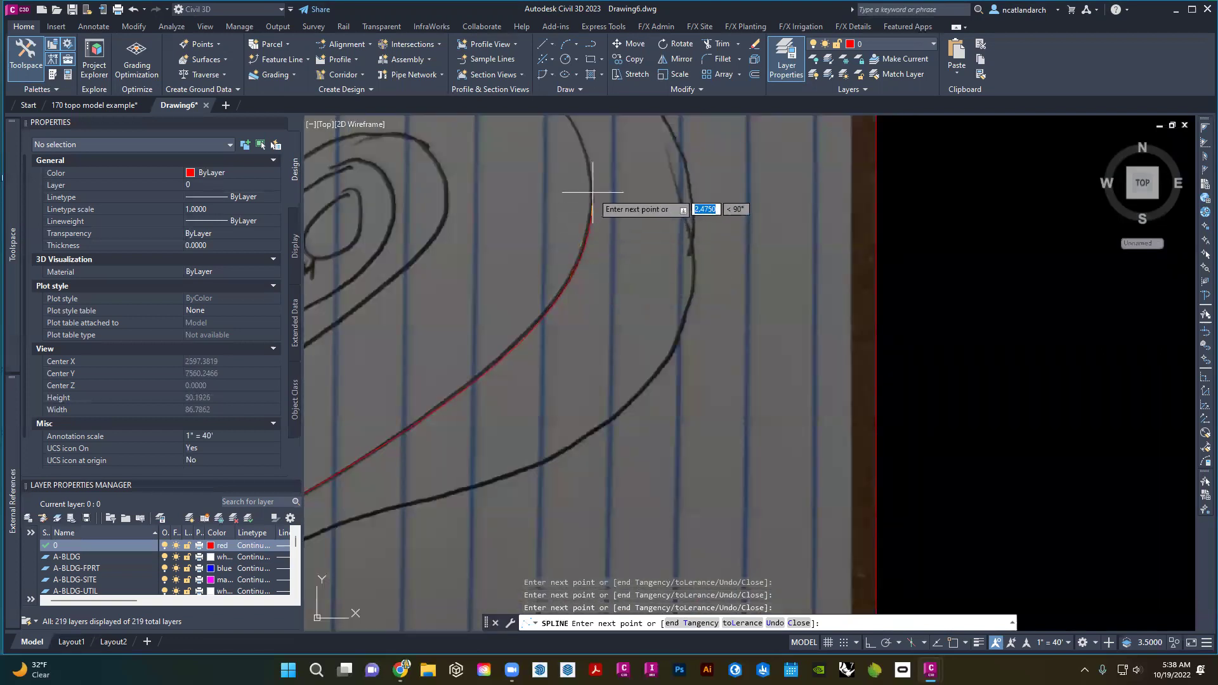
middle_click_drag(579, 196, 584, 312)
left_click(563, 267)
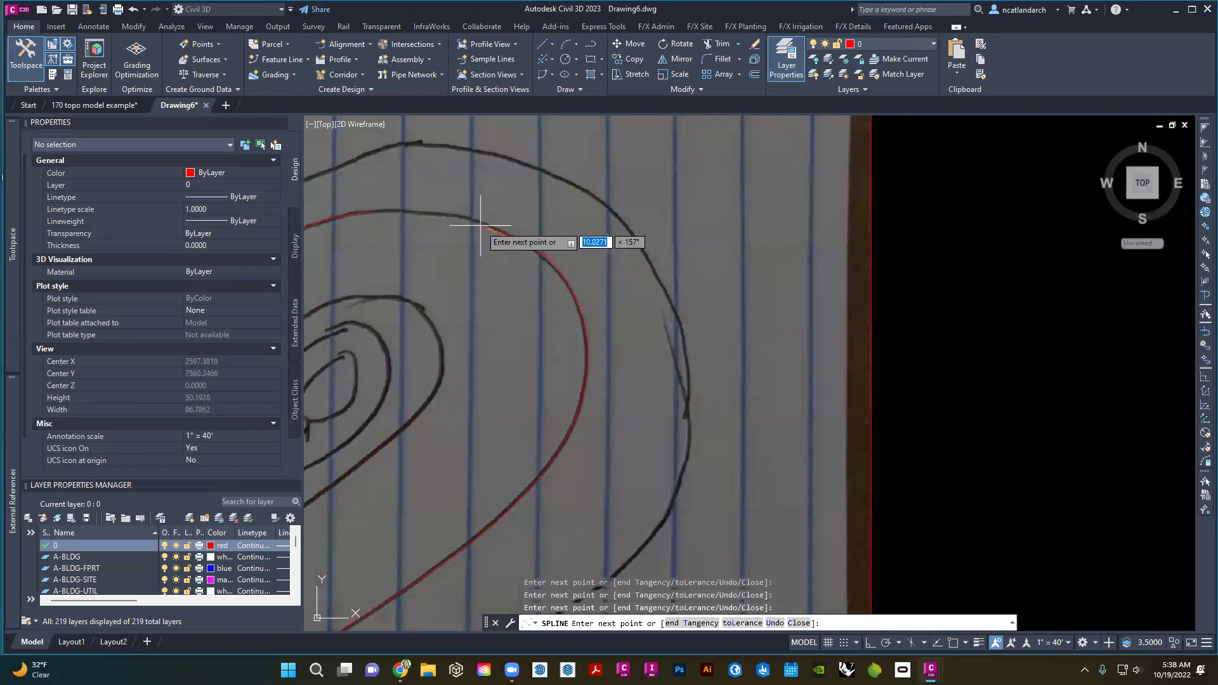
left_click(409, 212)
scroll(374, 204, "up", 3)
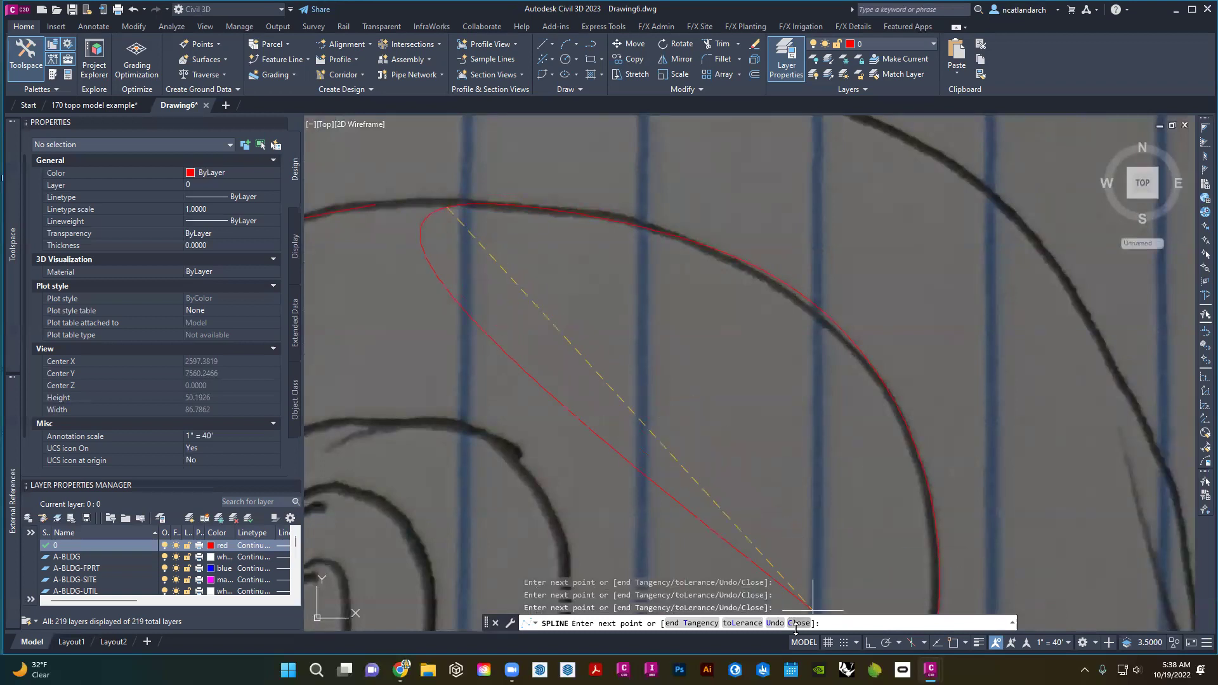
type("cl")
key("Return")
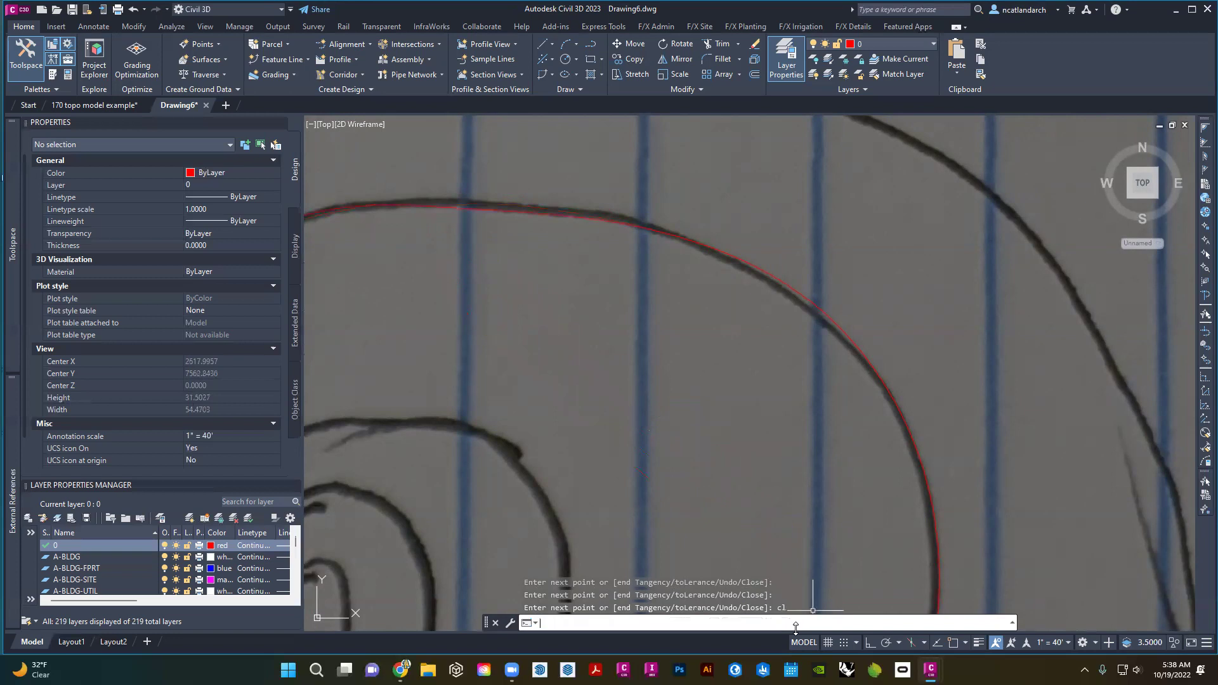
- Examine the closed -1 contour spline and its fit points against the whole sketch
scroll(543, 239, "down", 3)
left_click(552, 218)
scroll(590, 271, "down", 3)
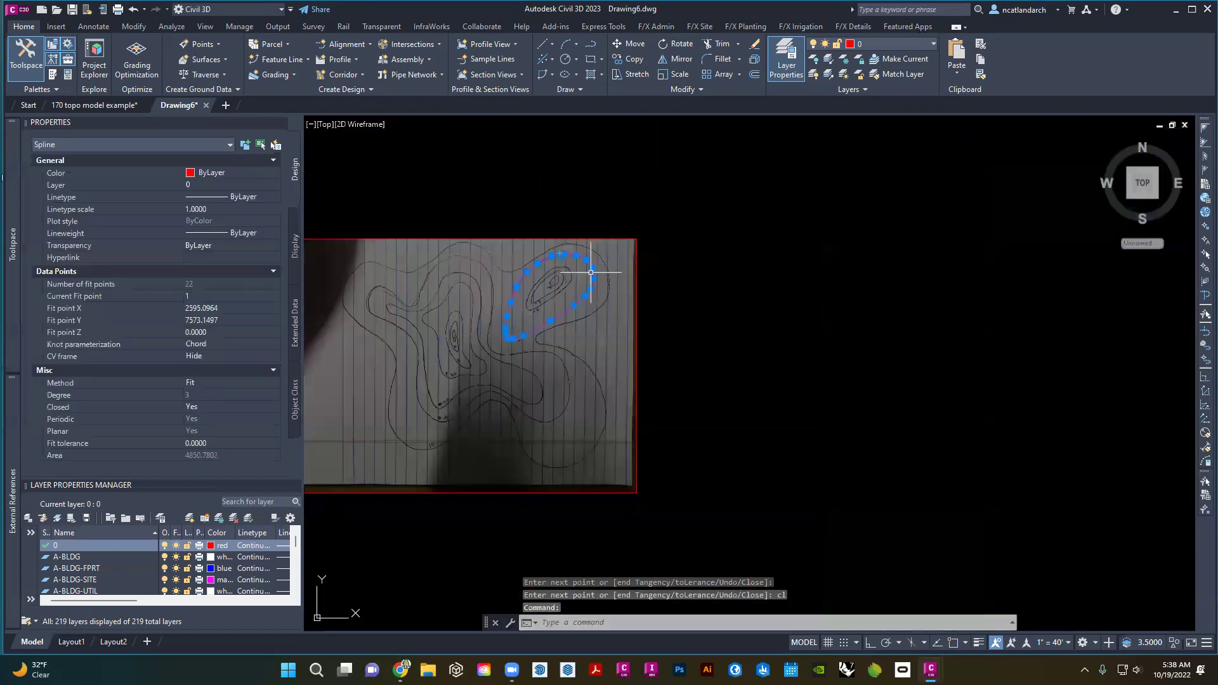
middle_click_drag(511, 270, 544, 311)
key("Escape")
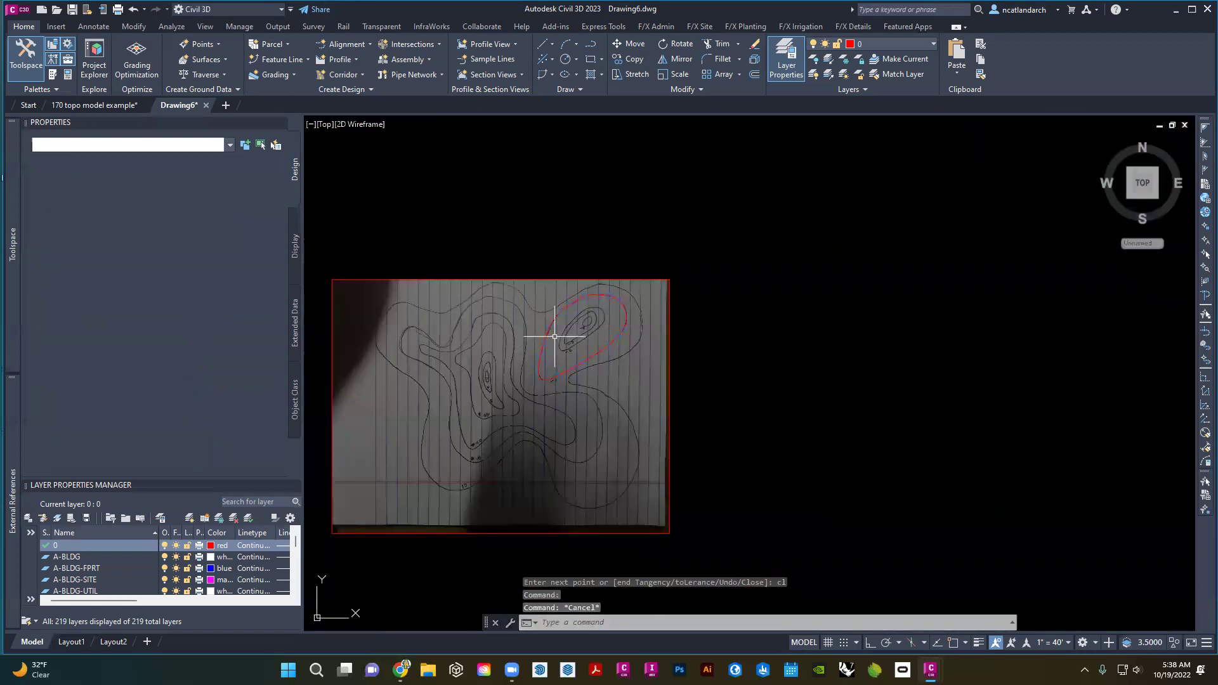
left_click(553, 305)
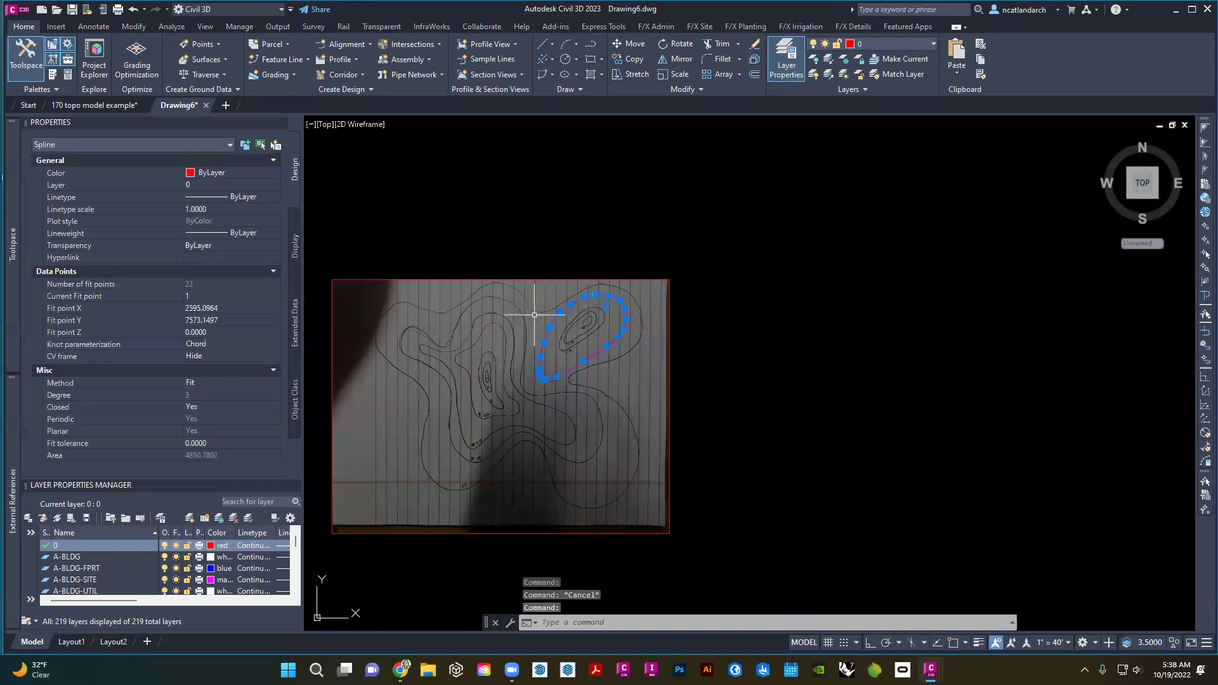
scroll(534, 314, "up", 2)
key("Escape")
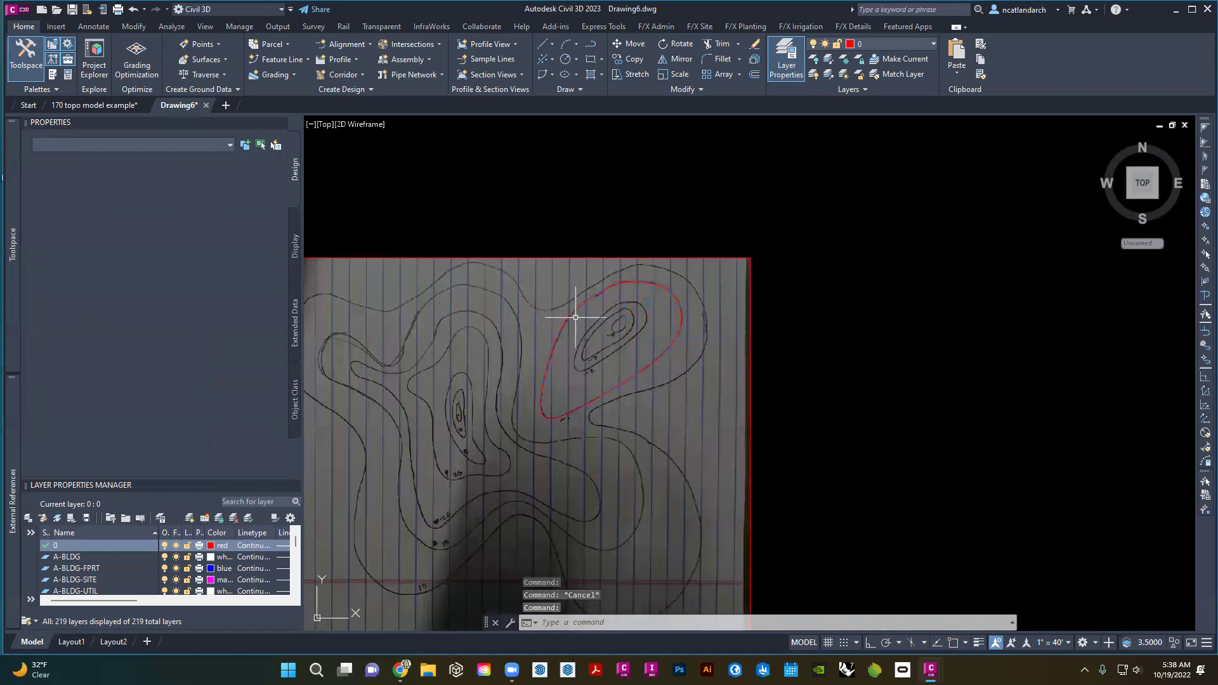
- Start a spline at the top of the -2 contour and place fit points along its upper-left edge
scroll(590, 318, "up", 4)
type("spol")
key("BackSpace")
key("BackSpace")
type("l")
key("Return")
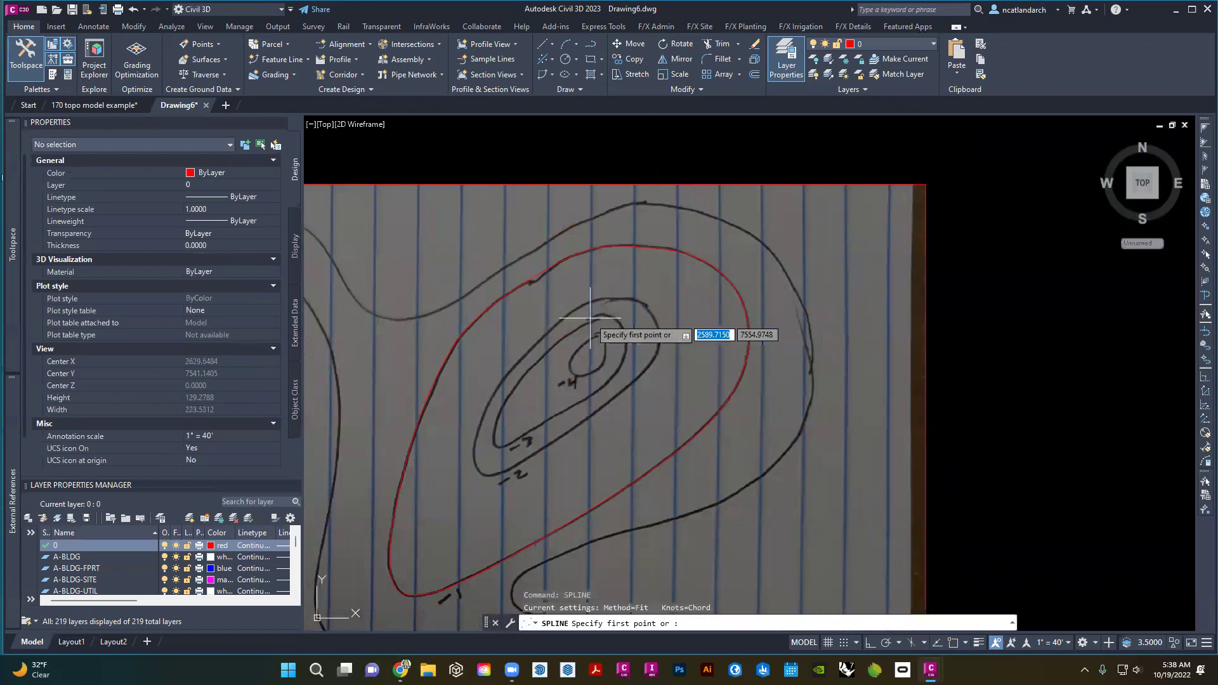
scroll(586, 321, "up", 4)
left_click(577, 278)
left_click(474, 357)
middle_click_drag(433, 403, 601, 234)
left_click(533, 301)
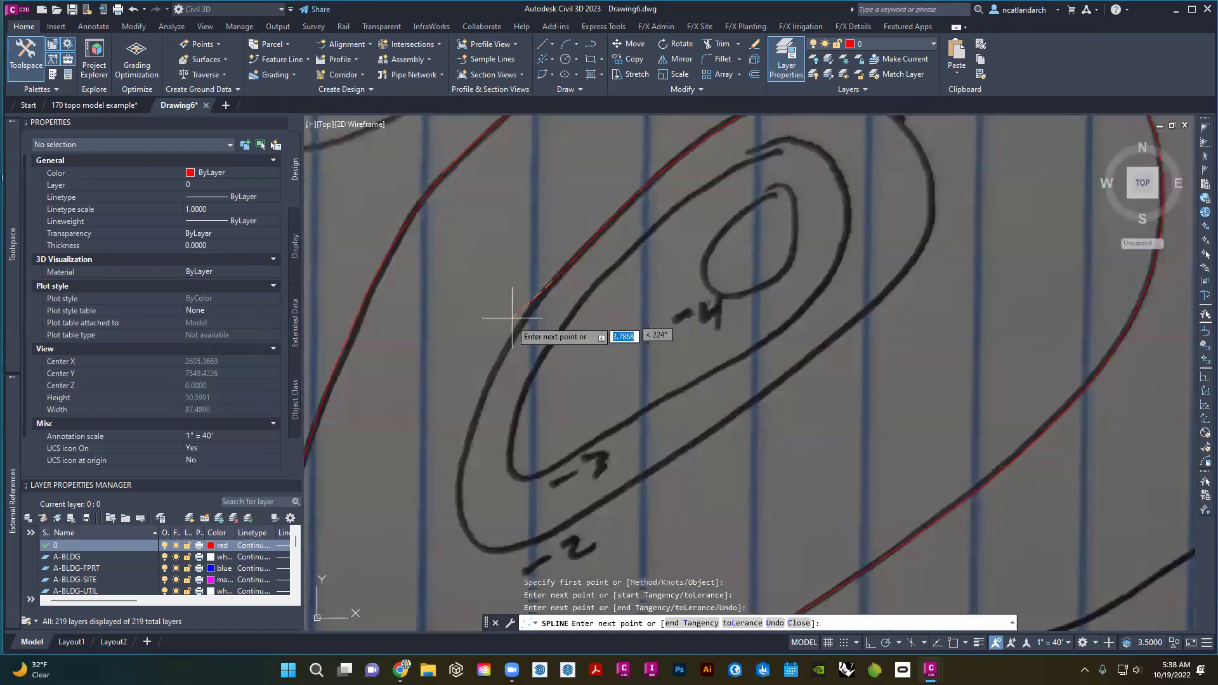
- Continue the -2 contour spline around its lower-left tip and up along the lower-right edge
left_click(493, 369)
left_click(469, 437)
left_click(457, 492)
left_click(473, 544)
left_click(500, 552)
left_click(571, 522)
left_click(649, 475)
left_click(787, 379)
left_click(893, 293)
- Place fit points around the -2 contour's upper-right end and close the spline
middle_click_drag(911, 255, 660, 372)
left_click(683, 348)
left_click(683, 271)
left_click(633, 219)
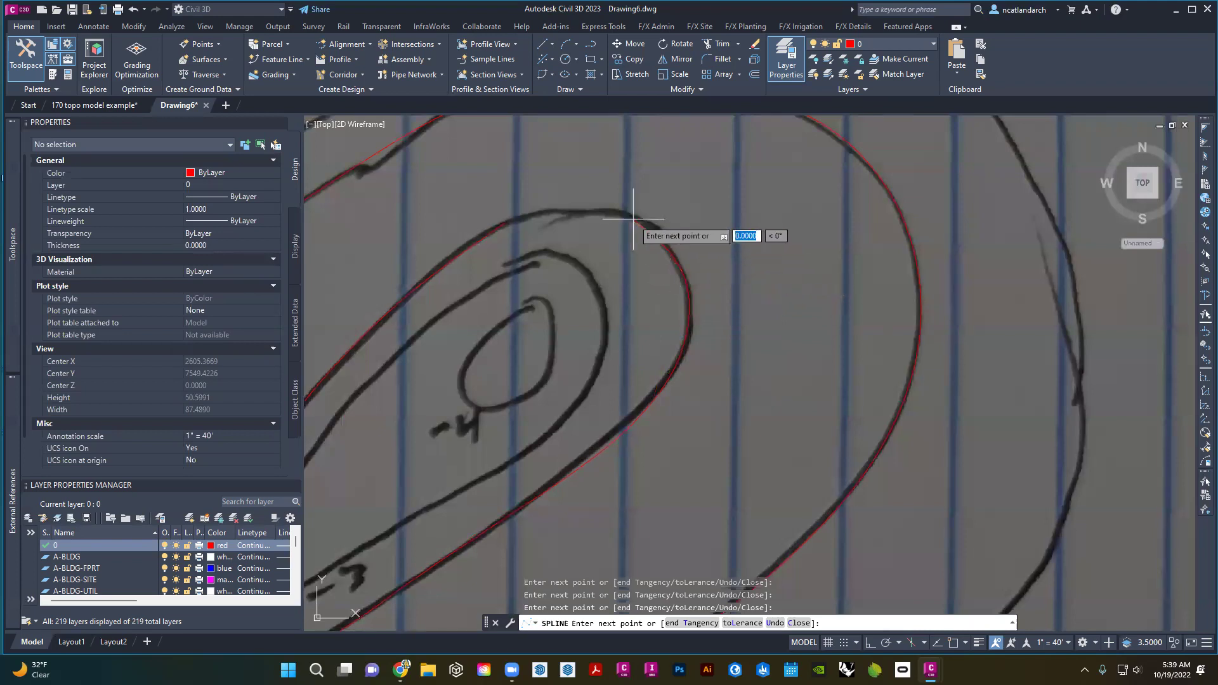
left_click(525, 215)
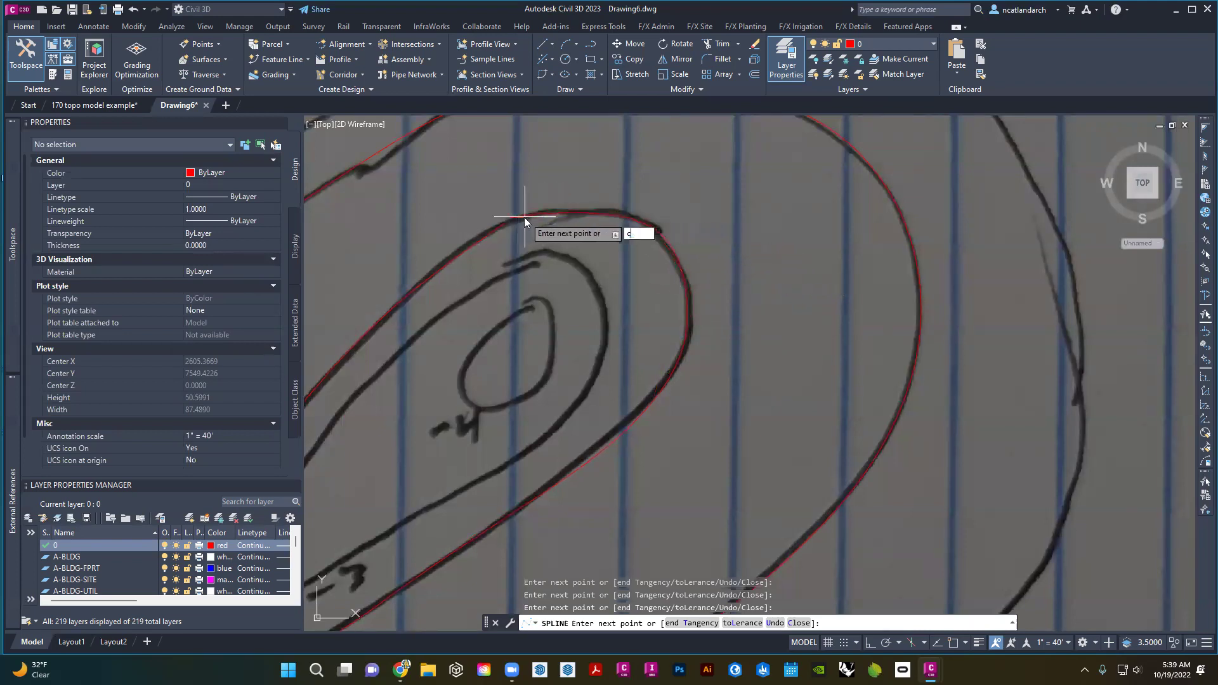
key("Return")
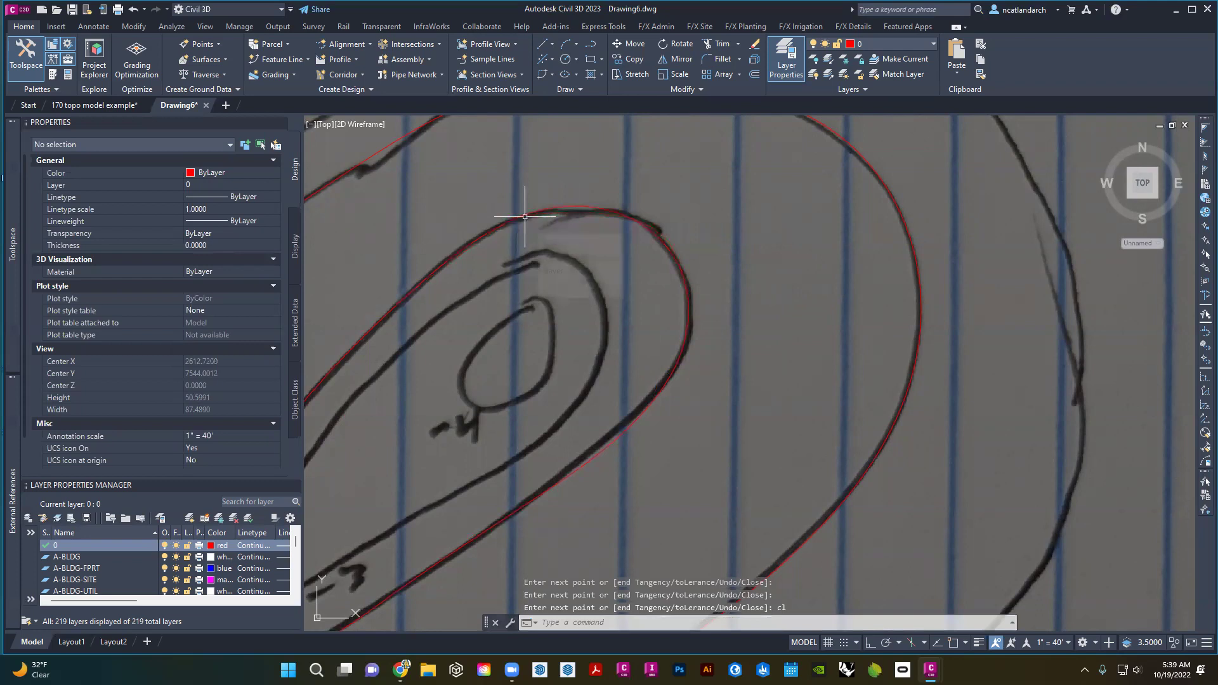
- Flatten the -1 and -2 contour splines into 2D polylines, keeping hidden lines, and check the -2 contour's object type
scroll(525, 216, "down", 5)
left_click(596, 314)
left_click(542, 268)
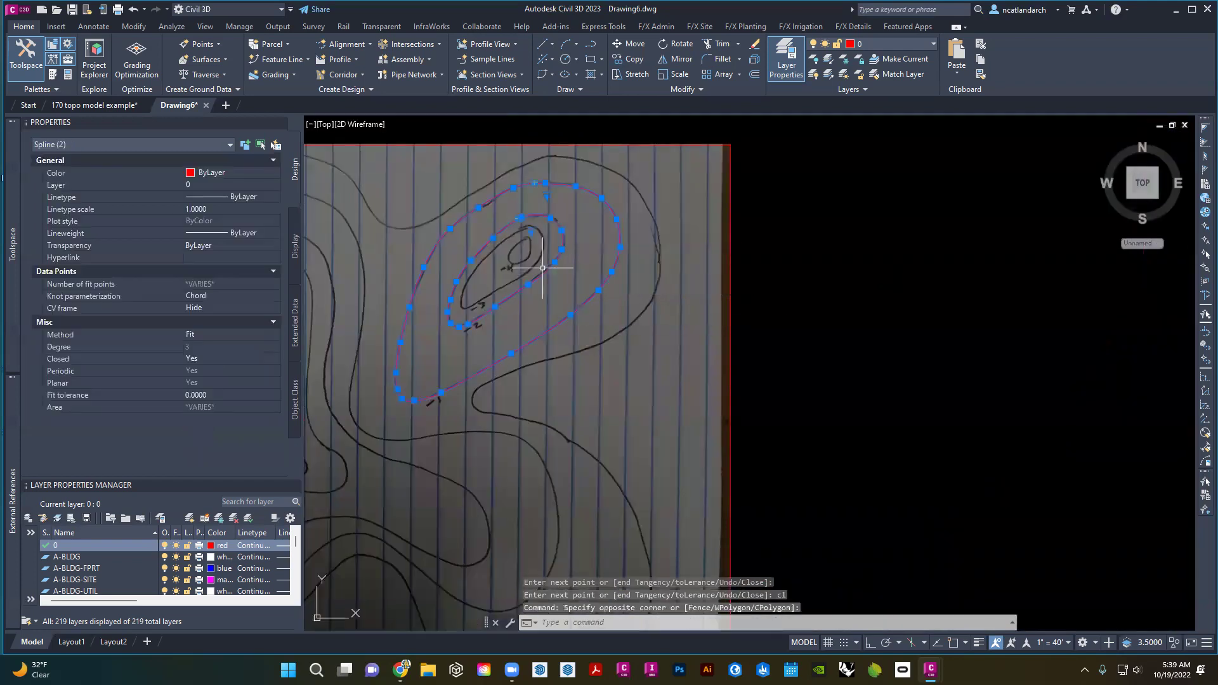
type("flatten")
key("Return")
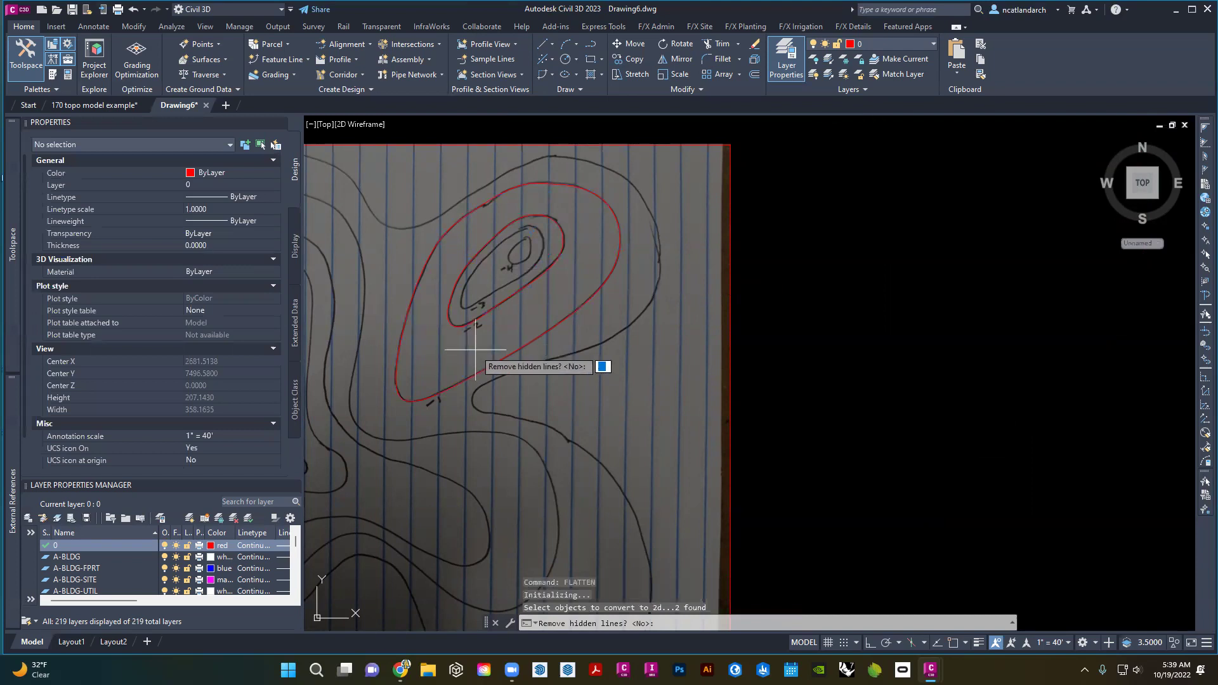
type("n")
key("Return")
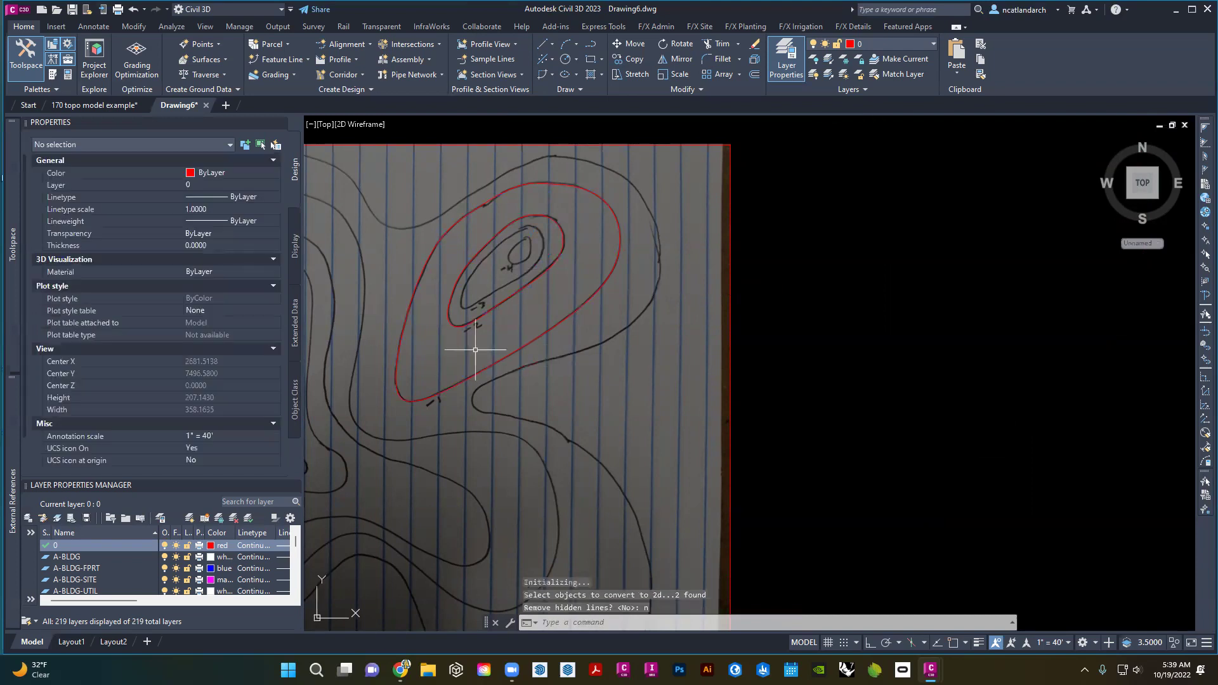
left_click(499, 304)
scroll(450, 274, "down", 2)
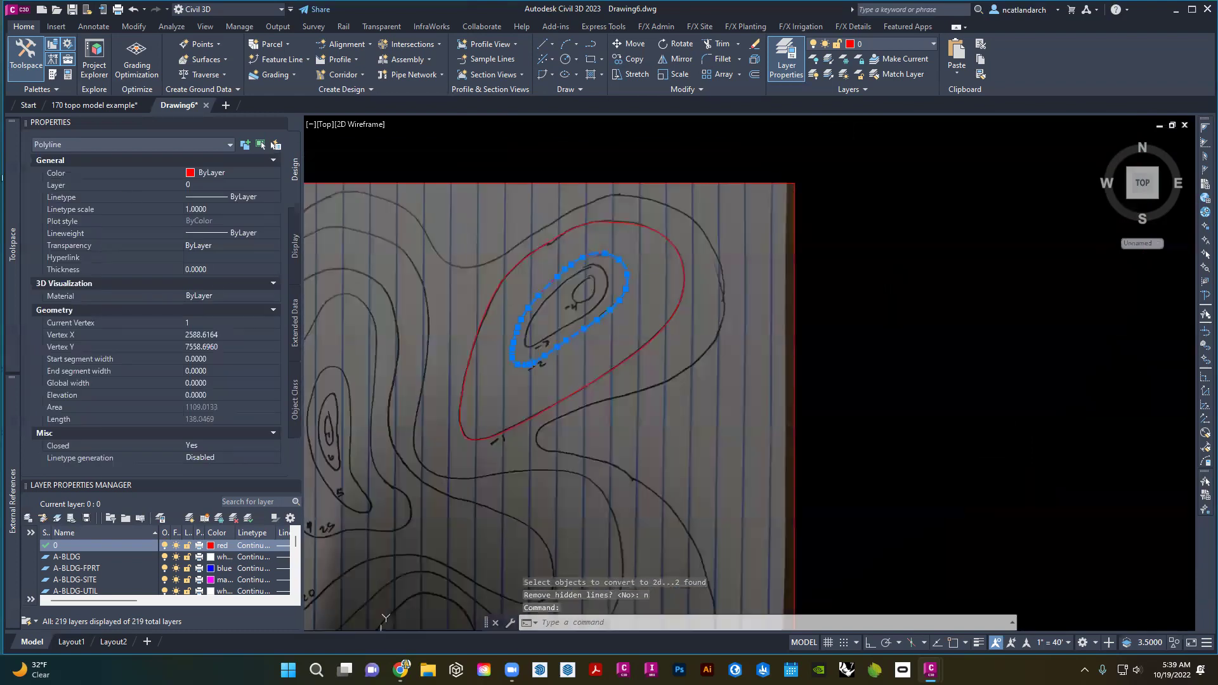
key("Escape")
scroll(552, 321, "down", 2)
middle_click_drag(586, 341, 597, 333)
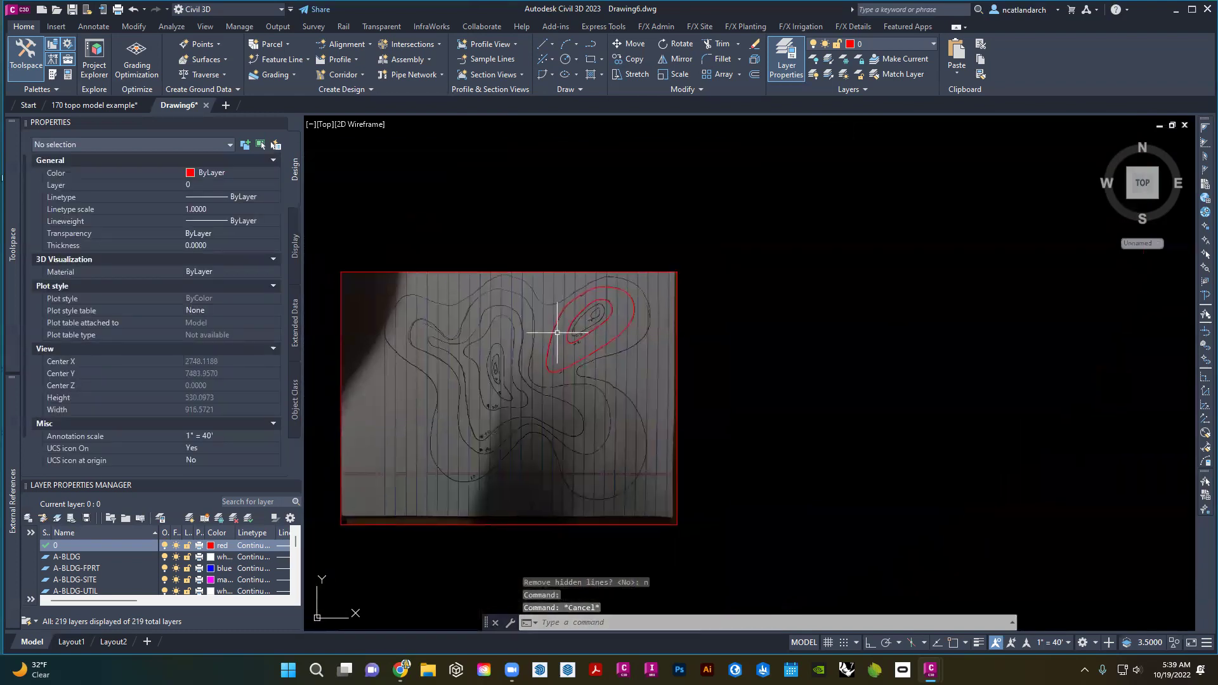
- Compare the traced sketch with the 170 topo model example drawing and examine the linetype options of the example's outermost contour
left_click(84, 106)
scroll(528, 337, "down", 3)
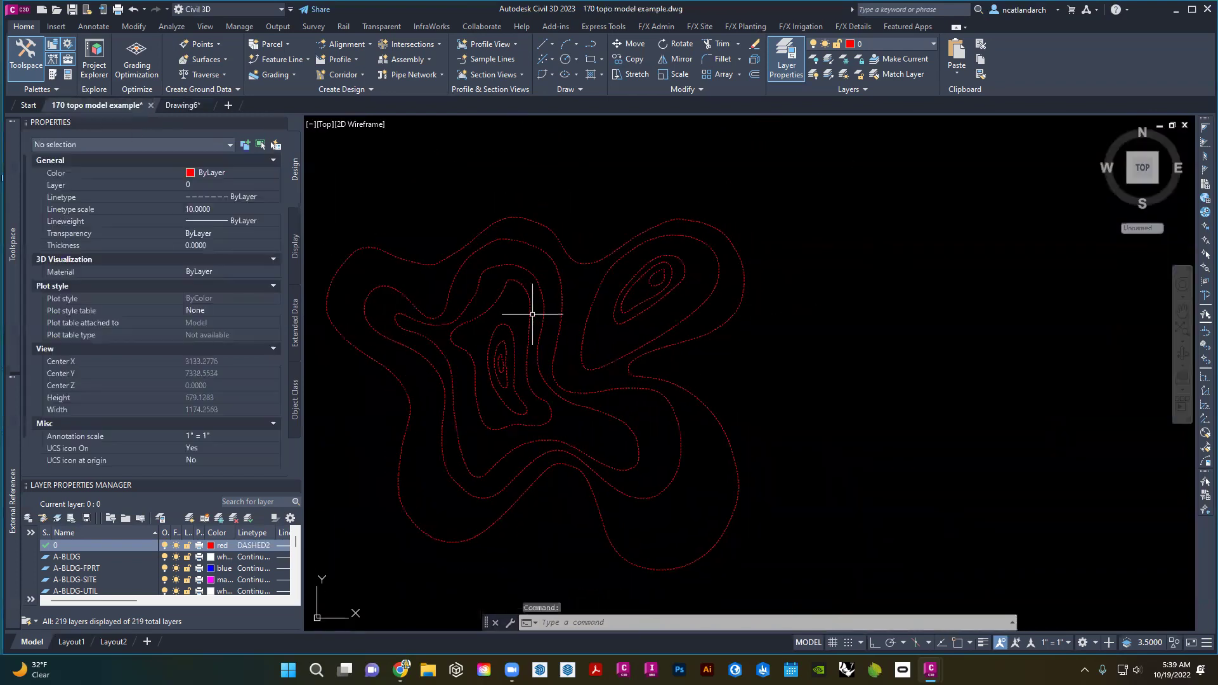
left_click(182, 105)
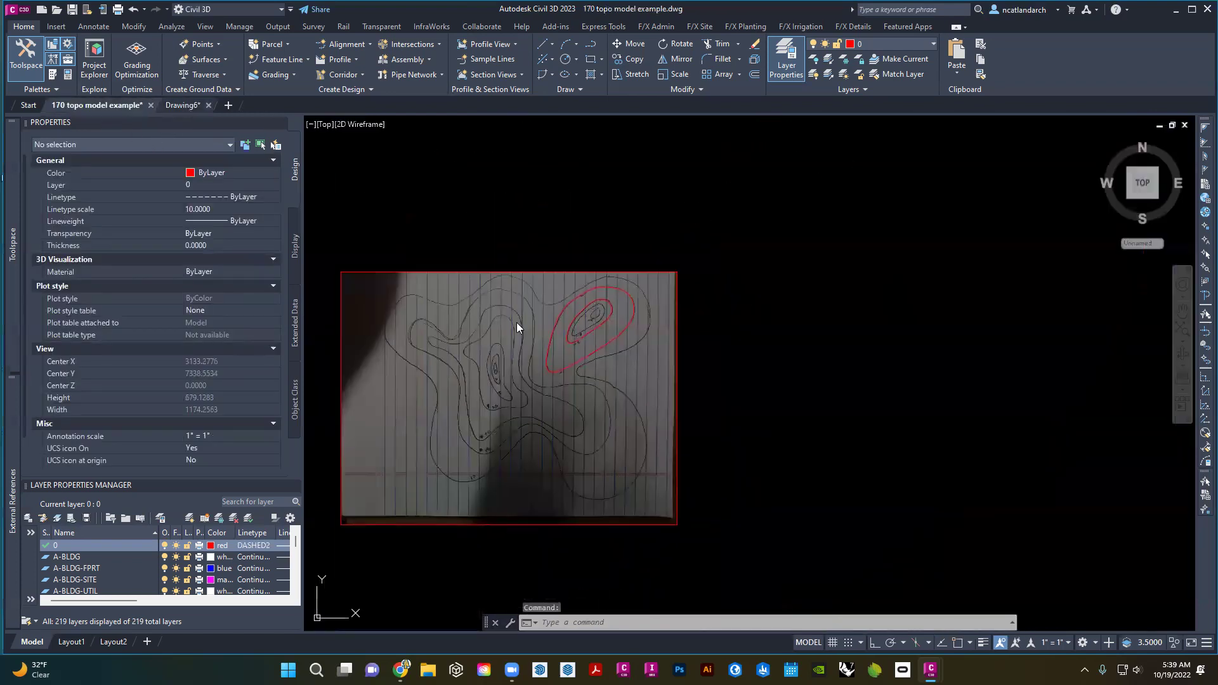
key("Escape")
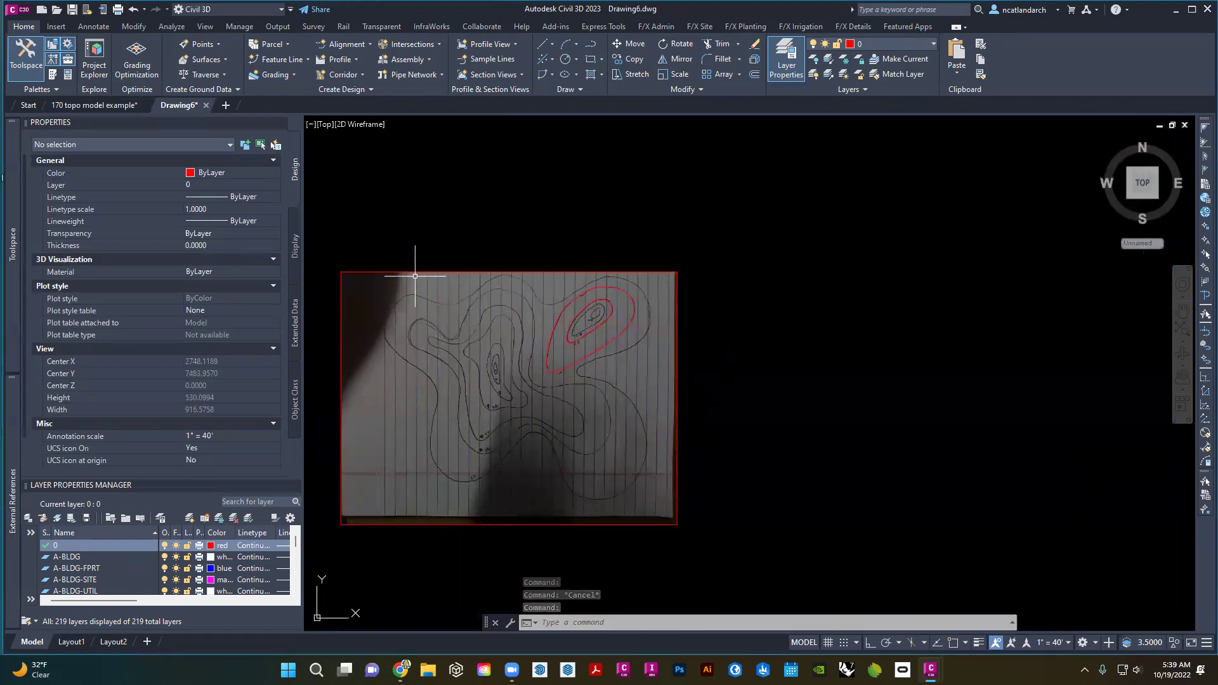
left_click(92, 105)
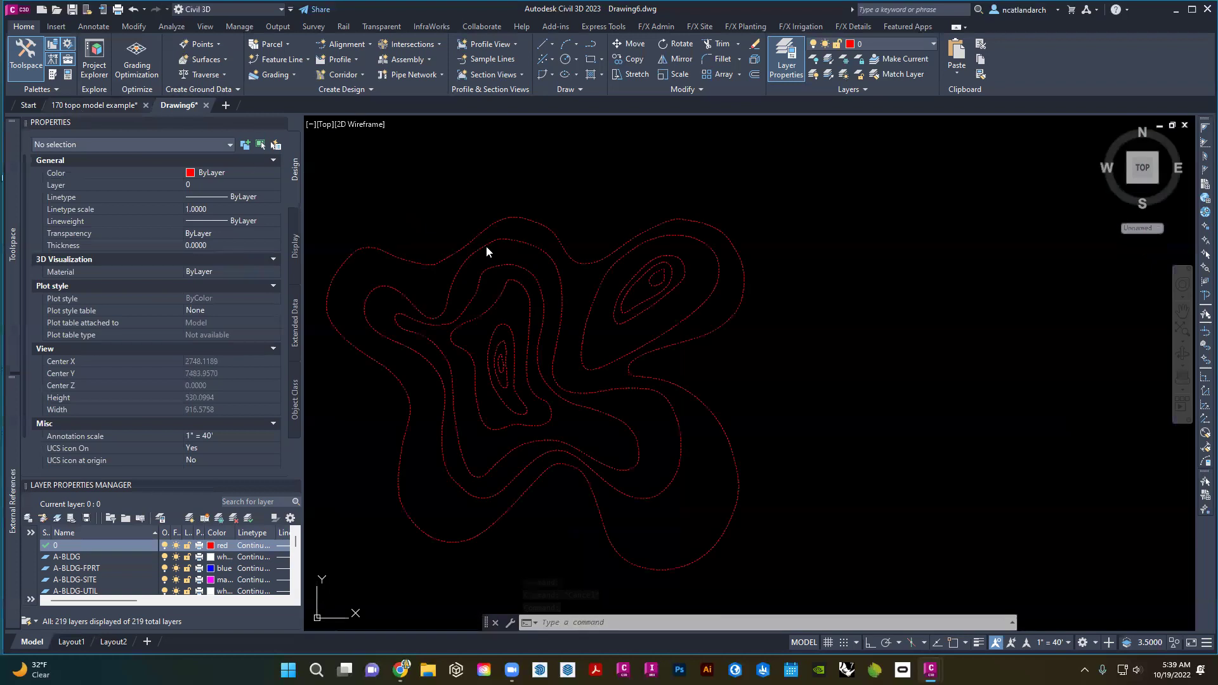
left_click(448, 264)
left_click(446, 267)
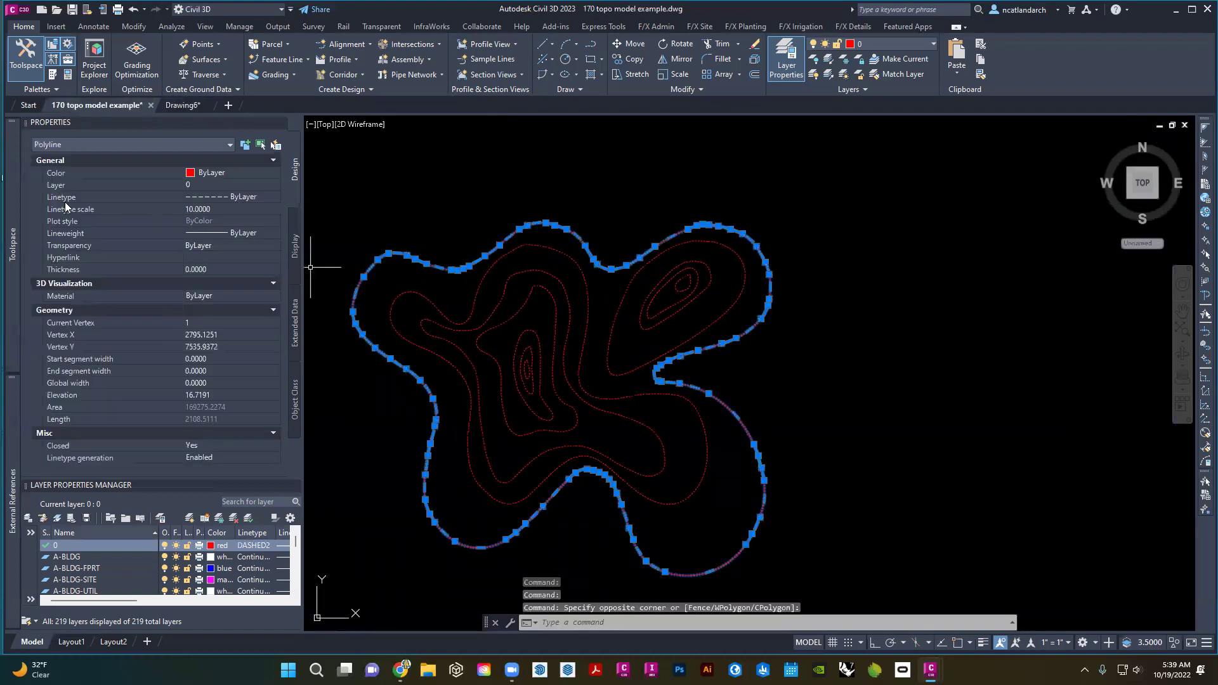
left_click(231, 196)
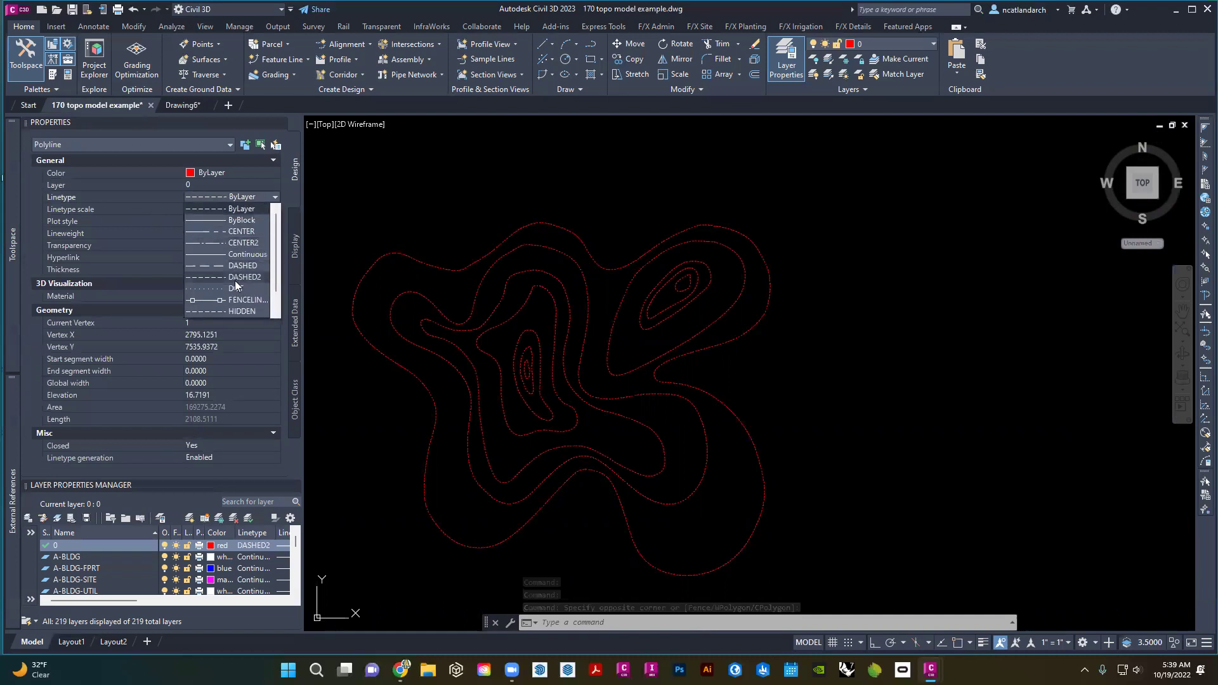
left_click(407, 201)
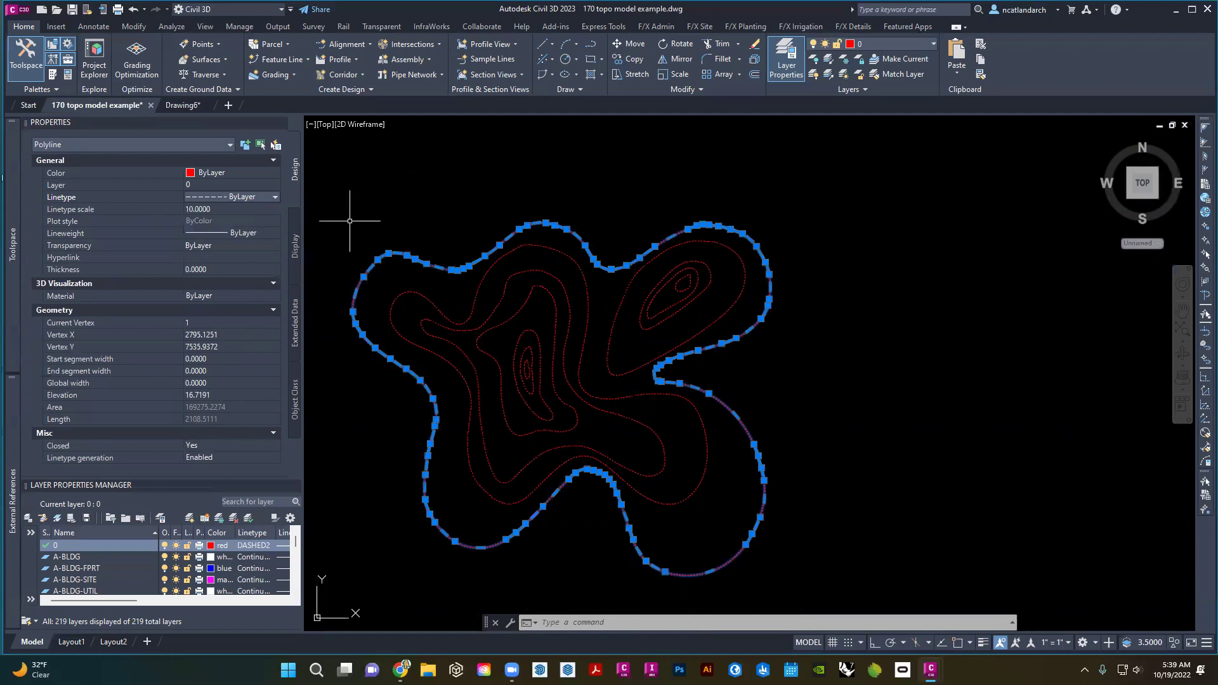
key("Escape")
- Open Layout1 of the 170 topo model example drawing to show the contours on the sheet
scroll(457, 291, "up", 5)
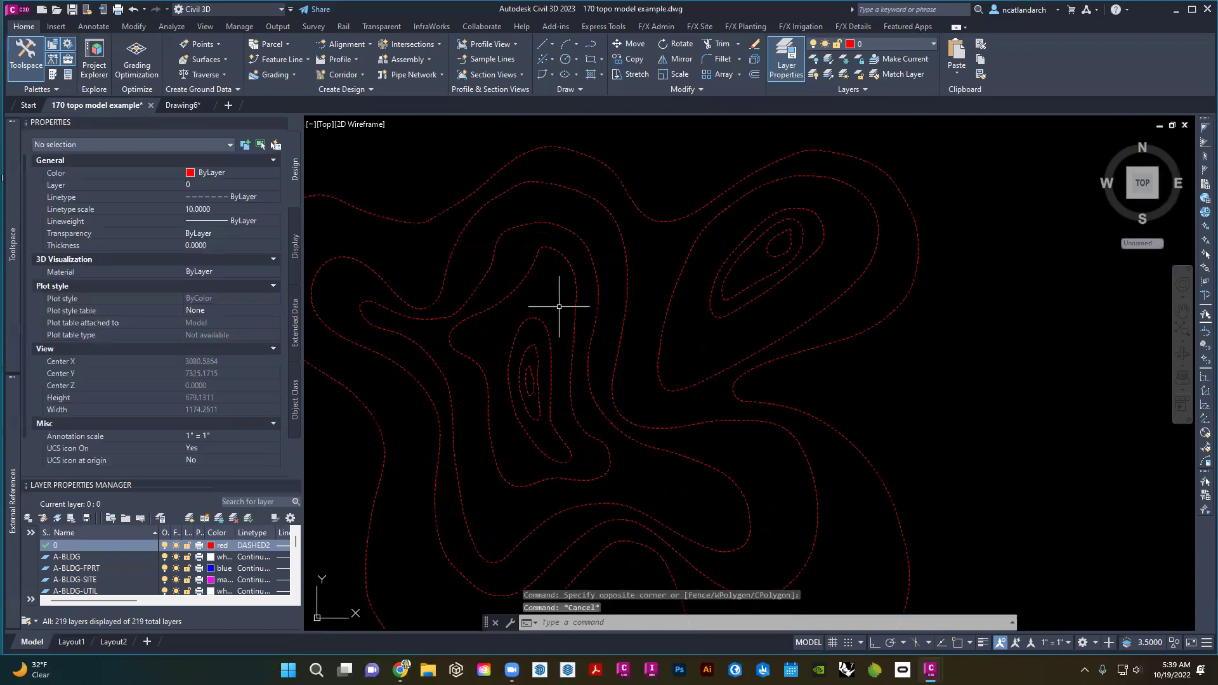
scroll(584, 307, "down", 3)
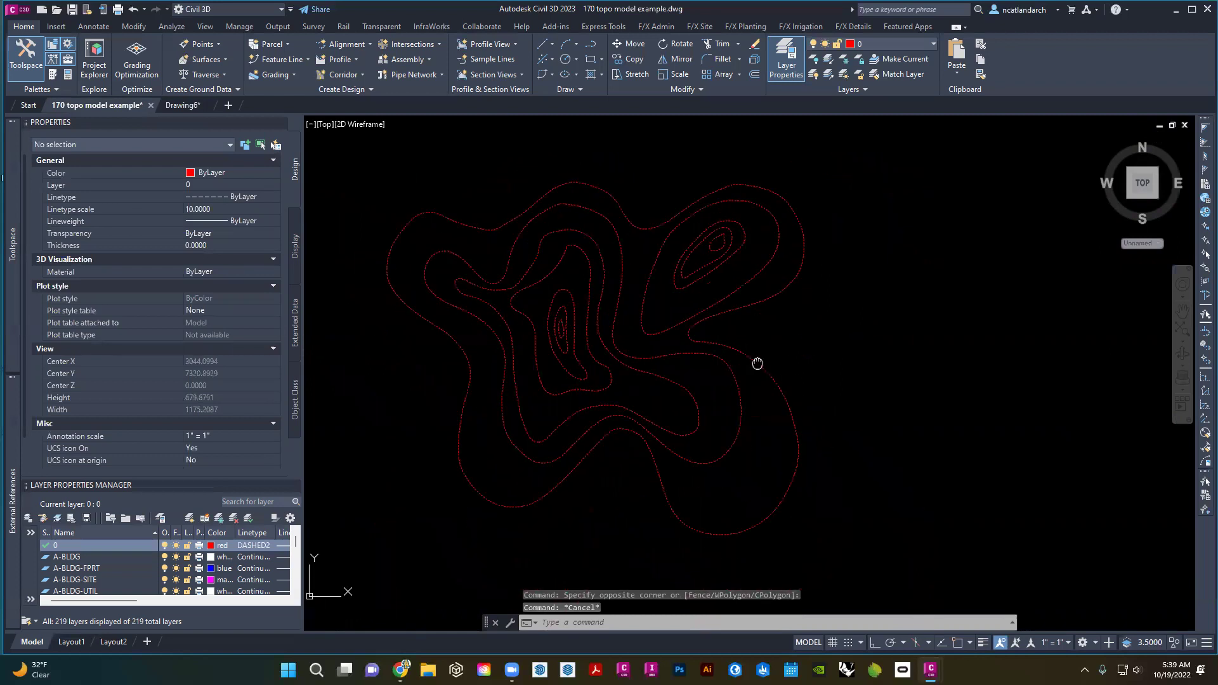
scroll(755, 365, "down", 2)
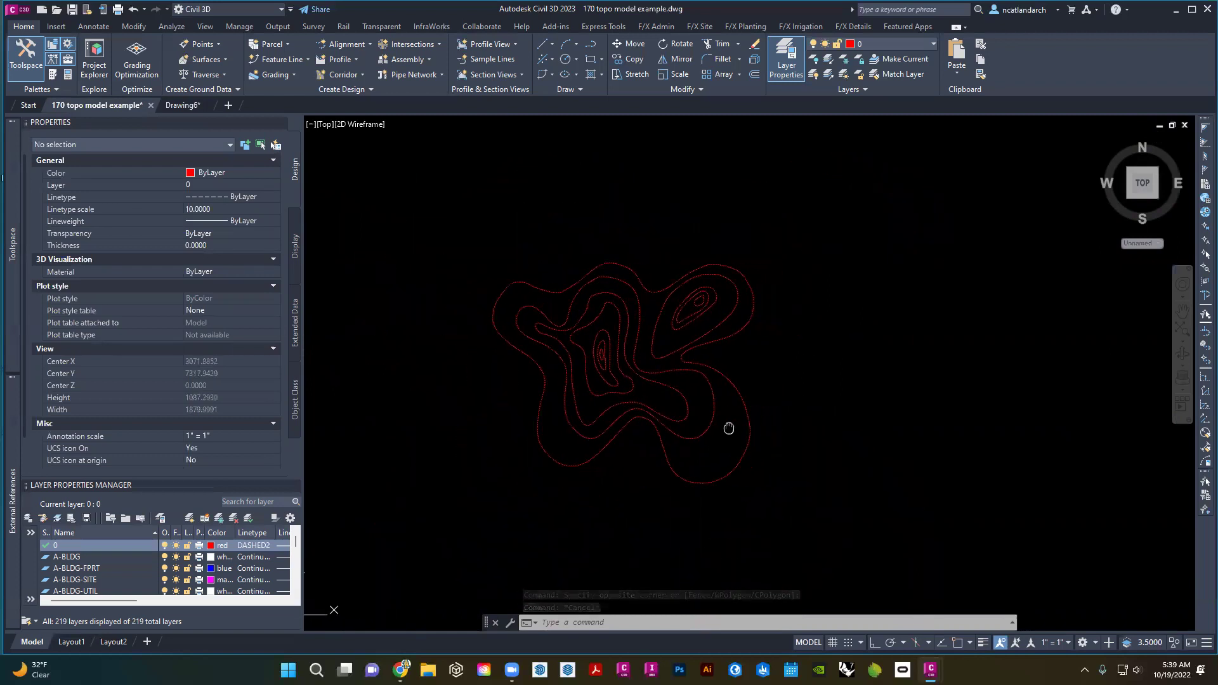
middle_click_drag(527, 471, 506, 470)
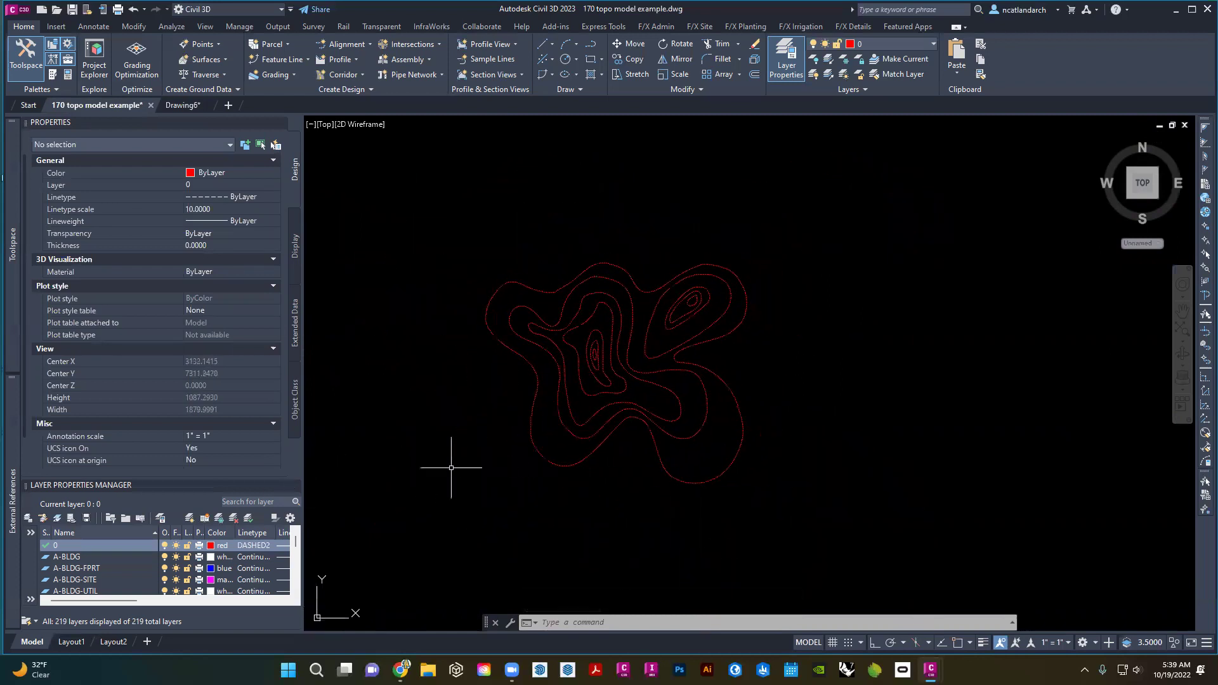
left_click(77, 645)
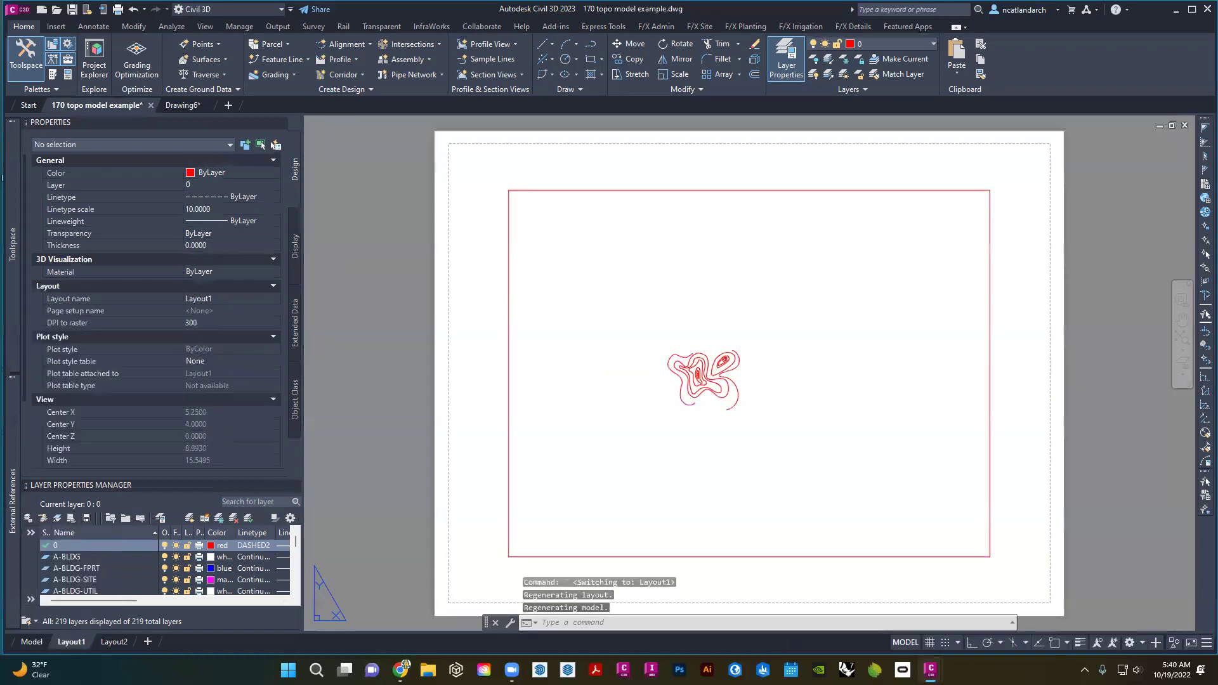
middle_click_drag(632, 397, 450, 377)
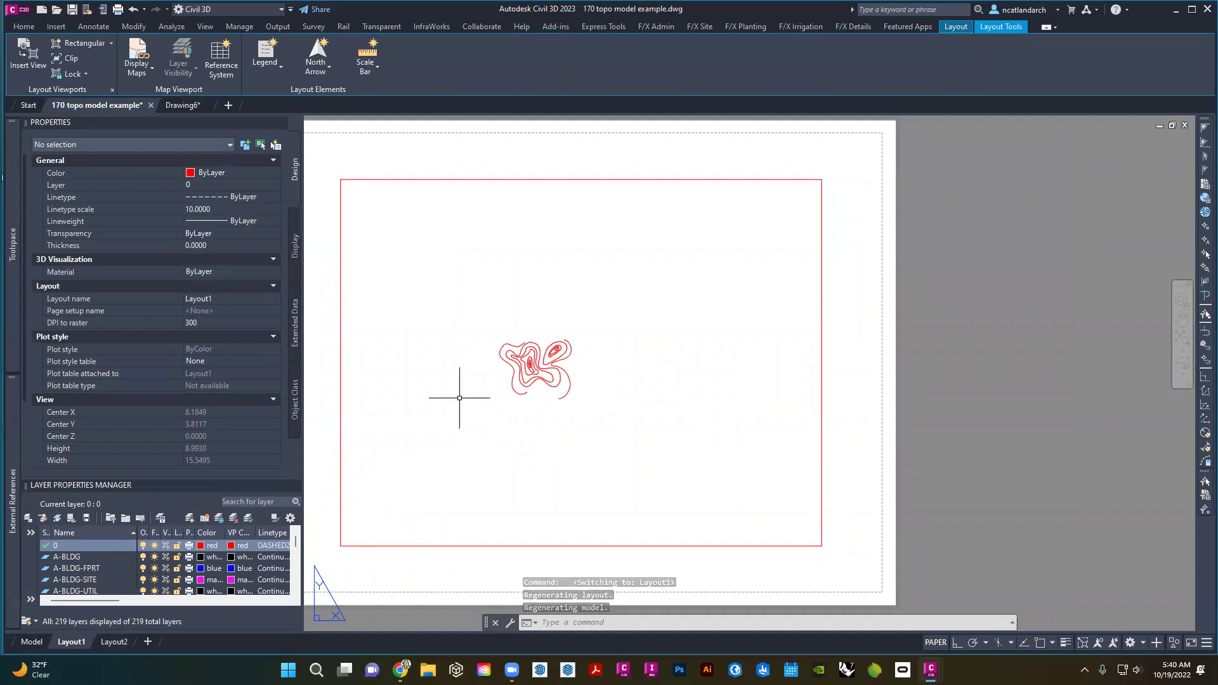
- Stretch the Layout1 viewport's upper-left and lower-right corners out to just inside the sheet's printable area
middle_click_drag(503, 308, 584, 347)
left_click(447, 223)
left_click(422, 218)
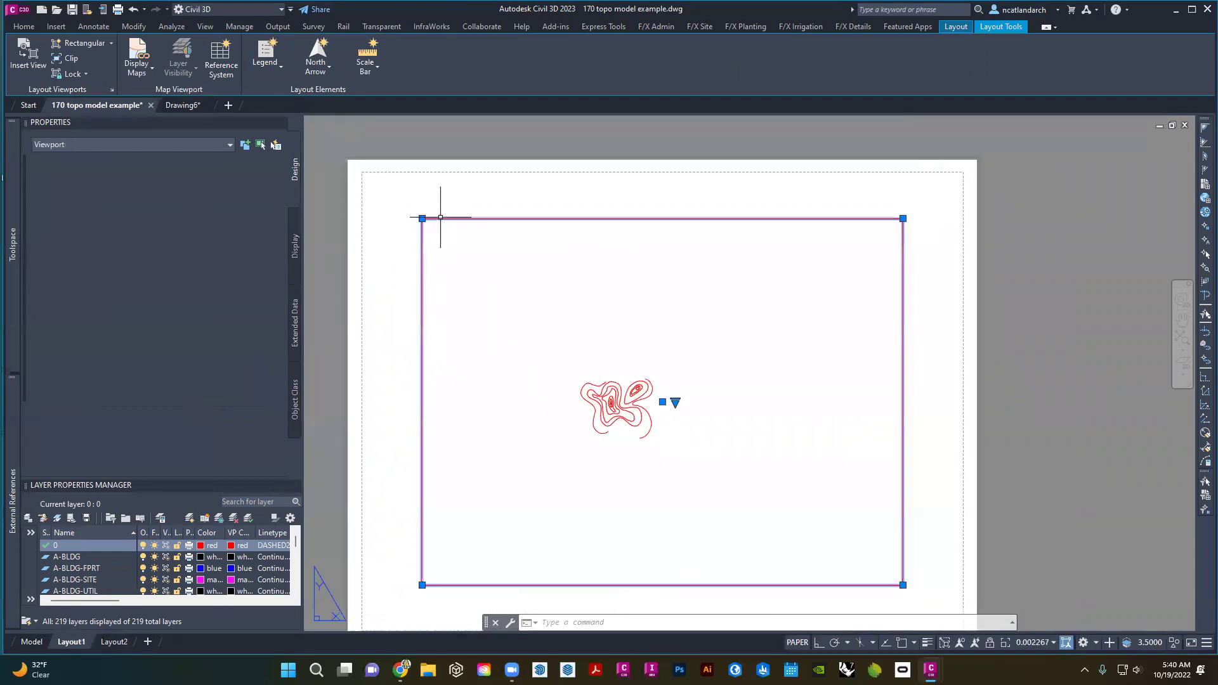
left_click(421, 219)
left_click(371, 182)
scroll(374, 184, "down", 4)
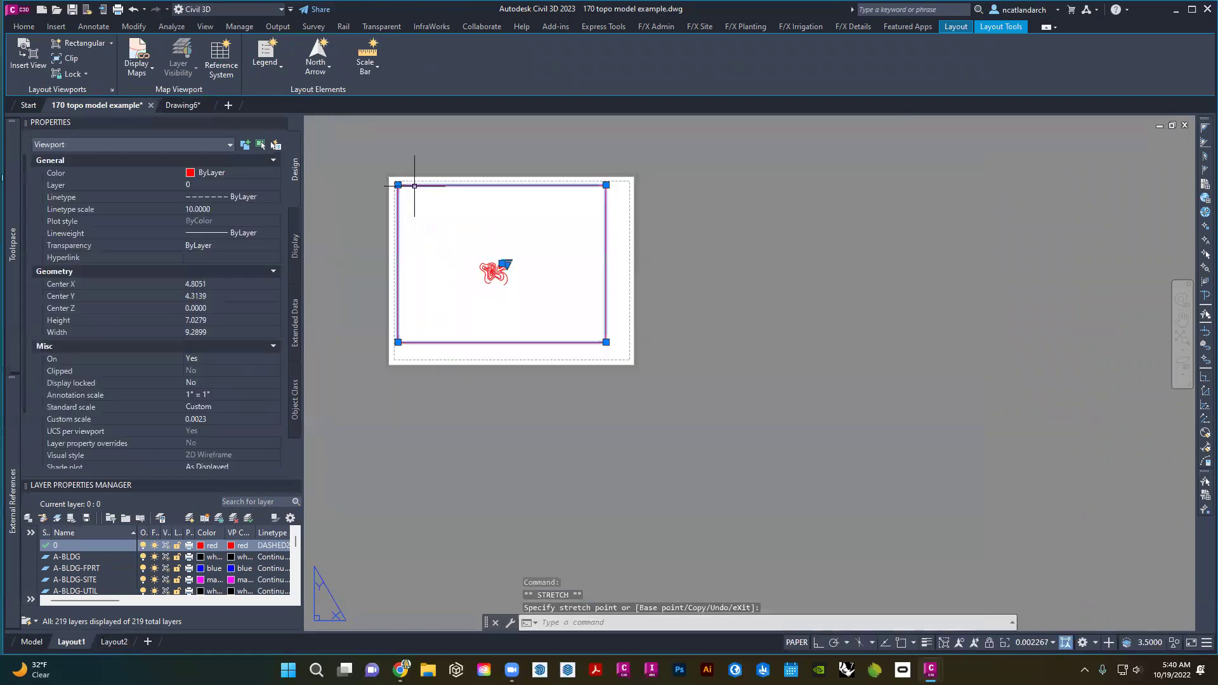
scroll(603, 343, "up", 4)
left_click(600, 357)
left_click(655, 397)
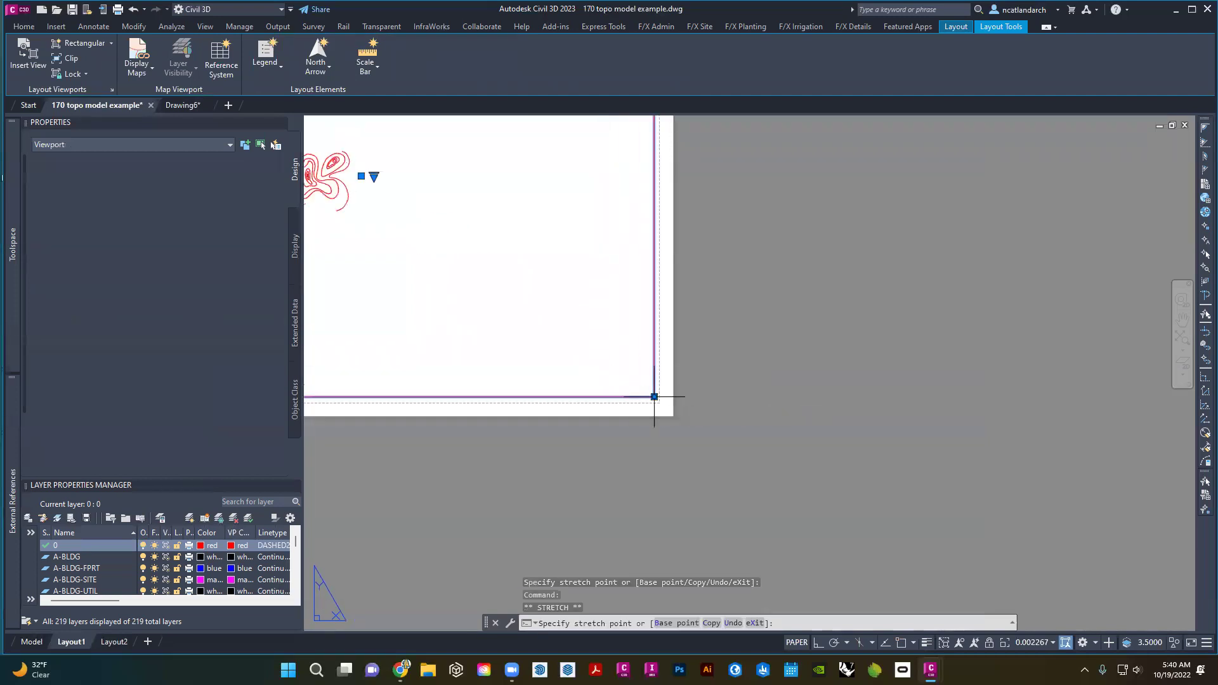
scroll(575, 382, "down", 4)
scroll(575, 382, "up", 3)
key("Escape")
- Set PSLTSCALE to 0 and regenerate all viewports of the layout
type("psltsc")
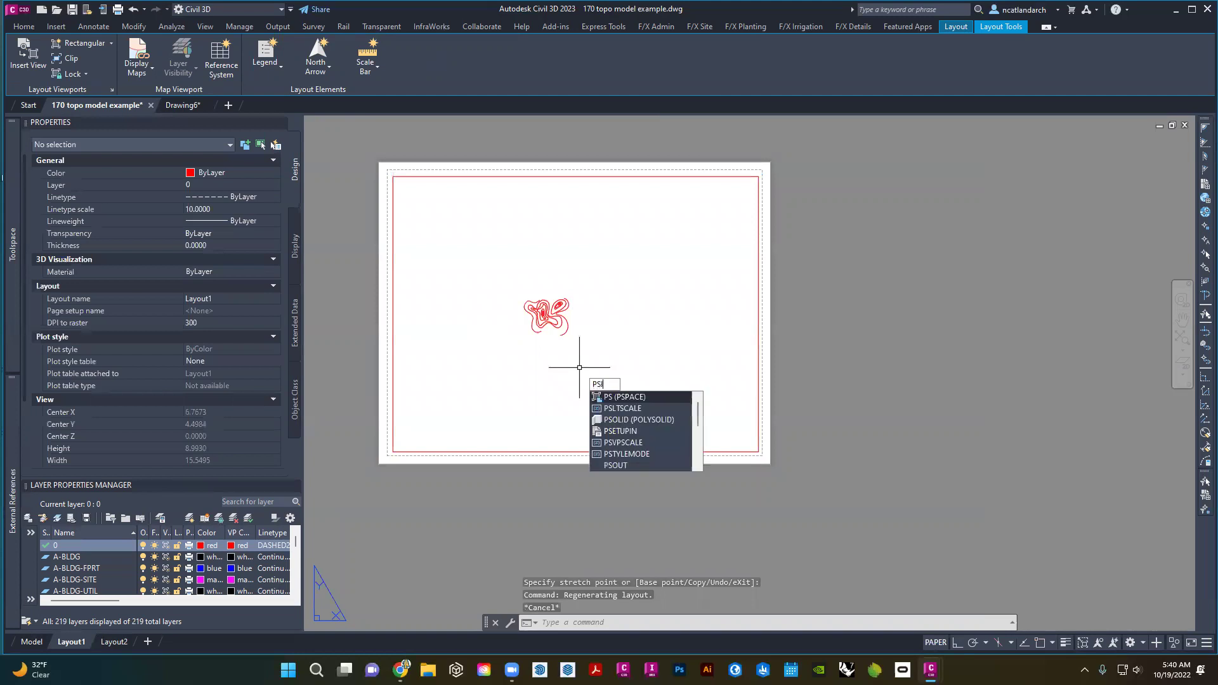
key("Return")
type("0")
key("Return")
key("Return")
scroll(558, 341, "up", 2)
scroll(546, 317, "down", 2)
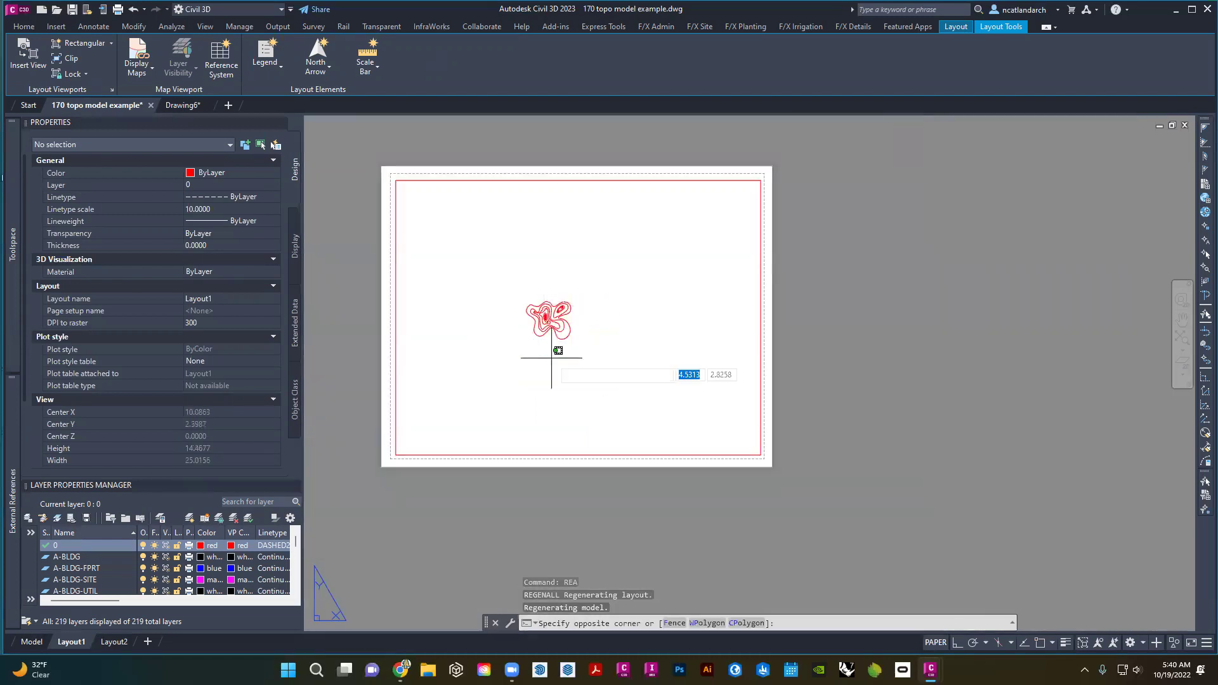
- Enlarge and center the contours inside the viewport so they fill it, and return to paper space
double_click(553, 346)
scroll(563, 344, "up", 10)
scroll(558, 343, "down", 4)
scroll(561, 344, "up", 2)
middle_click_drag(563, 346, 557, 348)
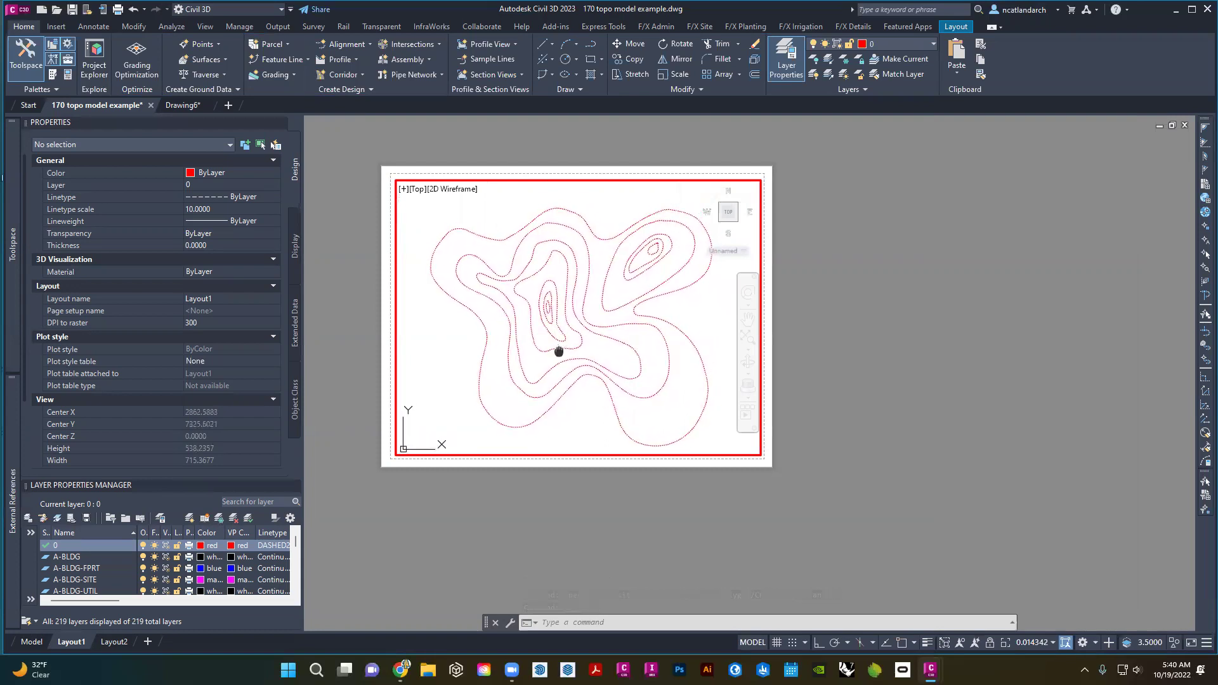
type("ps")
key("Return")
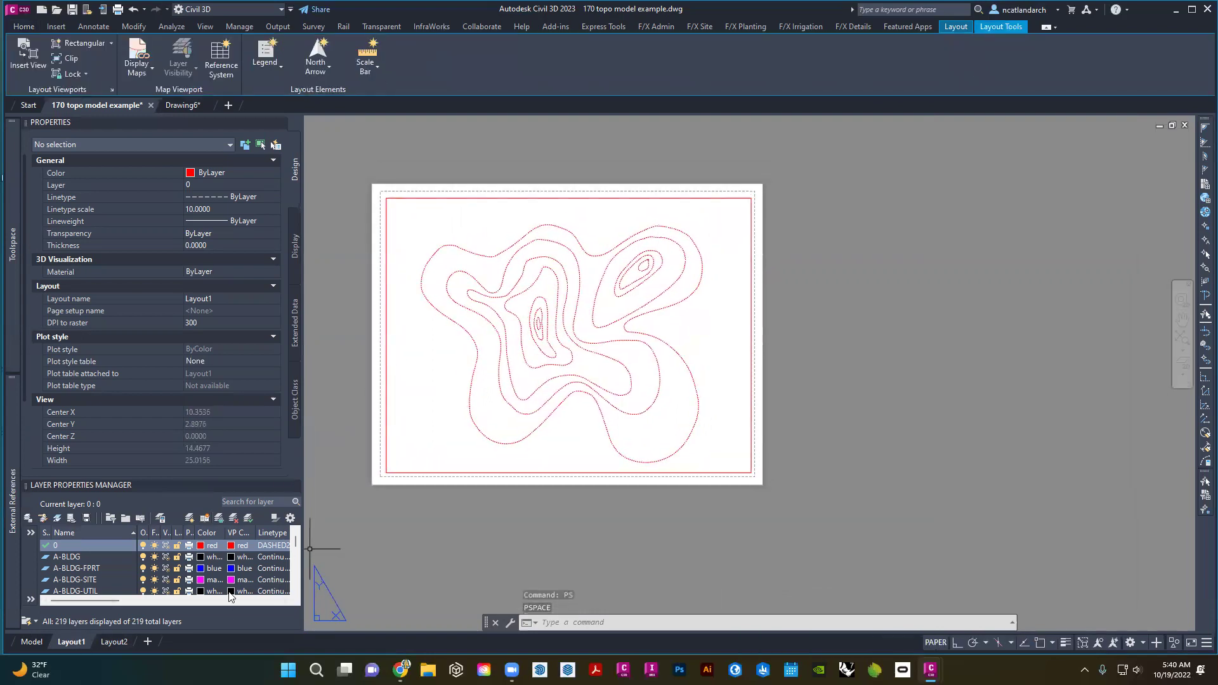
- Examine the plot style tables offered in Layout1's page setup, and close the setup without choosing one
right_click(72, 643)
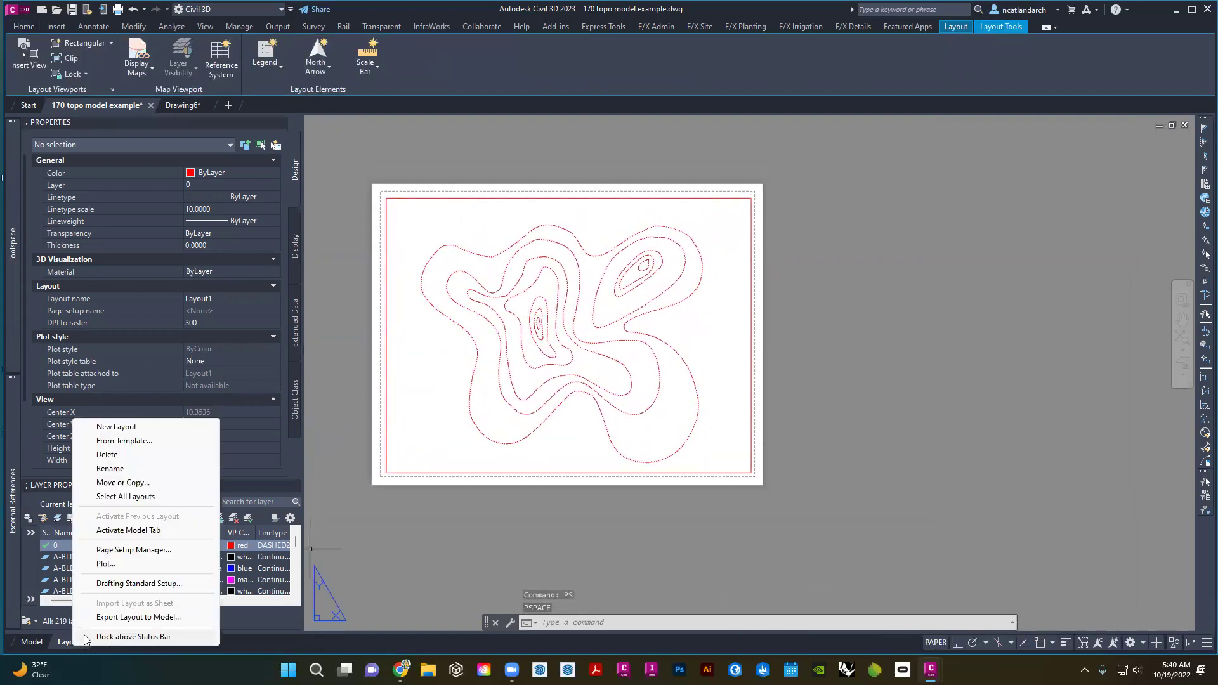
left_click(130, 550)
left_click(708, 315)
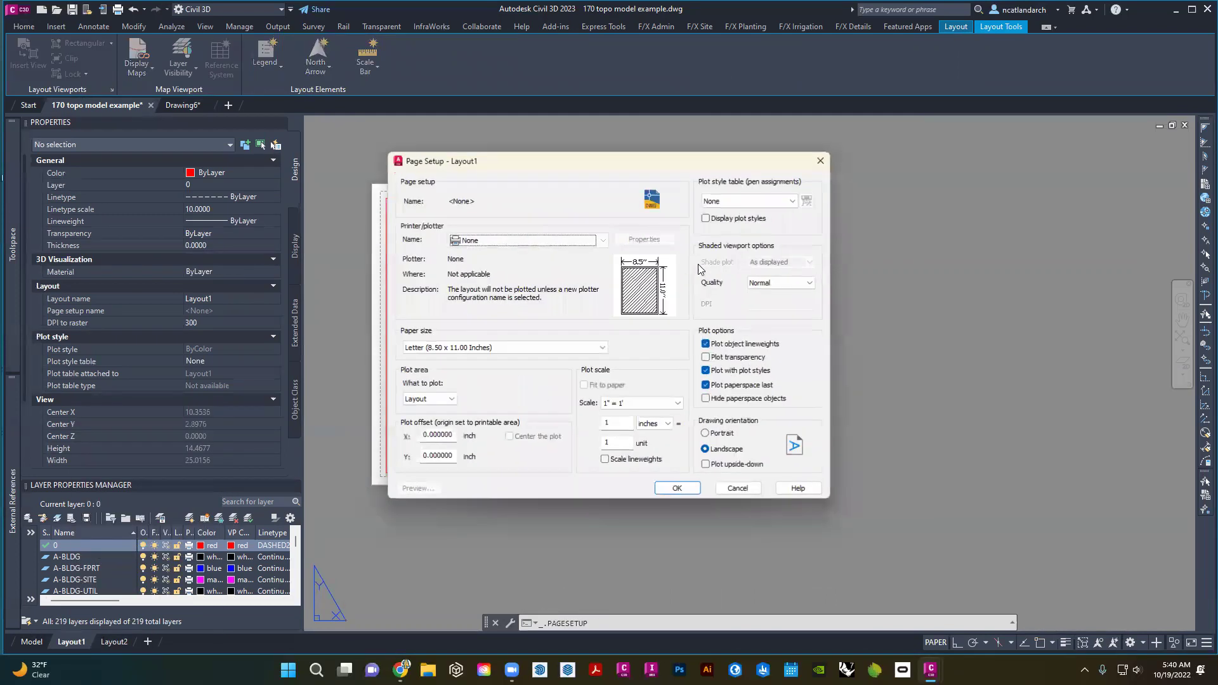
left_click(750, 202)
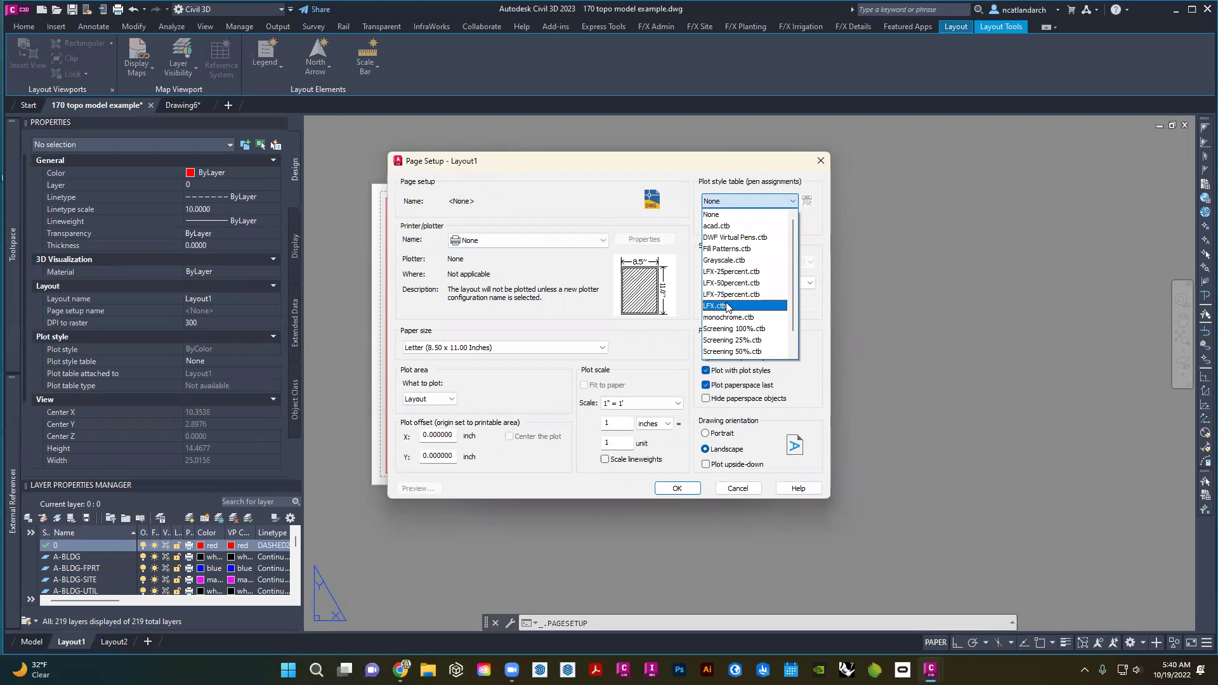
left_click(739, 494)
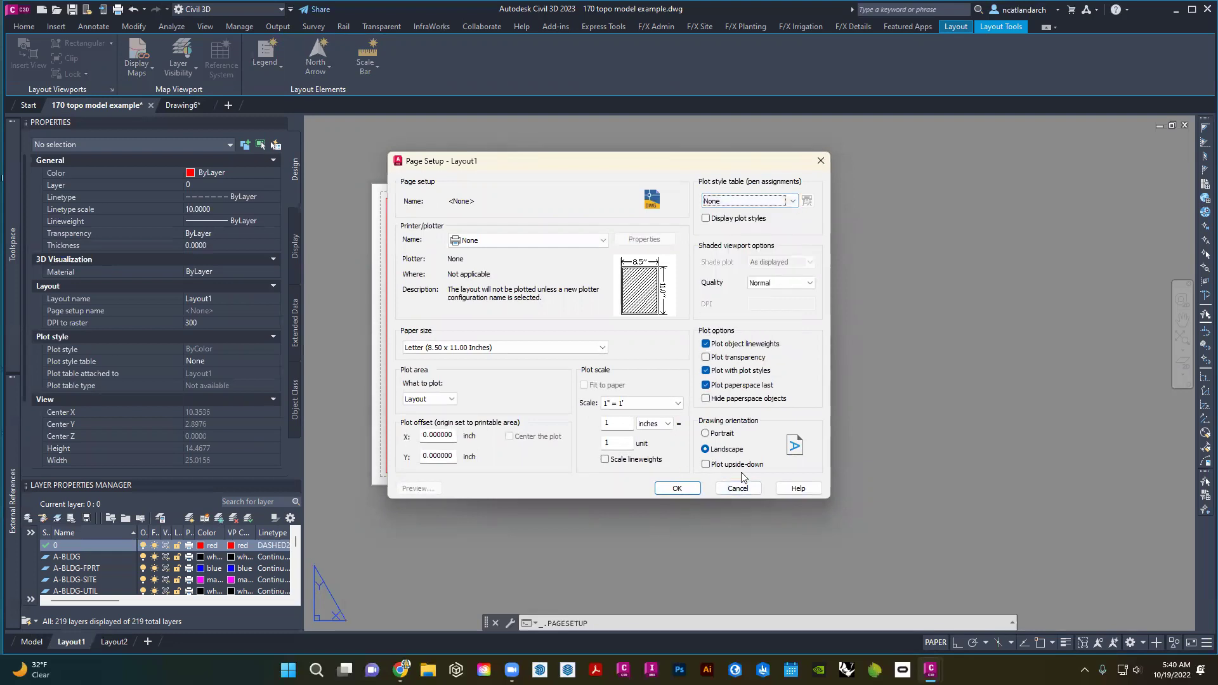
left_click(739, 488)
left_click(658, 462)
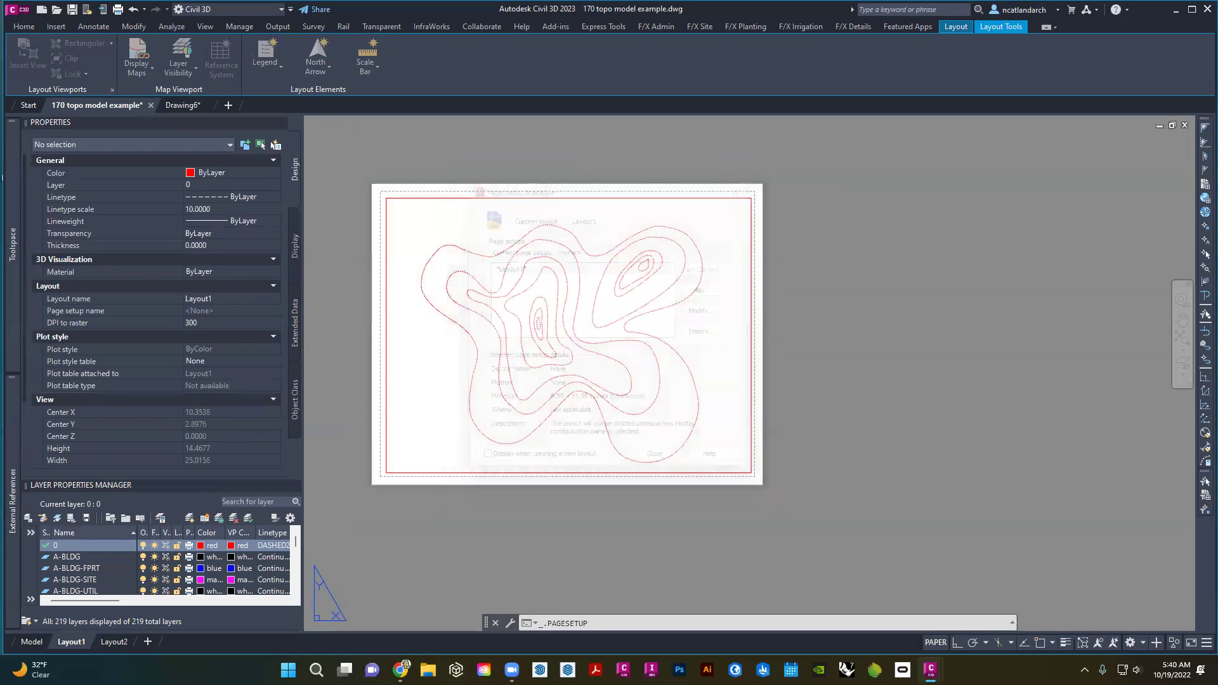
- Set up a single-sheet plot of Layout1 with the DWG To PDF.pc3 plotter
key("ctrl+p")
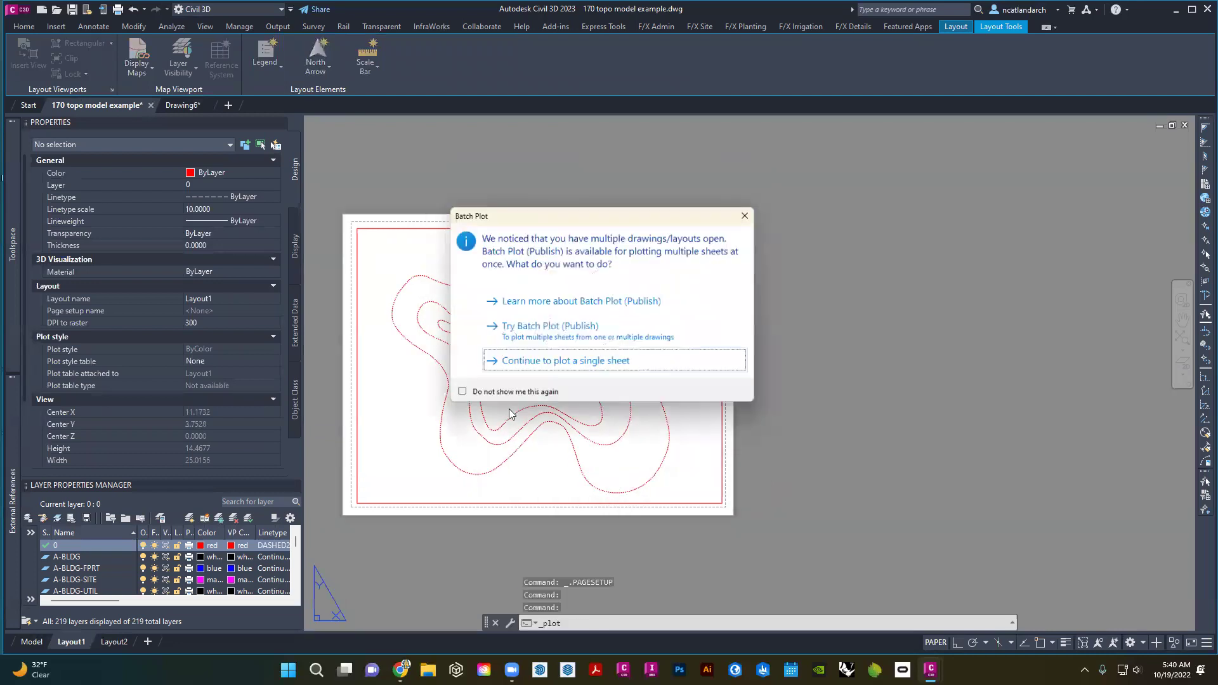
left_click(606, 369)
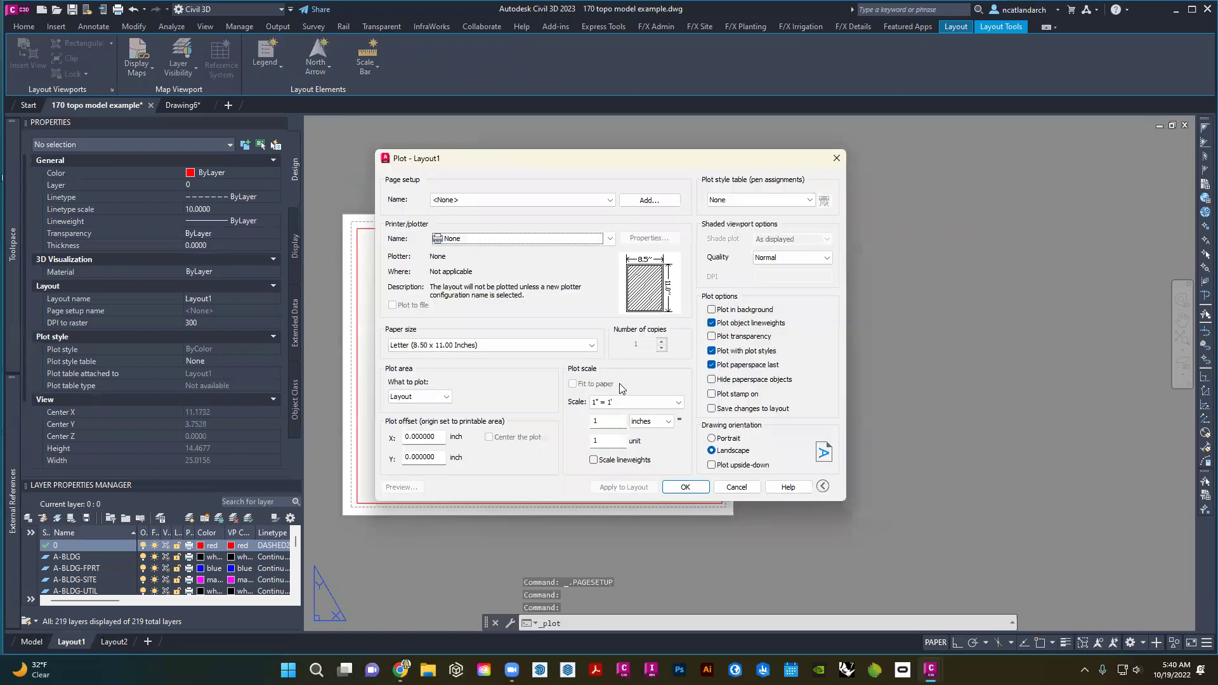
left_click(574, 243)
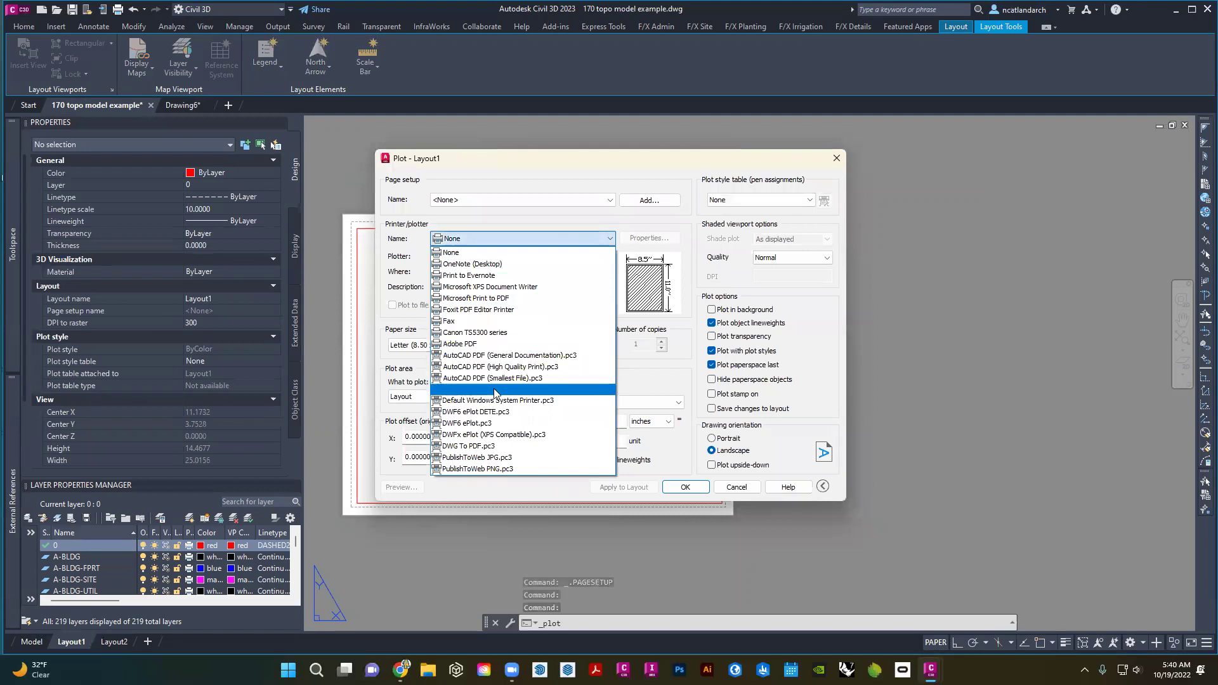
left_click(489, 446)
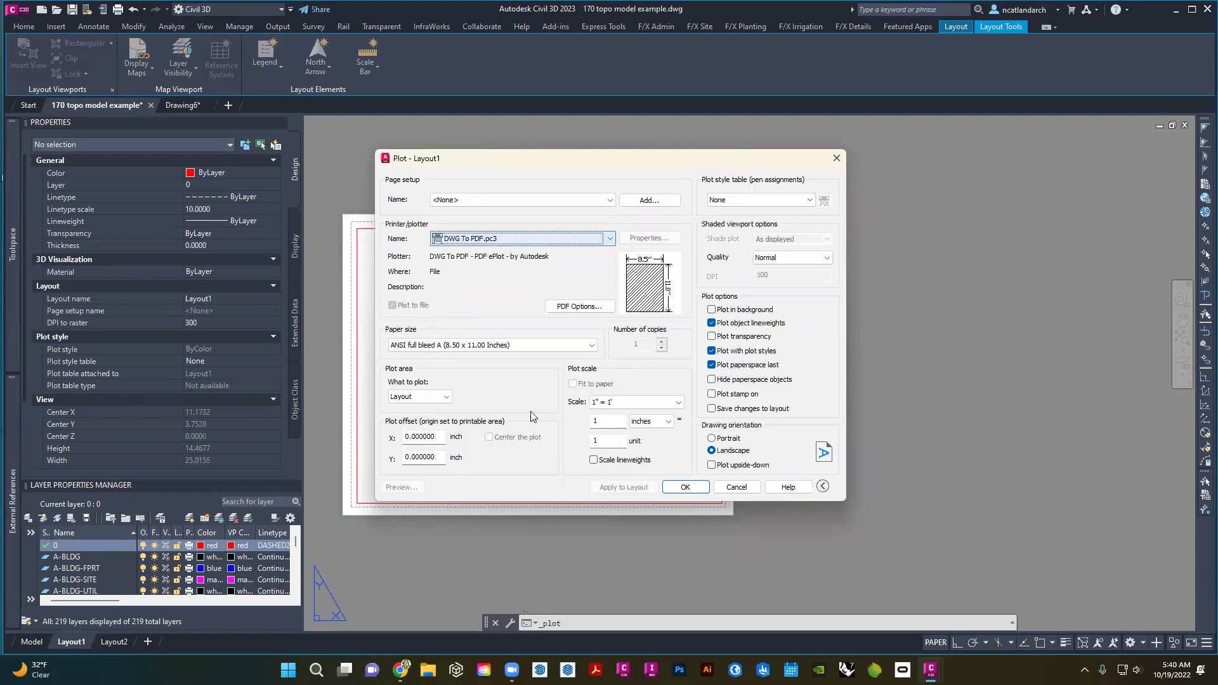
- Plot the sheet to a PDF on the Desktop named 1st image, and return to the drawing
left_click(687, 489)
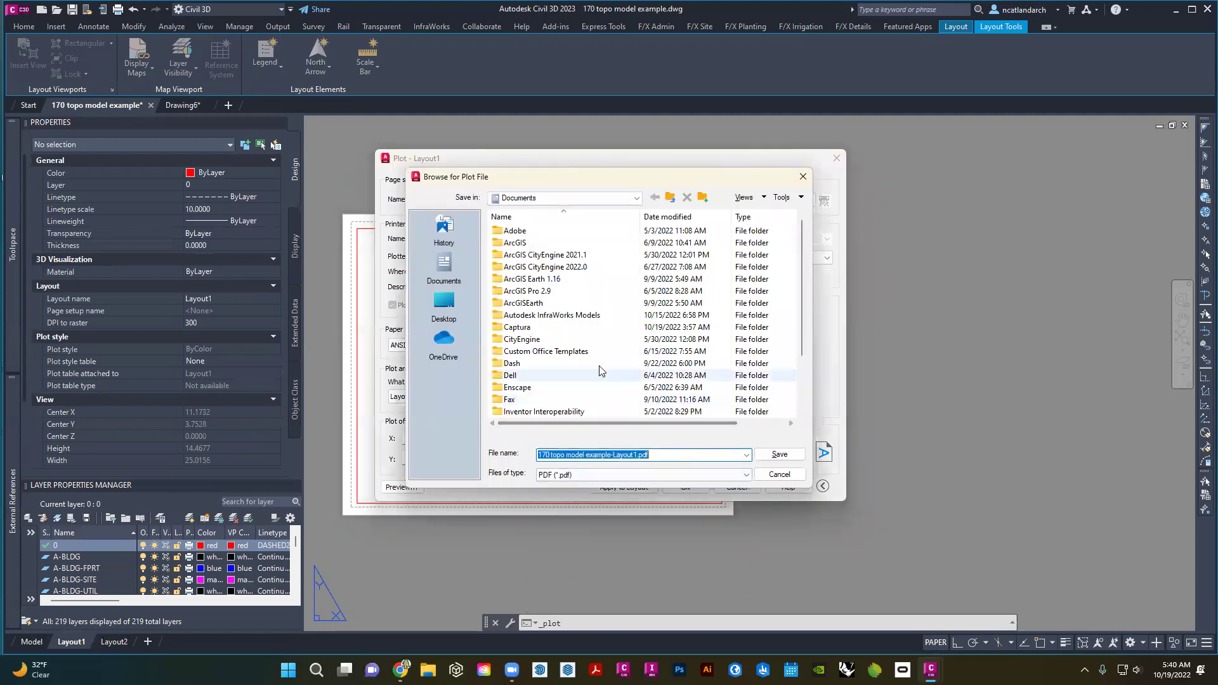
left_click(444, 305)
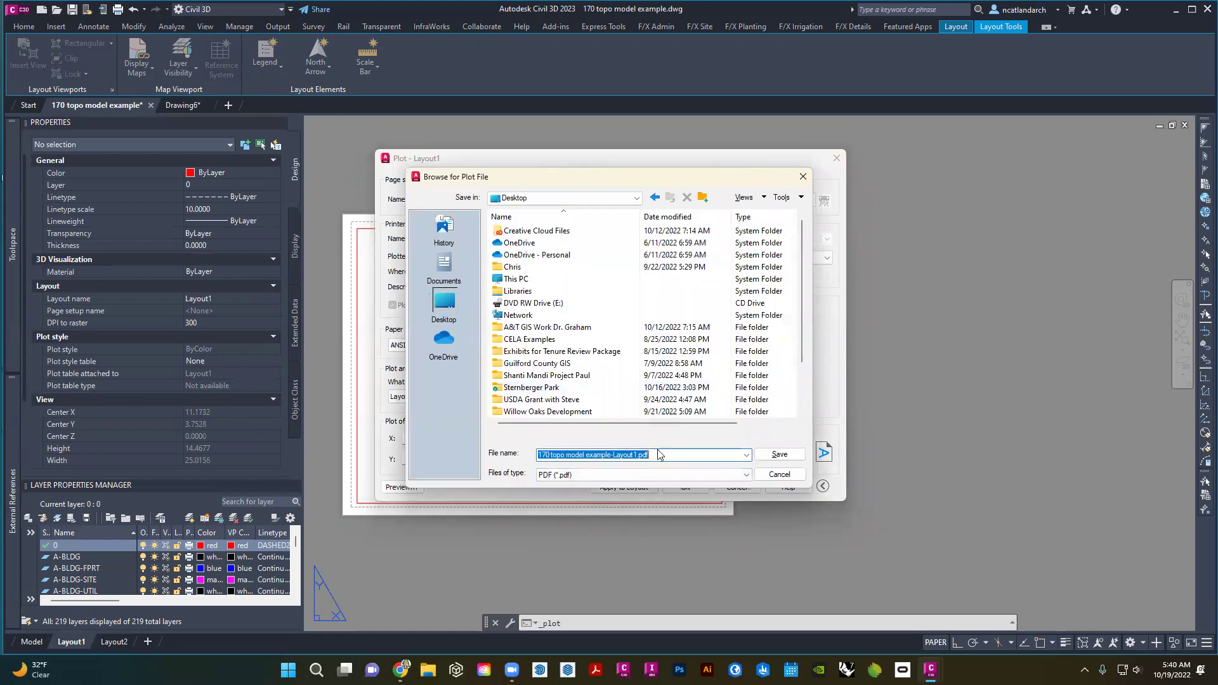
type("1st")
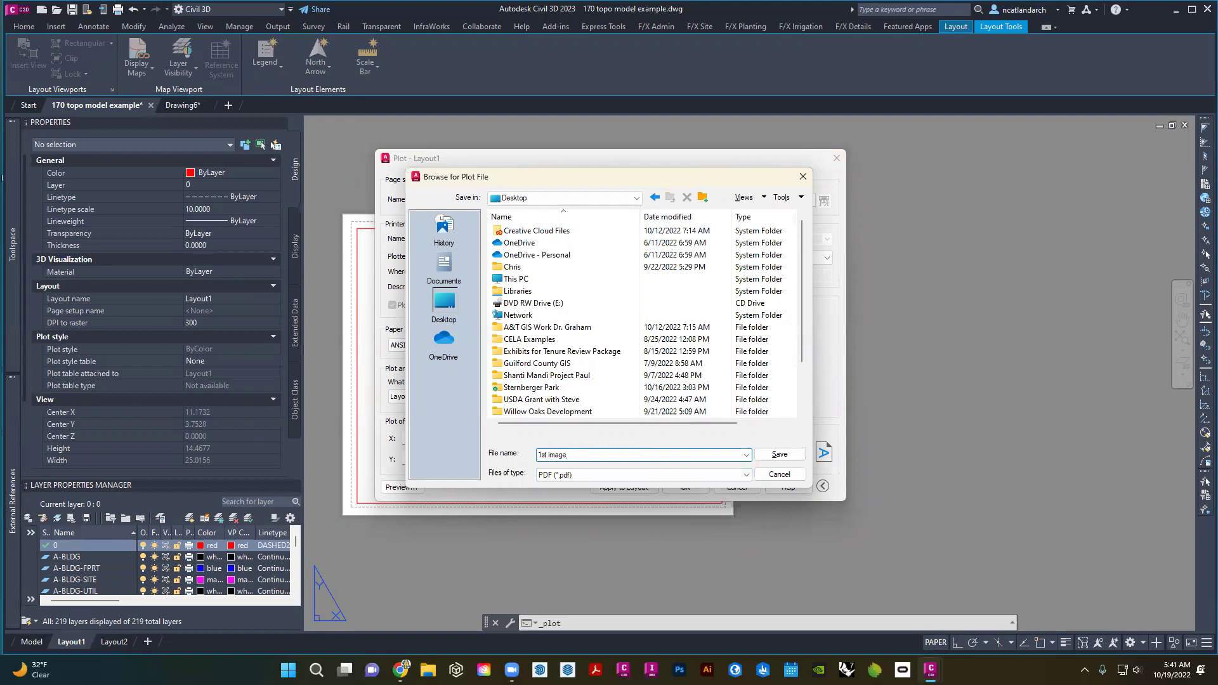
type(" image")
key("Return")
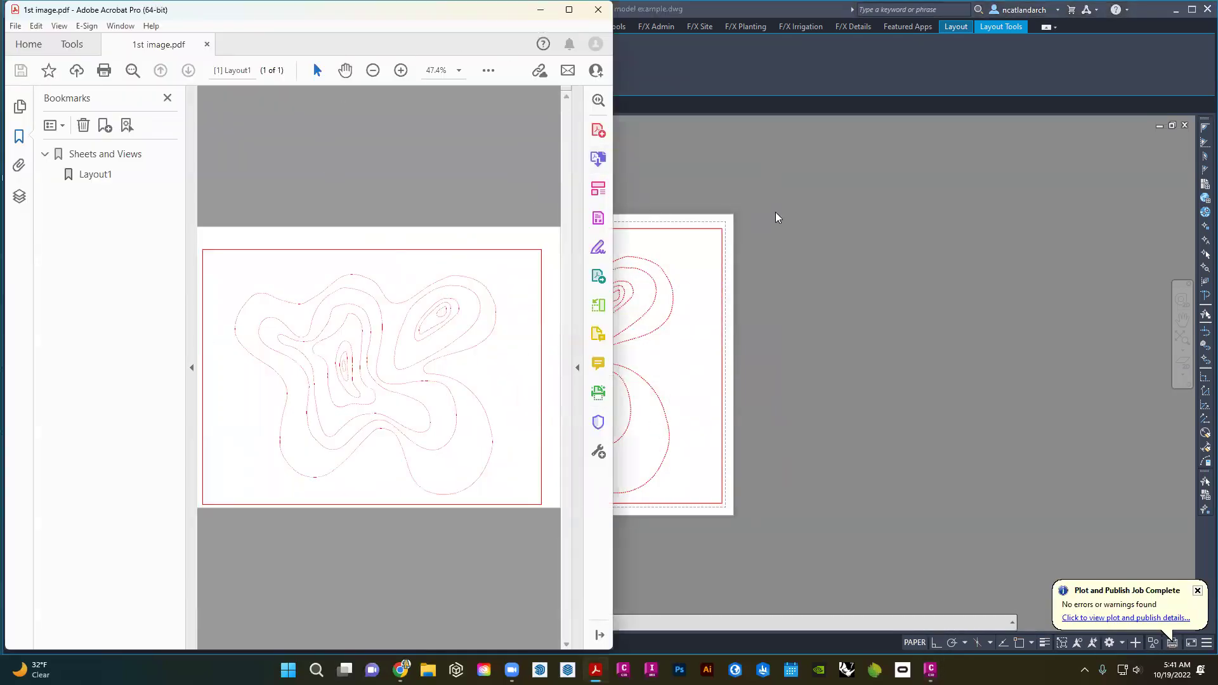
left_click(777, 217)
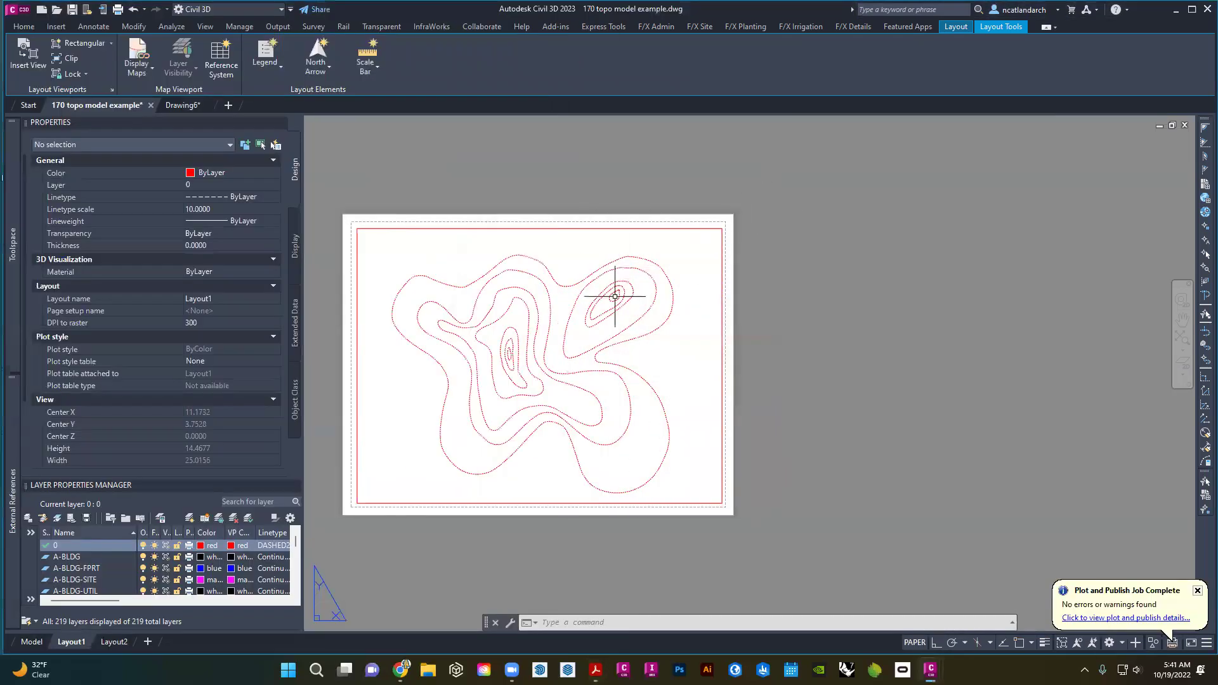
- Draw a circle with a diameter of 30 in model space, just to the right of the contours
left_click(31, 642)
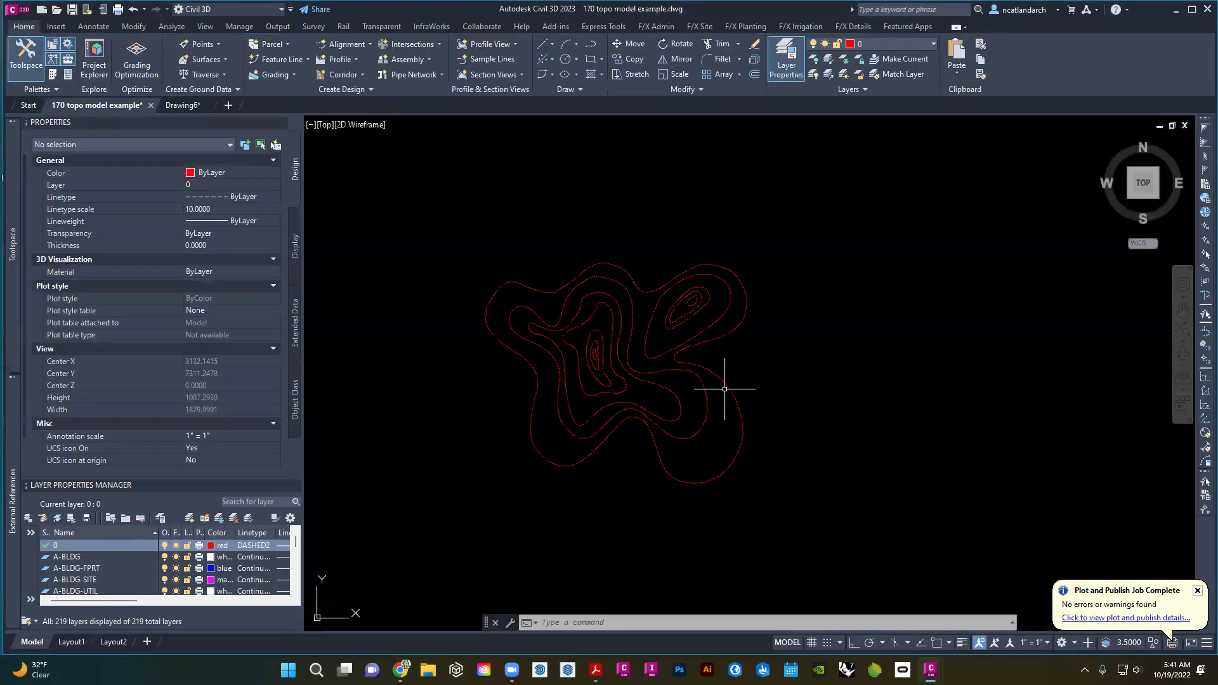
middle_click_drag(687, 370, 756, 372)
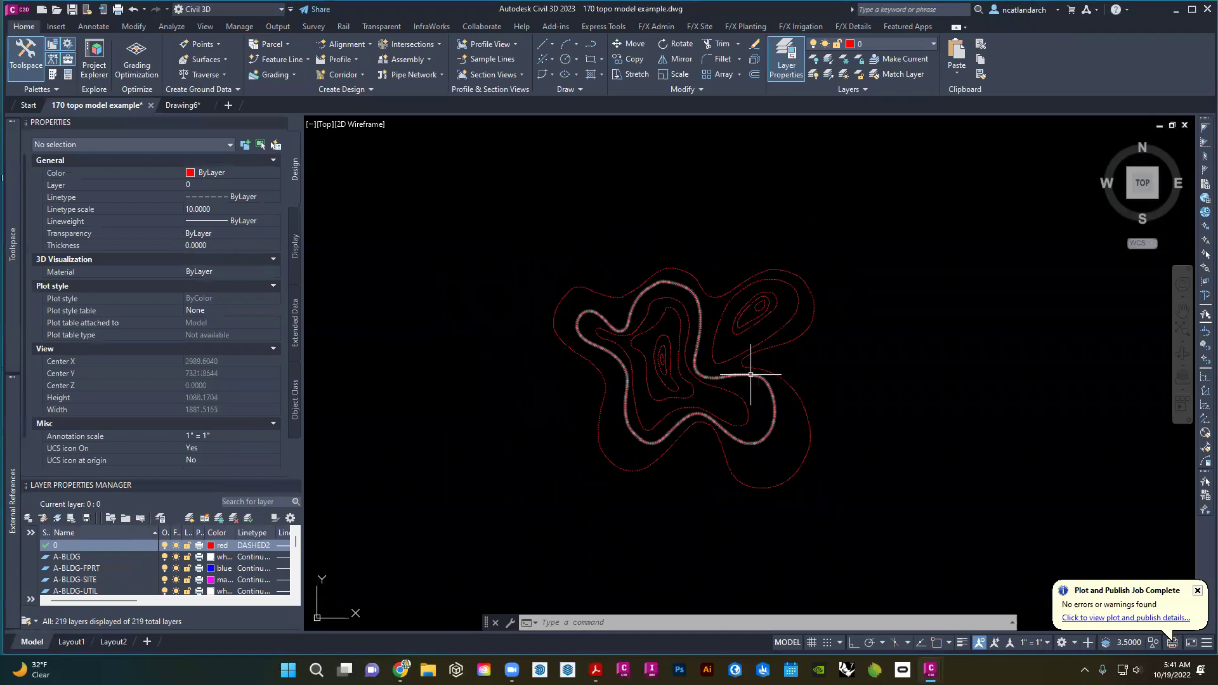
middle_click_drag(669, 354, 612, 380)
middle_click_drag(729, 402, 618, 382)
type("c")
key("Return")
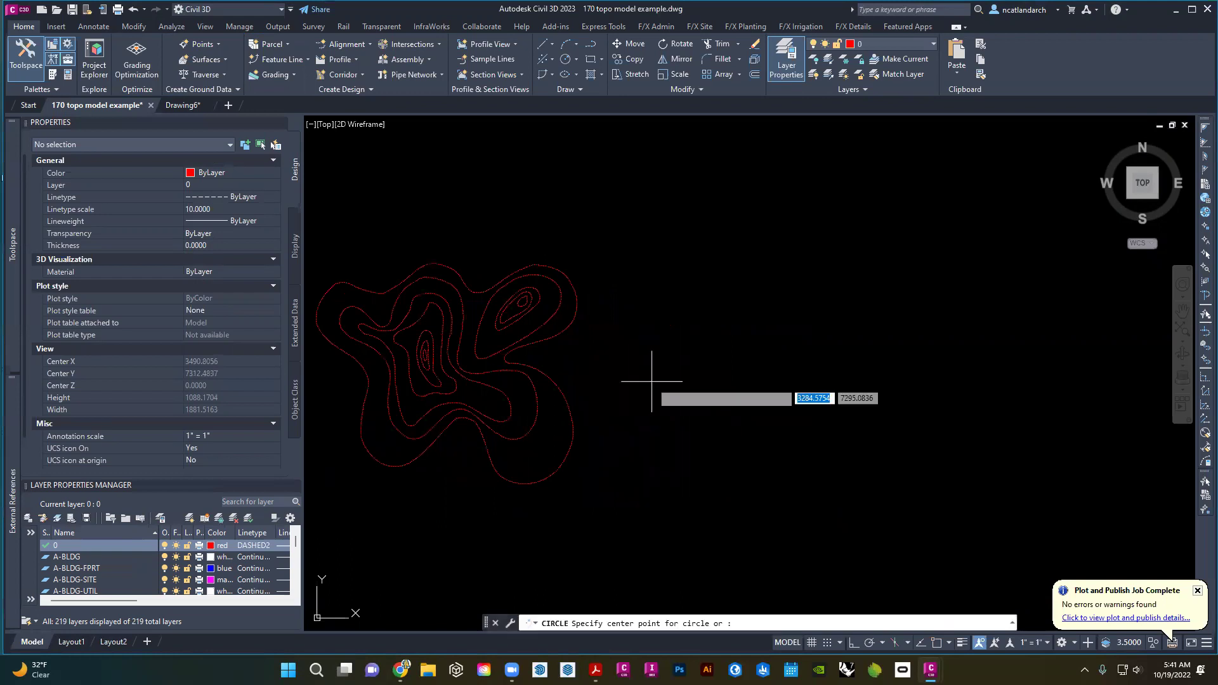
scroll(588, 354, "up", 2)
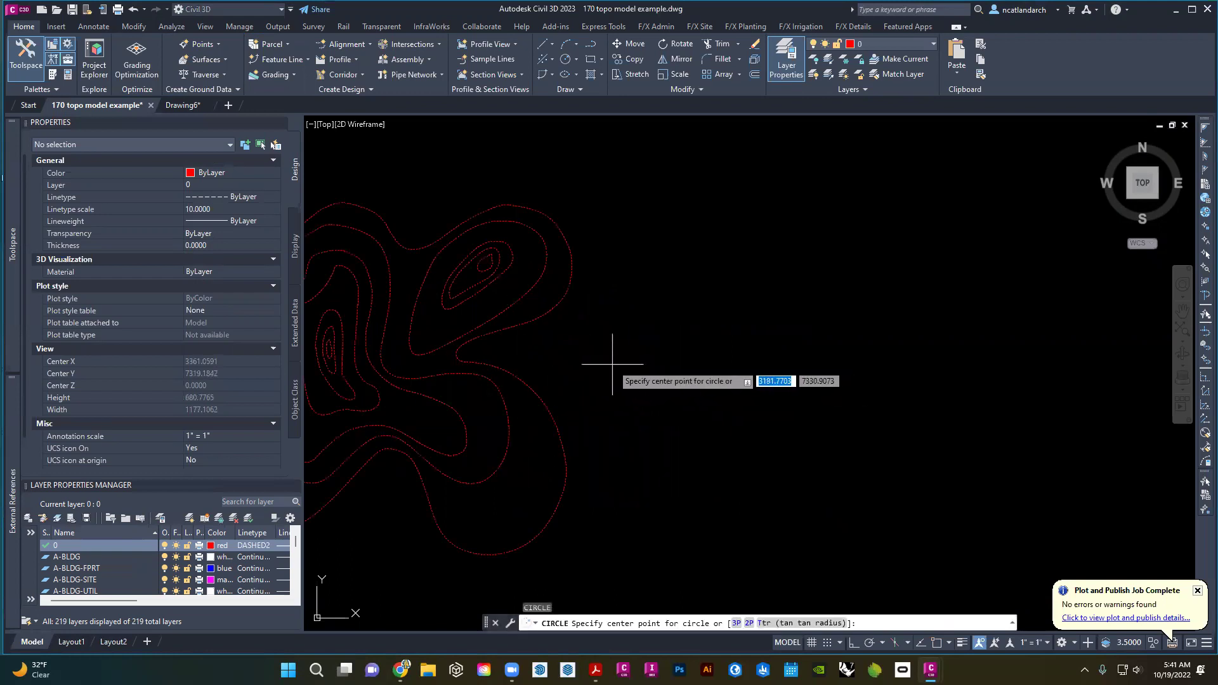
left_click(612, 365)
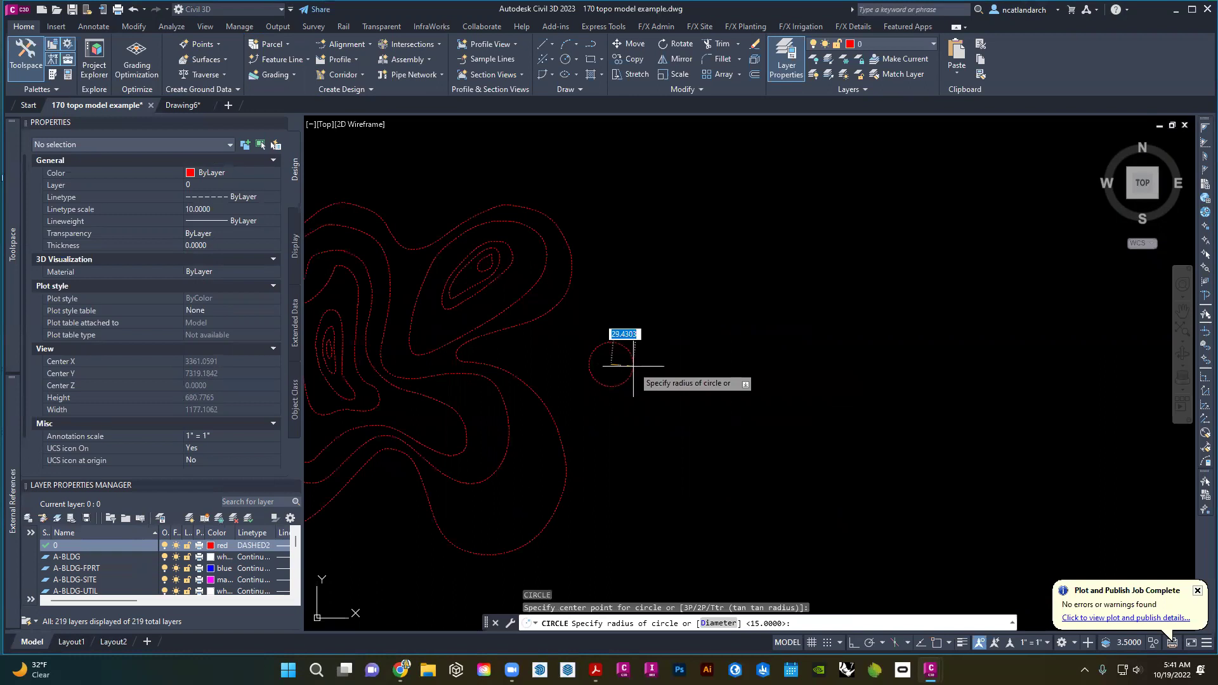
type("d")
key("Return")
key("Return")
- Move the circle well away to the right of the contours
scroll(625, 374, "down", 2)
type("m")
key("Return")
left_click_drag(611, 389, 593, 375)
key("Return")
left_click(602, 380)
scroll(571, 349, "down", 2)
scroll(888, 371, "down", 4)
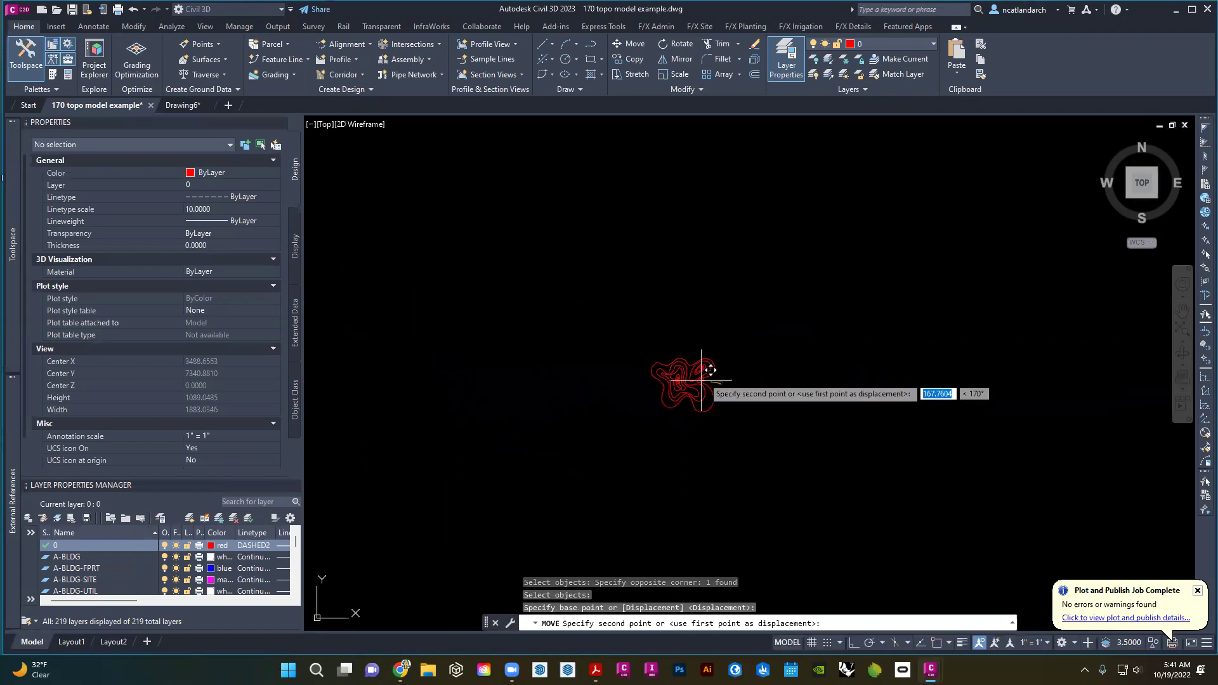
left_click(888, 342)
scroll(689, 384, "up", 4)
middle_click_drag(697, 386, 665, 420)
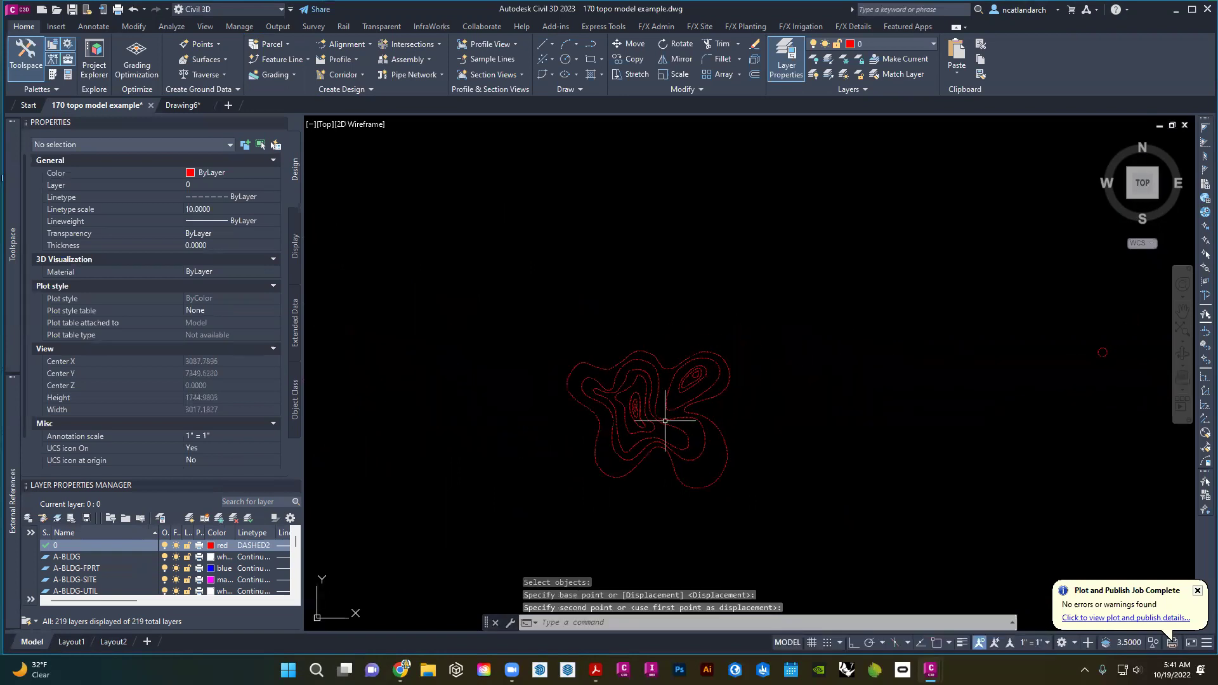
- Scale all the contours up by a factor of about 7.2 from a base point near their center
key("Return")
left_click(807, 537)
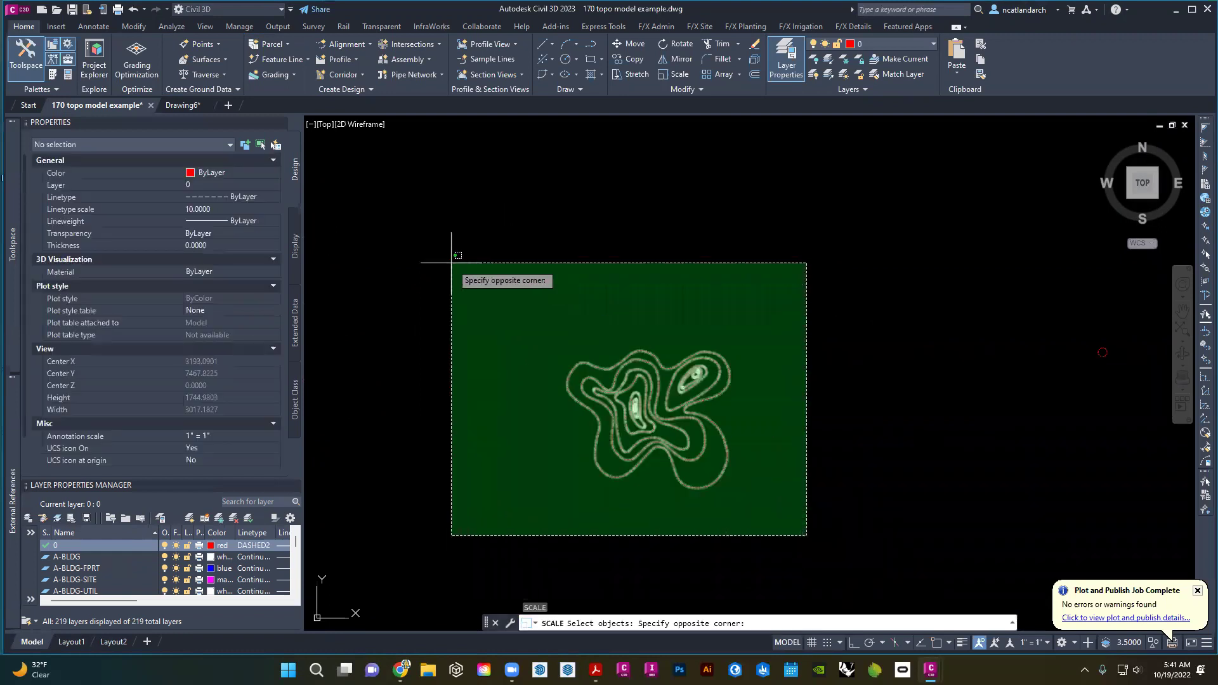
left_click(421, 232)
key("Return")
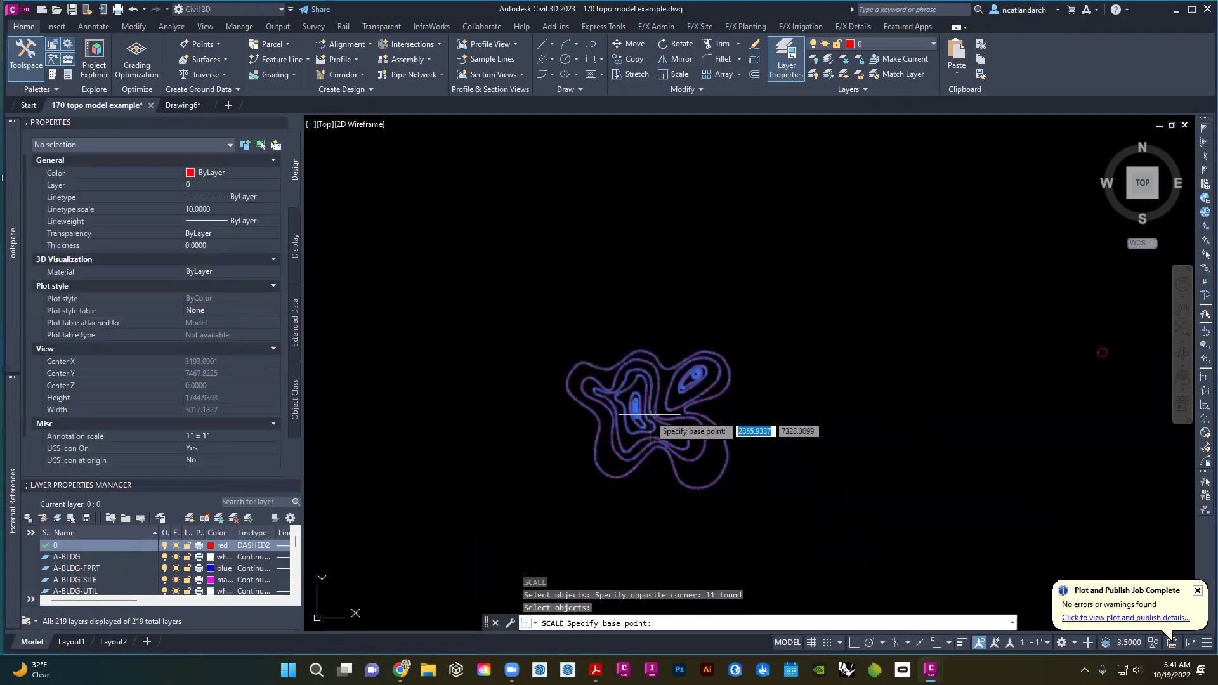
left_click(665, 413)
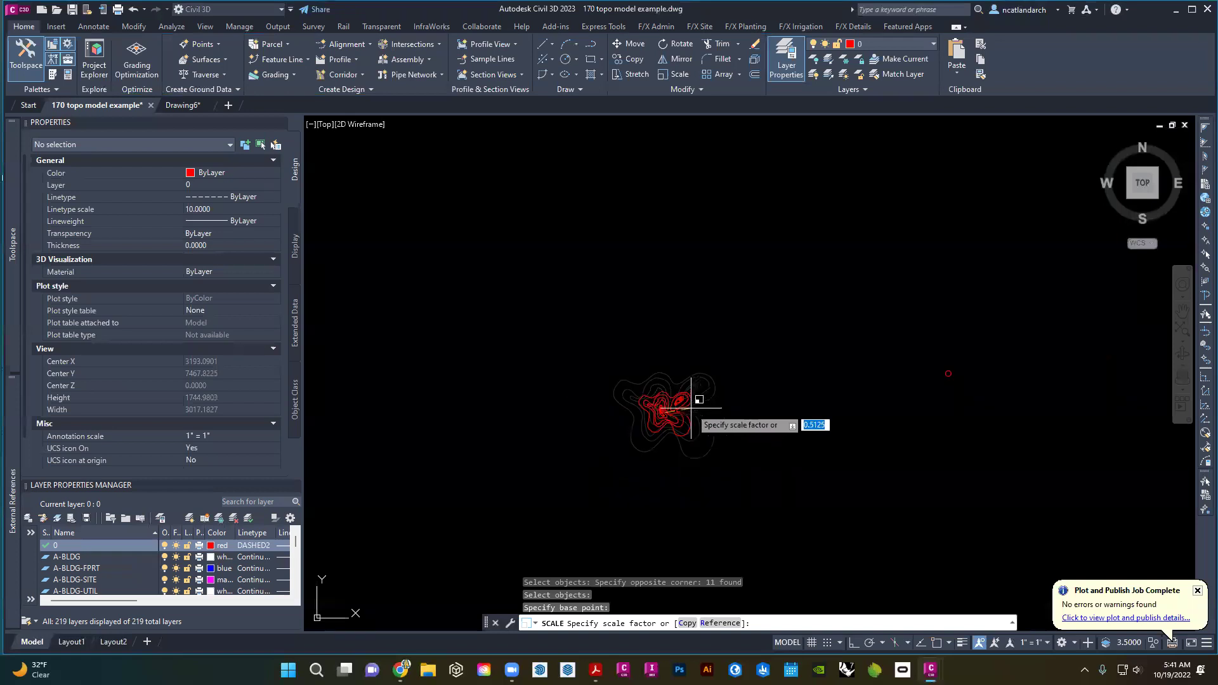
middle_click_drag(748, 415, 585, 372)
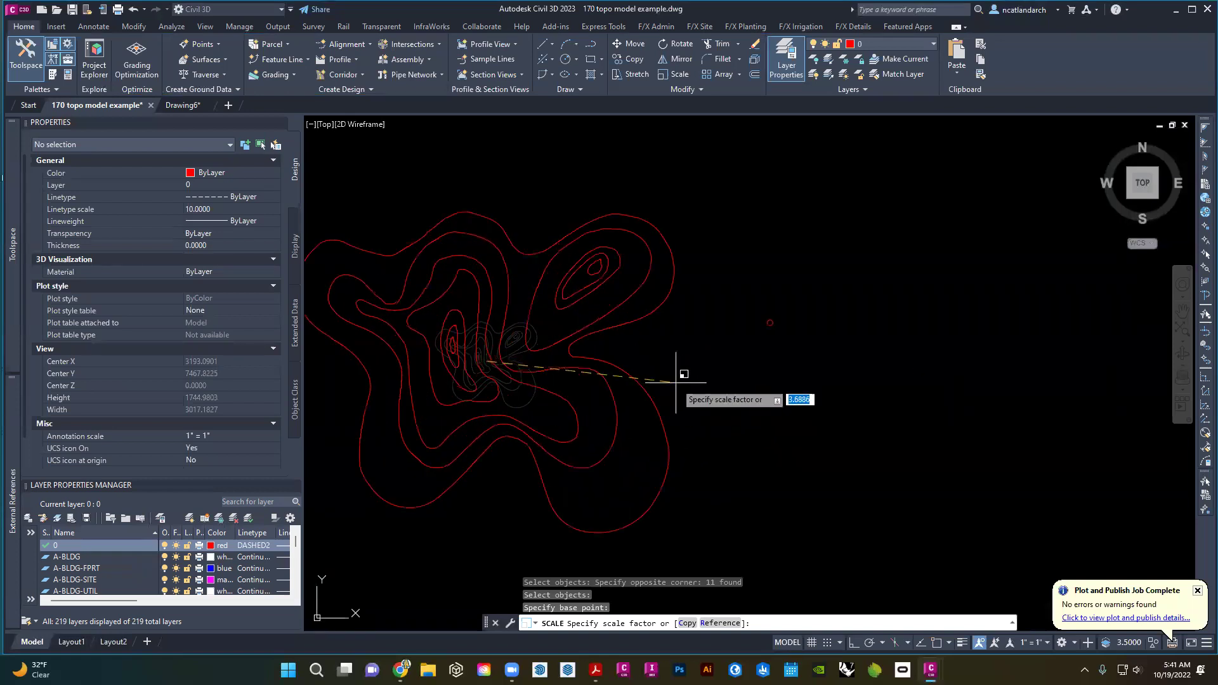
scroll(701, 388, "up", 1)
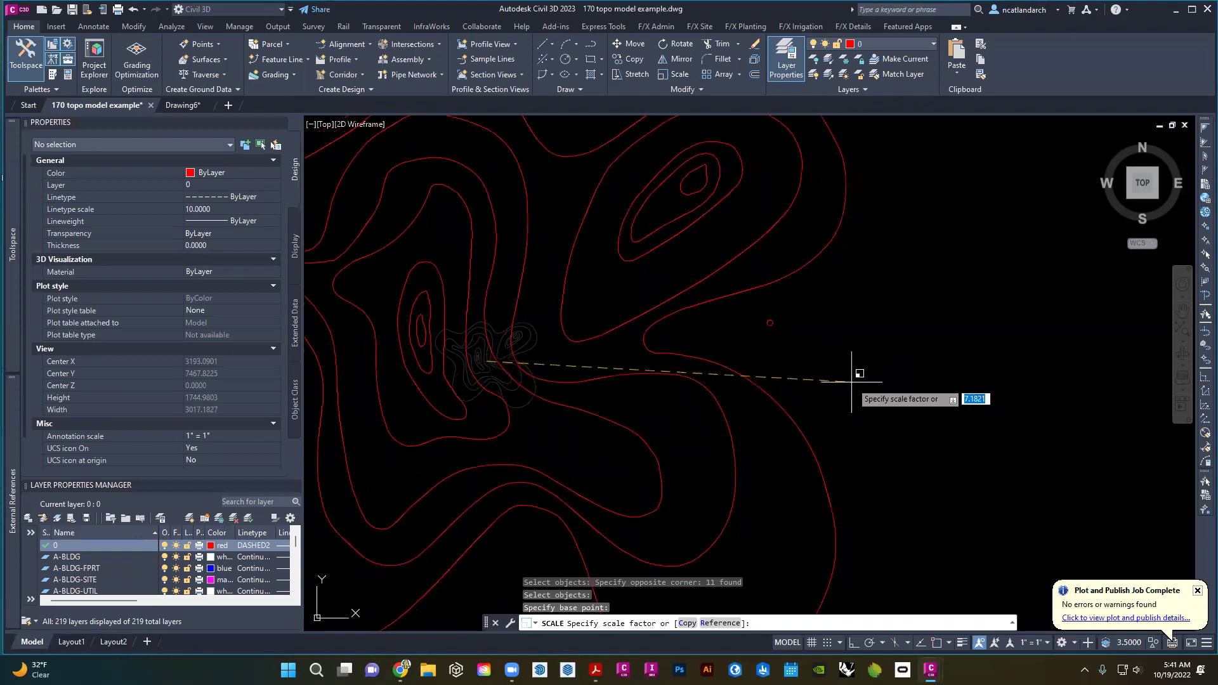
left_click(856, 385)
- Select the small circle beside the enlarged contours to check its diameter
scroll(776, 360, "down", 7)
scroll(739, 348, "up", 3)
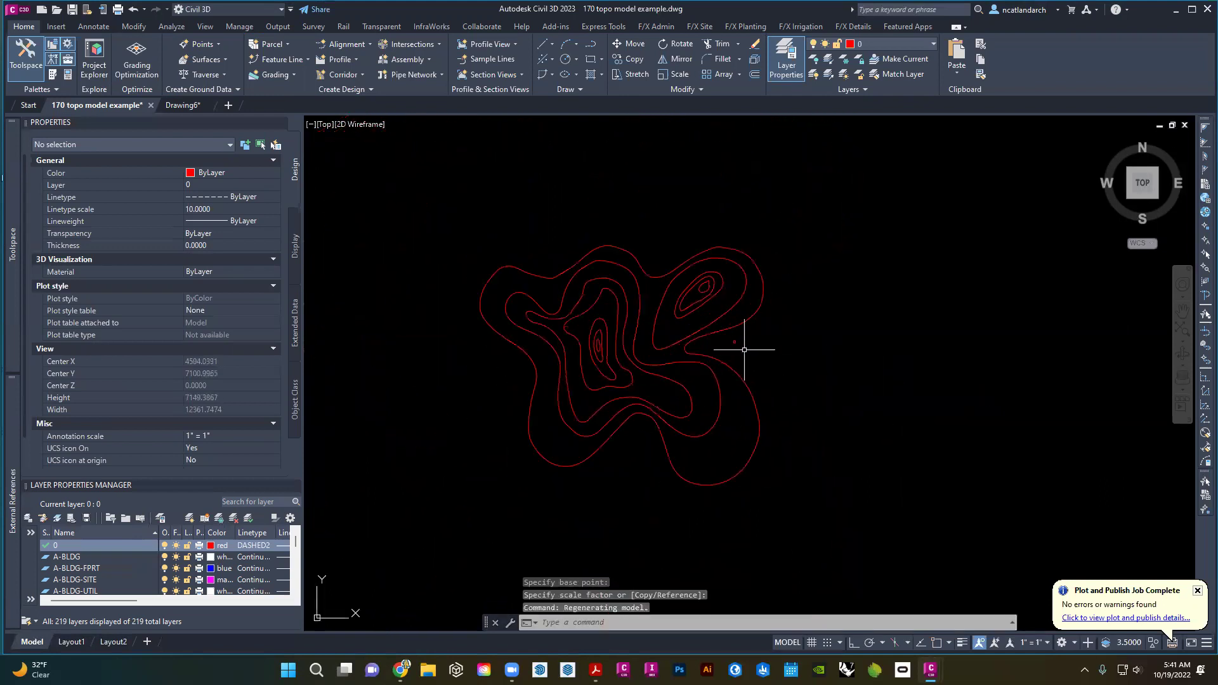
left_click(737, 346)
left_click(727, 338)
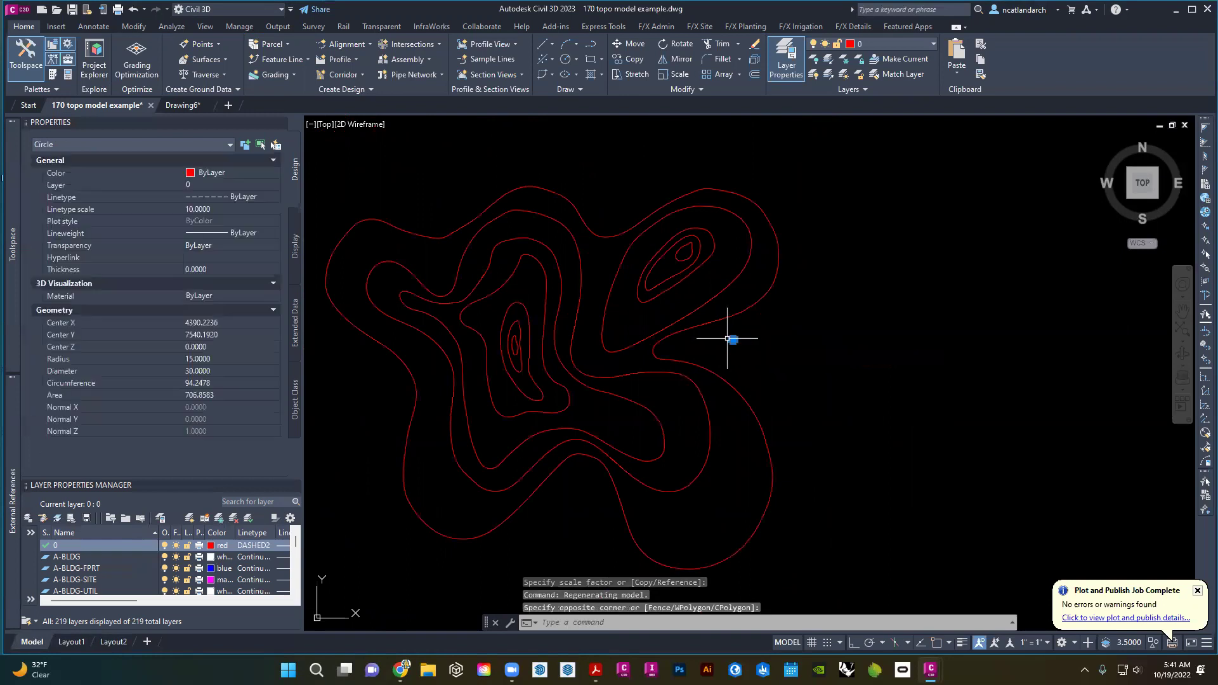
- Delete the small circle beside the contours and look closely at the contour dashes
key("Delete")
scroll(520, 305, "up", 4)
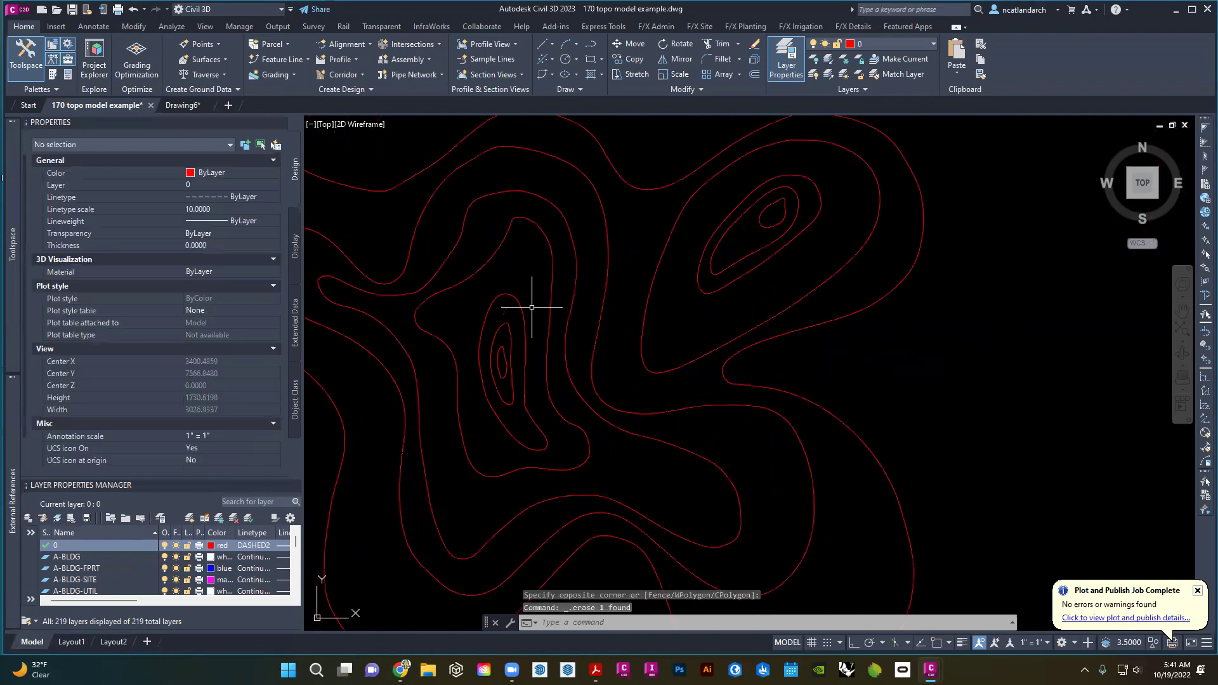
scroll(508, 298, "up", 2)
scroll(478, 292, "up", 2)
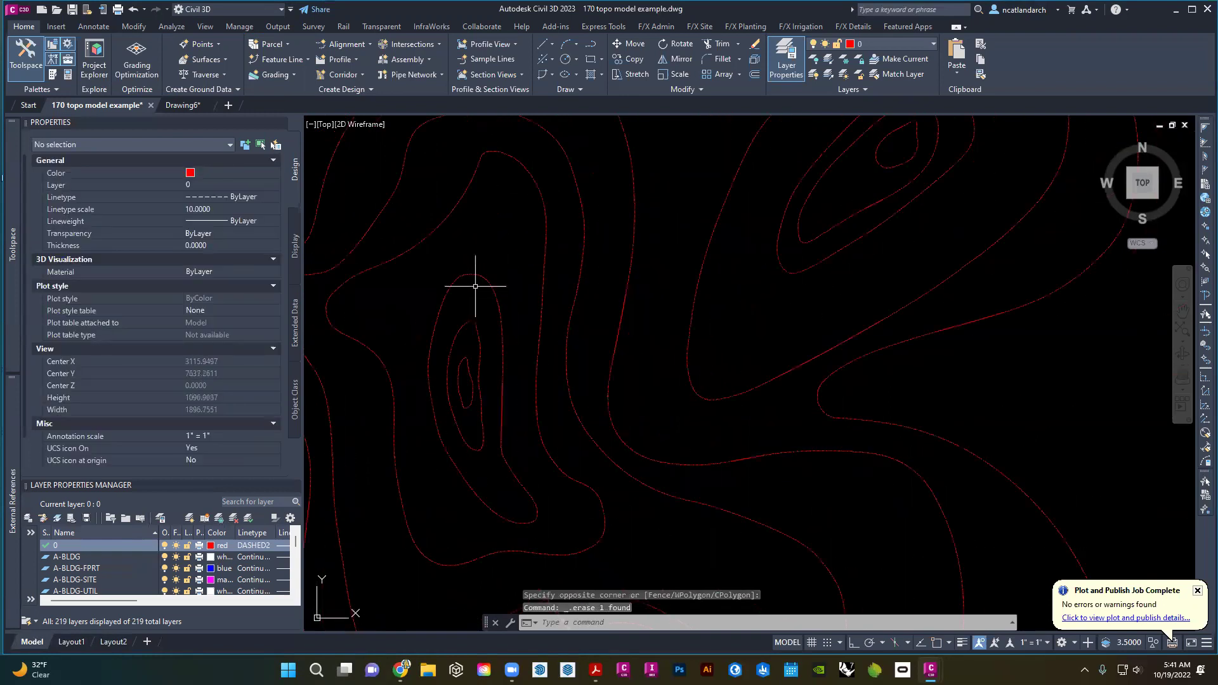
scroll(465, 295, "up", 10)
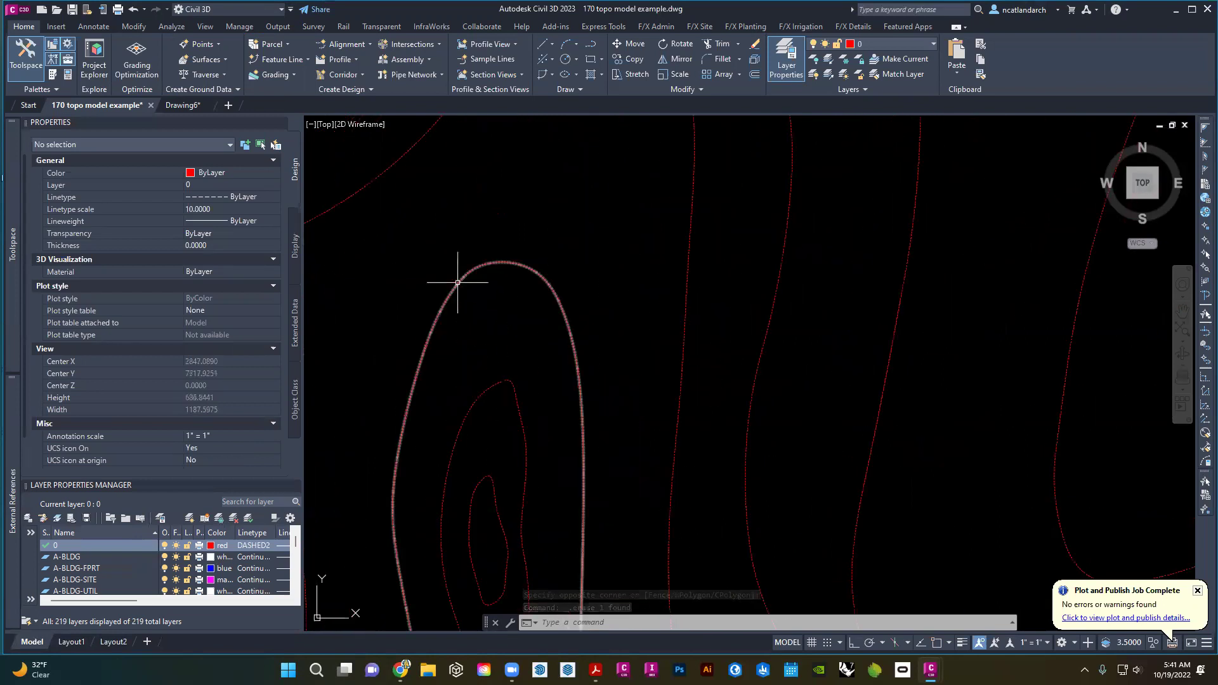
- Set the linetype scale of all the contour polylines to 100
scroll(458, 282, "down", 12)
left_click(744, 424)
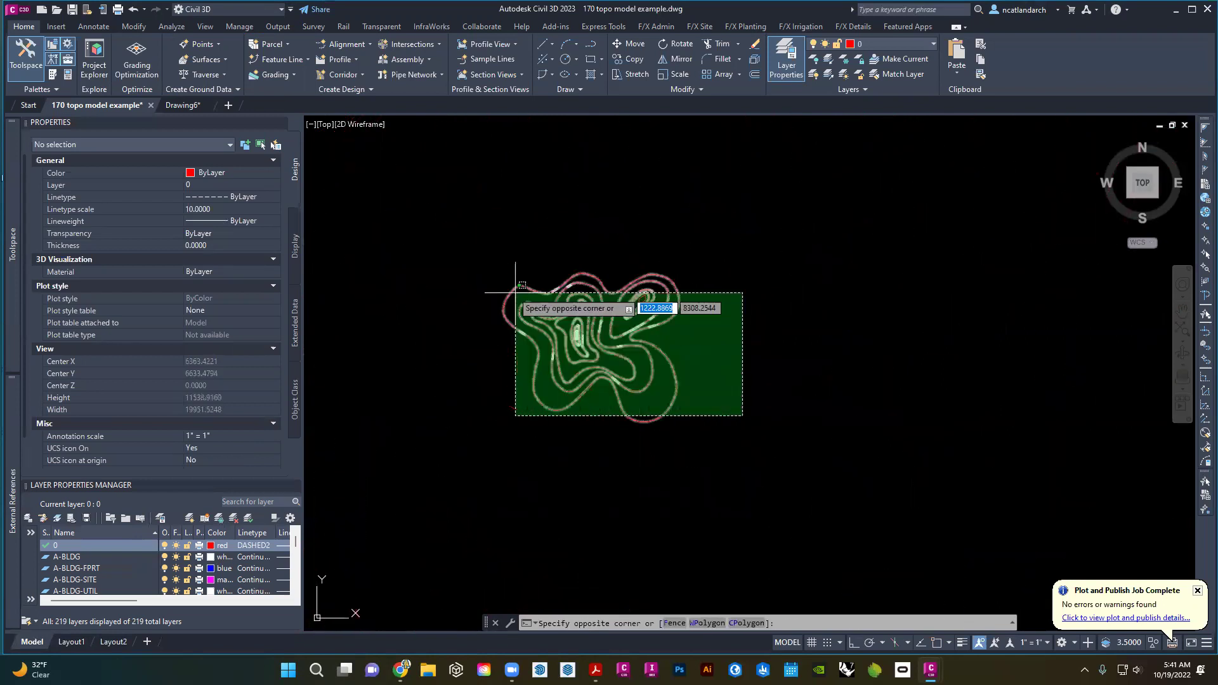
left_click(428, 225)
left_click(211, 209)
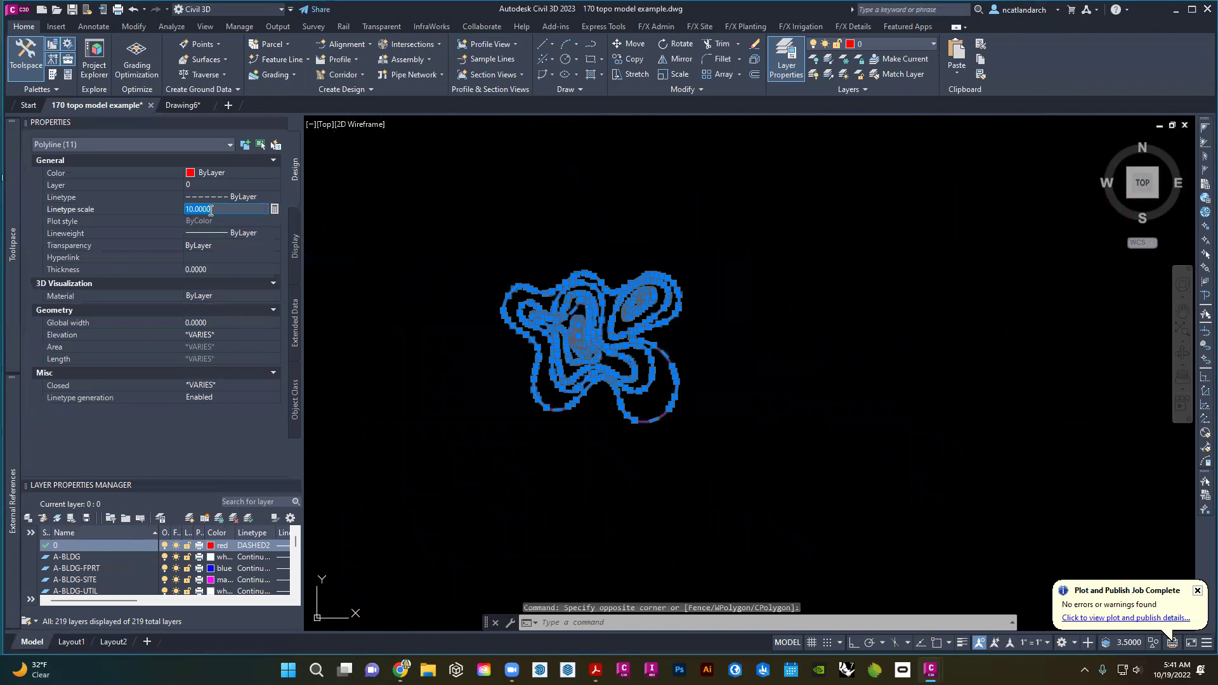
type("100")
key("Return")
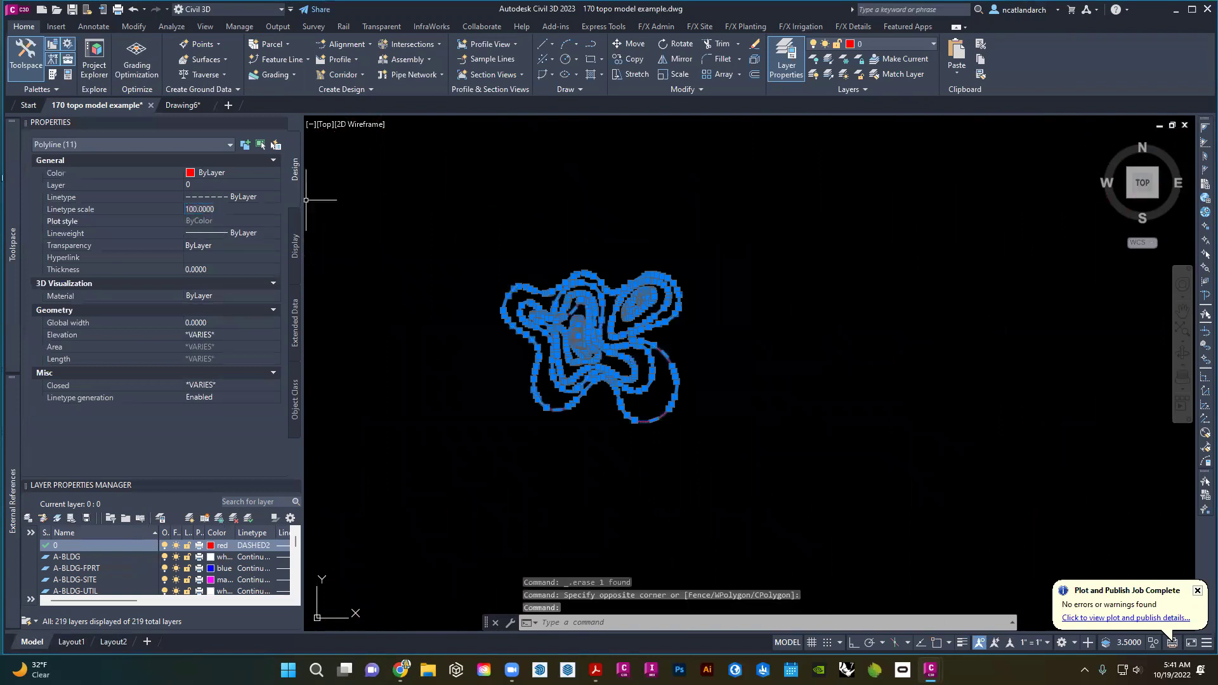
scroll(592, 332, "up", 8)
key("Escape")
scroll(468, 236, "down", 3)
- Check the linetype generation setting of all the contours, leaving it Enabled
left_click(875, 435)
left_click(339, 280)
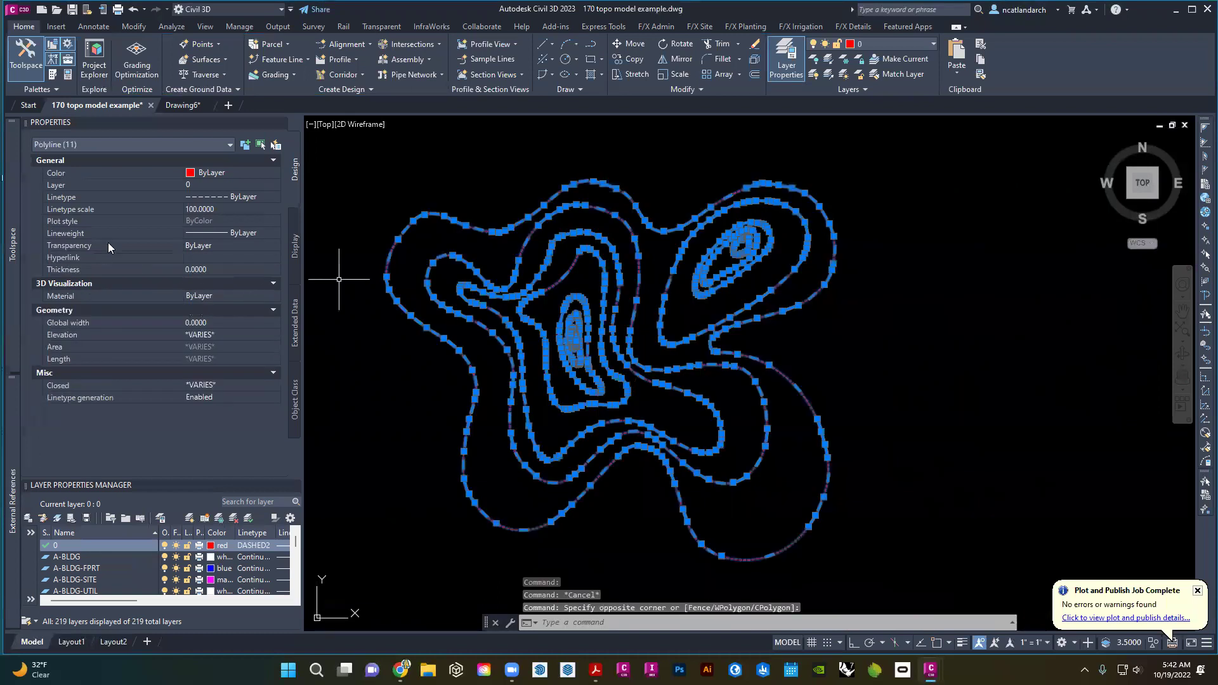
left_click(220, 399)
left_click(220, 398)
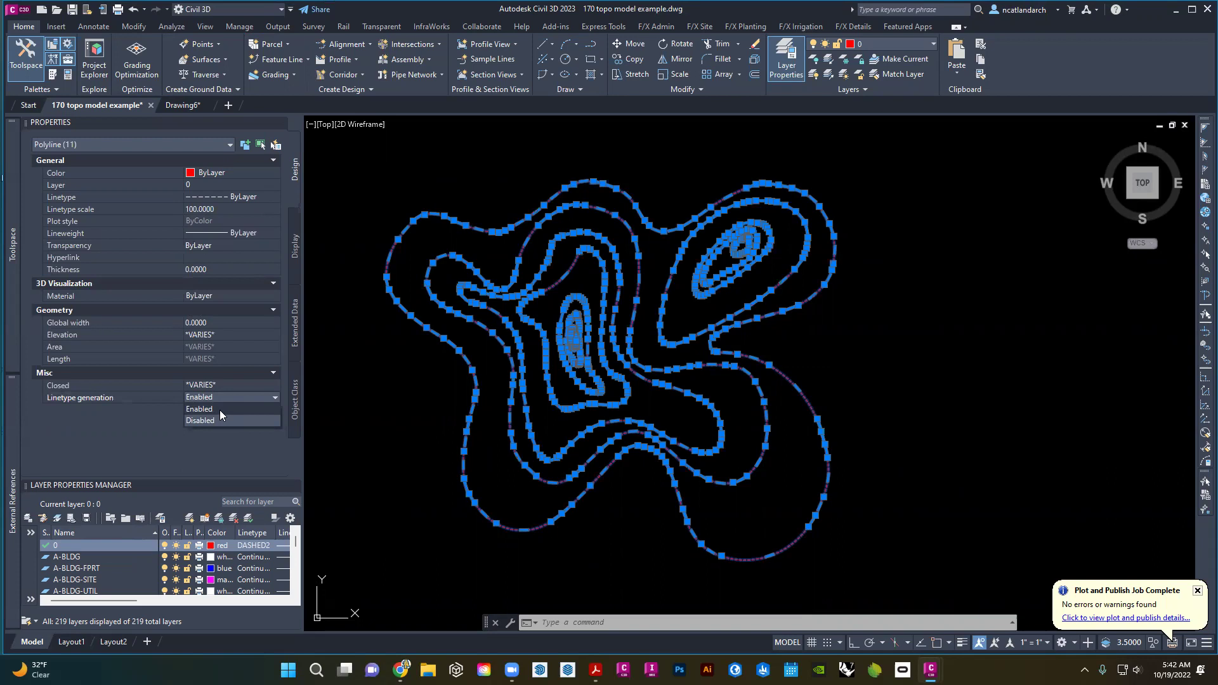
left_click(125, 425)
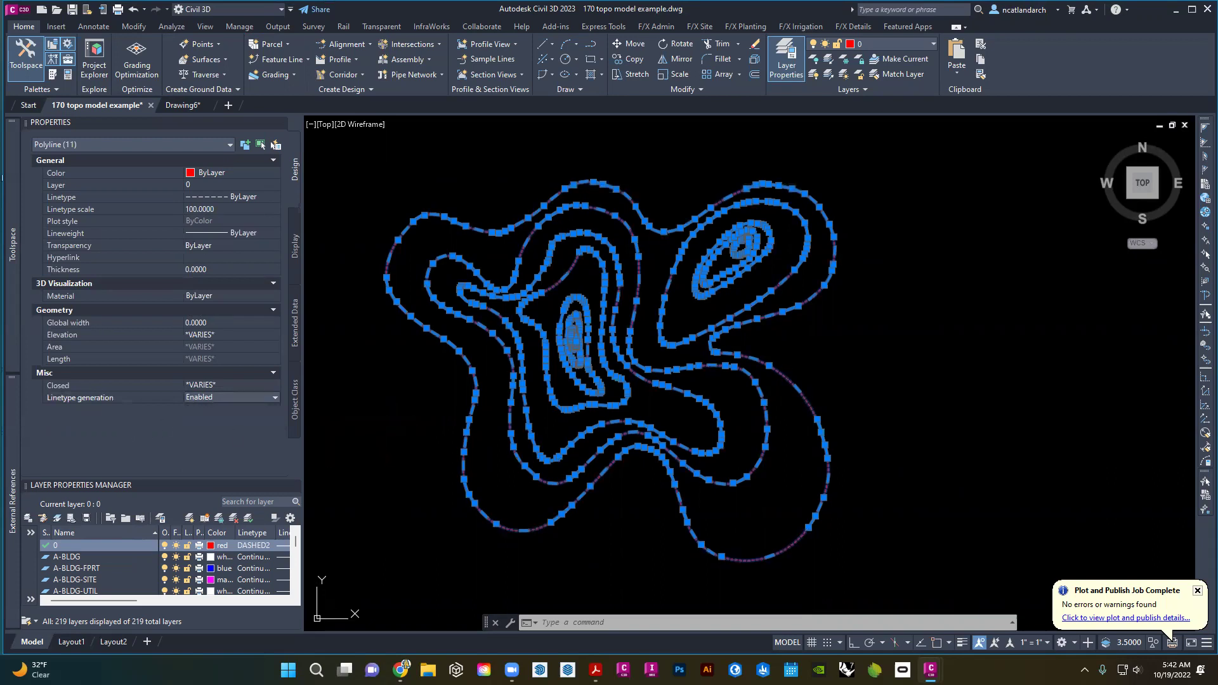
left_click(552, 355)
key("Escape")
scroll(516, 355, "down", 3)
middle_click_drag(518, 364, 518, 381)
scroll(458, 457, "up", 2)
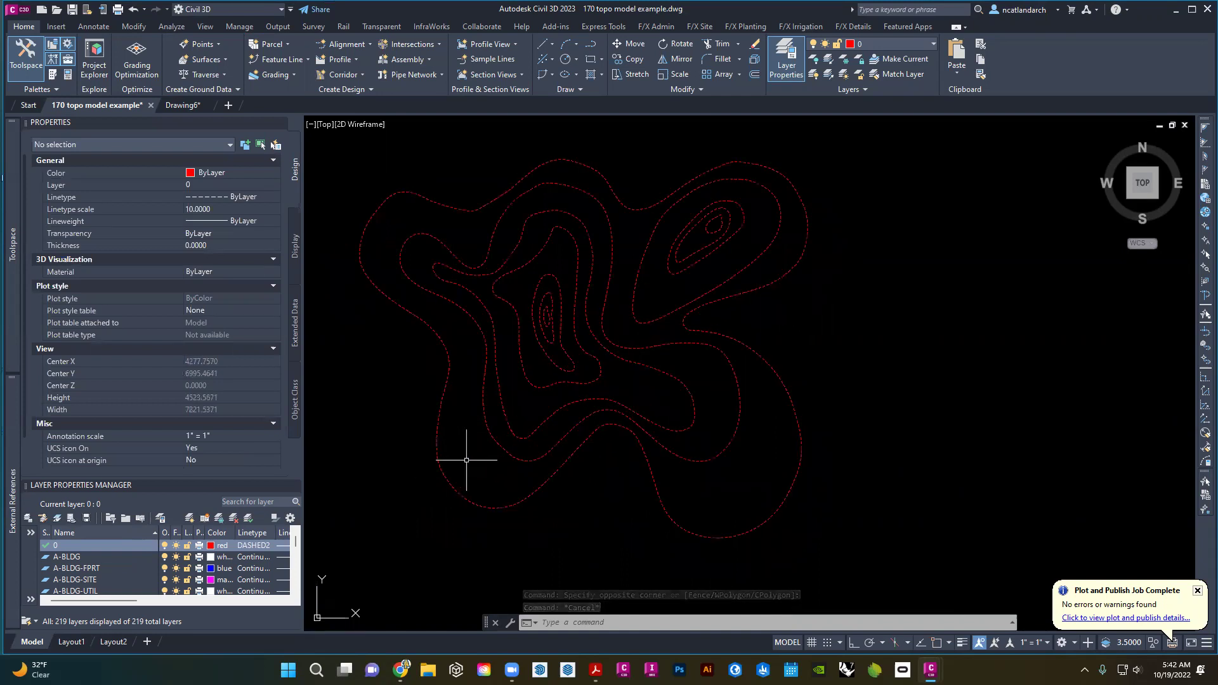
- Set the elevation of the outermost contour to 100
scroll(481, 479, "up", 1)
scroll(481, 477, "down", 1)
left_click(470, 489)
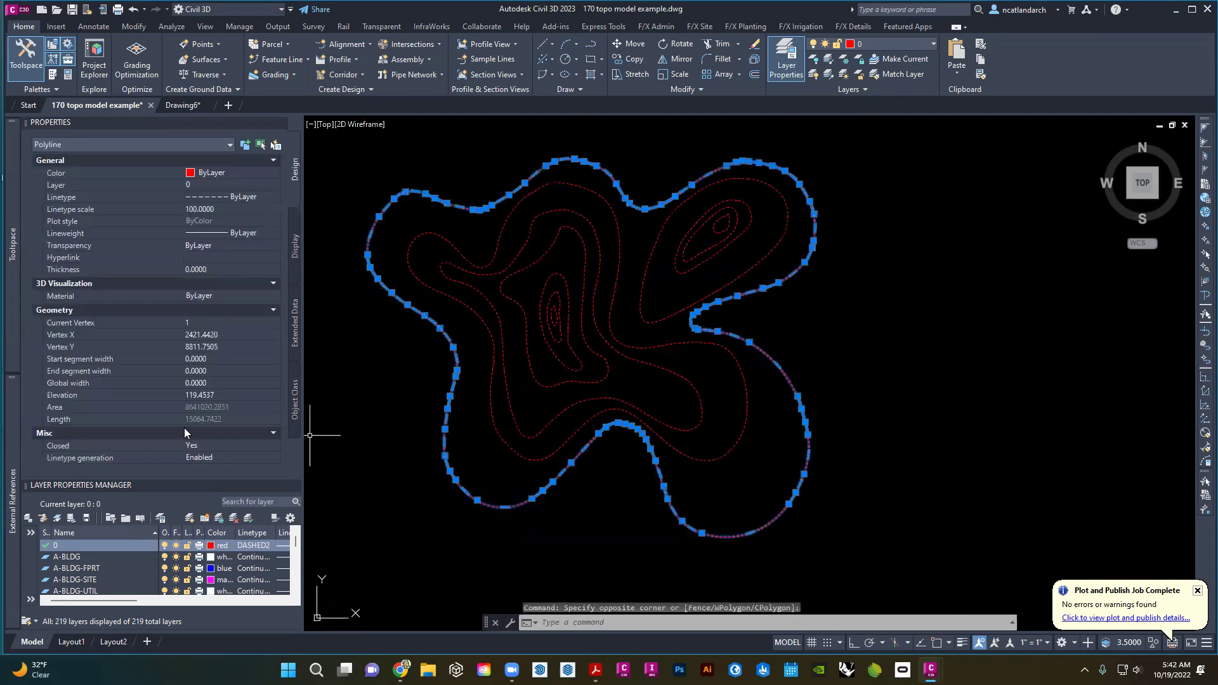
left_click(220, 396)
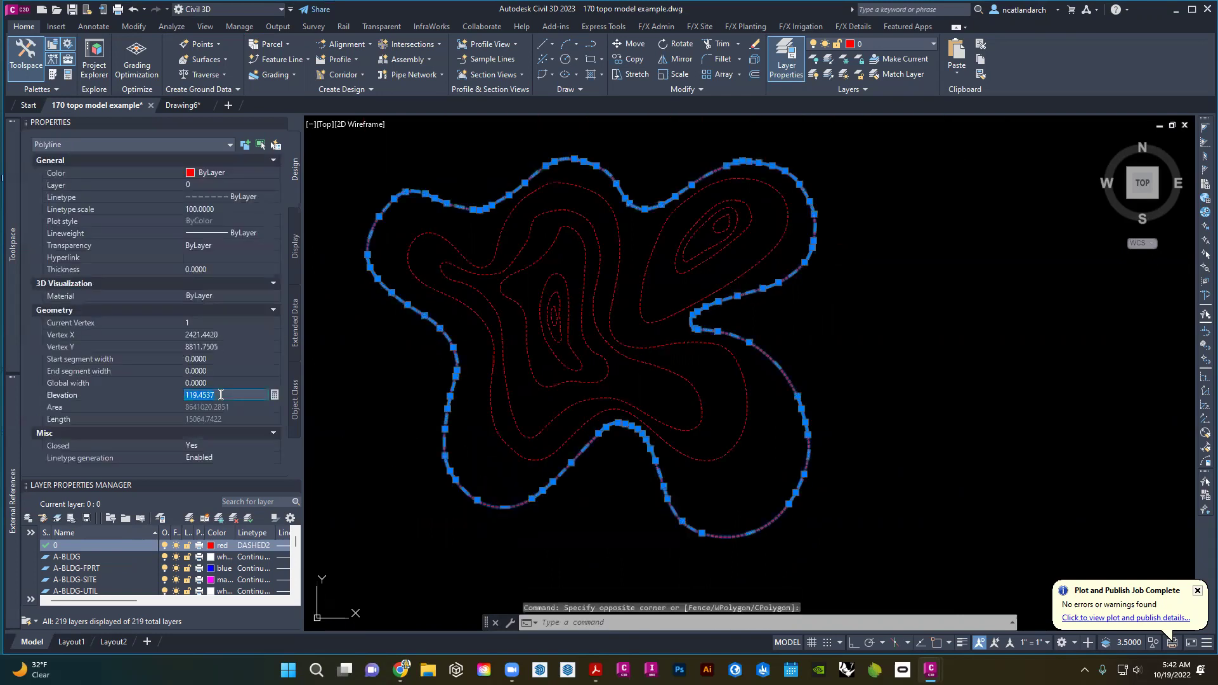
type("100")
key("Return")
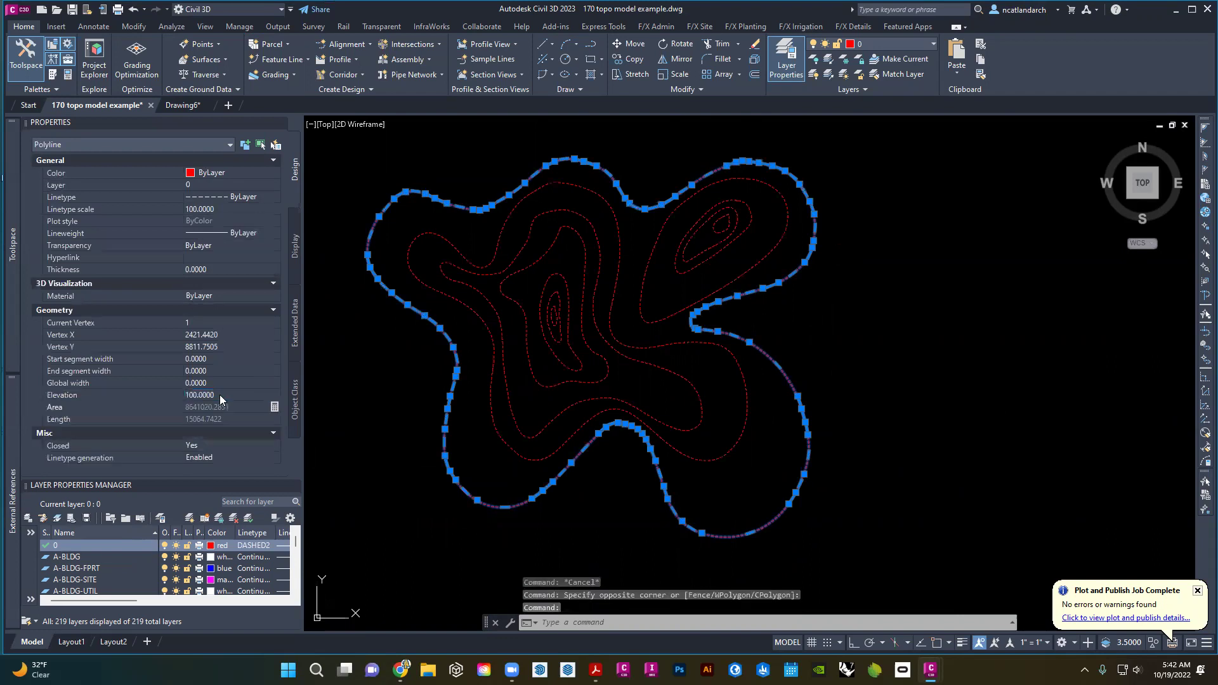
key("Escape")
- Set the elevation of the second contour of the main hill, just inside the outermost one, to 200
left_click(490, 421)
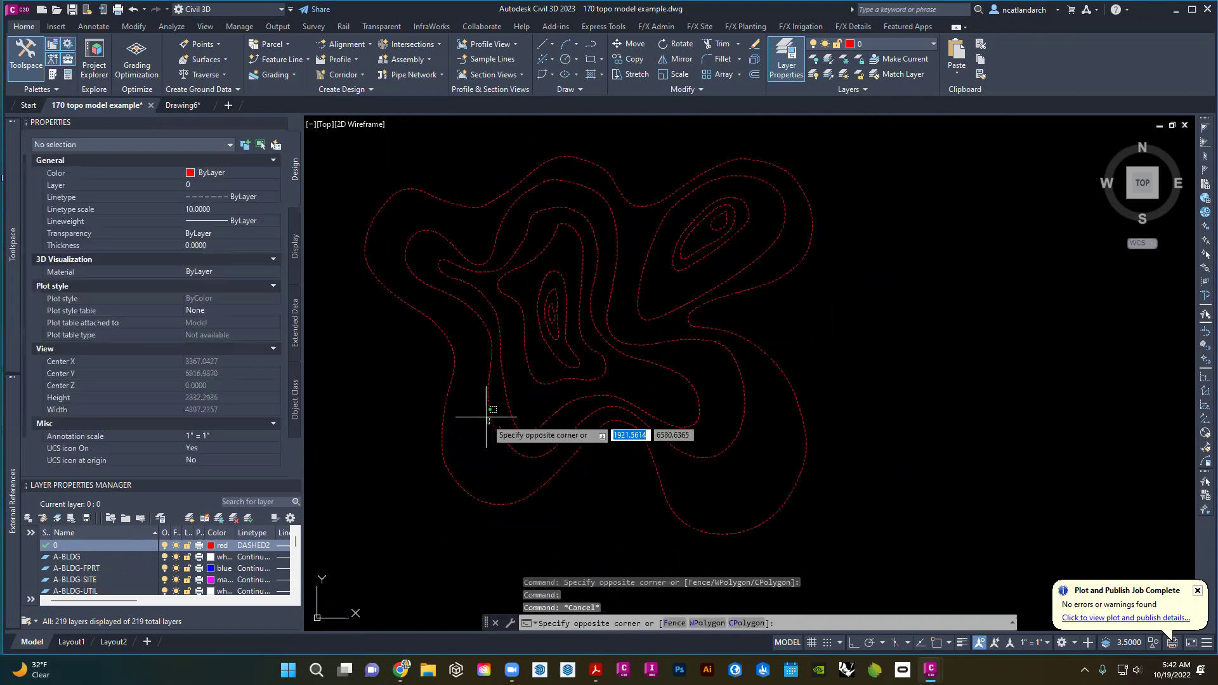
left_click(491, 401)
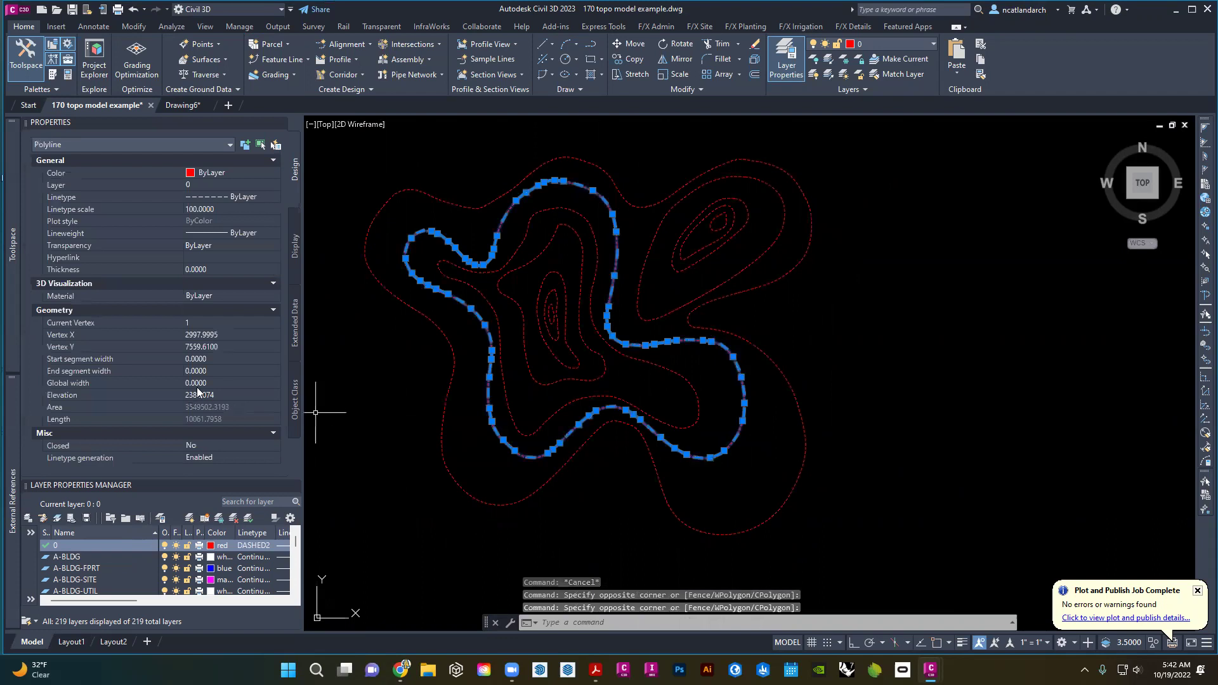
left_click(224, 394)
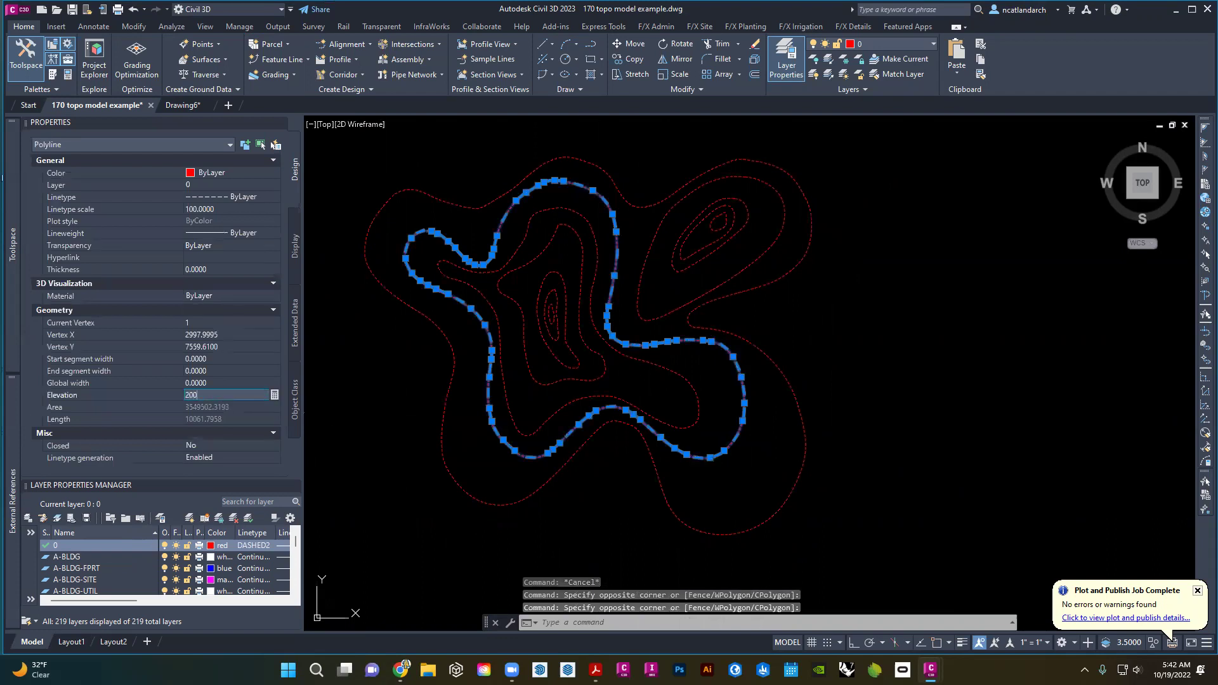
key("Escape")
- Set the elevation of the main hill's third contour inward to 300
left_click(504, 408)
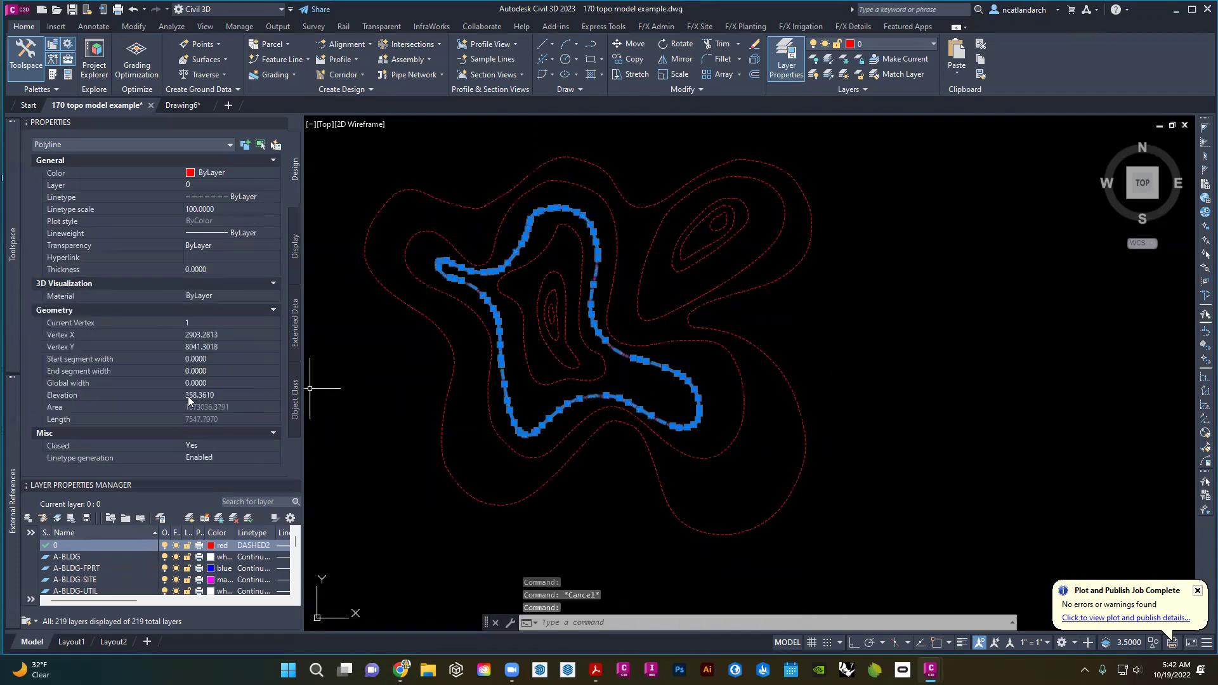
left_click(216, 395)
type("300")
key("Return")
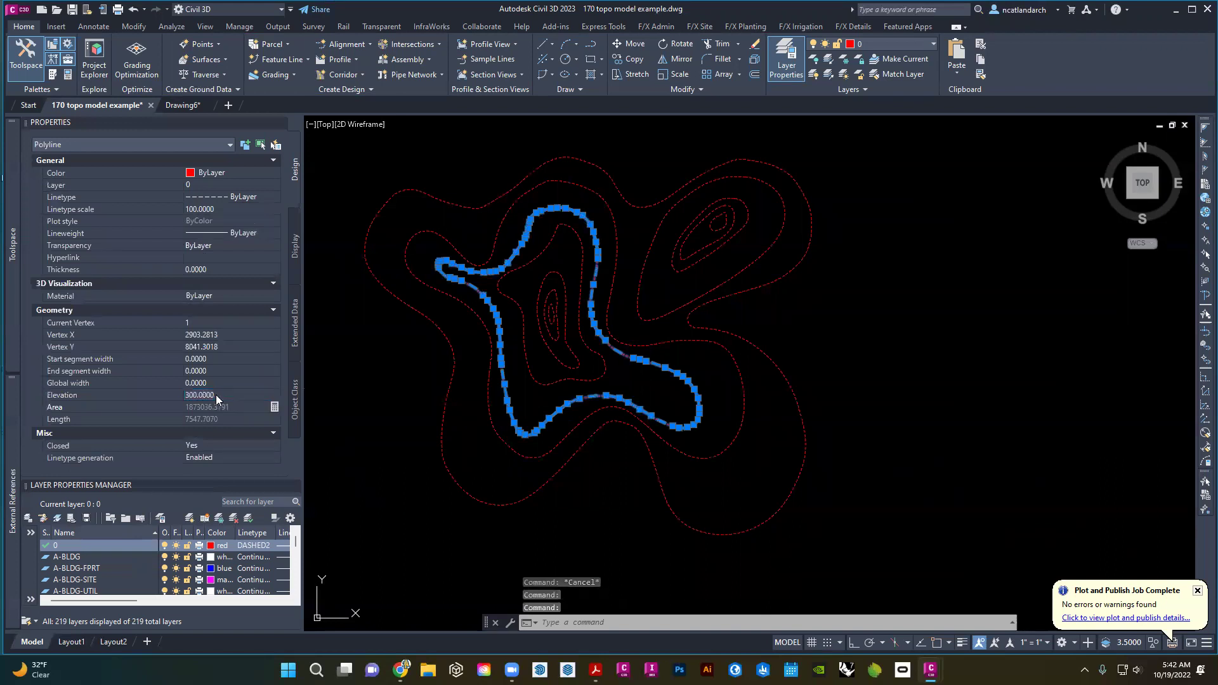
key("Escape")
- Set the elevation of the main hill's fourth contour inward to 400
left_click(526, 359)
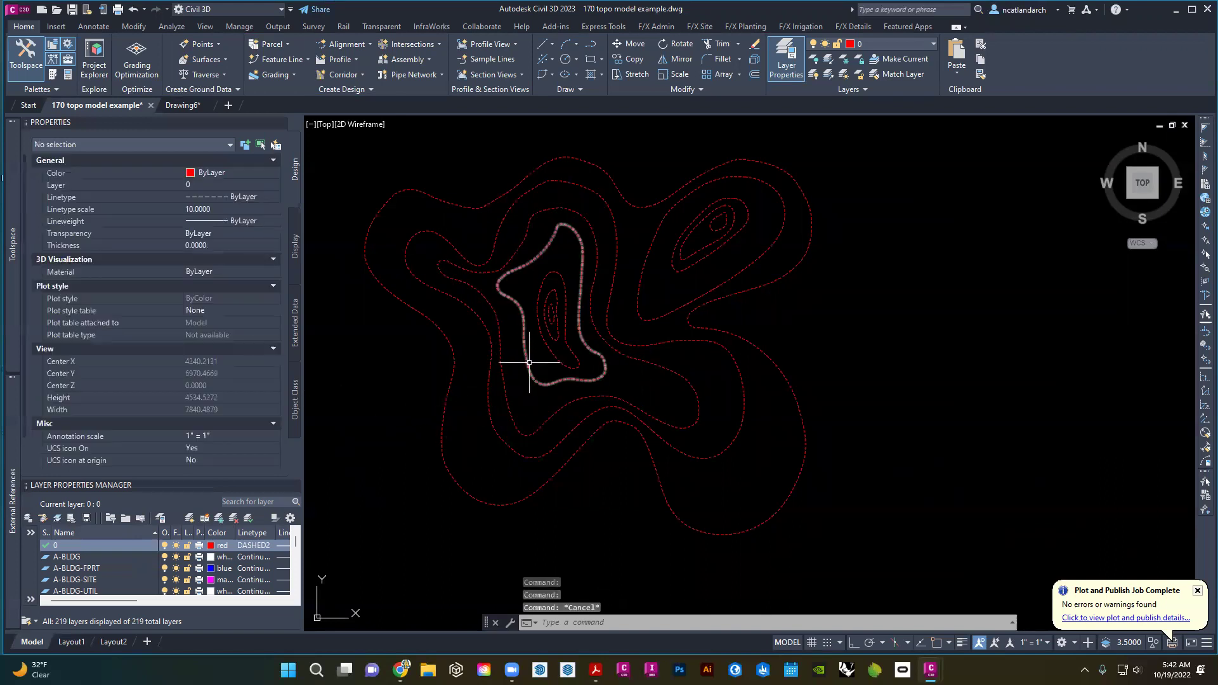
left_click(216, 395)
type("400")
key("Return")
key("Escape")
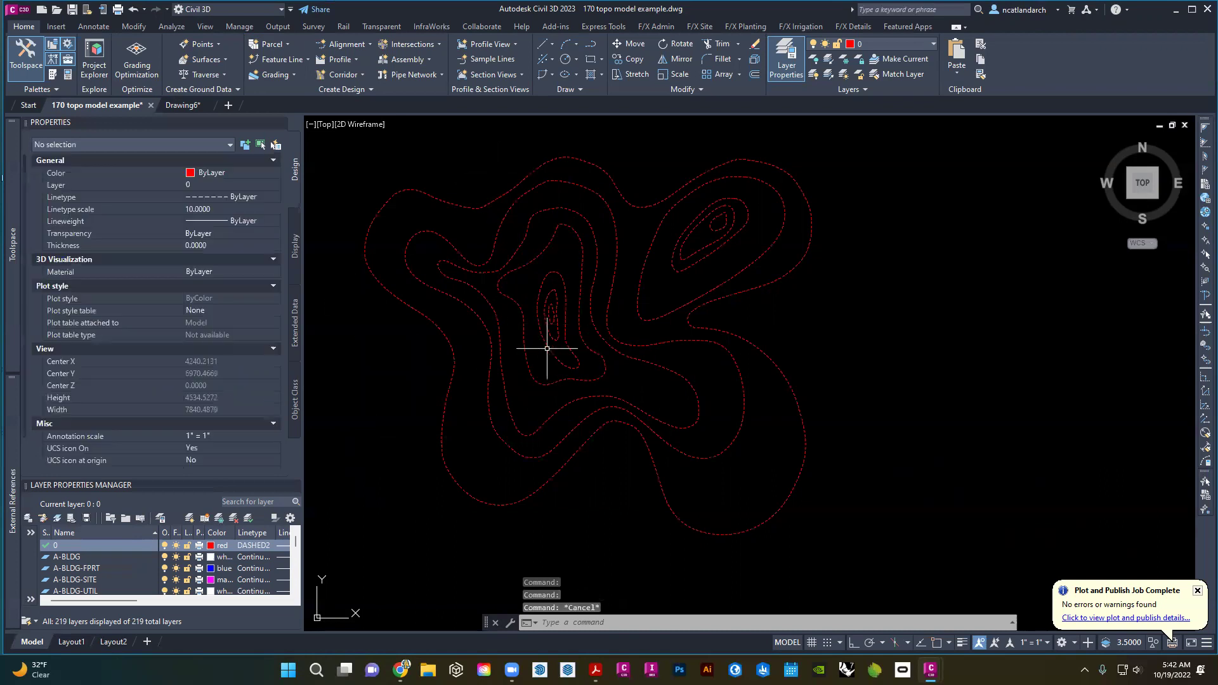
- Set the elevation of the main hill's fifth contour inward to 500
left_click(544, 347)
left_click(208, 394)
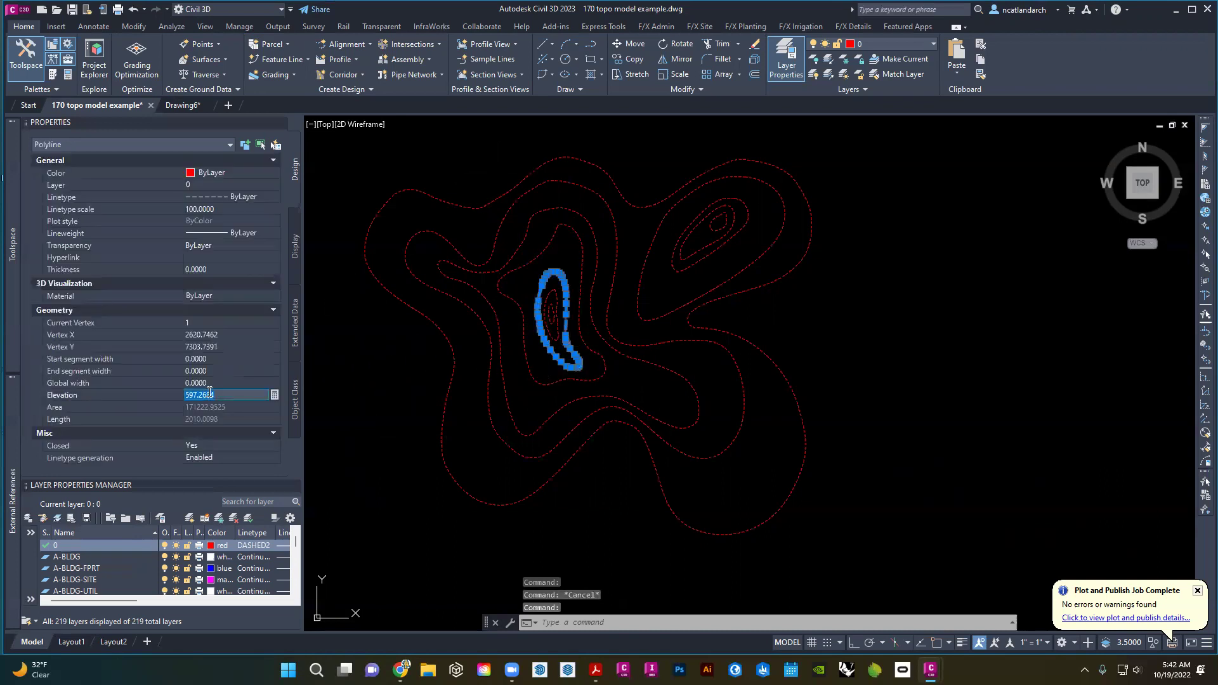
type("500")
key("Return")
key("Escape")
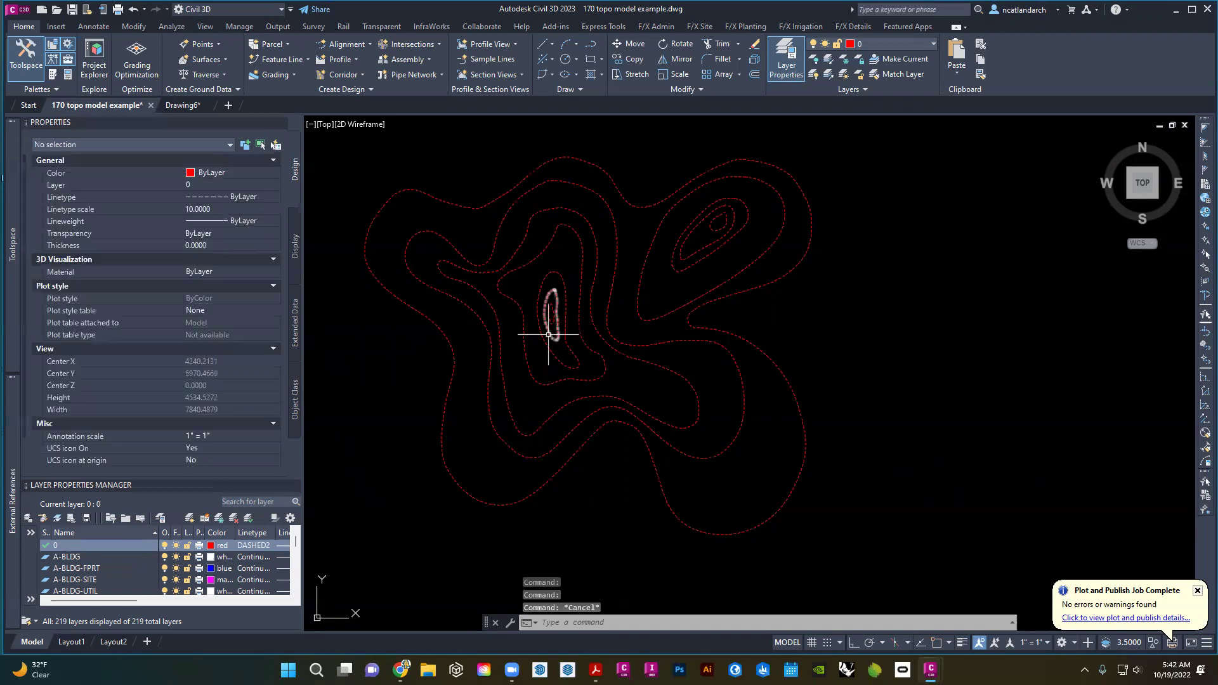
- Set the elevation of the main hill's sixth contour, the one around the innermost loop, to 600
left_click(544, 330)
left_click(213, 394)
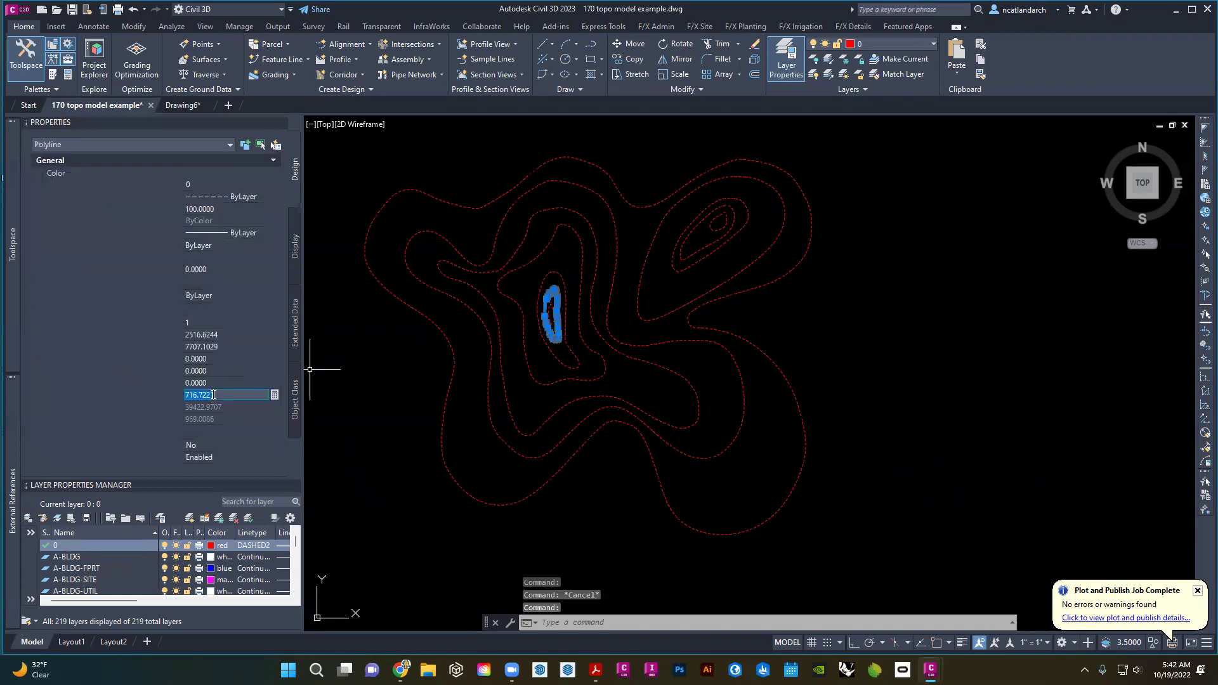
type("600")
key("Return")
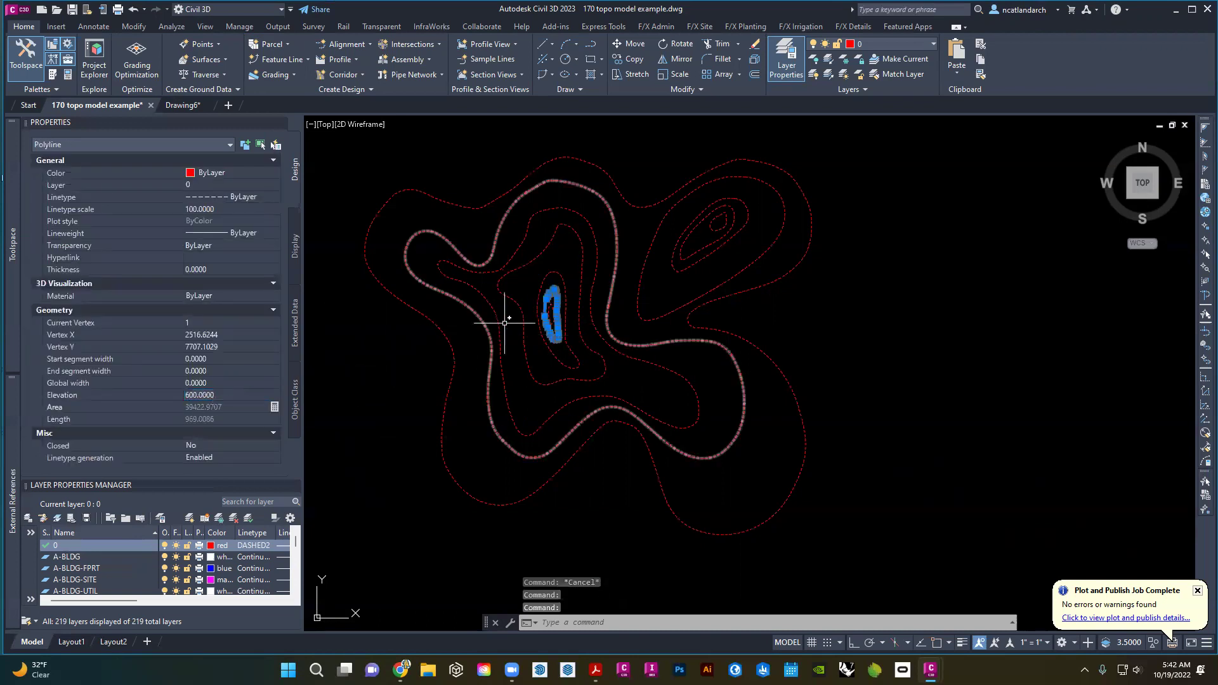
key("Escape")
- Set the elevation of the main hill's innermost contour to 700
scroll(556, 315, "up", 4)
left_click(546, 304)
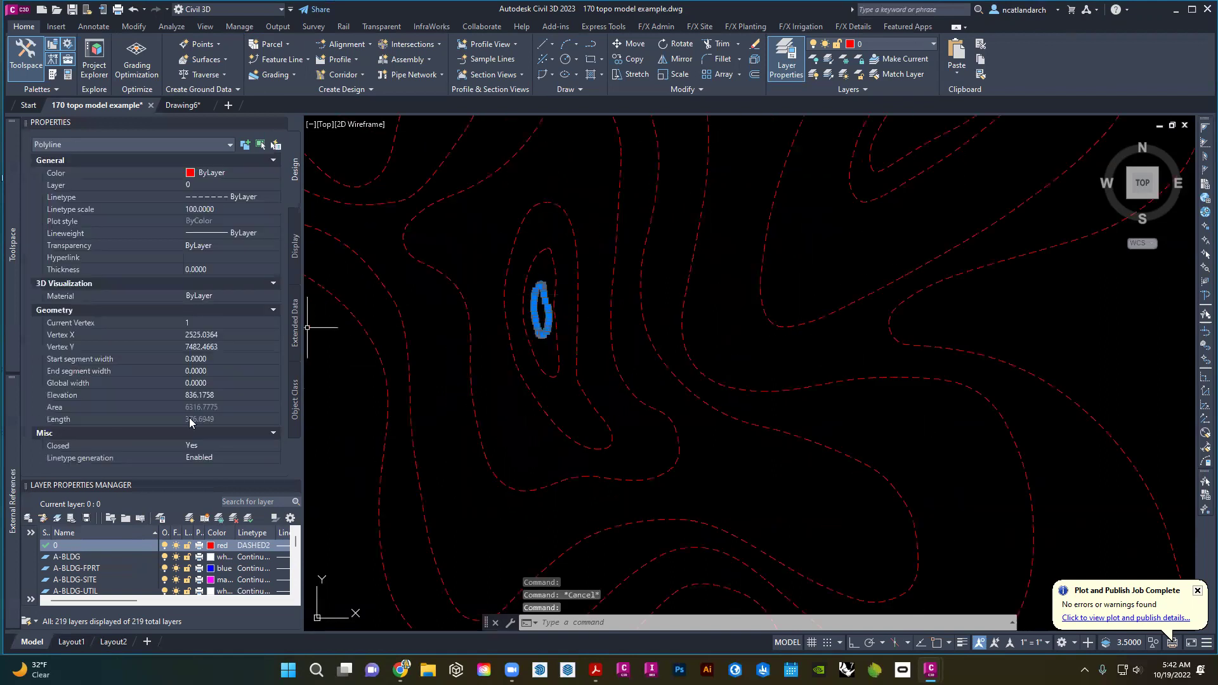
left_click(226, 395)
type("700")
key("Return")
scroll(447, 340, "down", 4)
middle_click_drag(571, 333, 514, 379)
key("Escape")
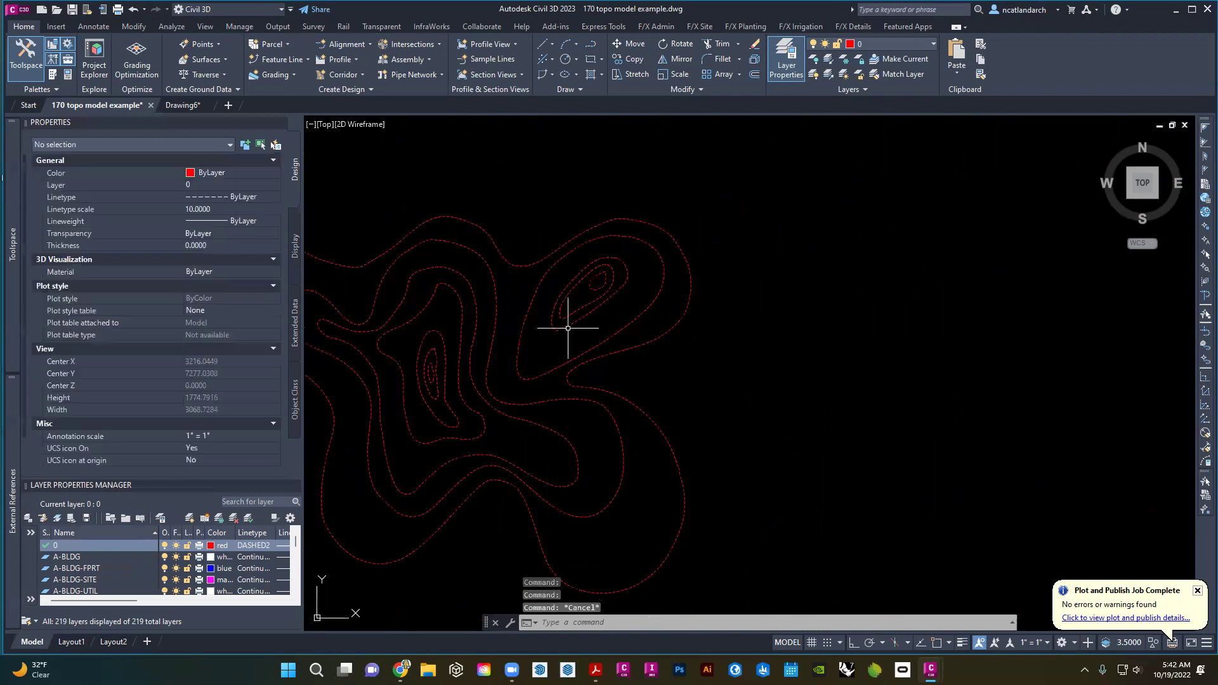
- Check the elevations of the upper-right group's large teardrop contour and the outermost contour
left_click(541, 376)
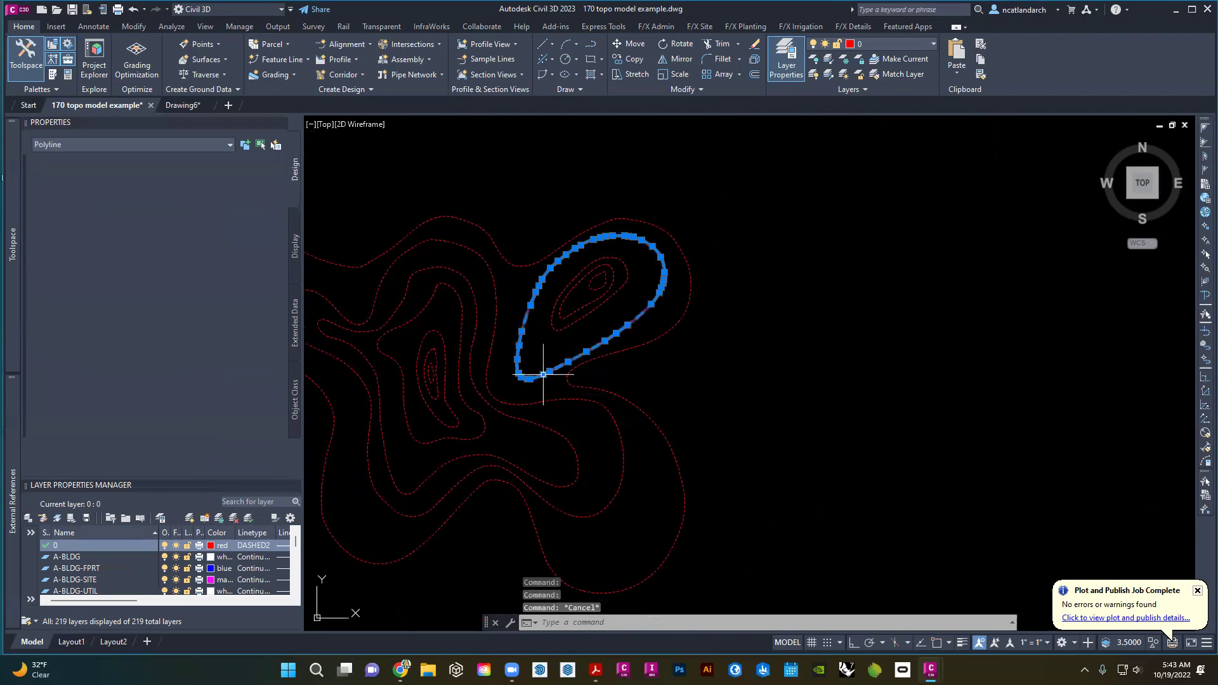
left_click(214, 395)
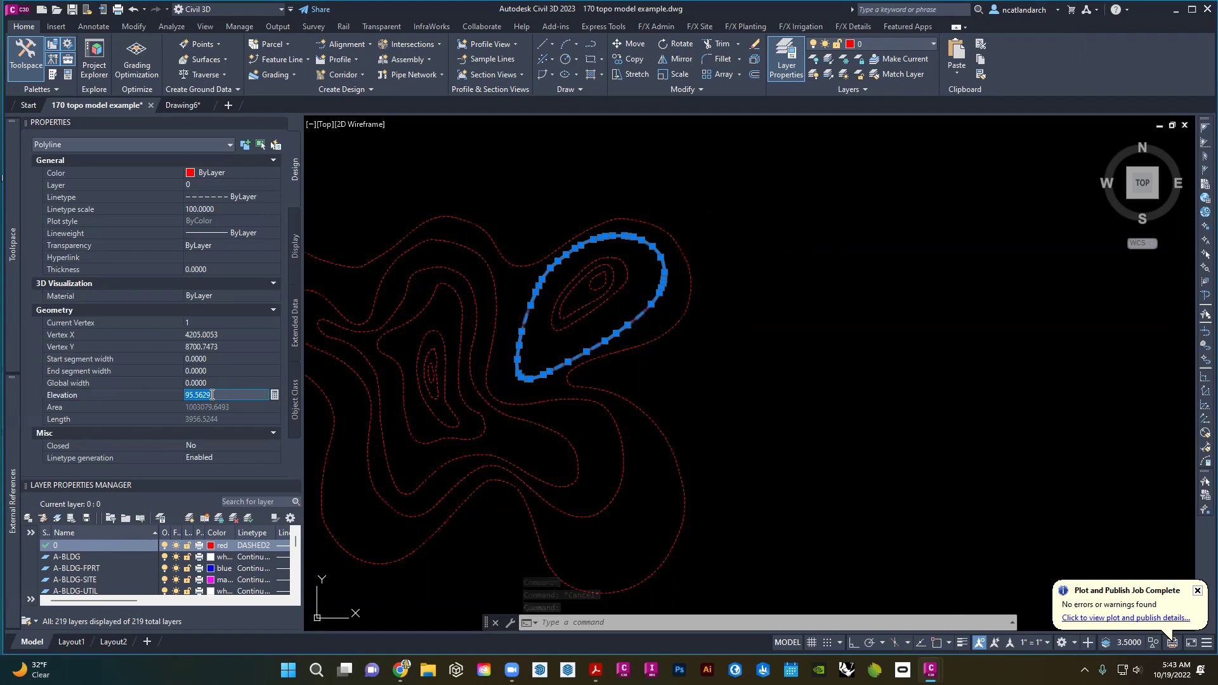
key("Escape")
left_click(599, 360)
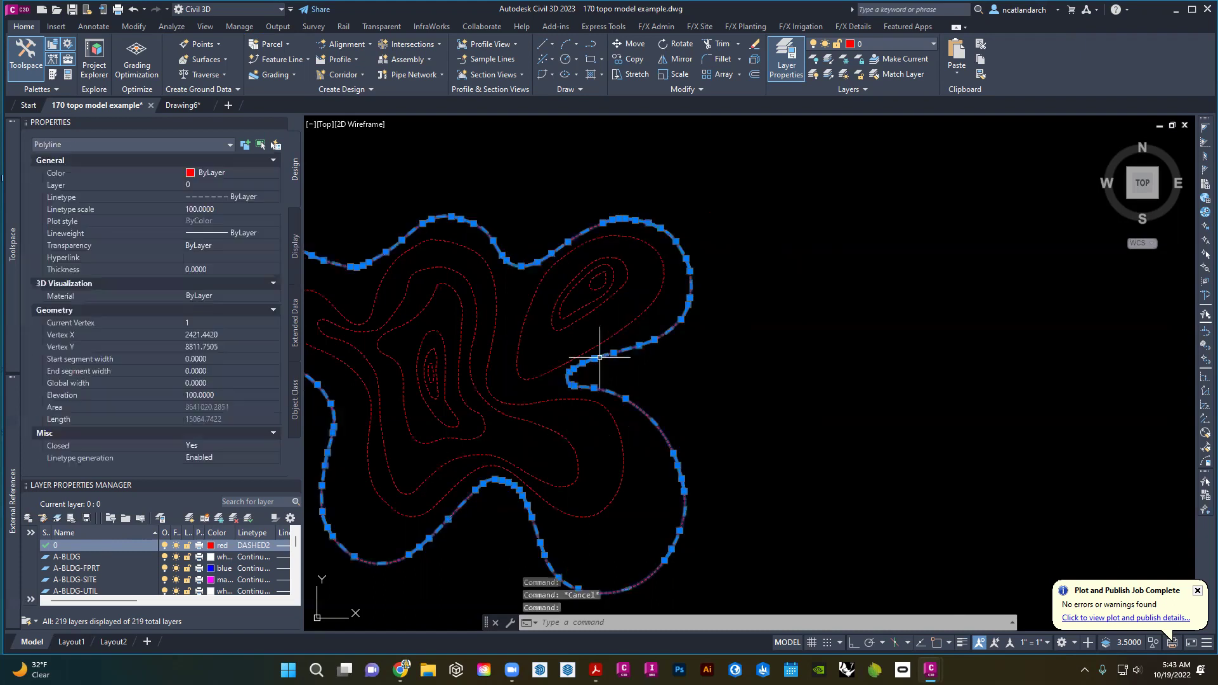
key("Escape")
- Set the elevation of the large teardrop contour in the upper-right group to 0
left_click(526, 375)
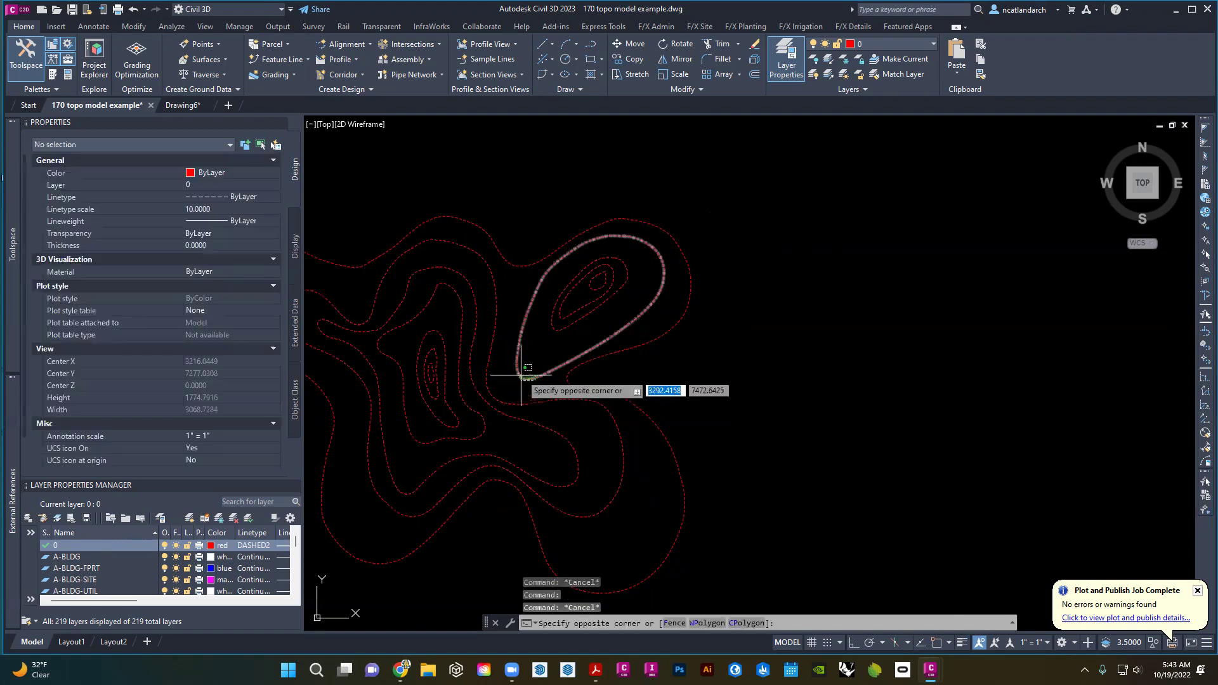
left_click(212, 395)
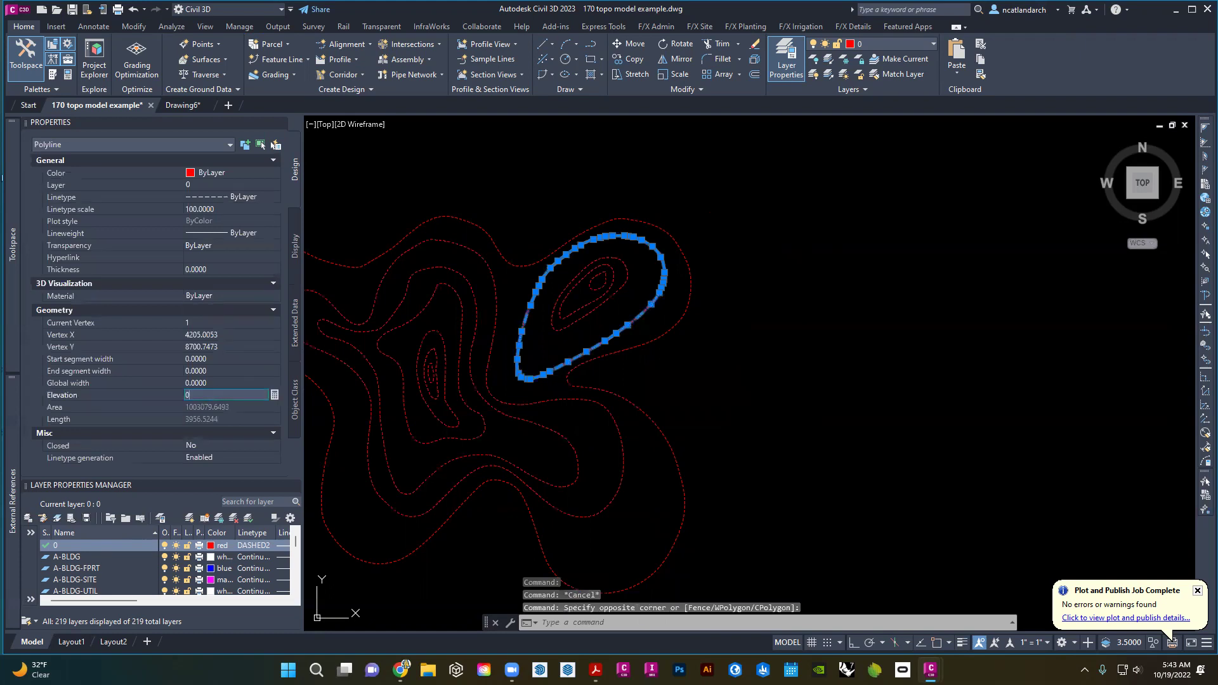
type("0")
key("Return")
key("Escape")
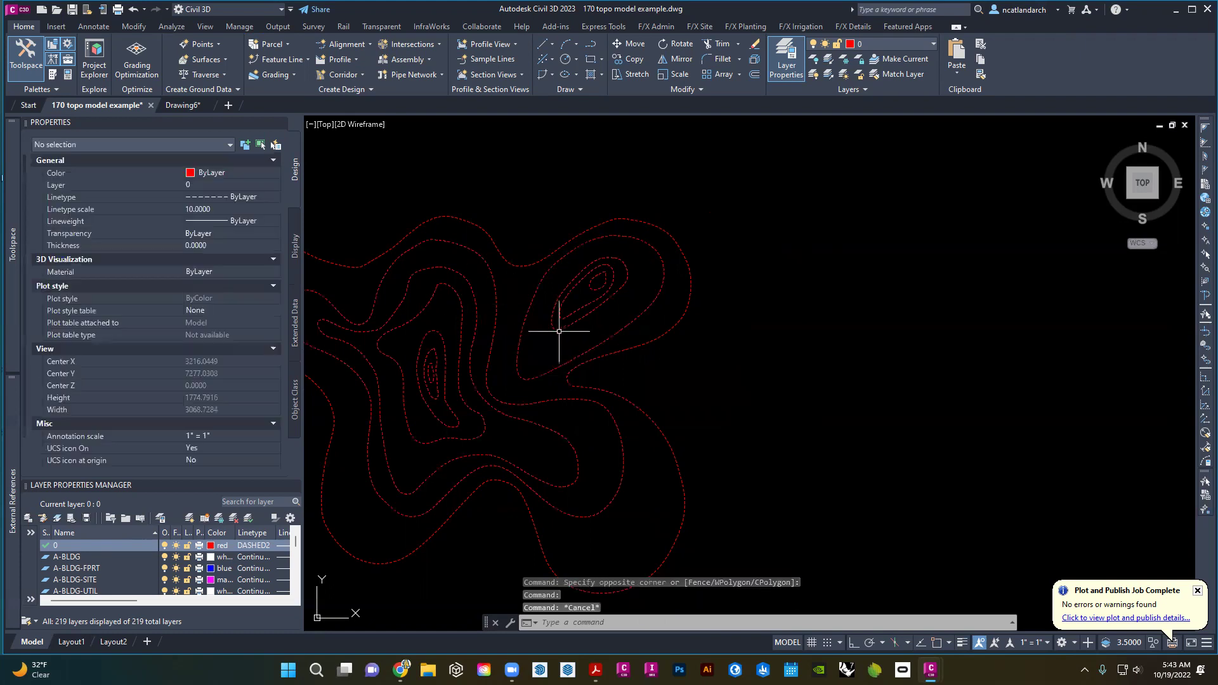
- Set the elevation of the second contour inward in the upper-right teardrop group to 0
left_click(559, 331)
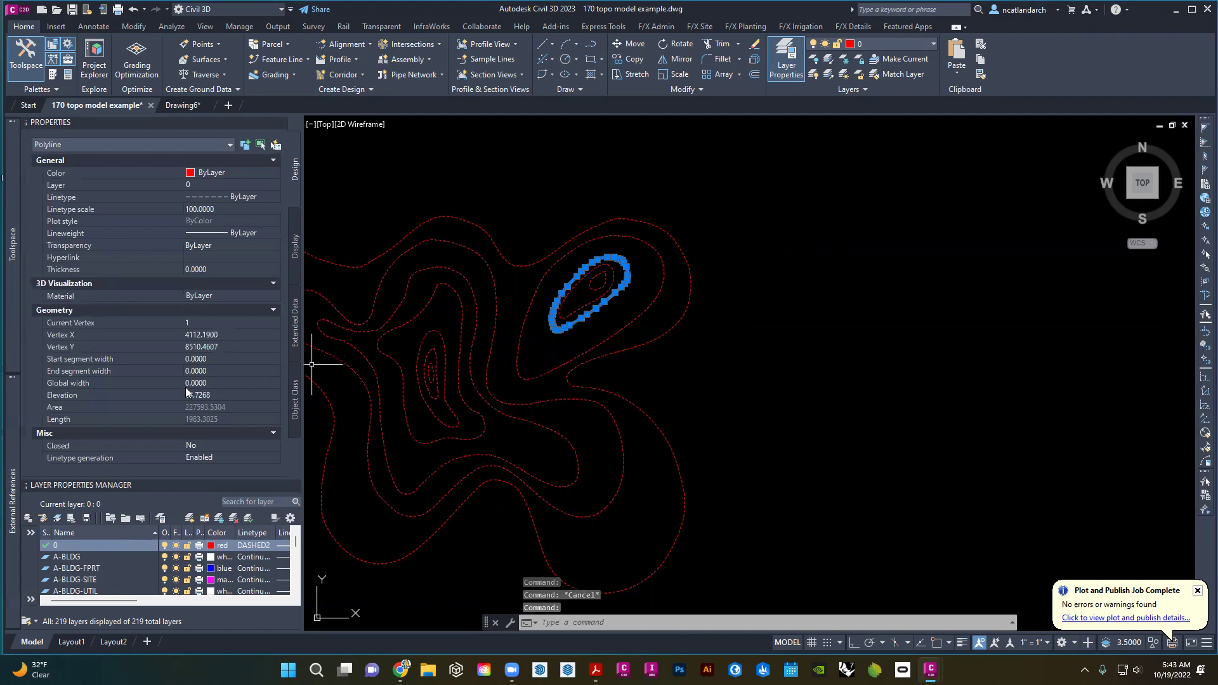
left_click(208, 395)
type("0")
key("Return")
key("Escape")
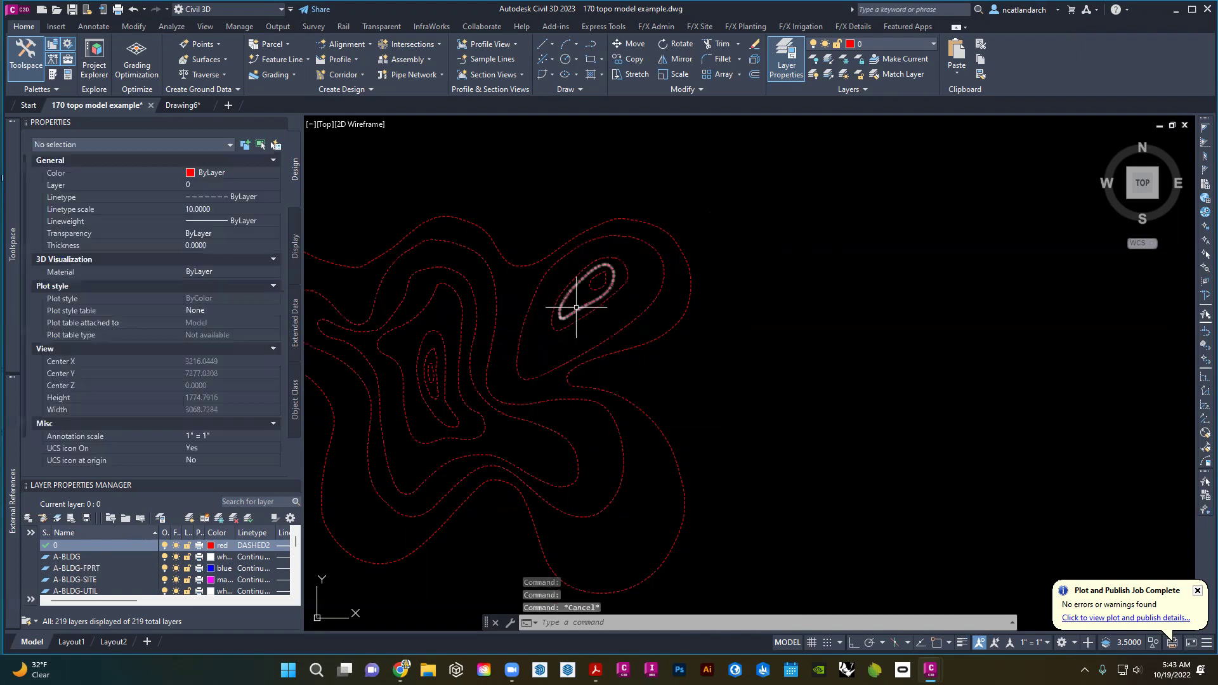
- Set the elevation of the narrow elongated contour around the innermost loop in the upper-right group to -200
left_click(576, 308)
left_click(585, 285)
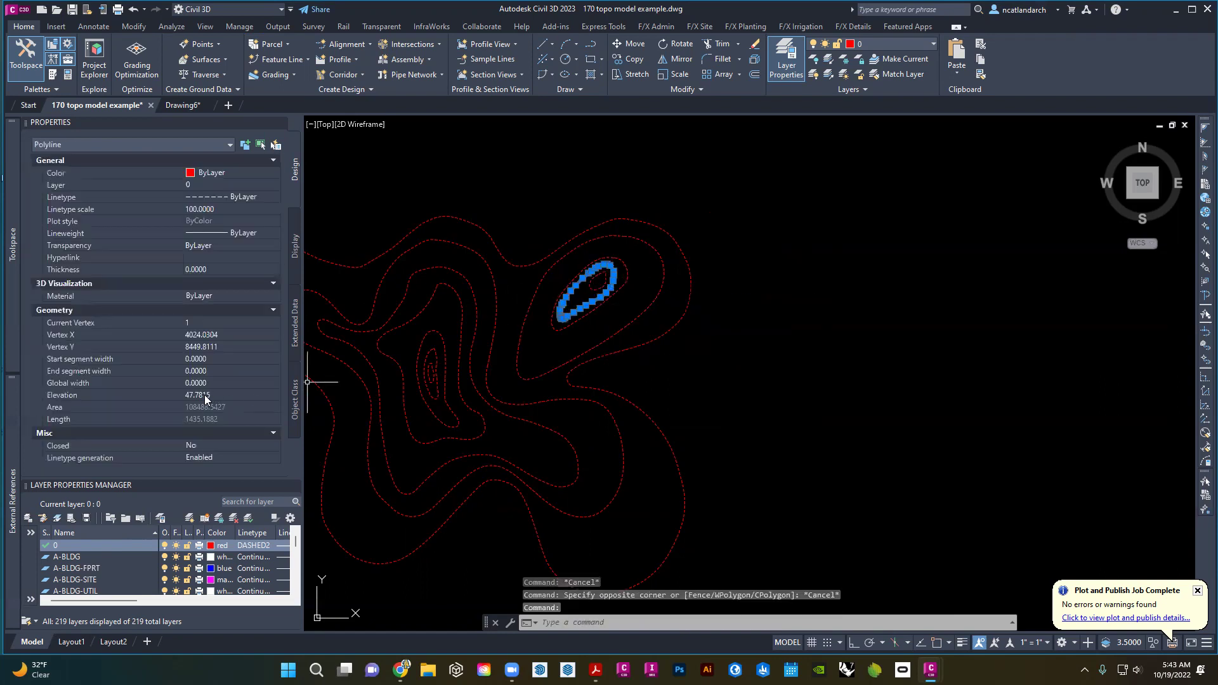
left_click(205, 396)
type("-100")
key("Return")
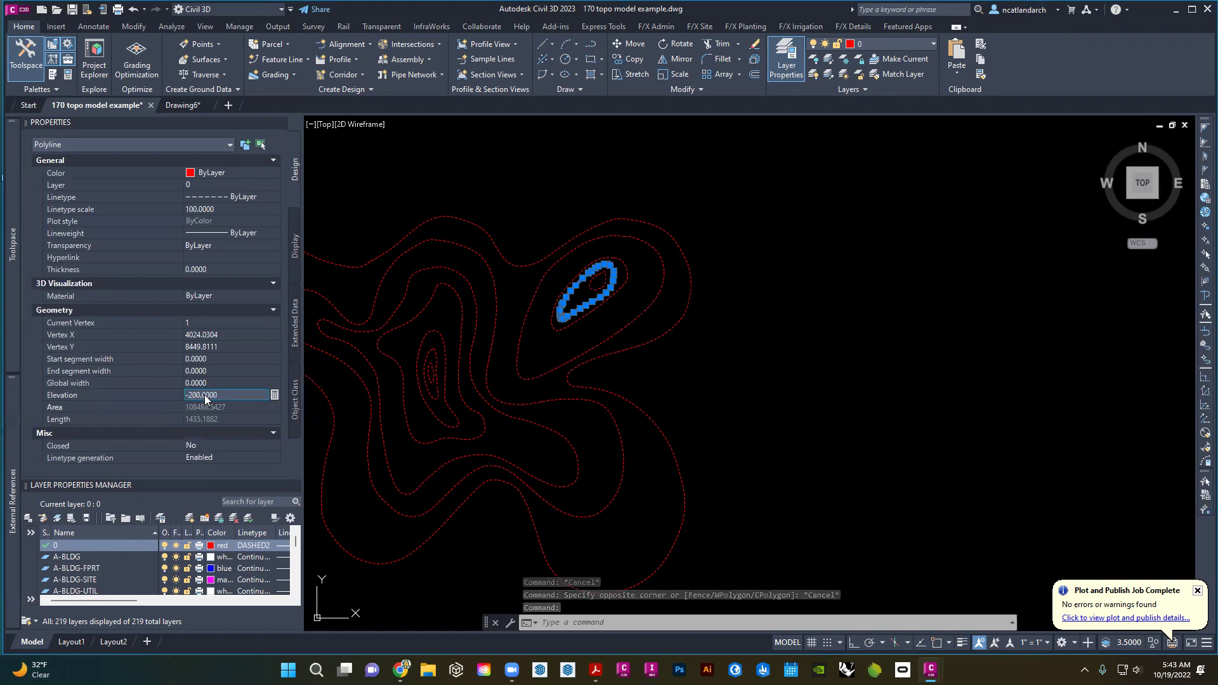
key("Escape")
- Enter a new elevation for the smallest, innermost contour in the upper-right group and save the drawing
left_click(594, 277)
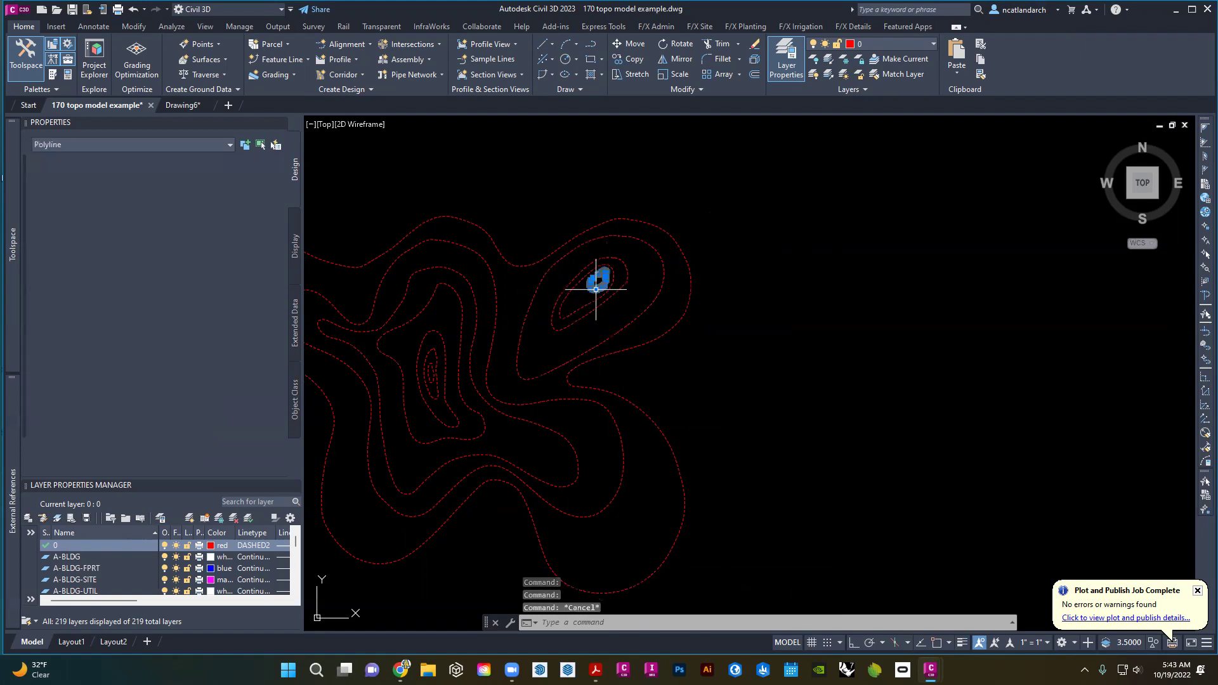
left_click(212, 398)
key("BackSpace")
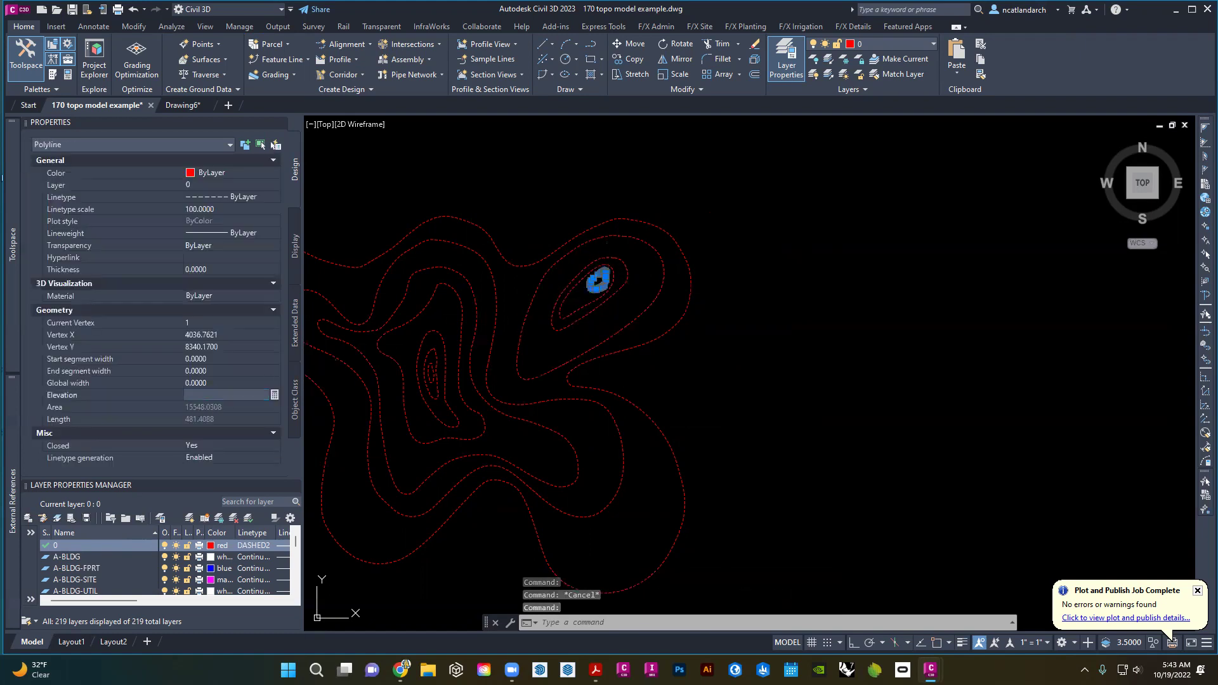
key("Return")
key("Escape")
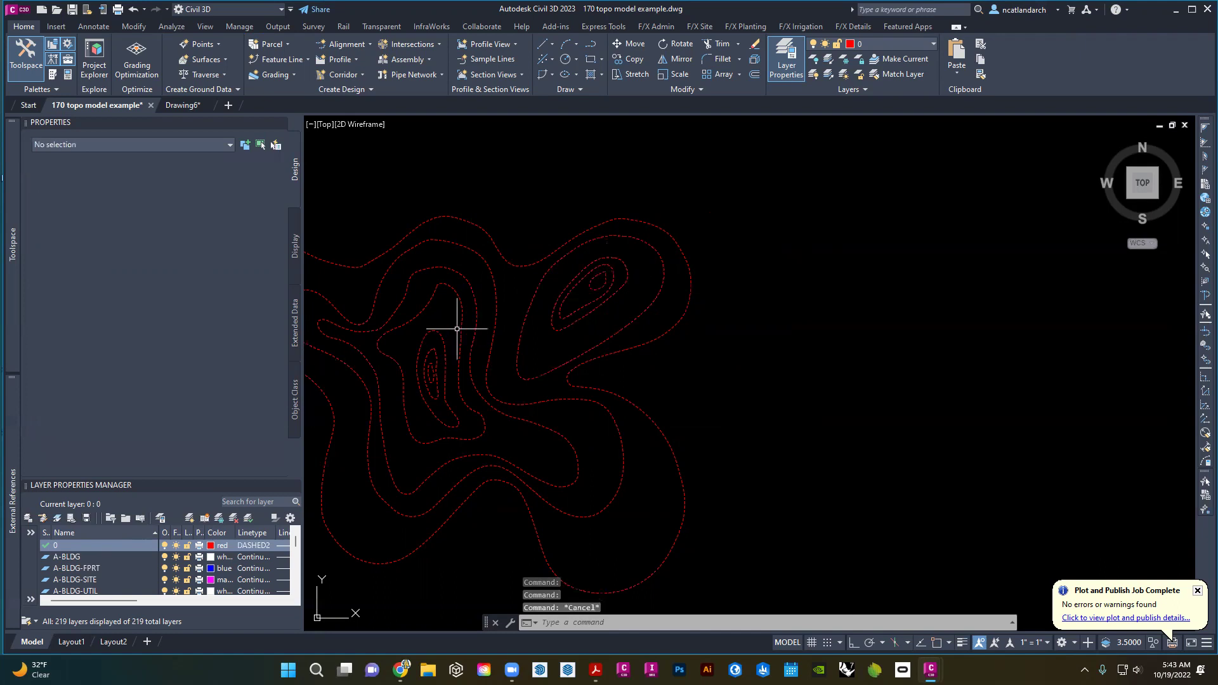
scroll(489, 330, "down", 5)
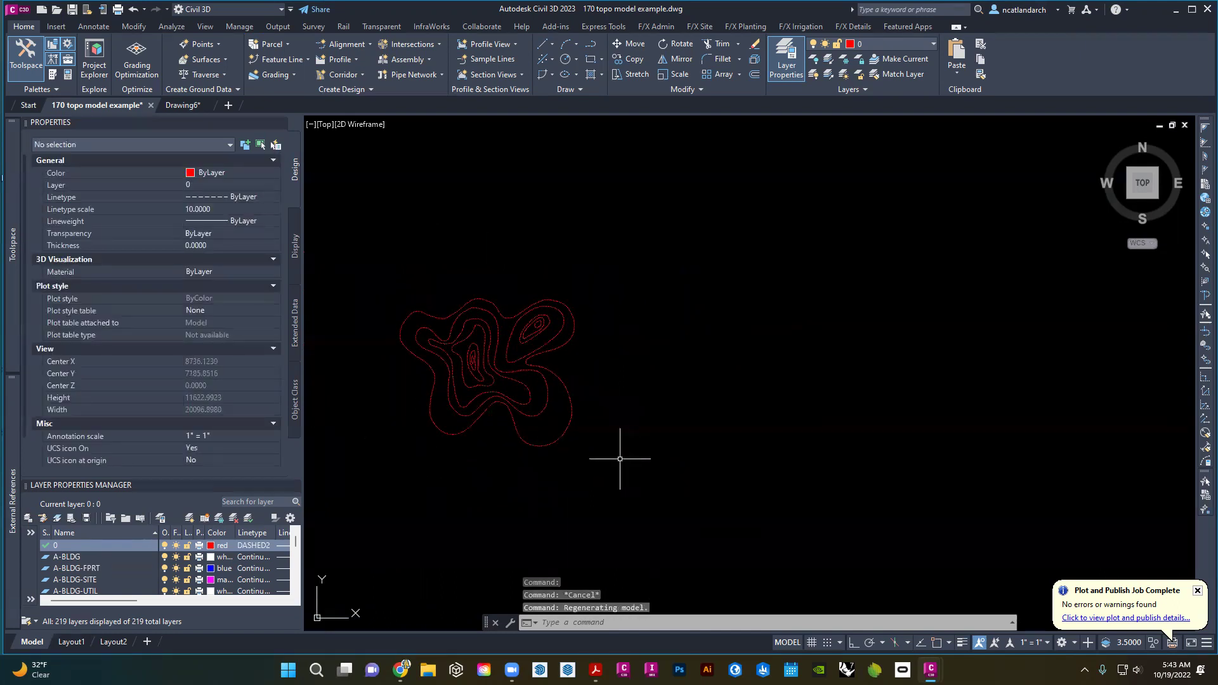
key("ctrl+s")
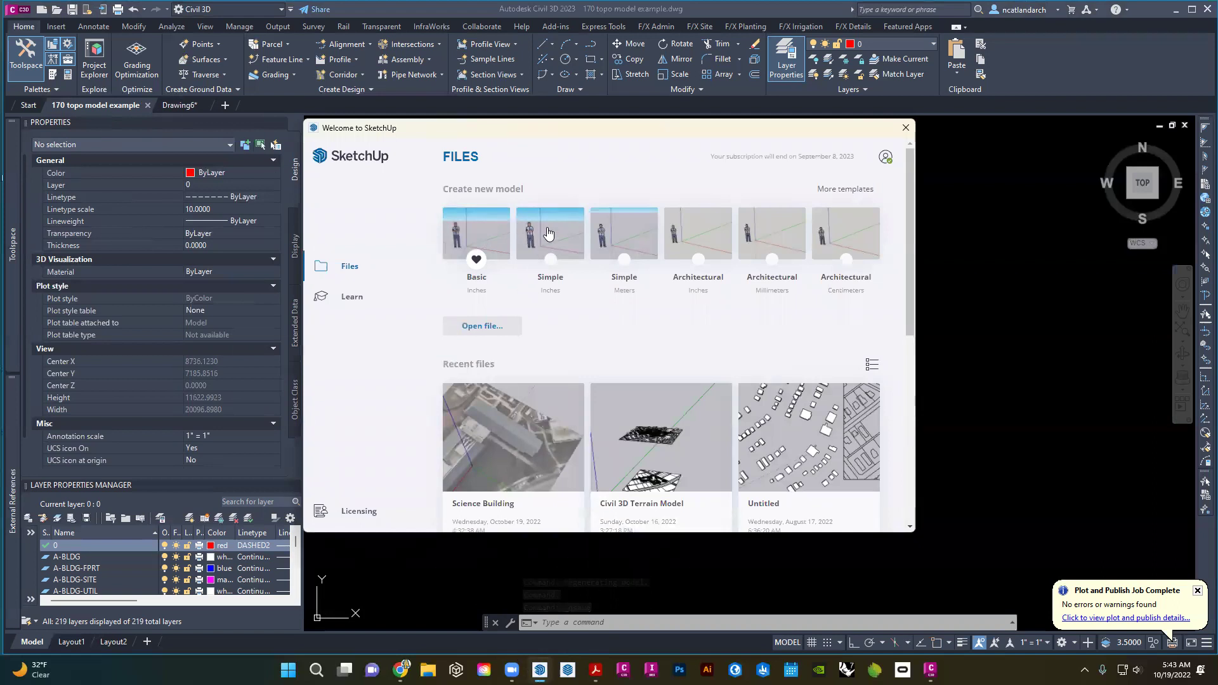
- Switch to SketchUp, create a new model from the Basic template in inches and close the floating Section toolbar
left_click(496, 247)
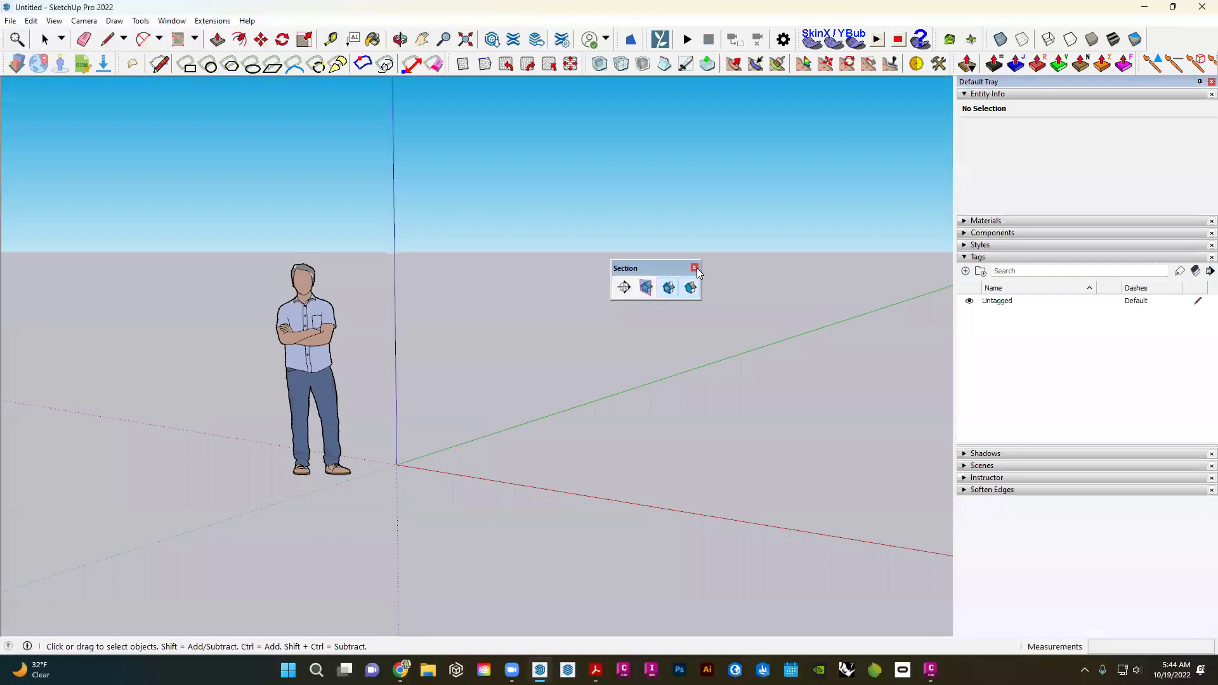
left_click(694, 267)
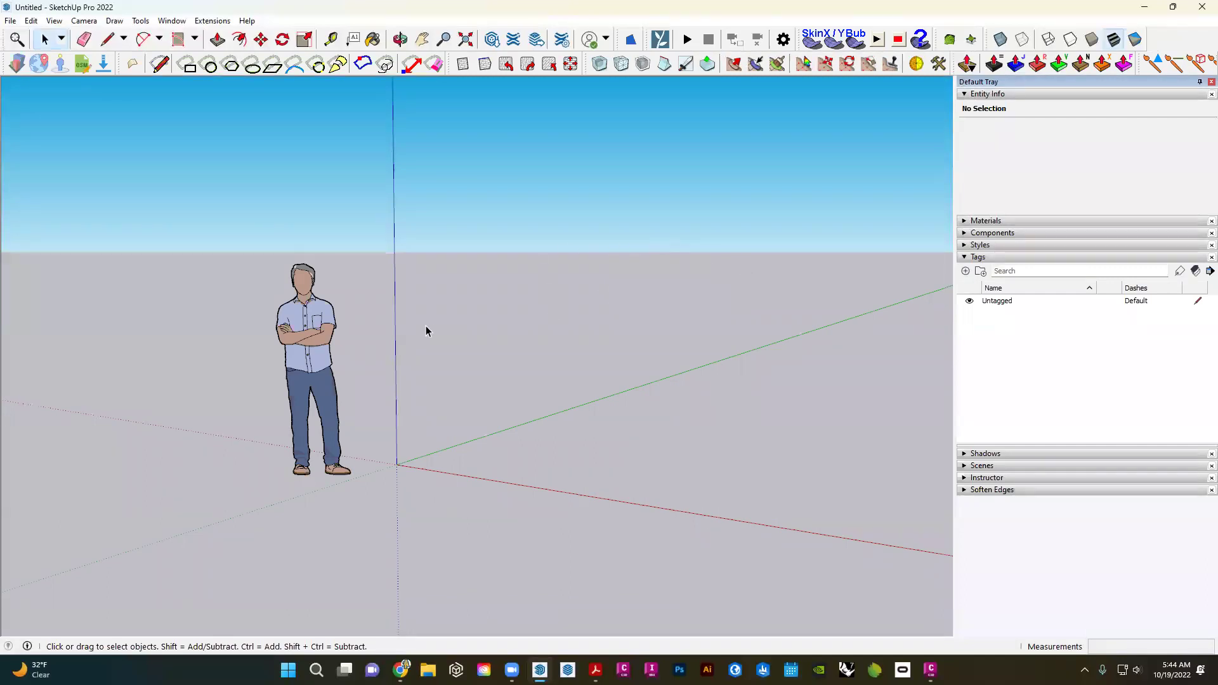
- Turn off Profiles in the edge settings of the current style
left_click(993, 256)
left_click(994, 245)
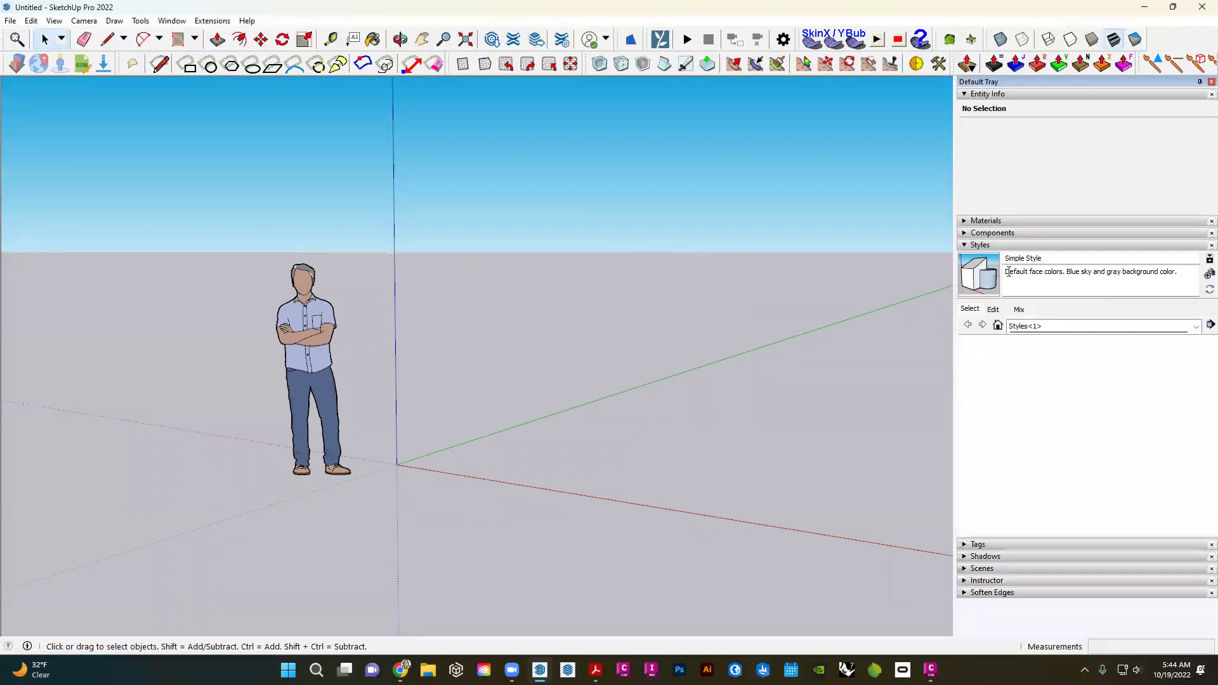
left_click(993, 310)
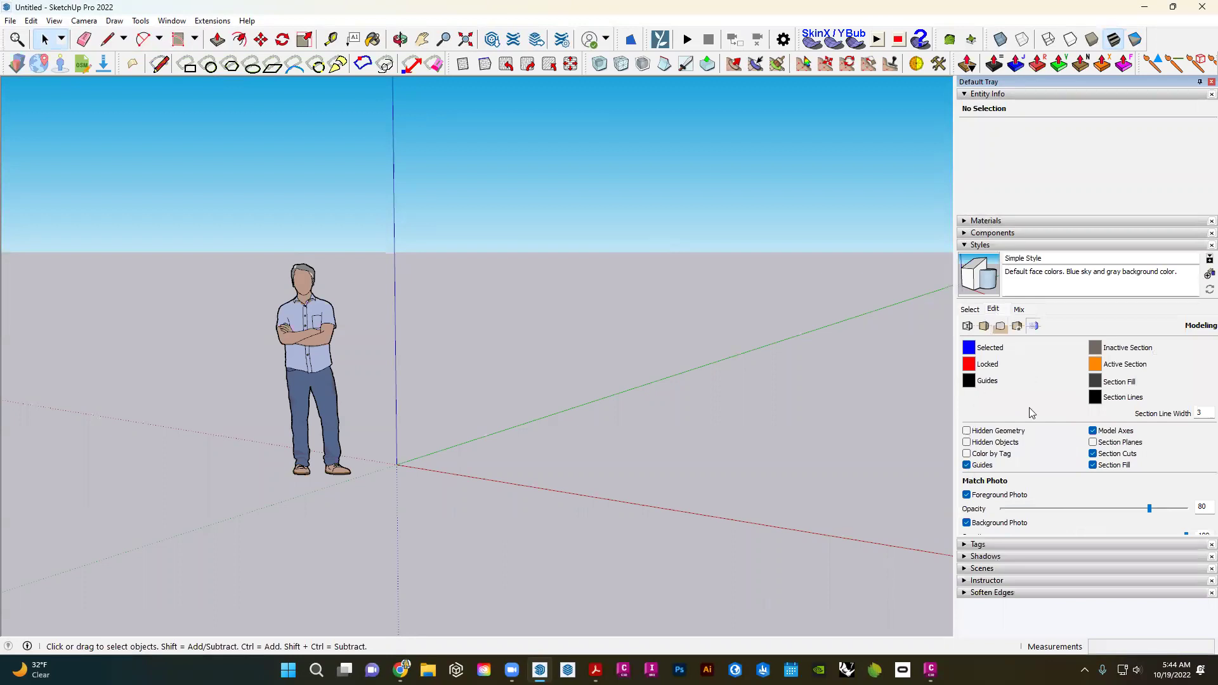
left_click(967, 326)
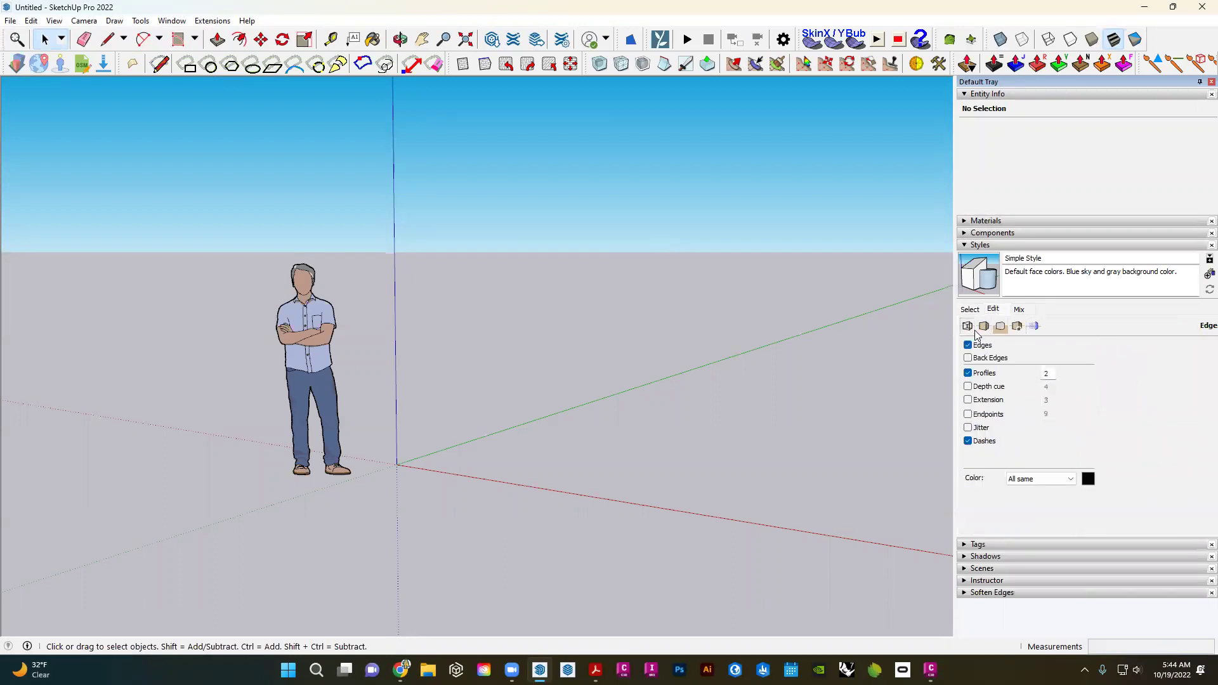
left_click(968, 374)
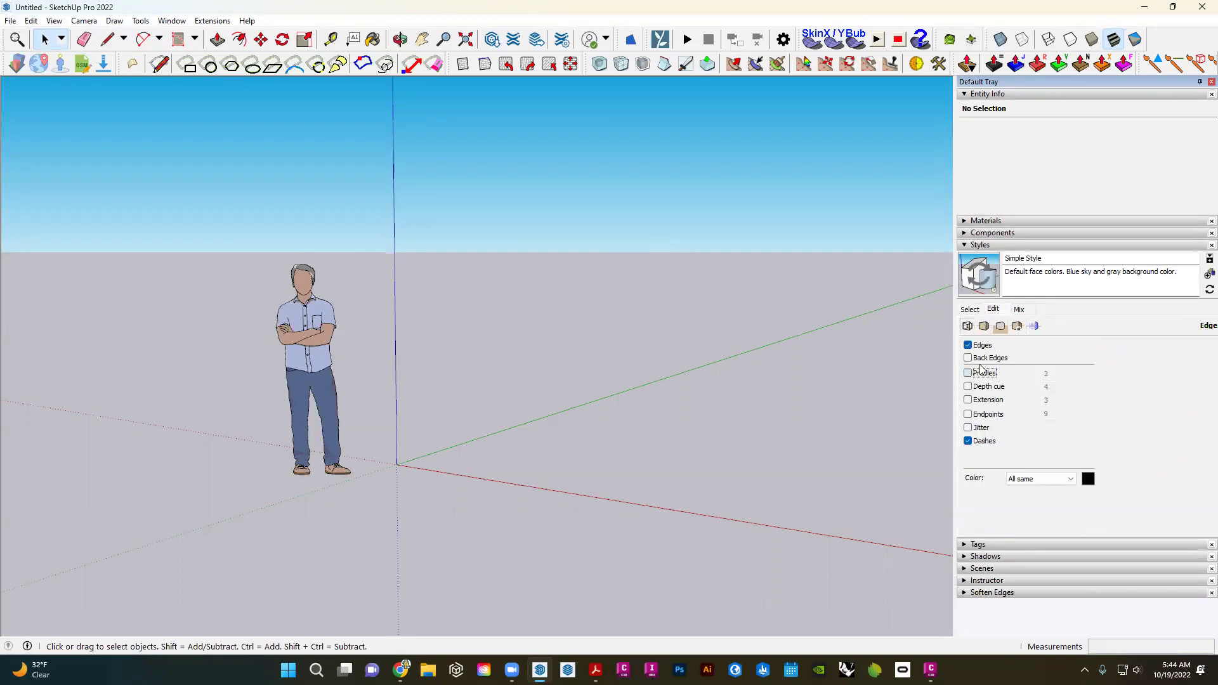
- Enable the use of sun for shading in the shadow settings
left_click(995, 246)
left_click(986, 269)
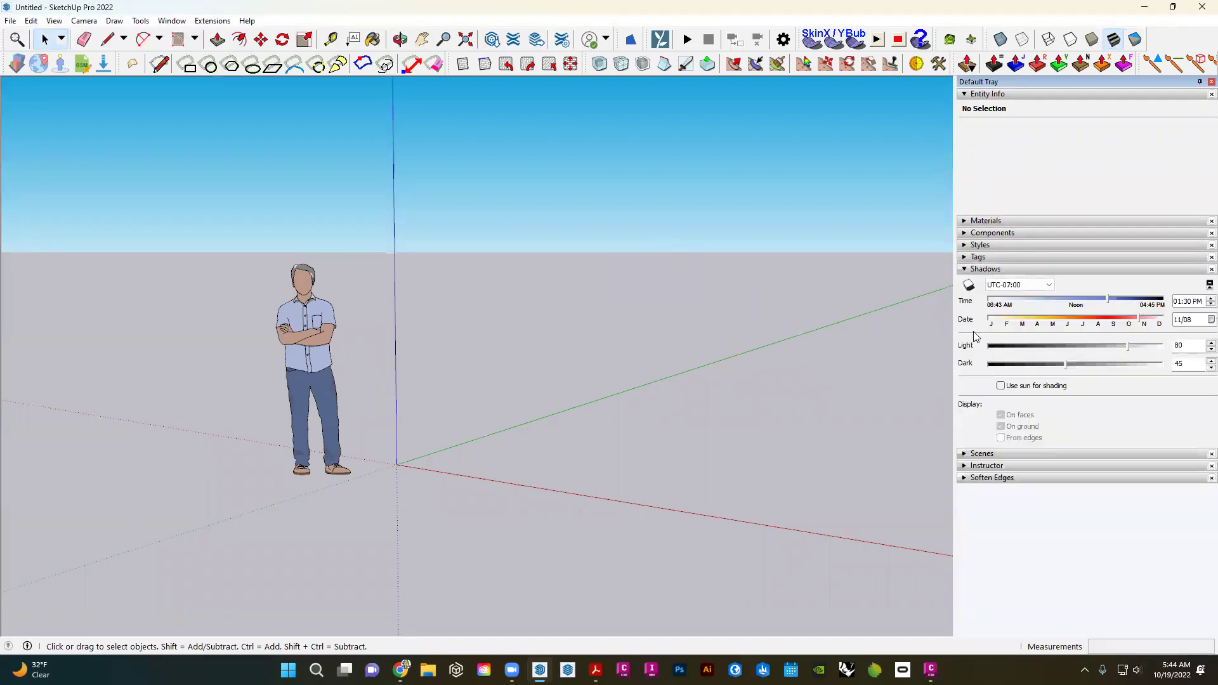
left_click(1002, 386)
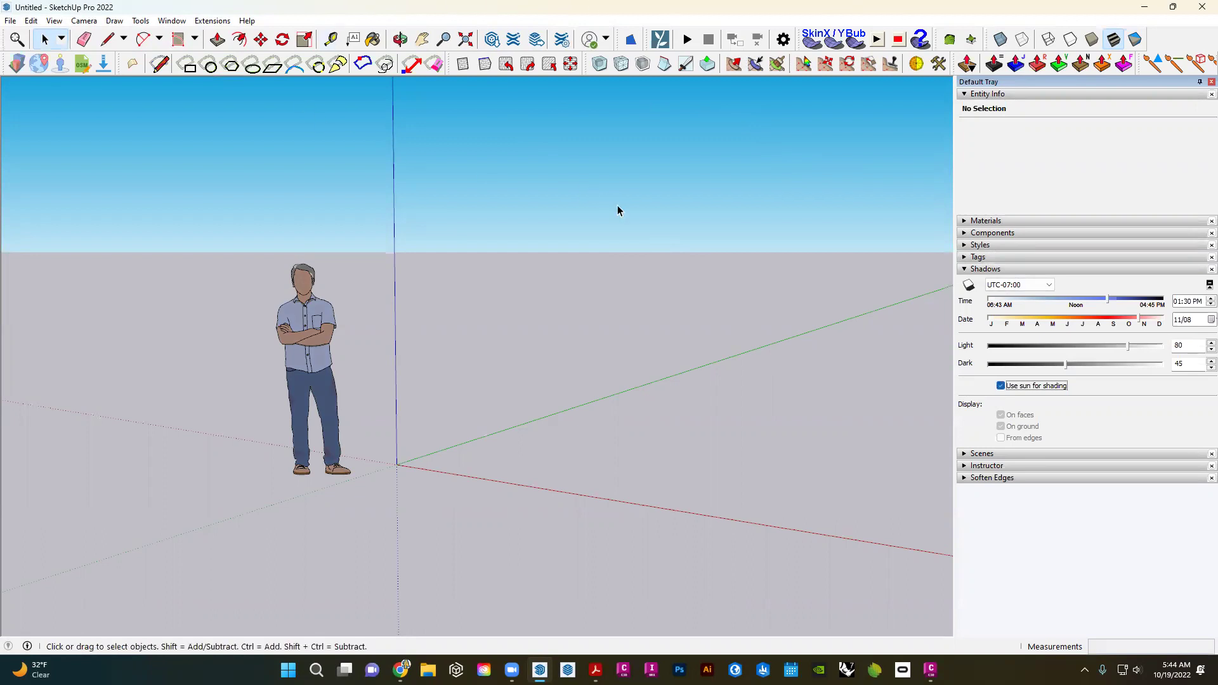
- Save the model setup as a template named Basic One, keeping it as the default template
left_click(10, 20)
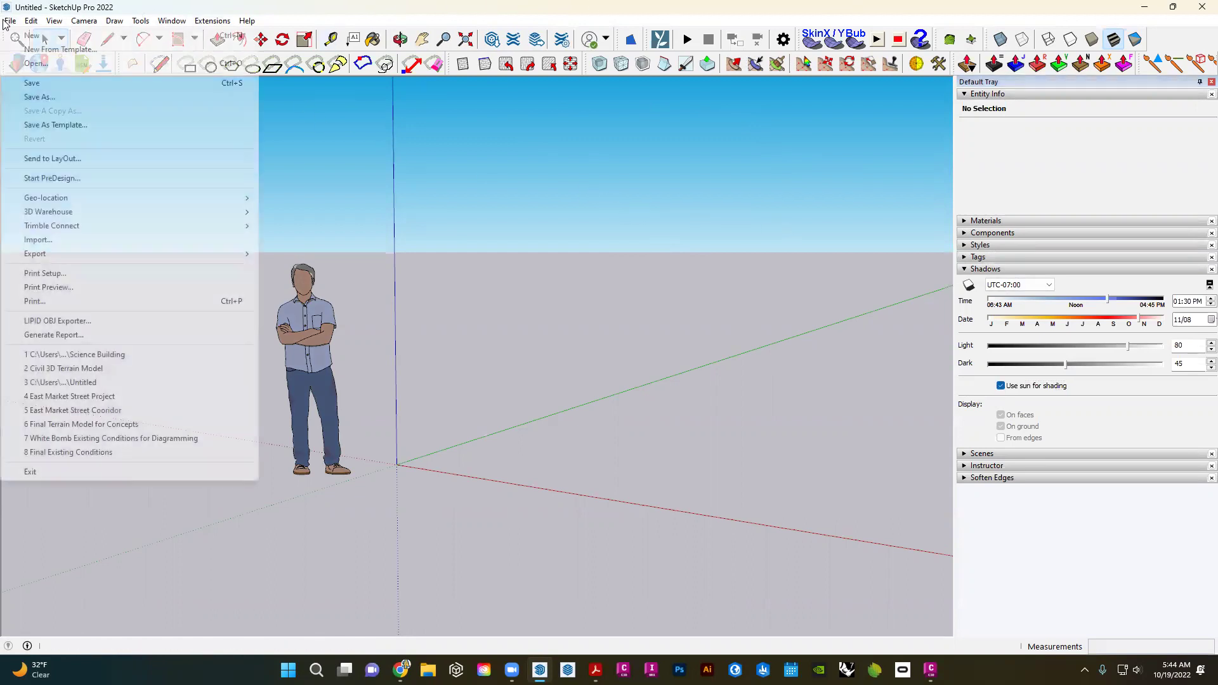
left_click(46, 126)
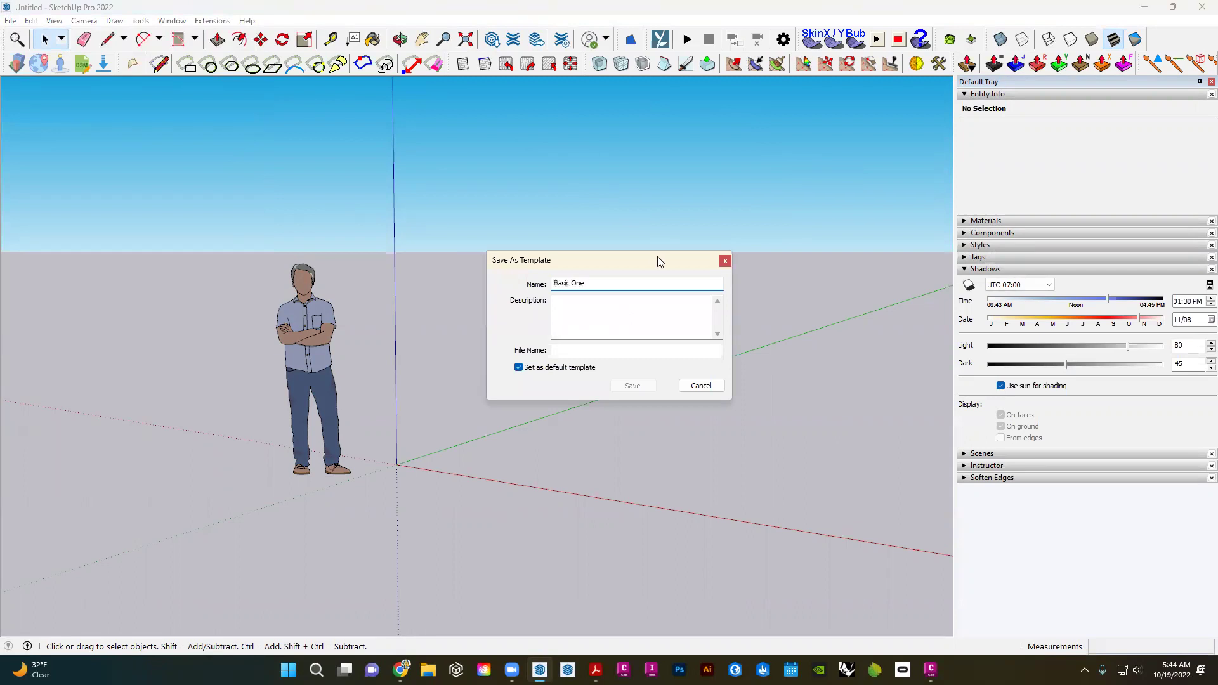
left_click(607, 332)
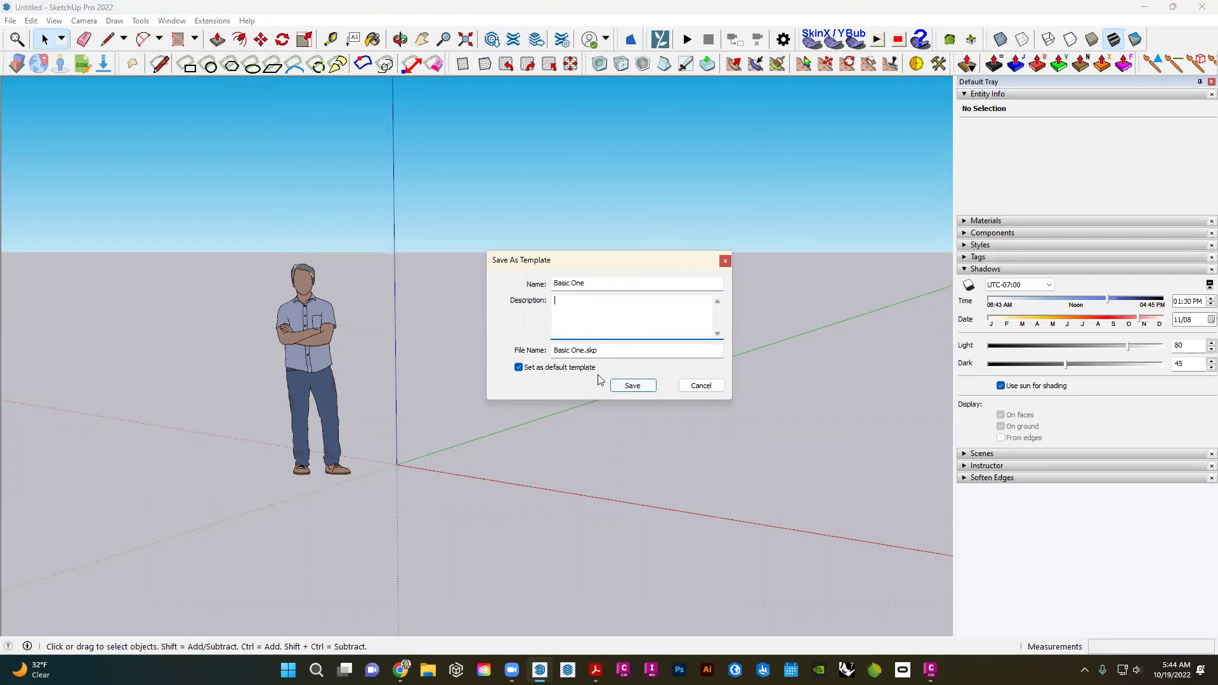
left_click(630, 386)
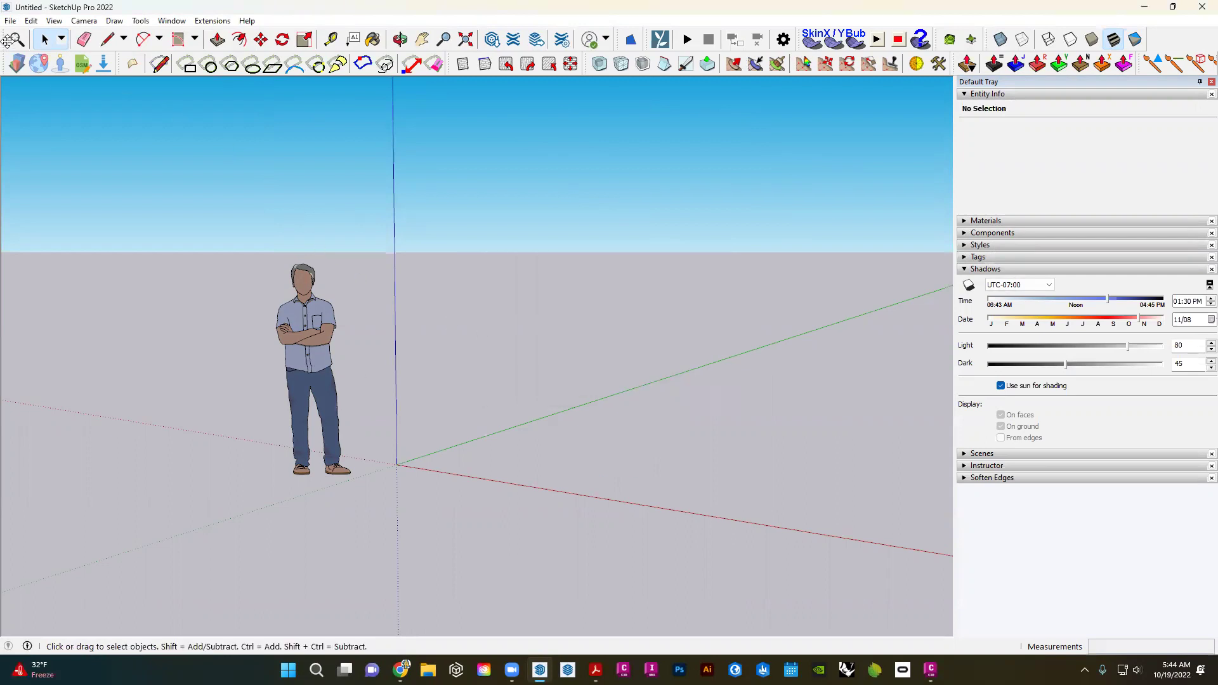
- Import the AutoCAD file 170 topo model example from the Desktop with its units in feet
left_click(10, 20)
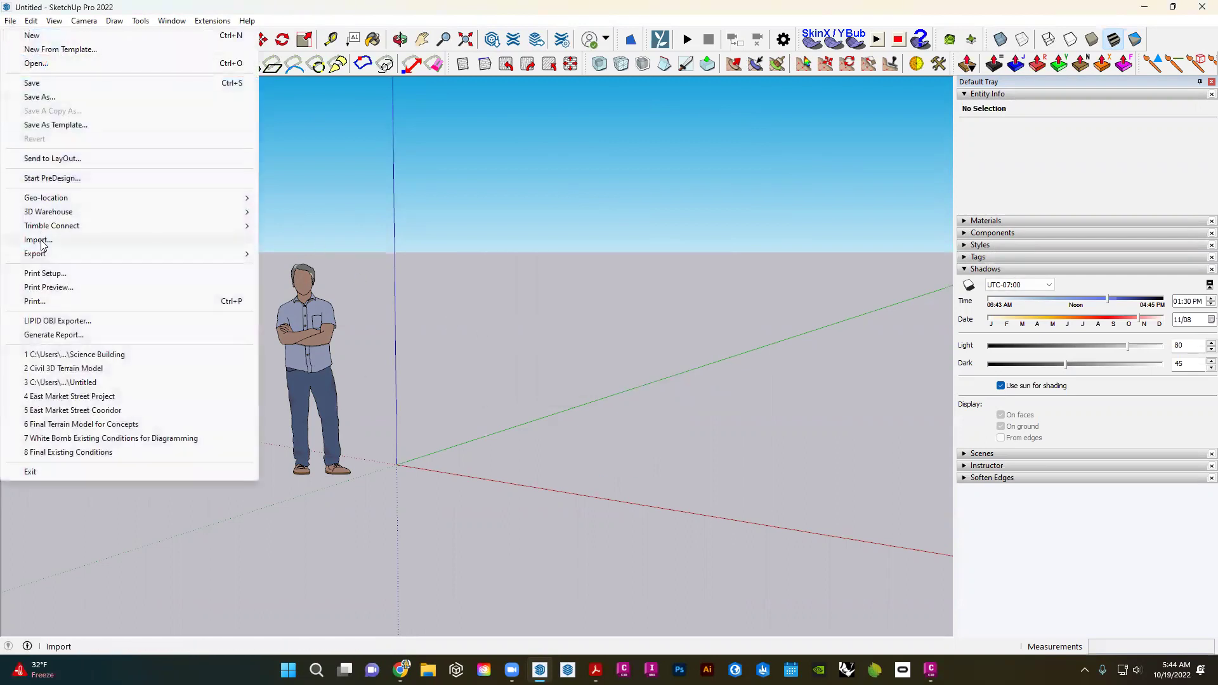
left_click(38, 240)
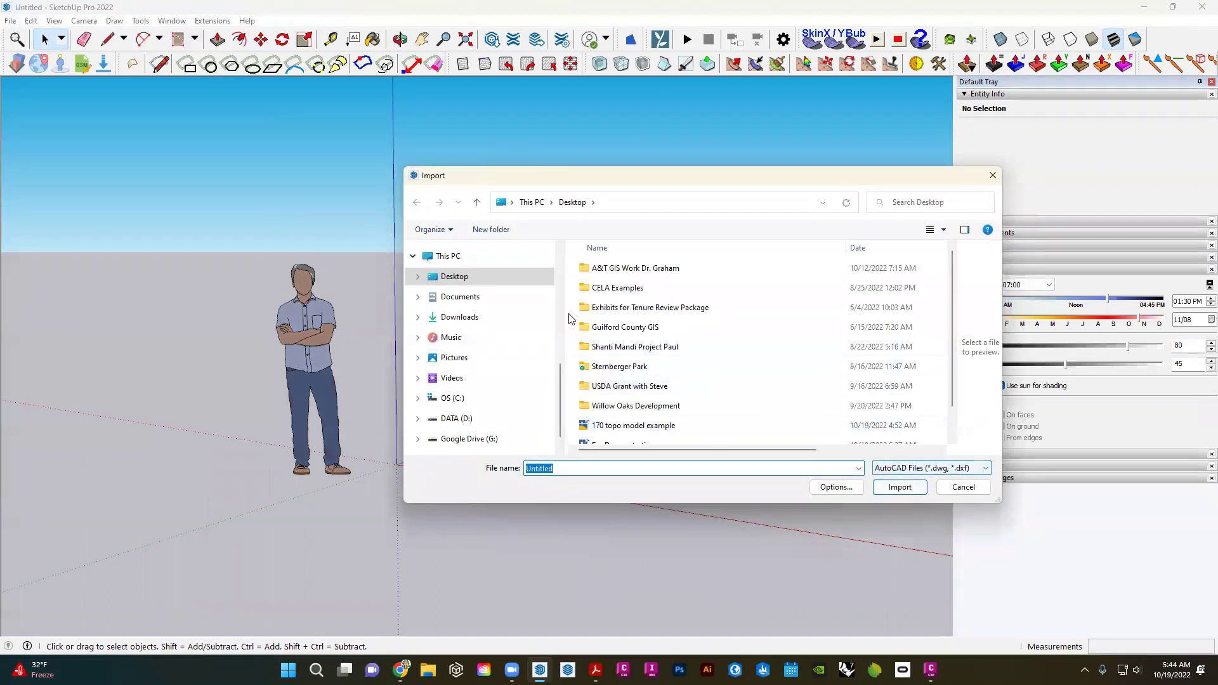
scroll(590, 330, "down", 1)
left_click(626, 398)
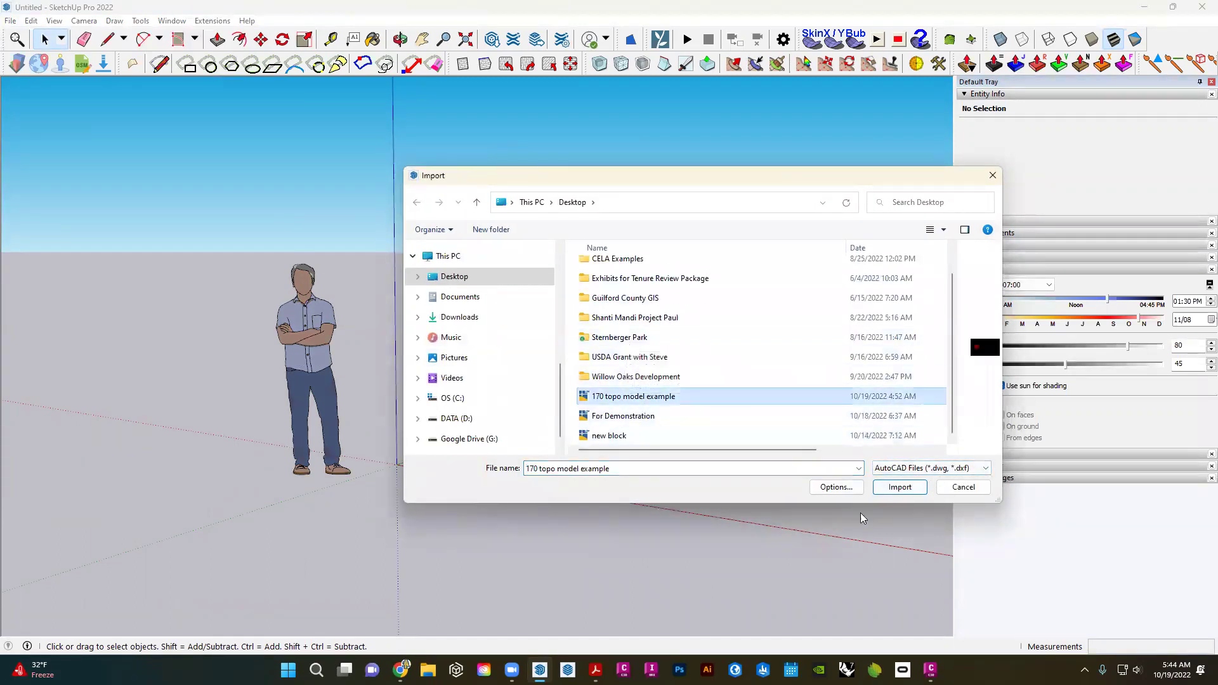
left_click(833, 487)
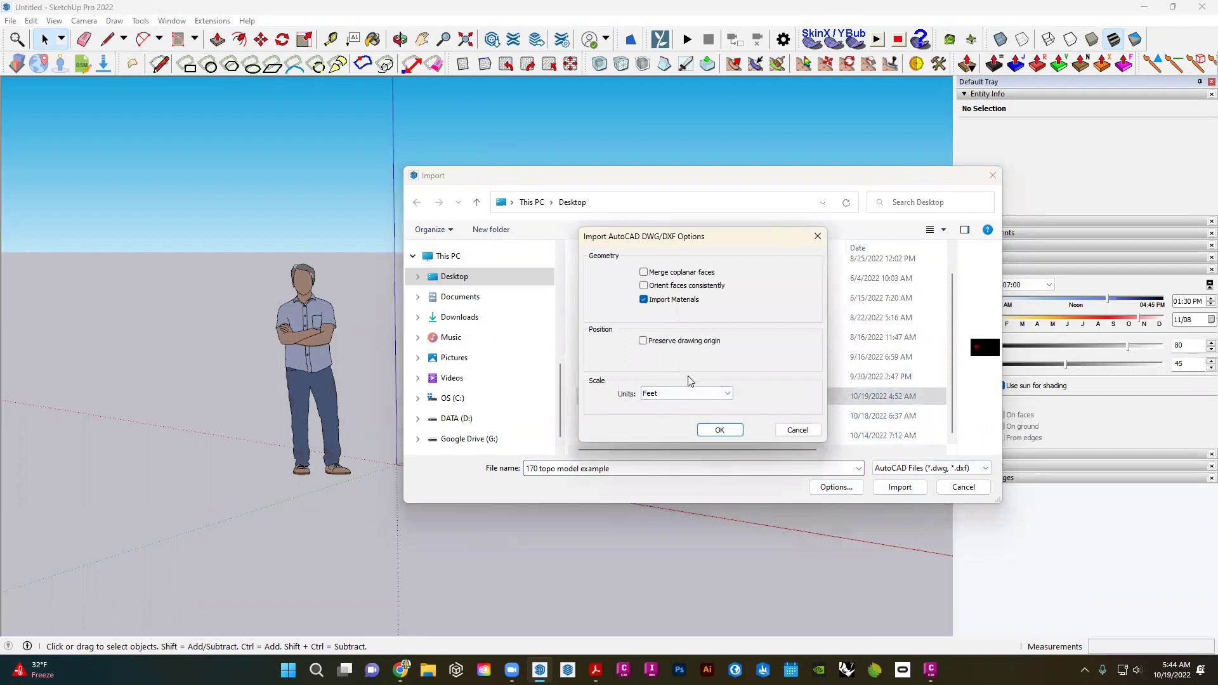
left_click(720, 430)
left_click(903, 493)
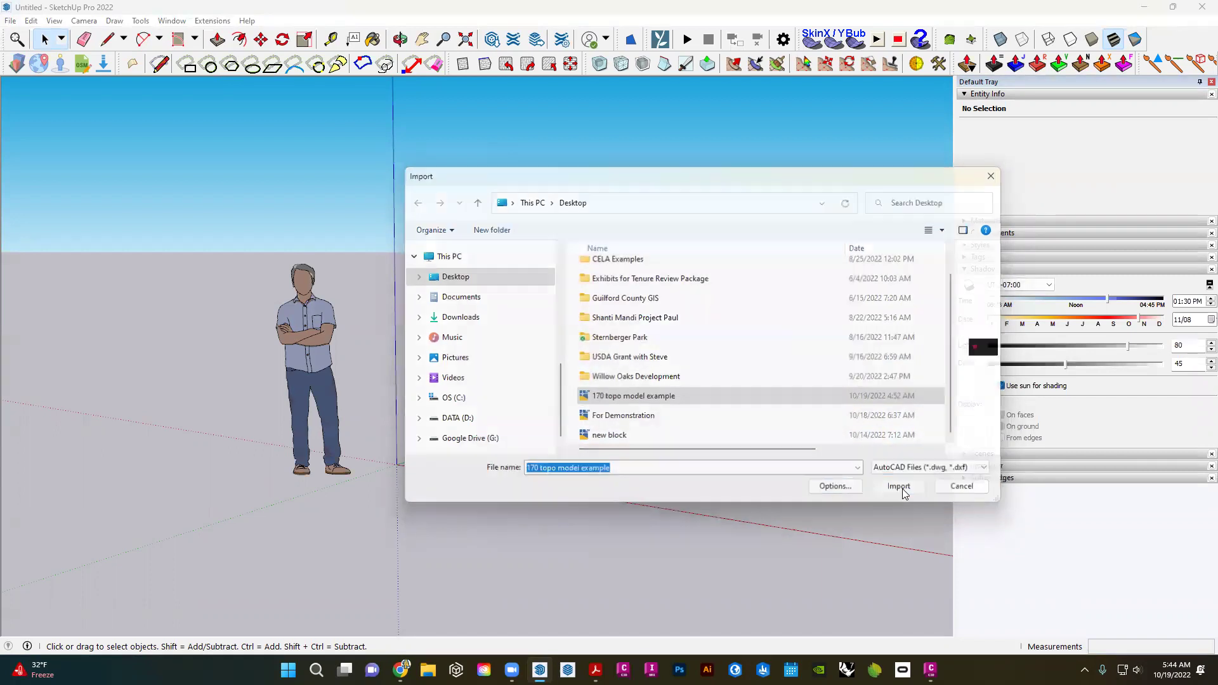
left_click(670, 430)
- Explode the imported contour component into loose edges
middle_click_drag(429, 337, 567, 291)
scroll(567, 291, "down", 3)
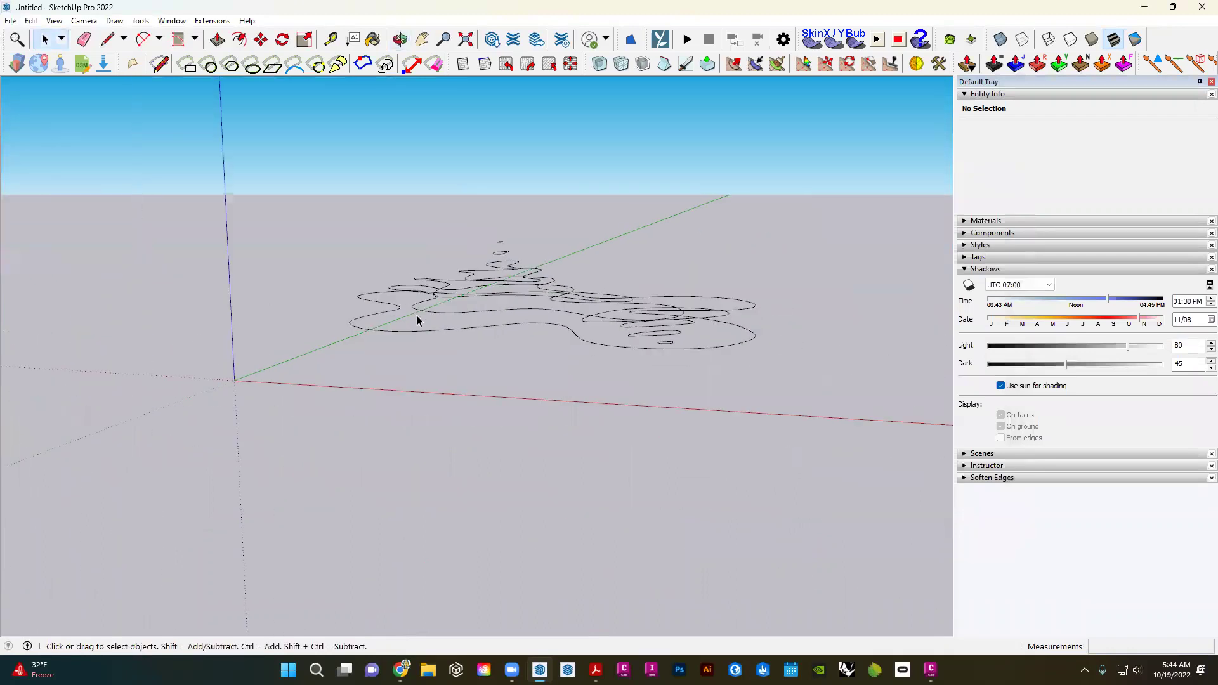
left_click(426, 334)
right_click(427, 335)
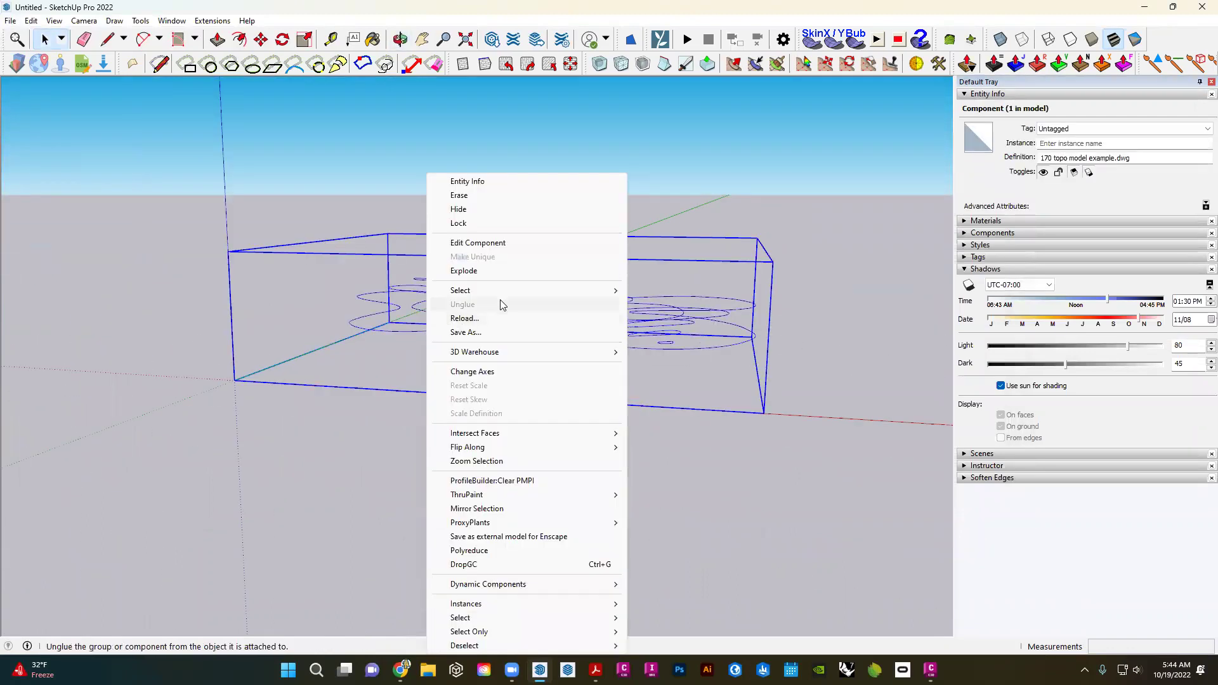
left_click(533, 270)
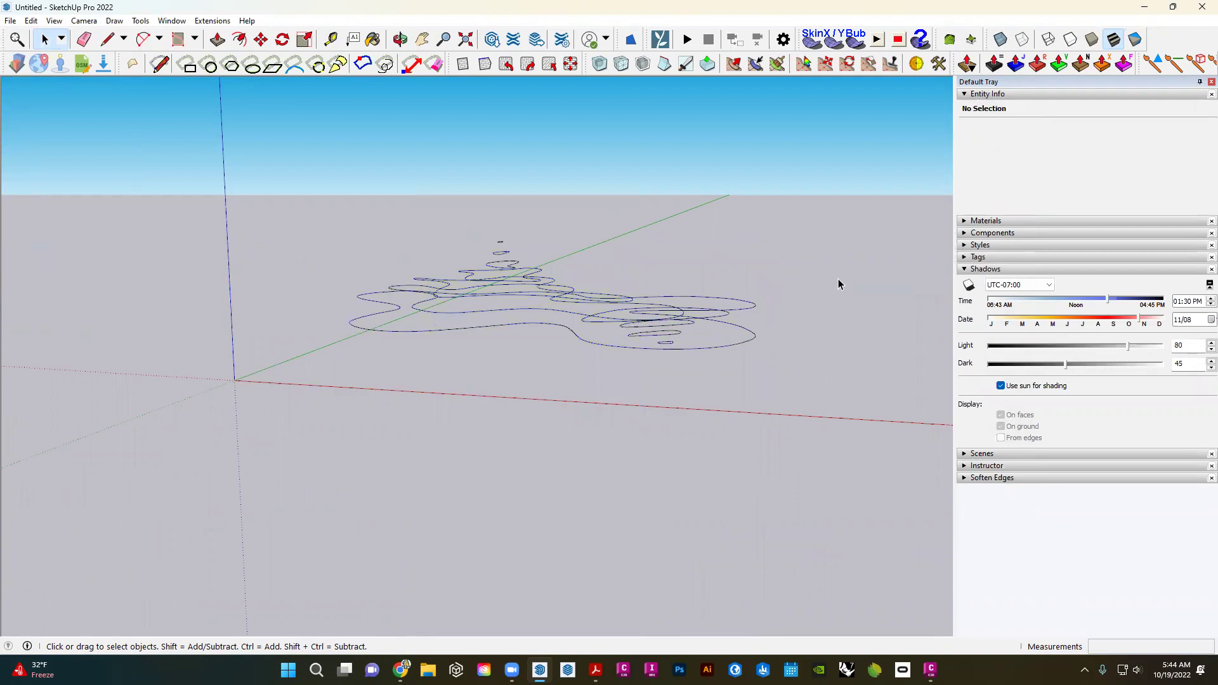
- Add a tag named Contours and give it a dashed line style
left_click(1008, 269)
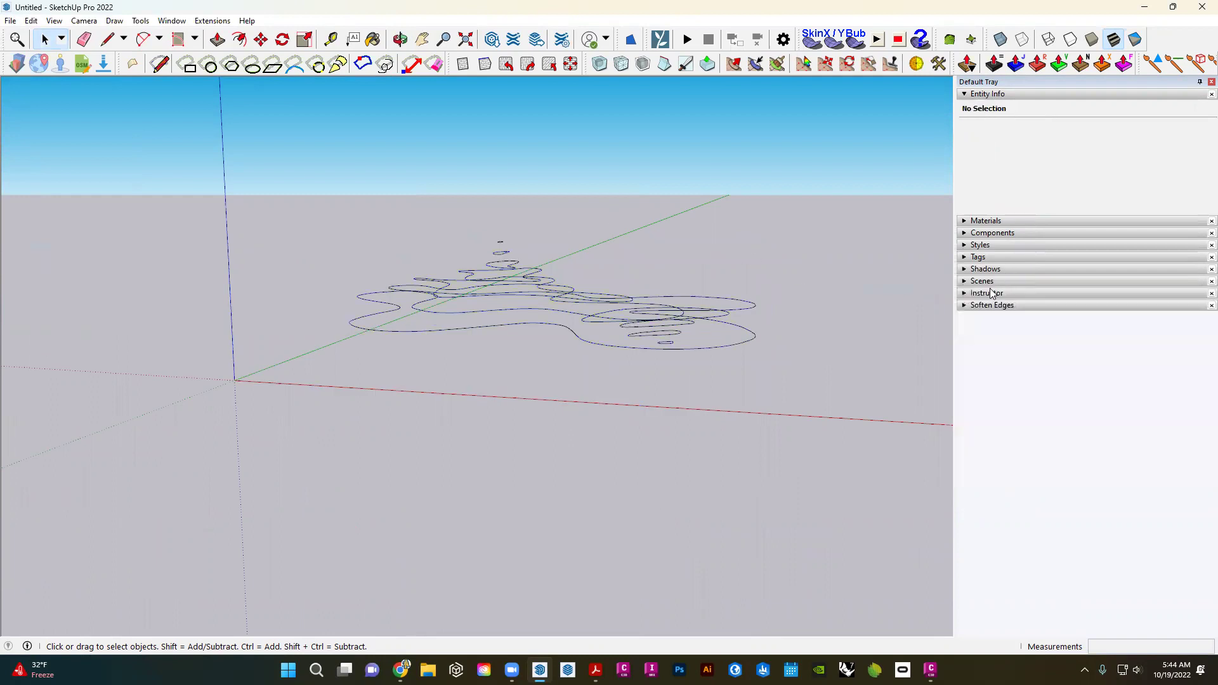
left_click(979, 257)
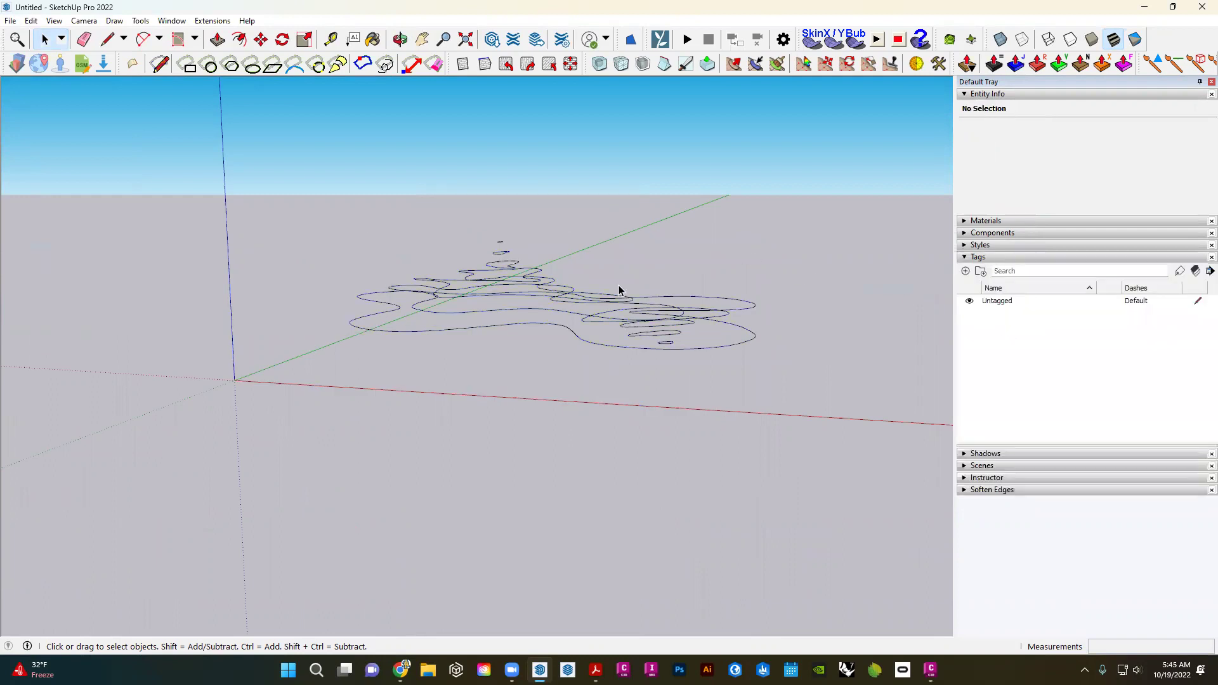
middle_click_drag(620, 291, 802, 372)
left_click(965, 272)
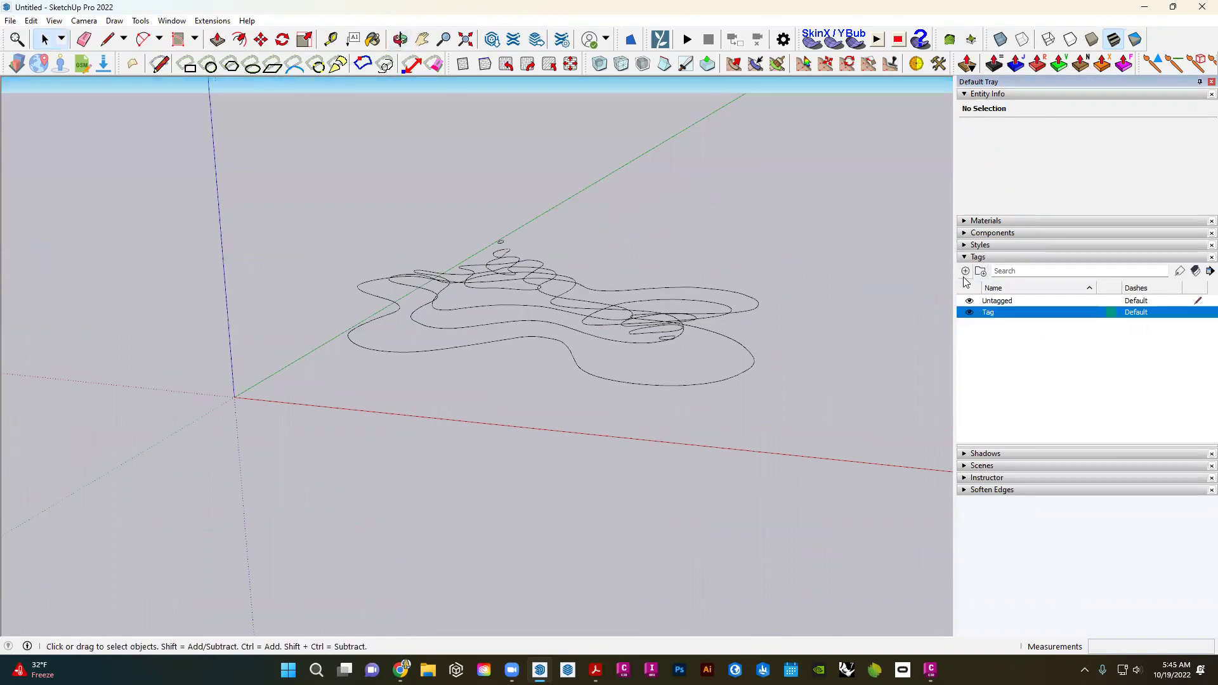
type("Contours")
key("Return")
left_click(1140, 313)
left_click(1149, 344)
- Select all the contour edges and assign them to the Contours tag
left_click_drag(802, 438, 766, 378)
middle_click_drag(713, 446, 838, 425)
left_click_drag(878, 453, 356, 215)
left_click(1079, 129)
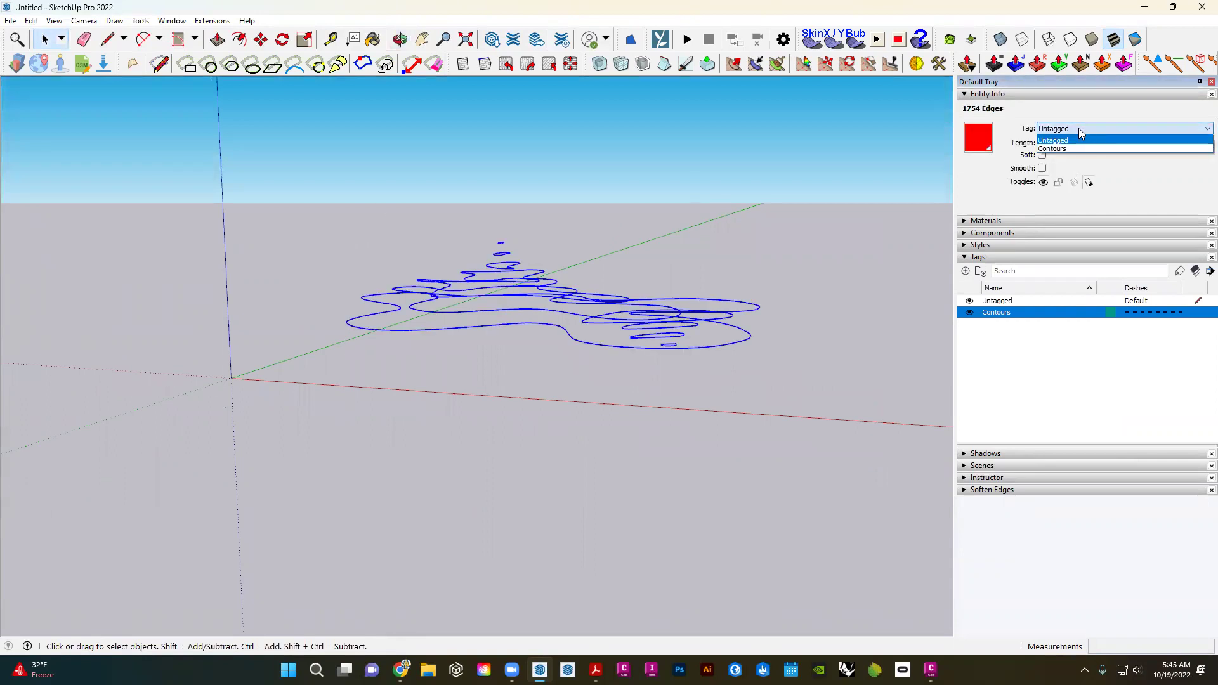
left_click(1068, 146)
middle_click_drag(647, 223, 576, 448)
middle_click_drag(536, 337, 721, 310)
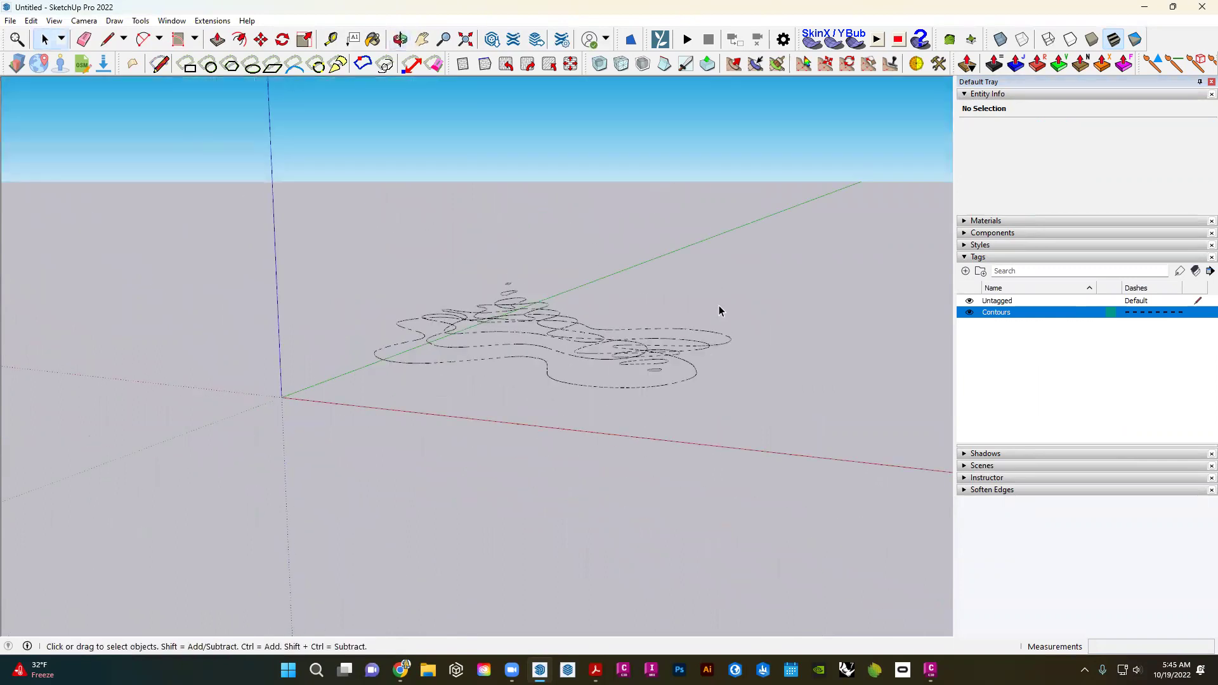
- Select all the contour edges and generate a Sandbox terrain surface from the contours
left_click(1024, 303)
left_click_drag(805, 453, 442, 265)
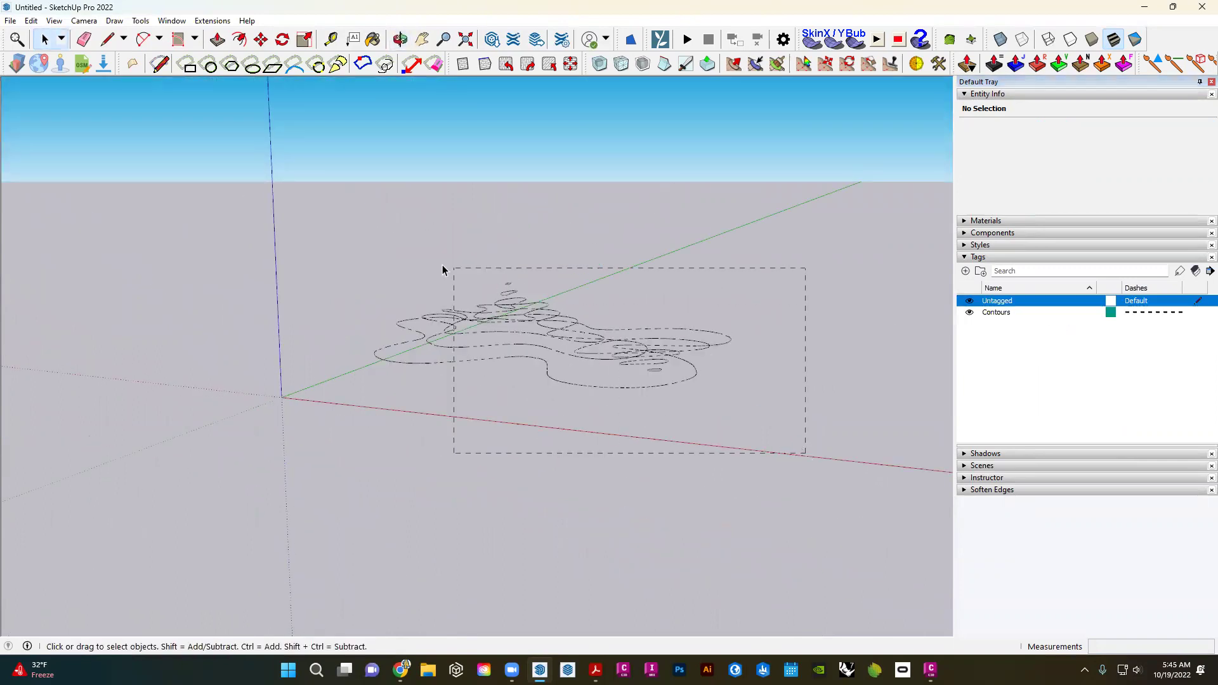
left_click_drag(368, 260, 367, 260)
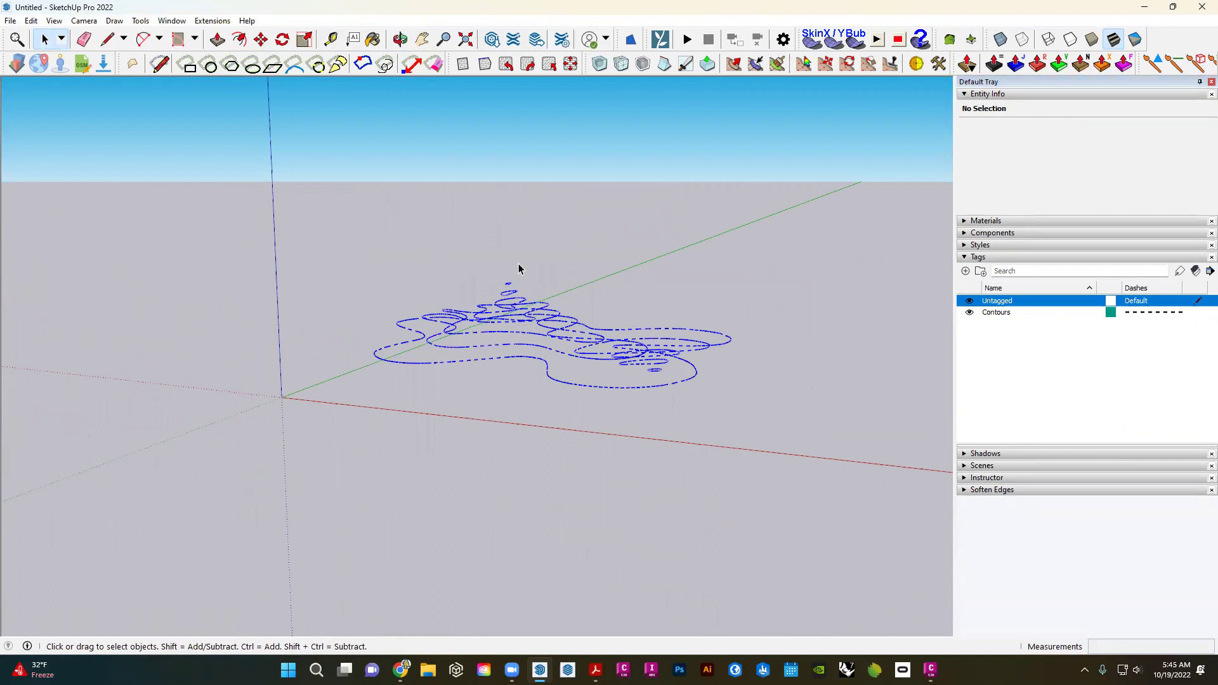
left_click(114, 22)
mouse_move(133, 140)
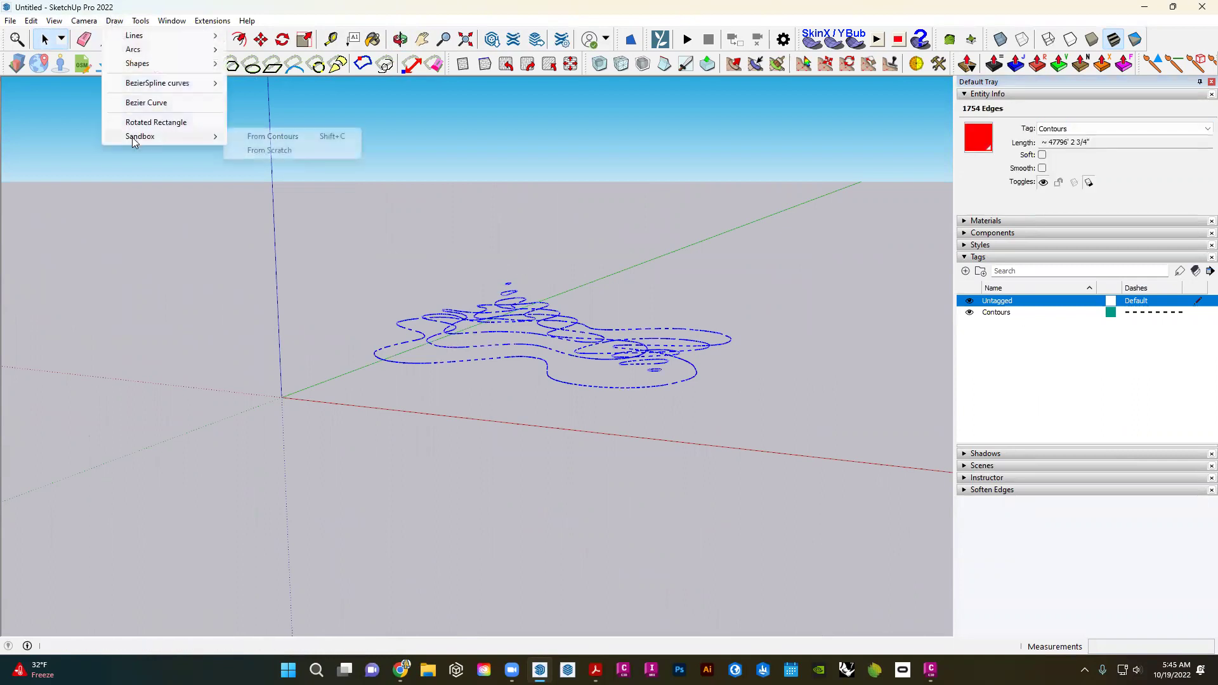
left_click(267, 136)
left_click(640, 247)
middle_click_drag(639, 247, 446, 348)
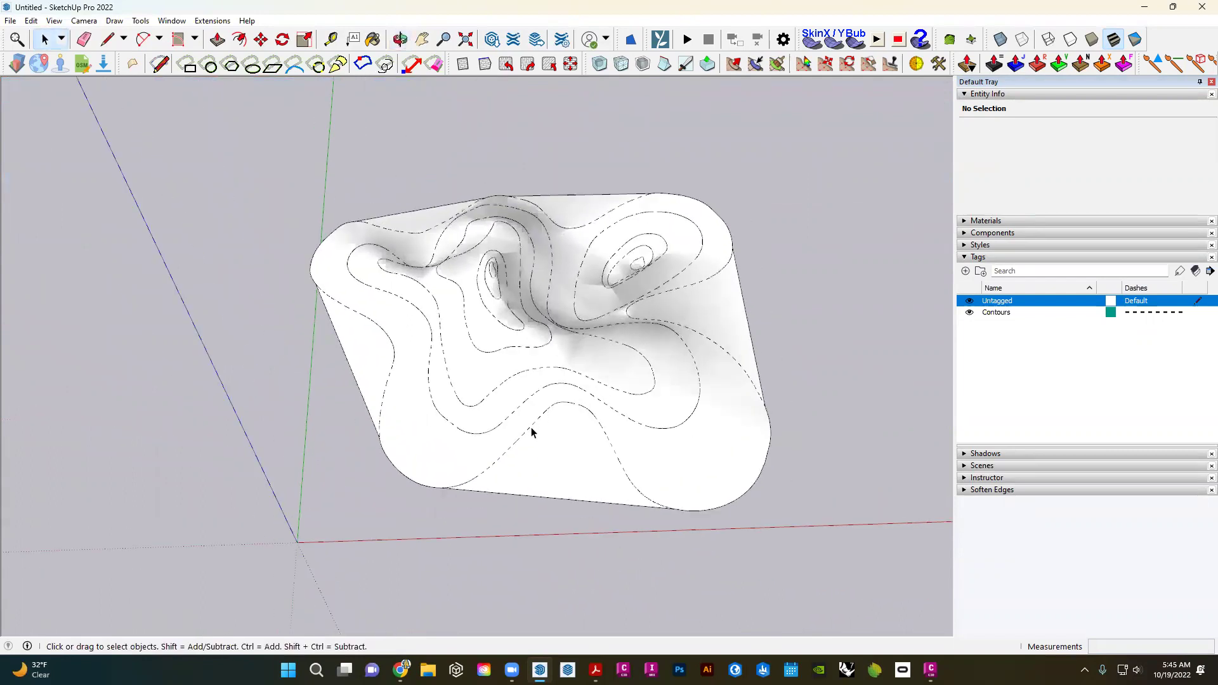
- Open the terrain group for editing and turn on the display of hidden geometry
mouse_move(531, 429)
middle_mouse_down()
mouse_move(279, 416)
mouse_move(207, 340)
mouse_move(461, 401)
mouse_move(514, 430)
mouse_move(495, 405)
middle_mouse_up()
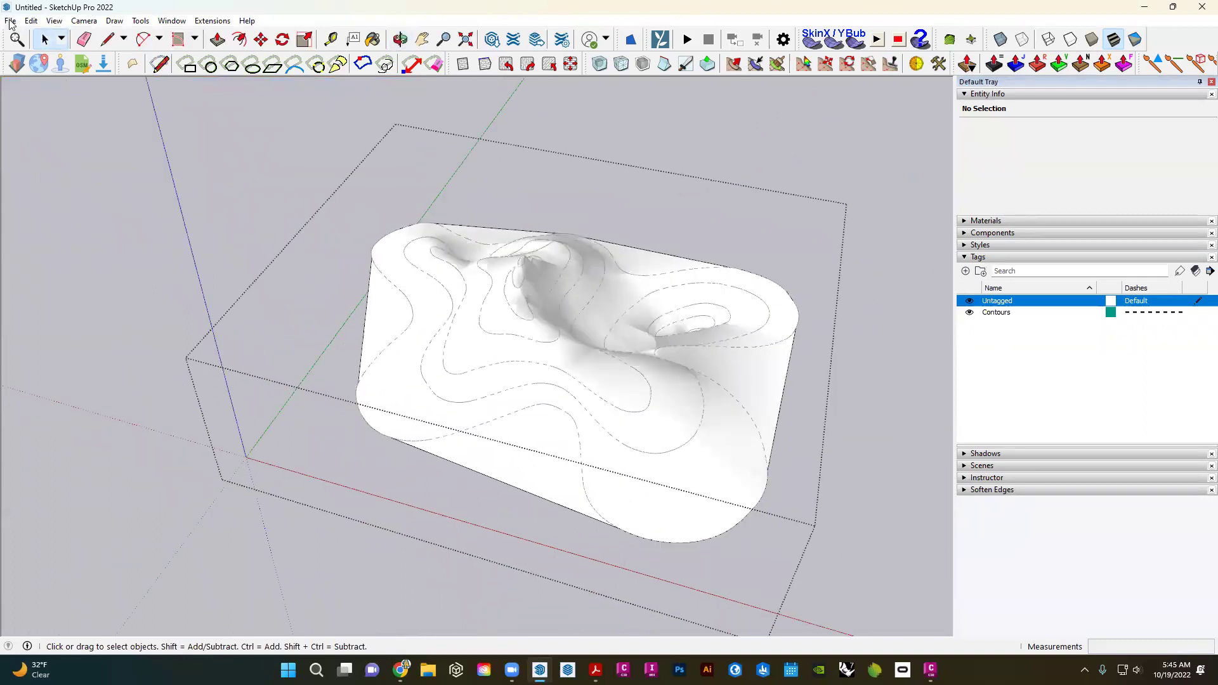
left_click(54, 21)
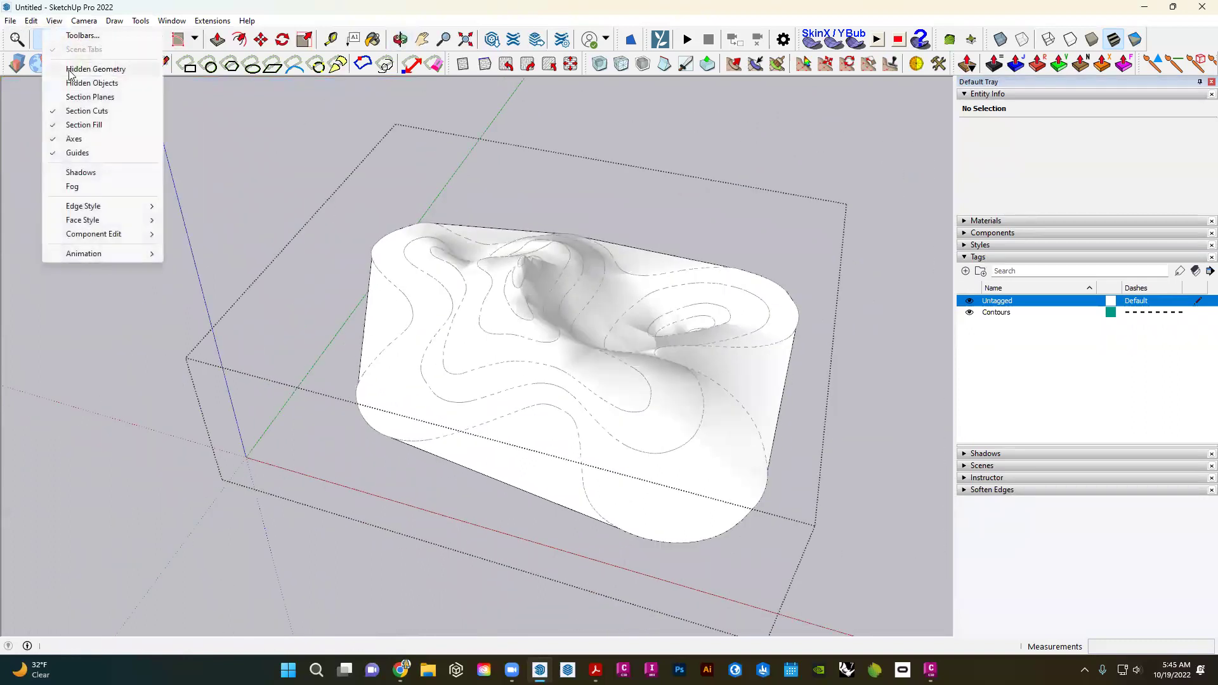
left_click(95, 69)
- Erase the excess triangulated faces filling the concave bay between the two front lobes of the terrain
scroll(453, 406, "up", 2)
key("e")
mouse_move(406, 463)
left_mouse_down()
mouse_move(558, 484)
mouse_move(576, 429)
left_mouse_up()
scroll(587, 435, "up", 1)
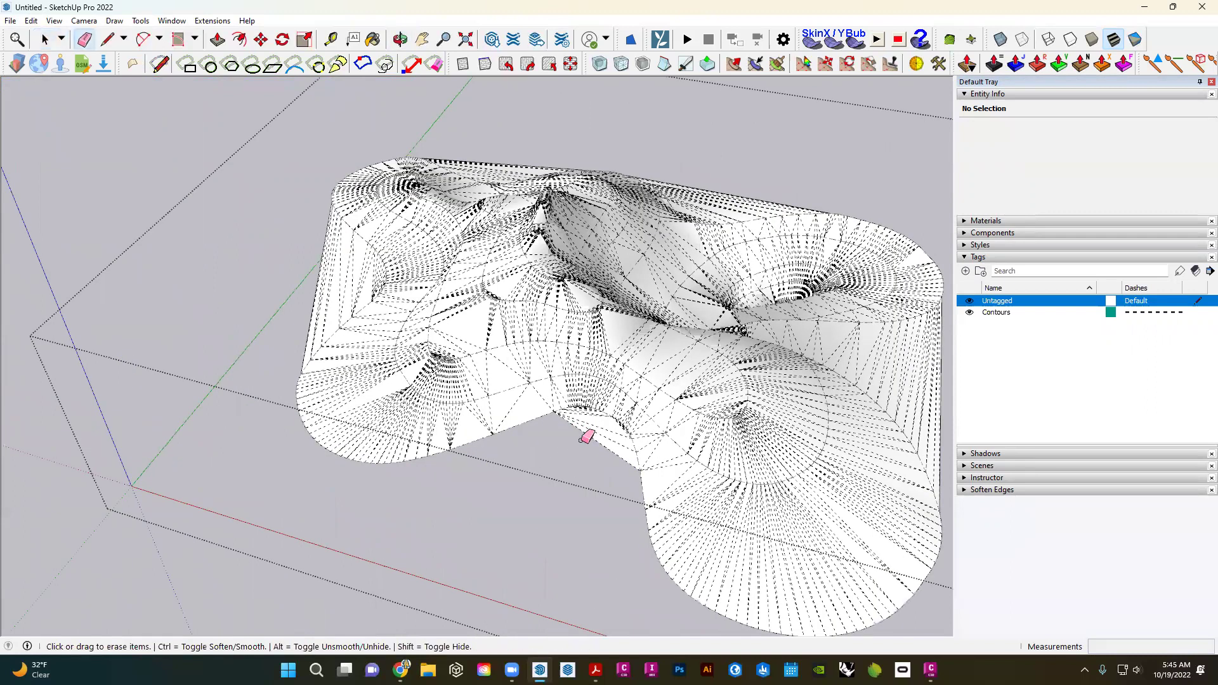
scroll(588, 402, "up", 3)
left_click_drag(585, 382, 610, 389)
- Erase the remaining sliver triangles outside the contour along the curved inner edge of the front bay
scroll(611, 389, "up", 2)
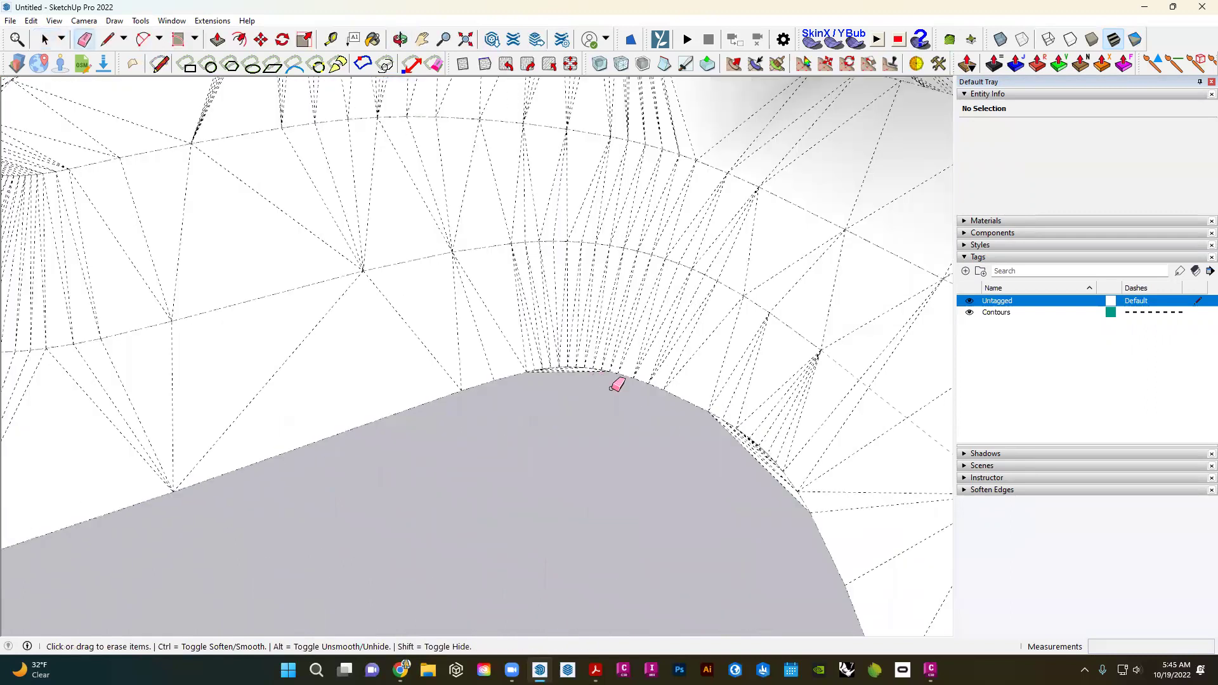
left_click_drag(746, 455, 759, 445)
scroll(760, 444, "up", 2)
scroll(760, 444, "up", 2)
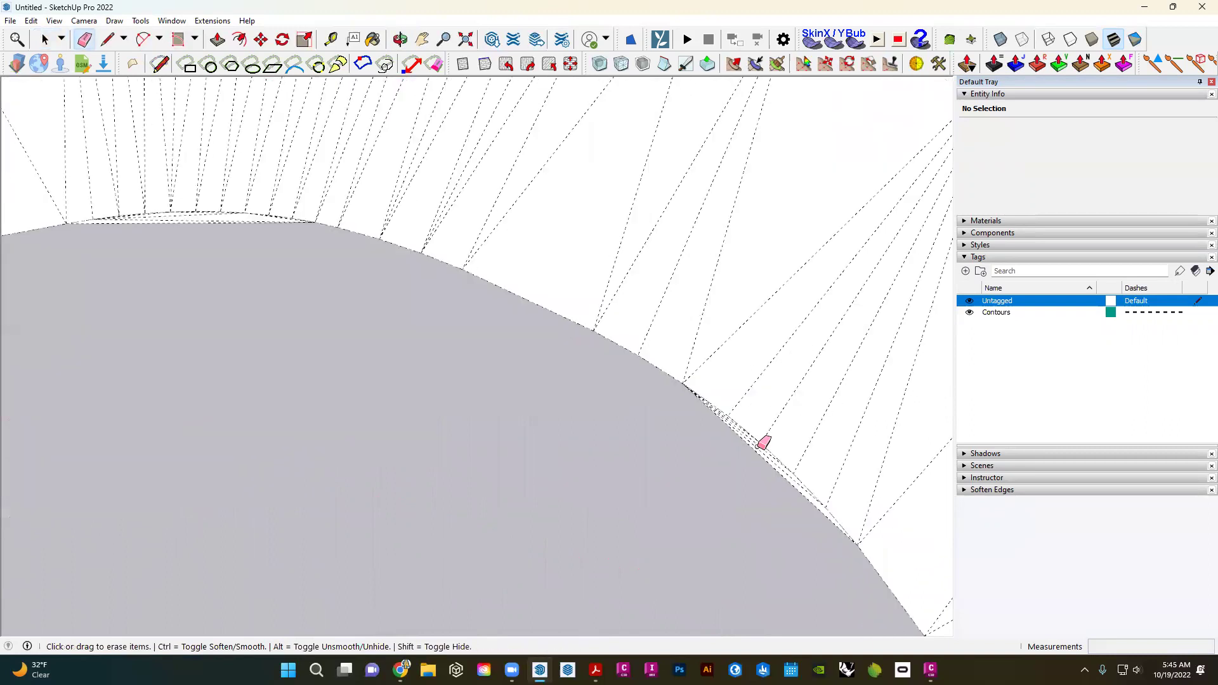
scroll(715, 414, "up", 1)
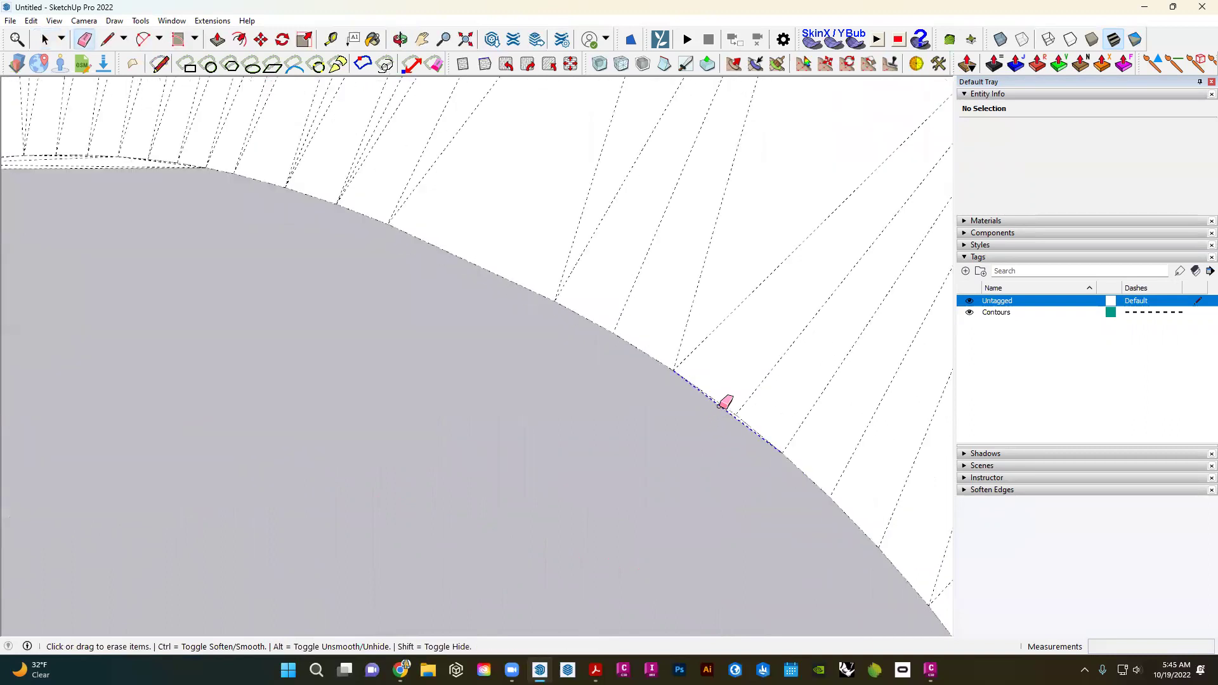
left_click_drag(719, 406, 693, 415)
scroll(692, 419, "down", 4)
scroll(424, 319, "up", 2)
left_click_drag(425, 319, 471, 348)
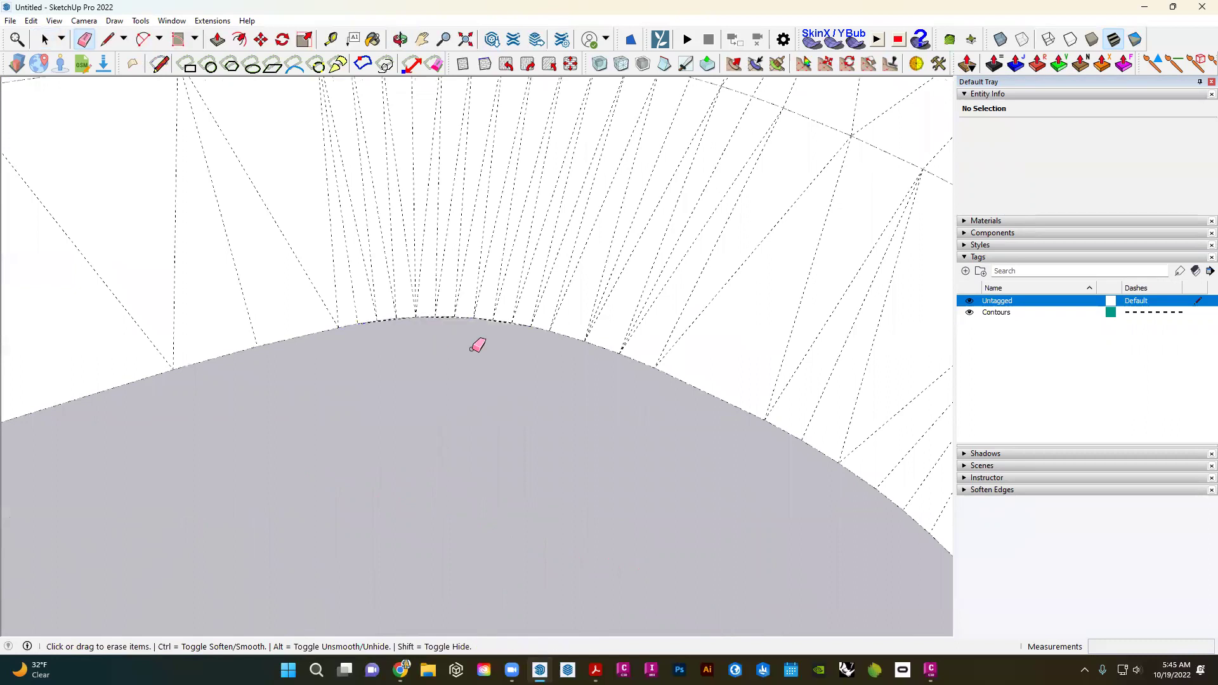
scroll(471, 349, "down", 2)
- Erase the excess faces and slivers outside the outer contour in the bay on the terrain's side facing the green axis
scroll(357, 335, "down", 3)
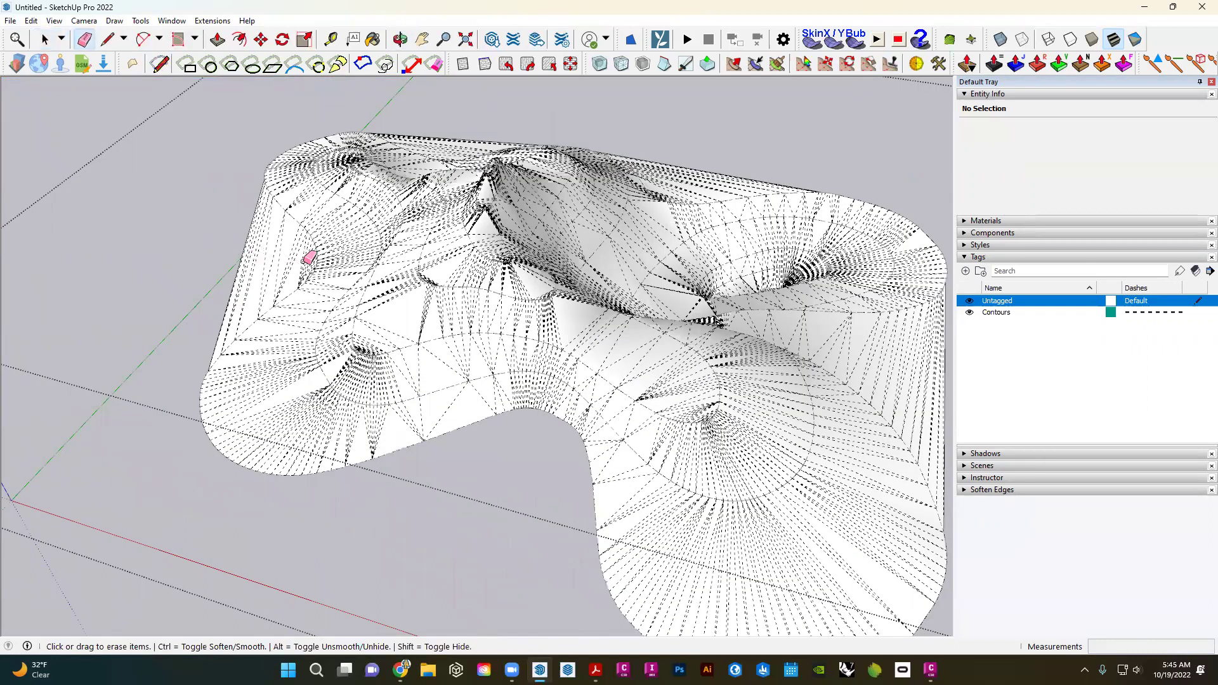
scroll(311, 263, "up", 2)
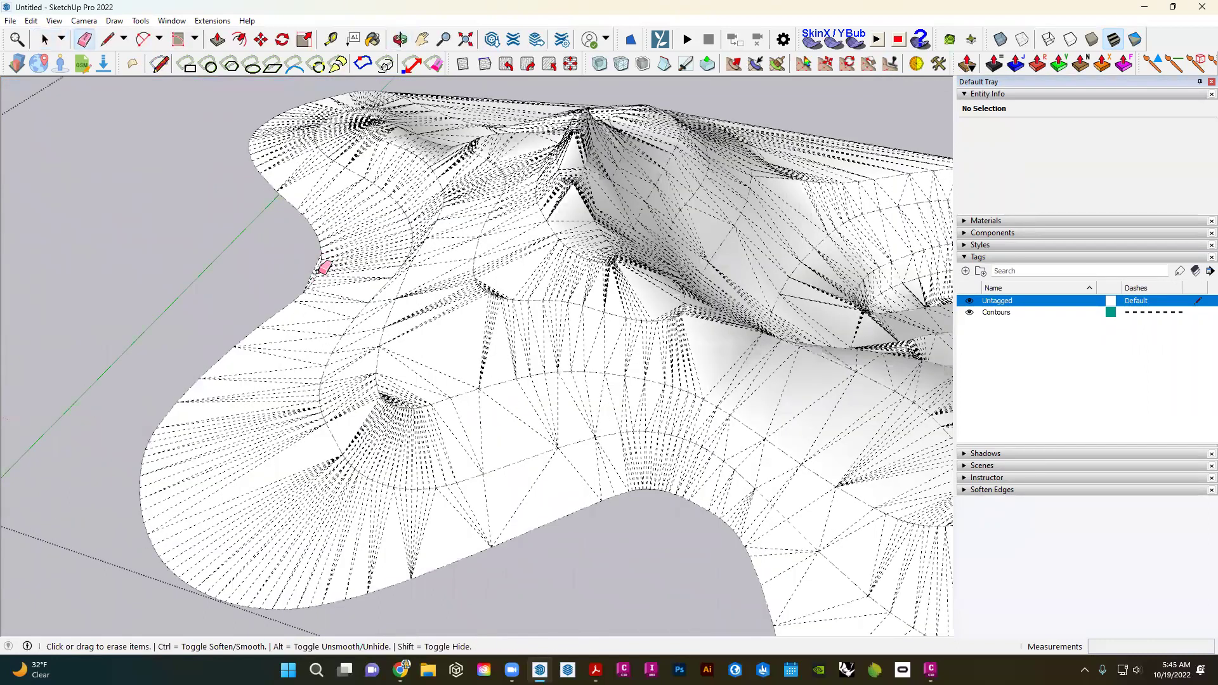
scroll(294, 241, "up", 5)
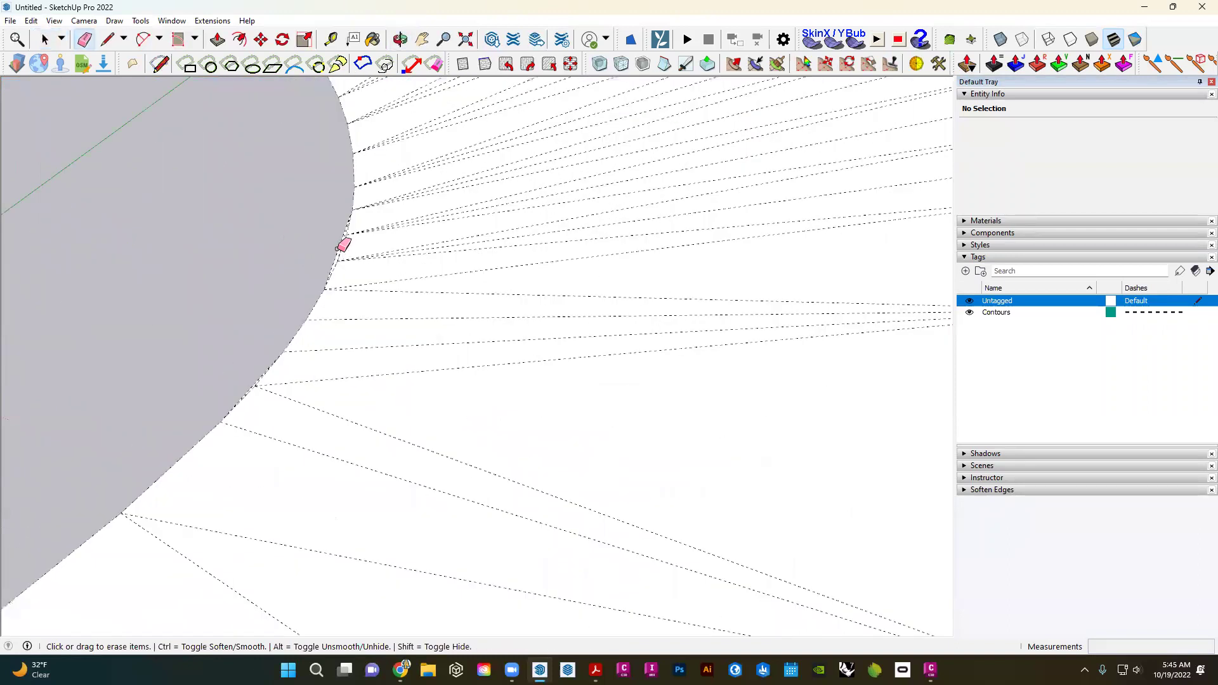
scroll(361, 305, "down", 5)
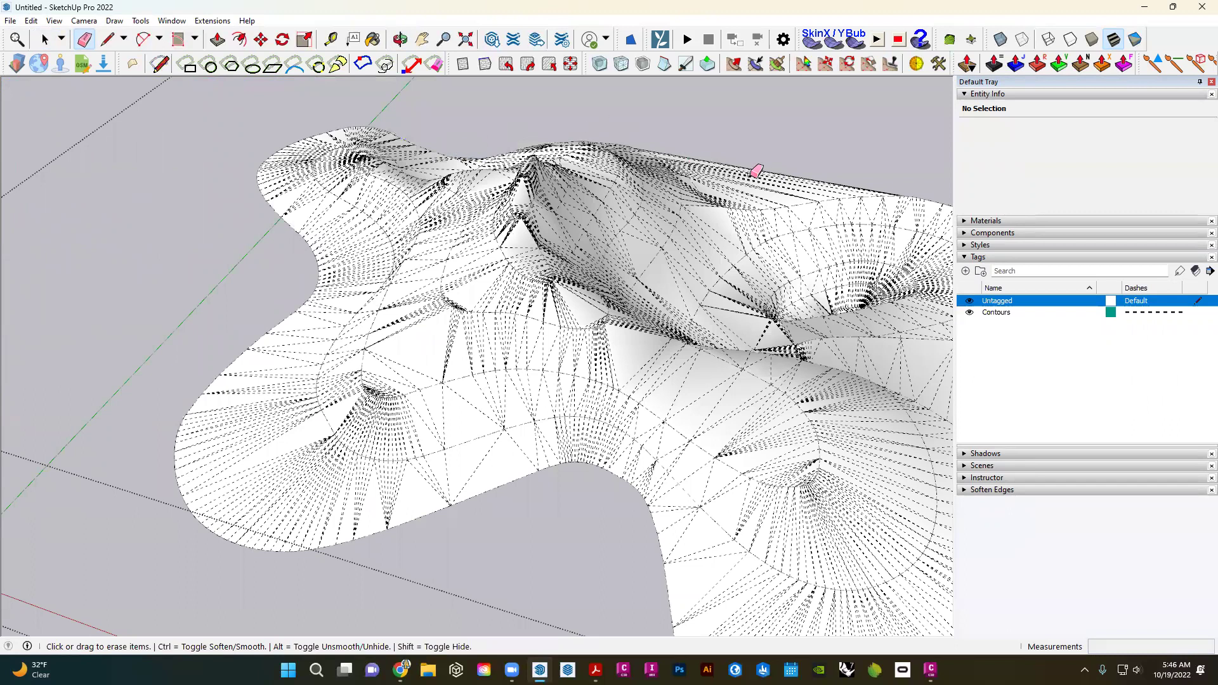
- Erase the excess faces outside the outer contour in the bays along the back of the terrain
middle_click_drag(756, 170, 725, 198)
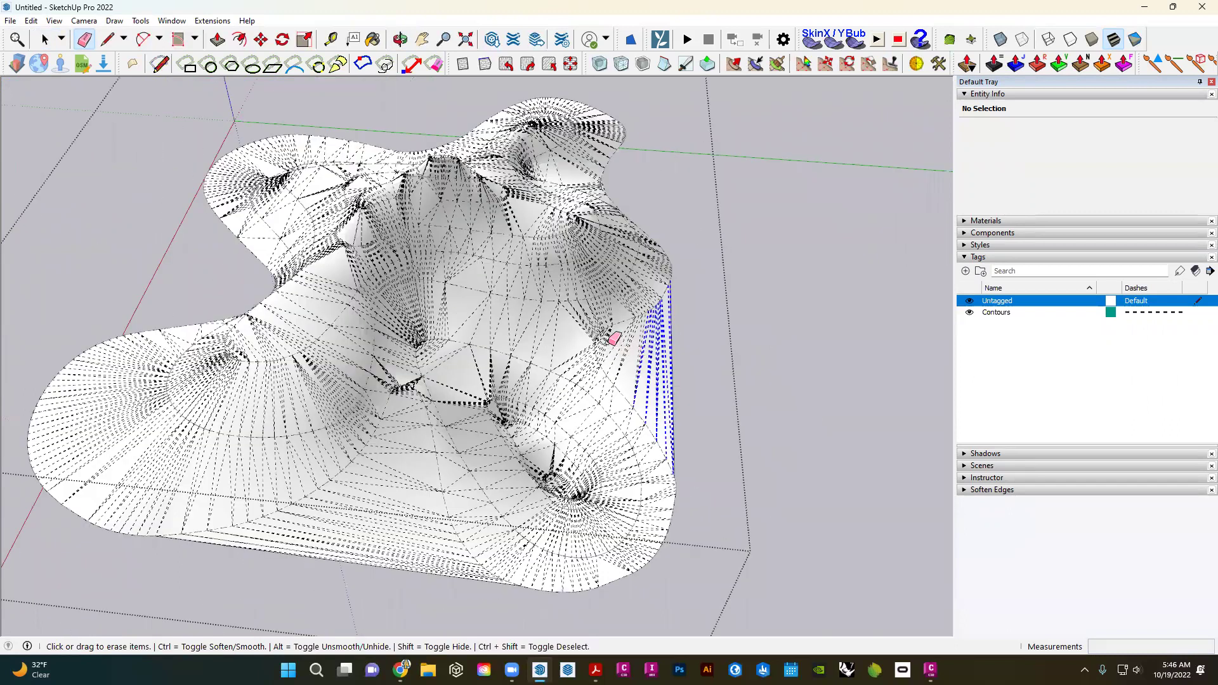
left_click_drag(614, 338, 606, 335)
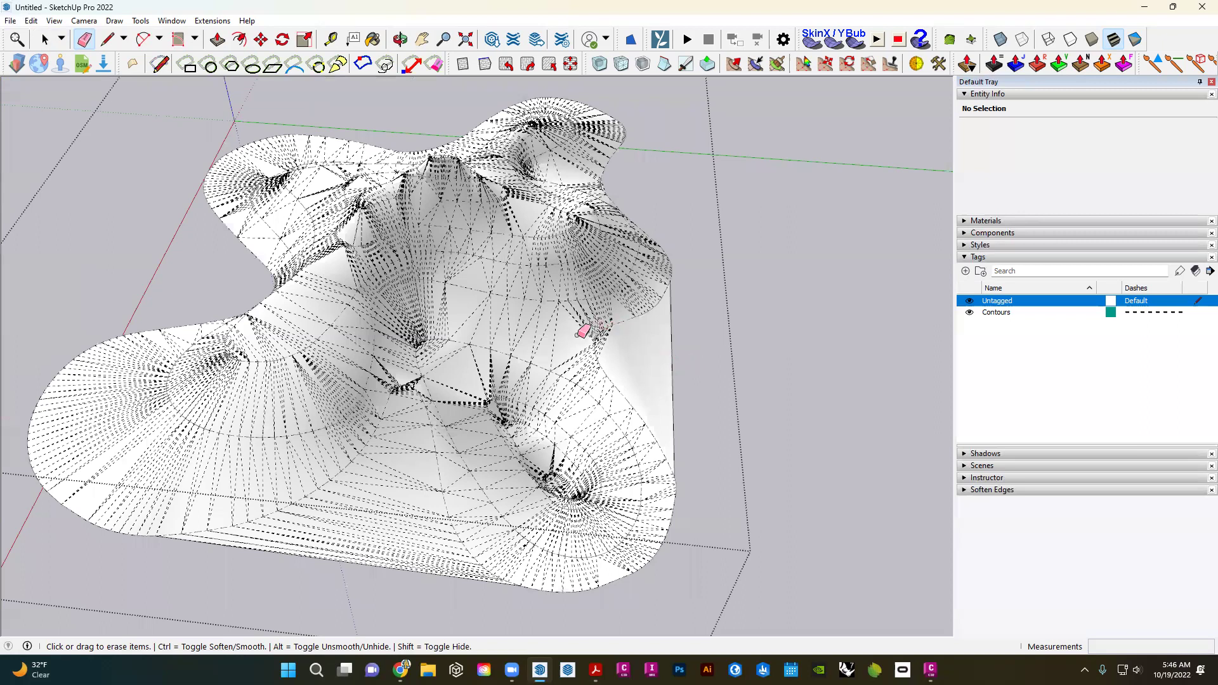
scroll(582, 330, "up", 5)
scroll(593, 339, "down", 1)
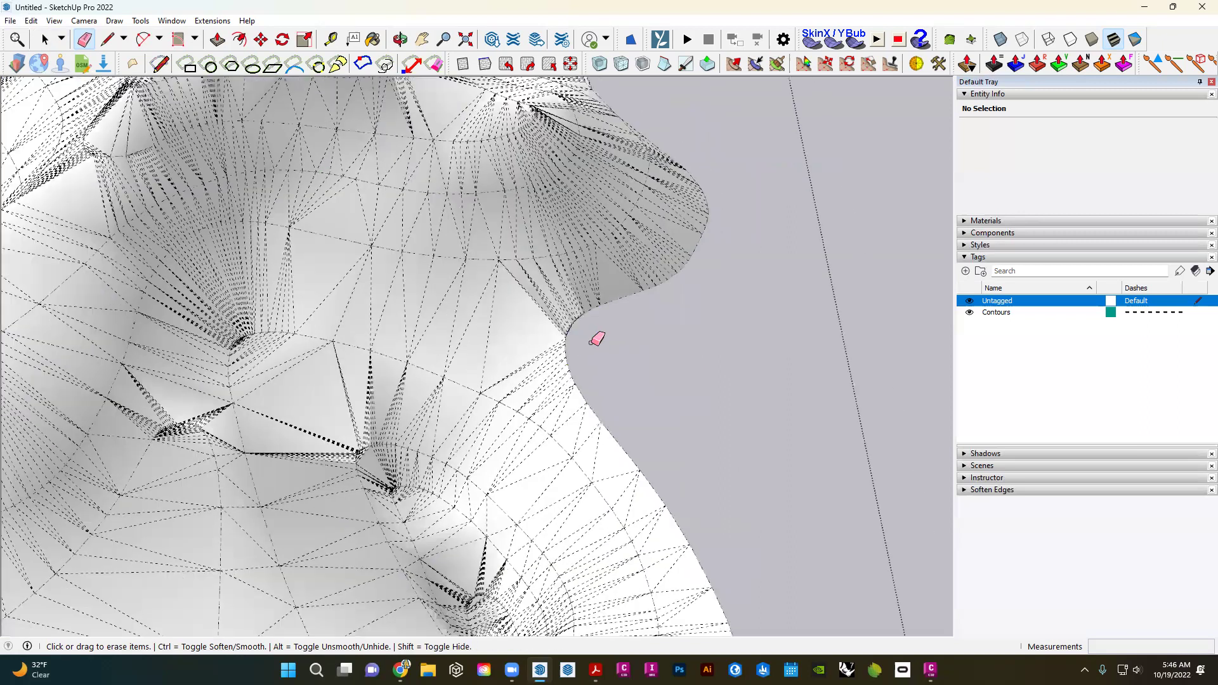
scroll(598, 462, "down", 4)
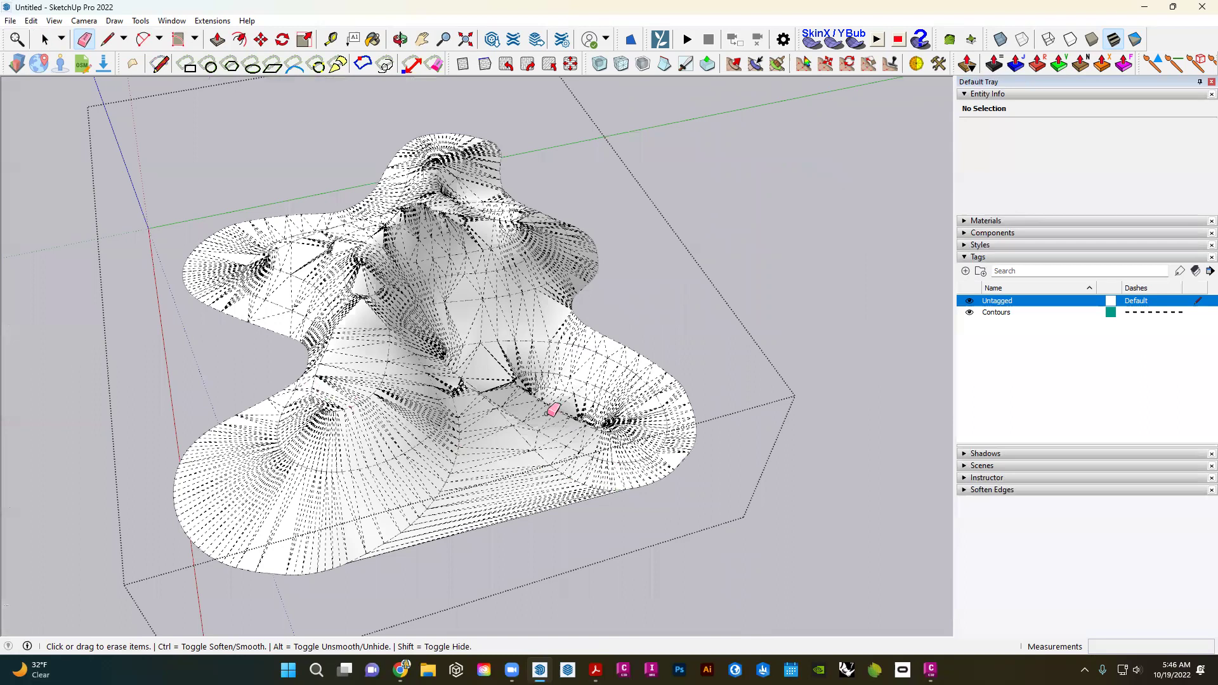
- Erase the long triangulated faces spanning the last open bay between the two far lobes of the terrain
scroll(592, 405, "down", 4)
scroll(606, 416, "up", 5)
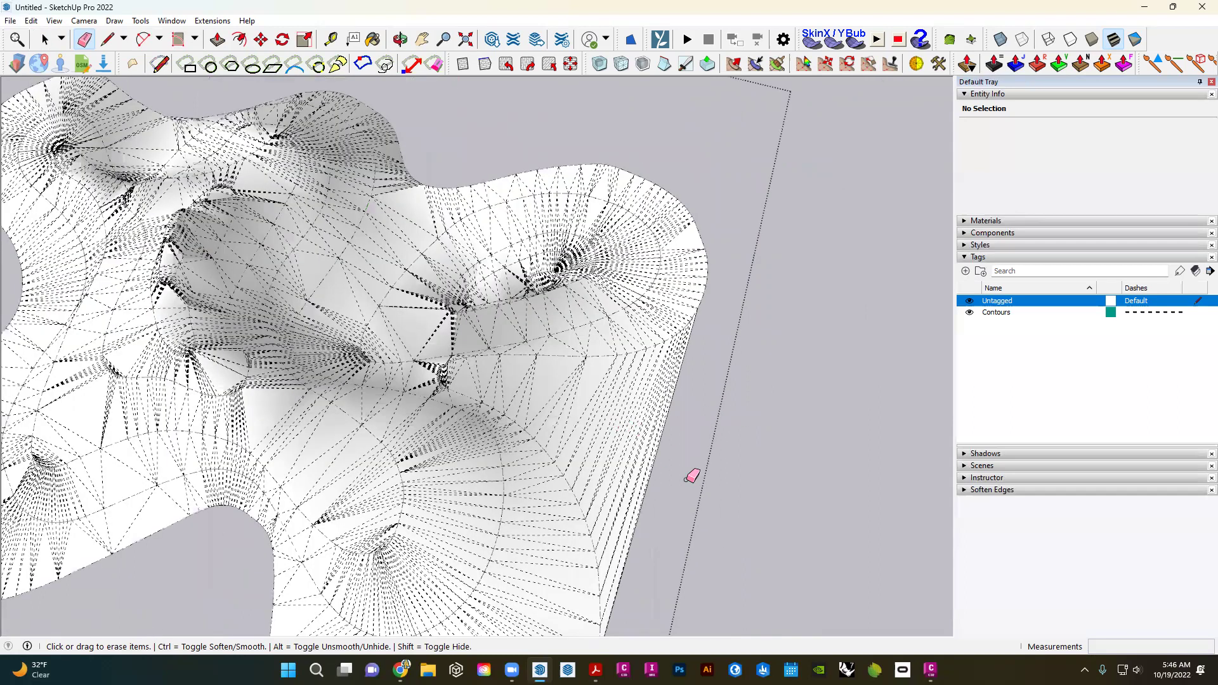
scroll(387, 344, "up", 3)
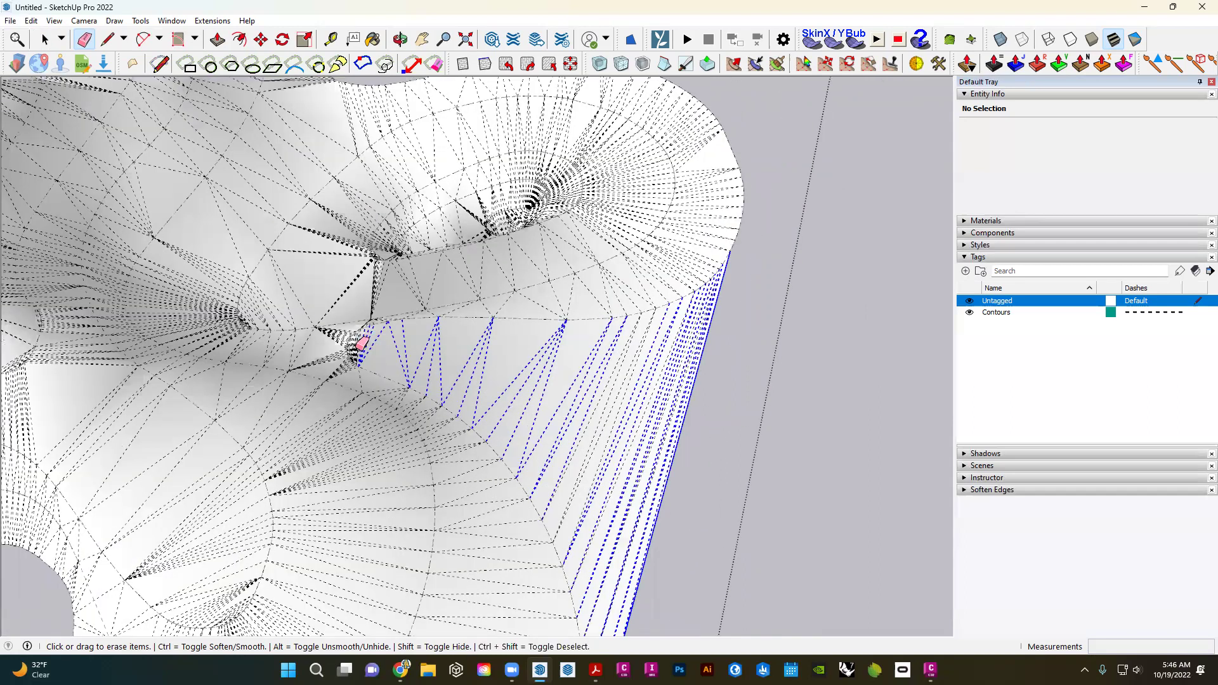
left_click_drag(456, 361, 660, 476)
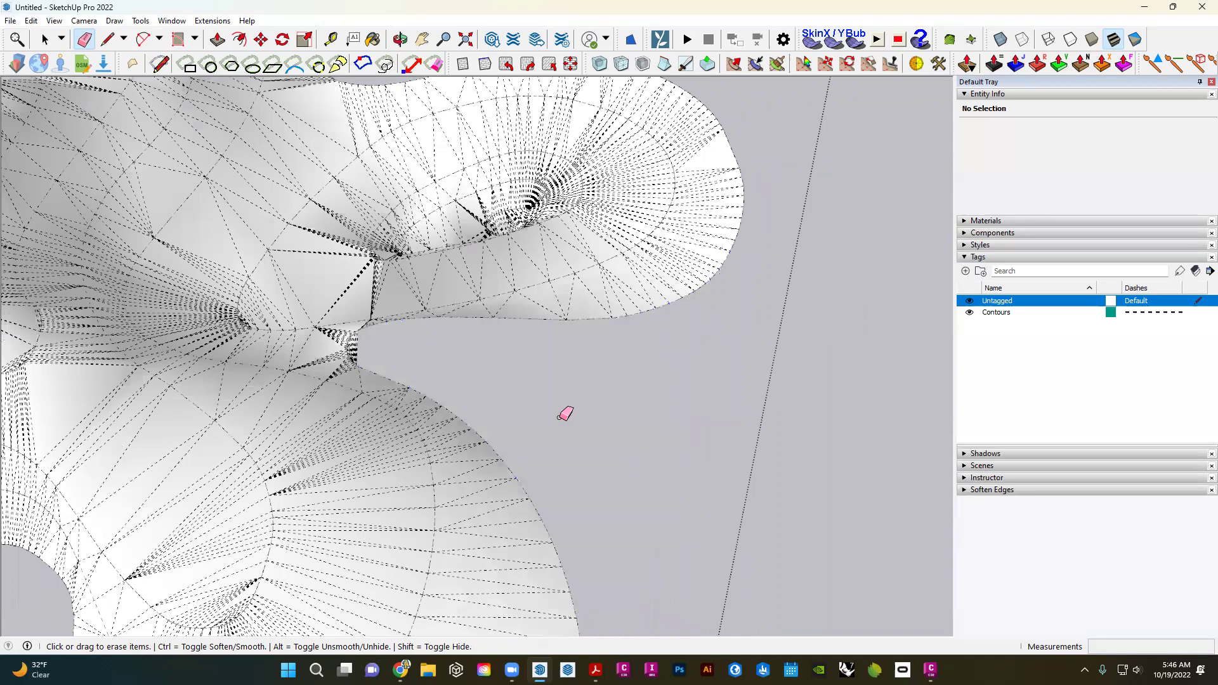
- Erase the leftover sliver triangles outside the contour at the tight inner end of that last bay
scroll(356, 343, "up", 2)
scroll(357, 344, "up", 4)
left_click_drag(389, 354, 354, 382)
scroll(359, 400, "up", 4)
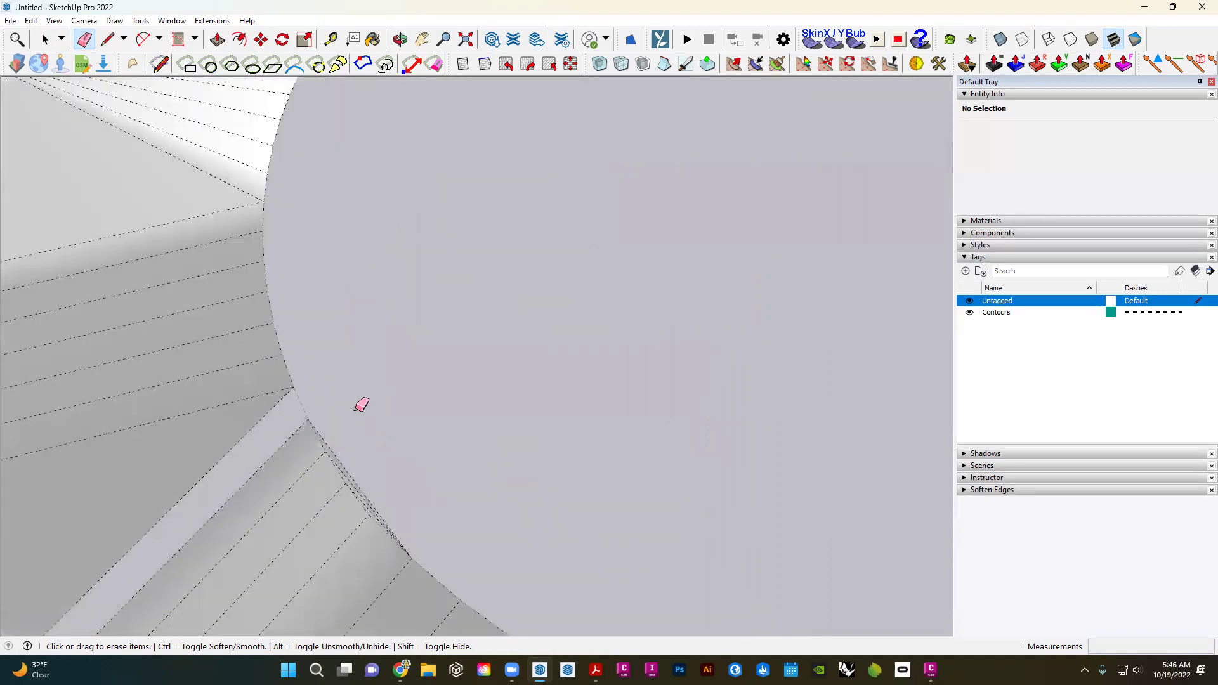
scroll(359, 403, "down", 3)
mouse_move(533, 410)
left_mouse_down()
mouse_move(397, 416)
mouse_move(352, 442)
mouse_move(467, 386)
mouse_move(550, 383)
mouse_move(501, 379)
left_mouse_up()
scroll(377, 501, "up", 3)
scroll(355, 561, "down", 5)
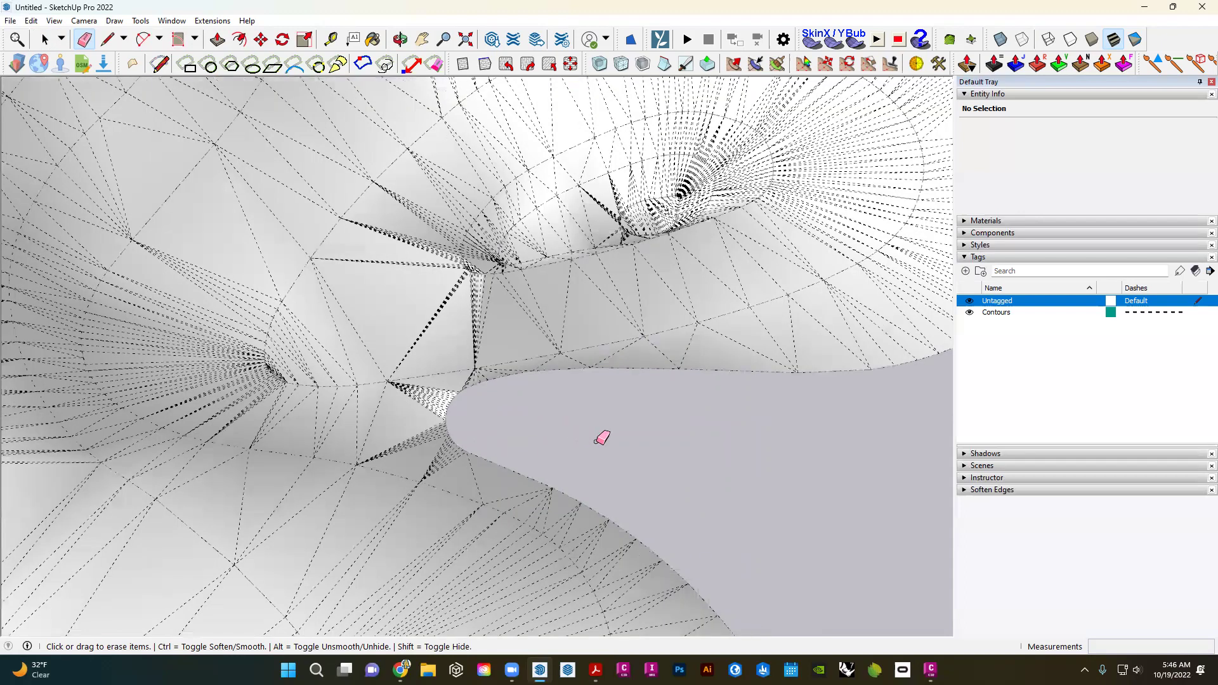
scroll(620, 434, "down", 10)
- Close the terrain group and turn off the display of hidden geometry
key("space")
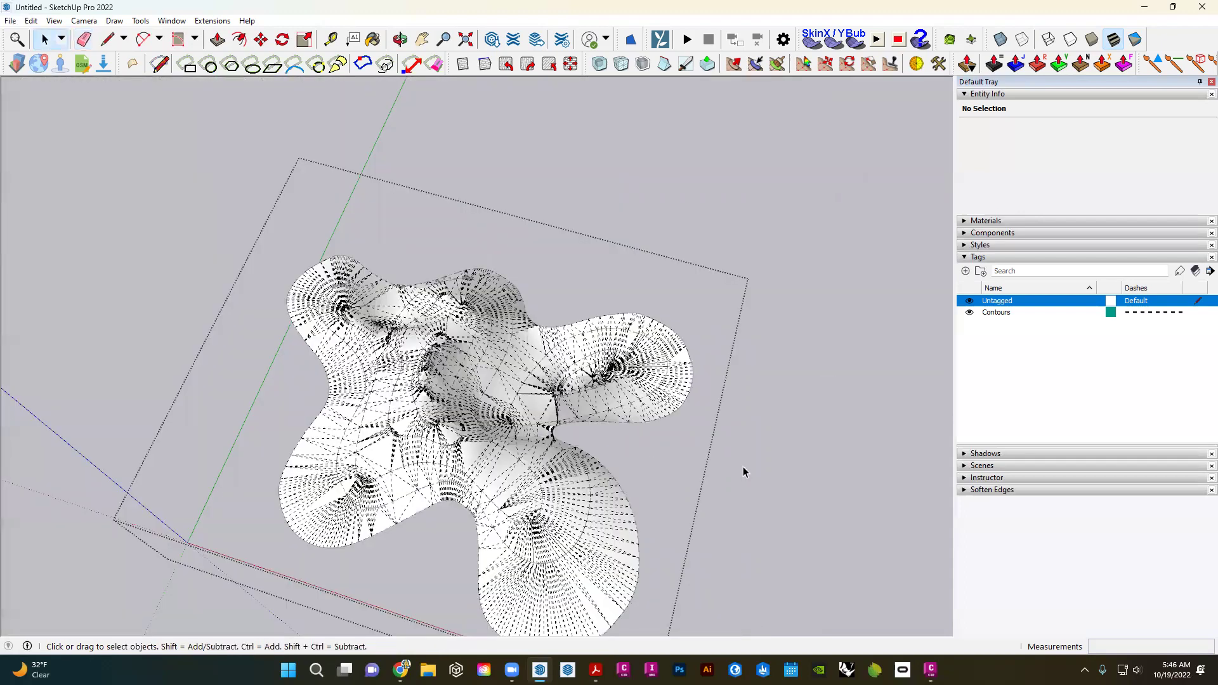
mouse_move(184, 403)
middle_mouse_down()
mouse_move(257, 229)
mouse_move(321, 219)
middle_mouse_up()
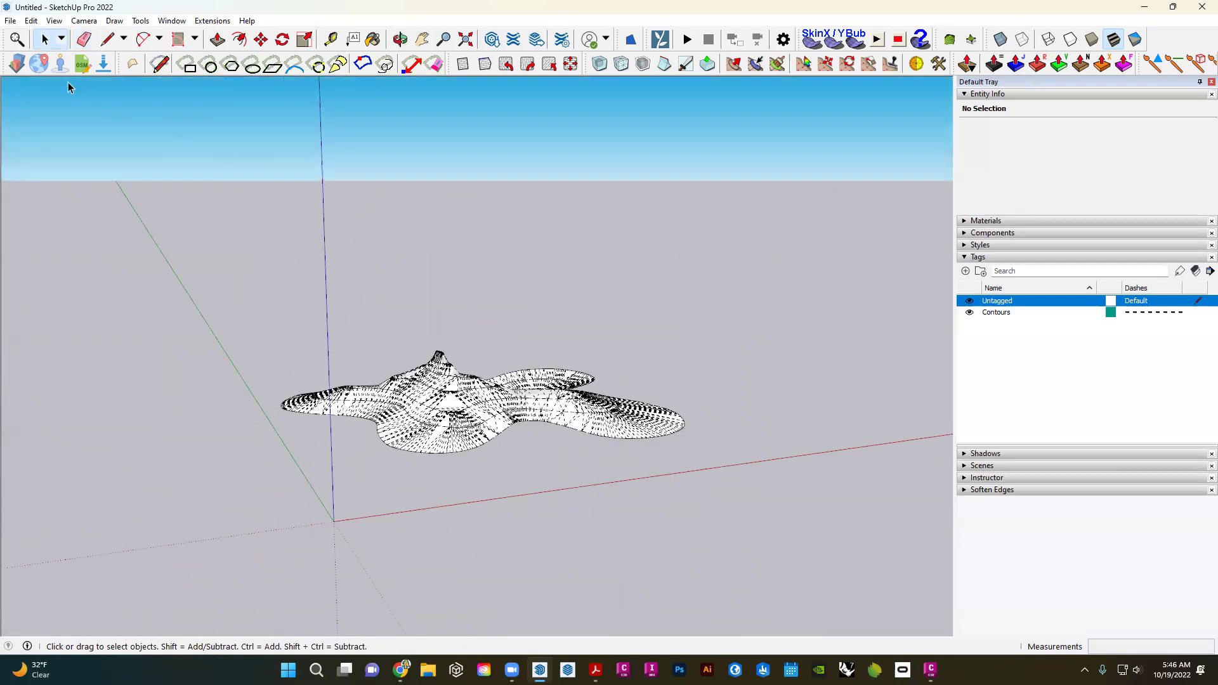
left_click(54, 21)
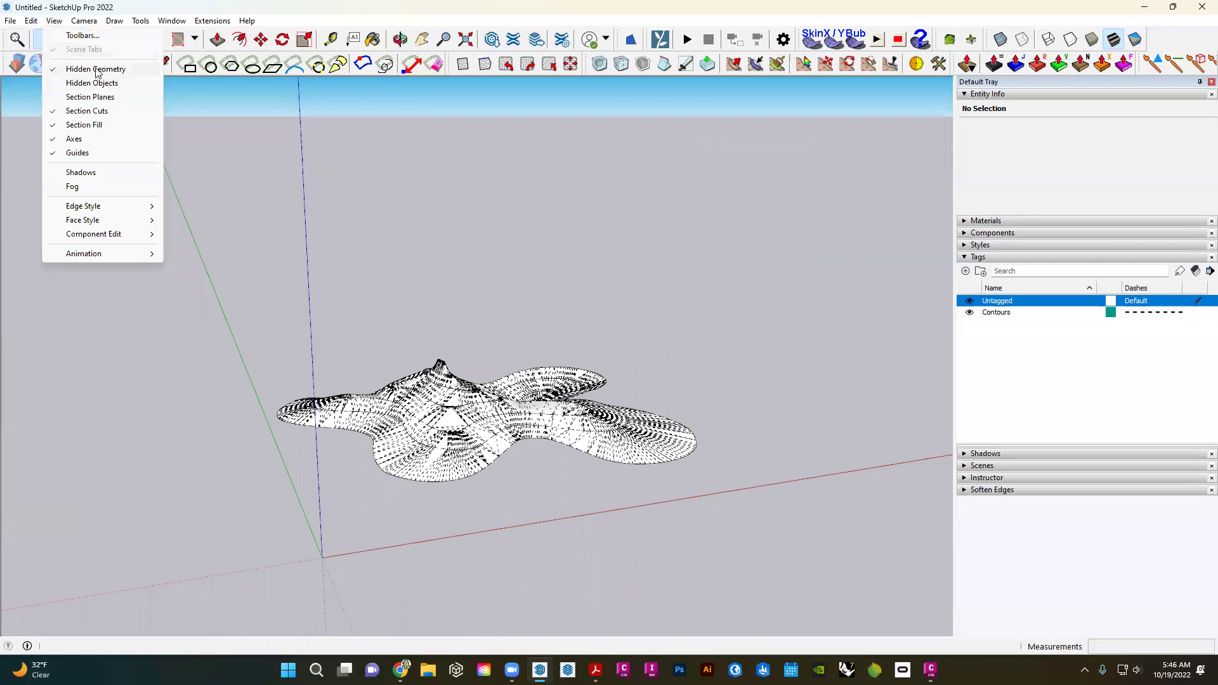
left_click(96, 70)
mouse_move(419, 254)
middle_mouse_down()
mouse_move(454, 279)
mouse_move(523, 280)
mouse_move(511, 291)
middle_mouse_up()
scroll(512, 295, "down", 2)
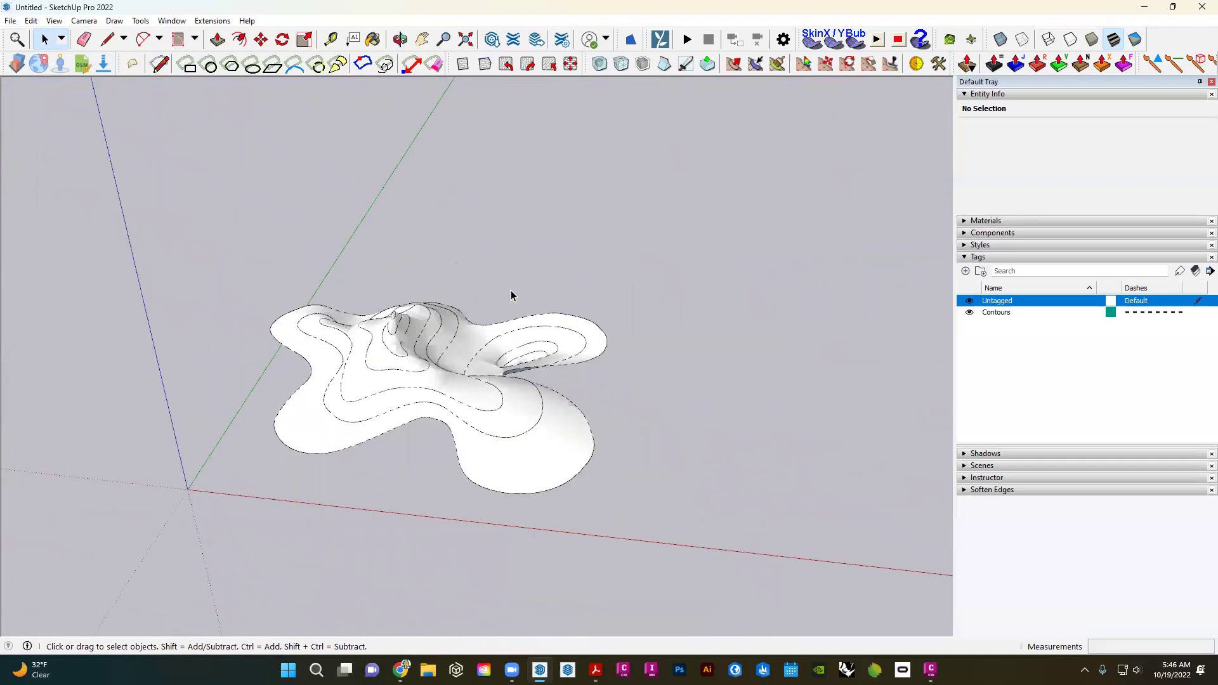
scroll(512, 295, "up", 8)
scroll(511, 295, "down", 4)
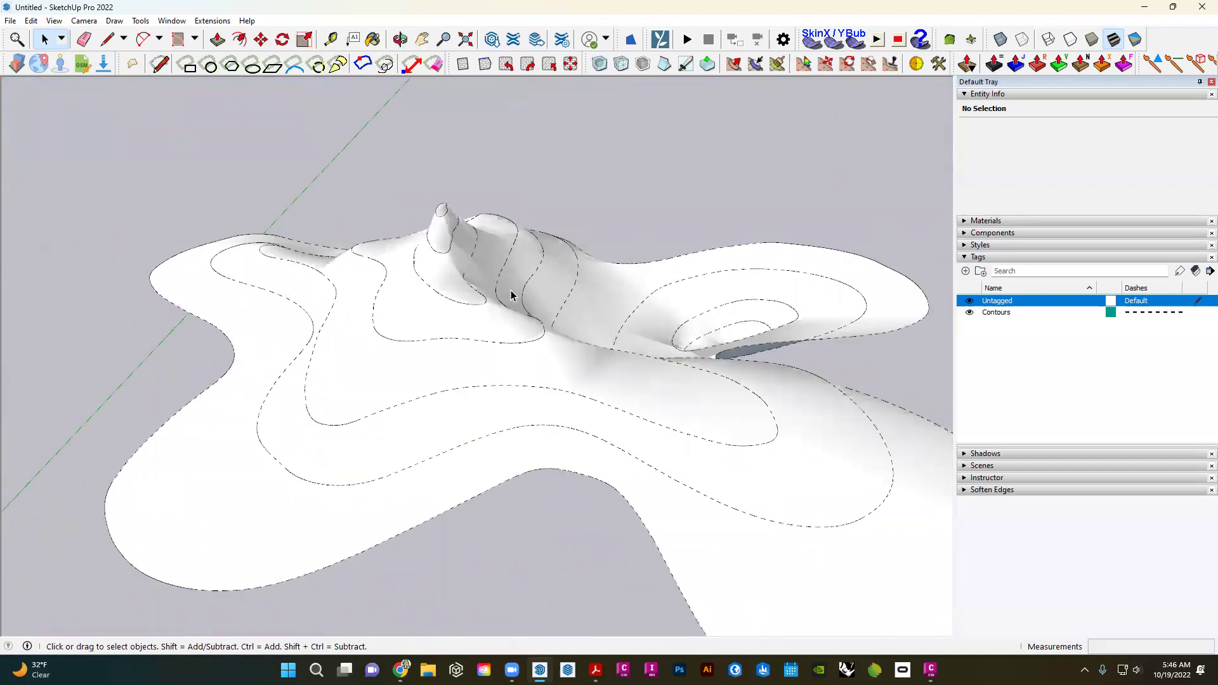
- Open the shadow settings and turn on shadows for the terrain model
left_click(999, 258)
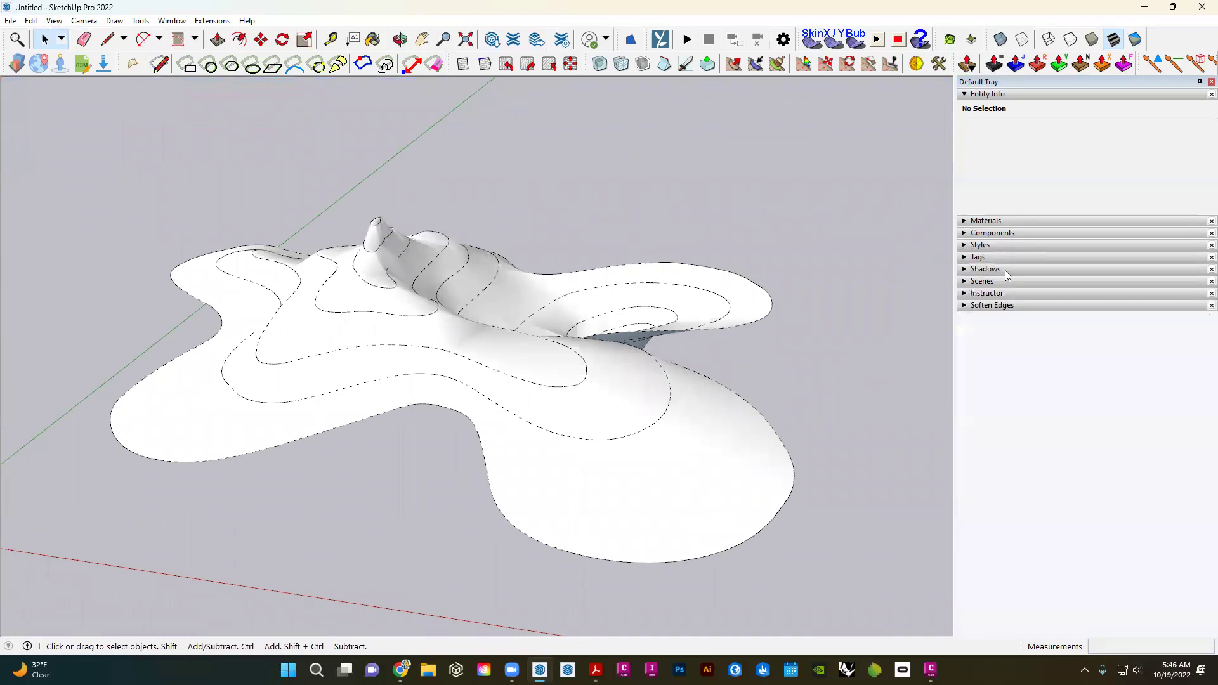
left_click(1006, 272)
left_click(968, 290)
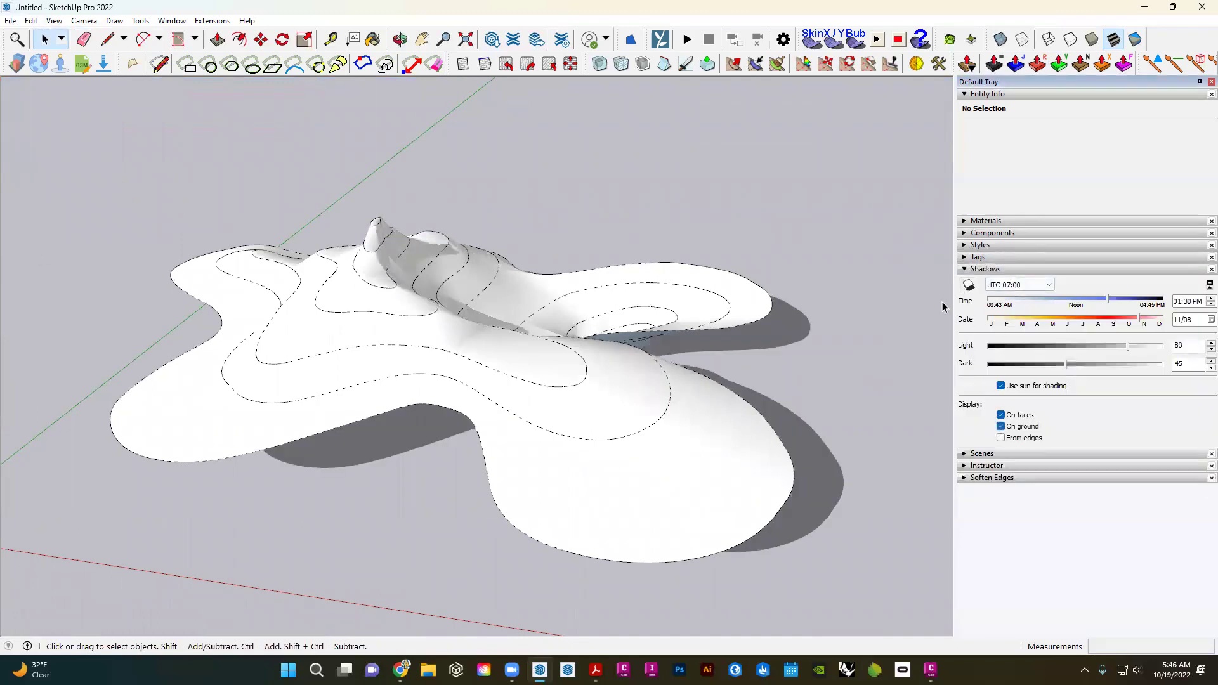
middle_click_drag(694, 356, 990, 381)
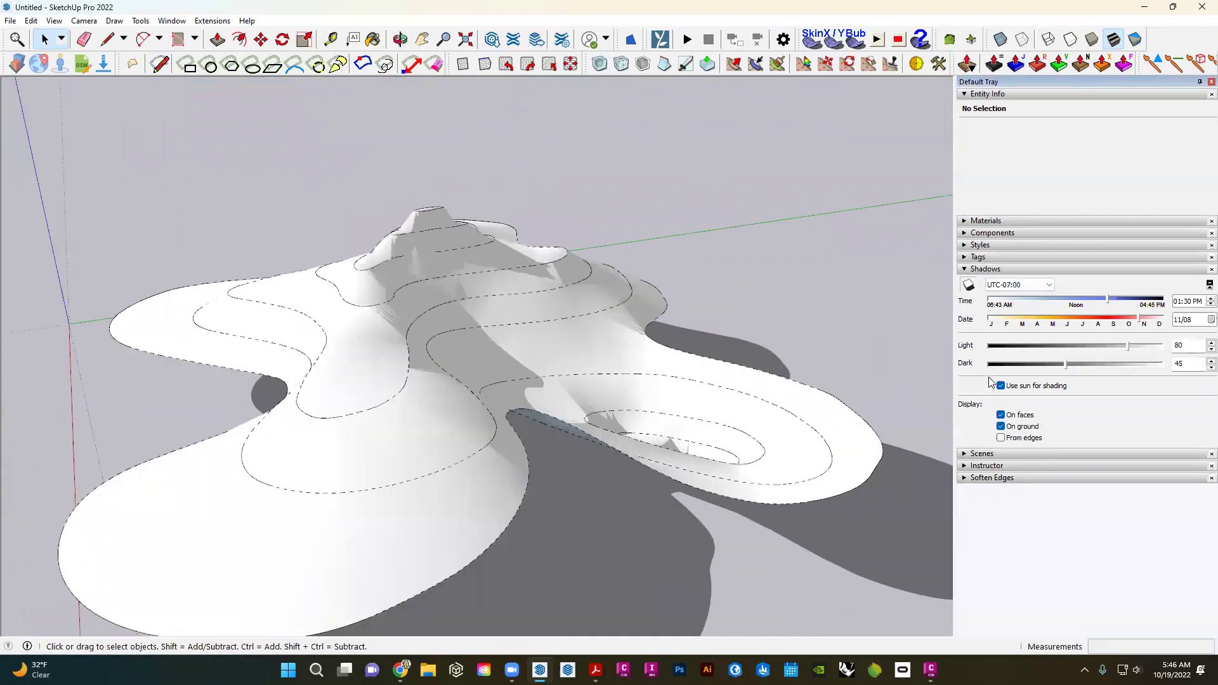
- Disable shadows on the ground and set the shadow time to 11:12 AM
left_click(1001, 426)
scroll(643, 392, "up", 2)
middle_click_drag(643, 388, 1132, 308)
scroll(638, 387, "up", 3)
scroll(637, 391, "down", 5)
mouse_move(1110, 303)
left_mouse_down()
mouse_move(1011, 297)
mouse_move(1069, 298)
left_mouse_up()
mouse_move(919, 296)
middle_mouse_down()
mouse_move(615, 329)
mouse_move(888, 298)
mouse_move(926, 279)
middle_mouse_up()
- Open the component browser to look at the available tree components
left_click(993, 233)
middle_click_drag(601, 260, 492, 365)
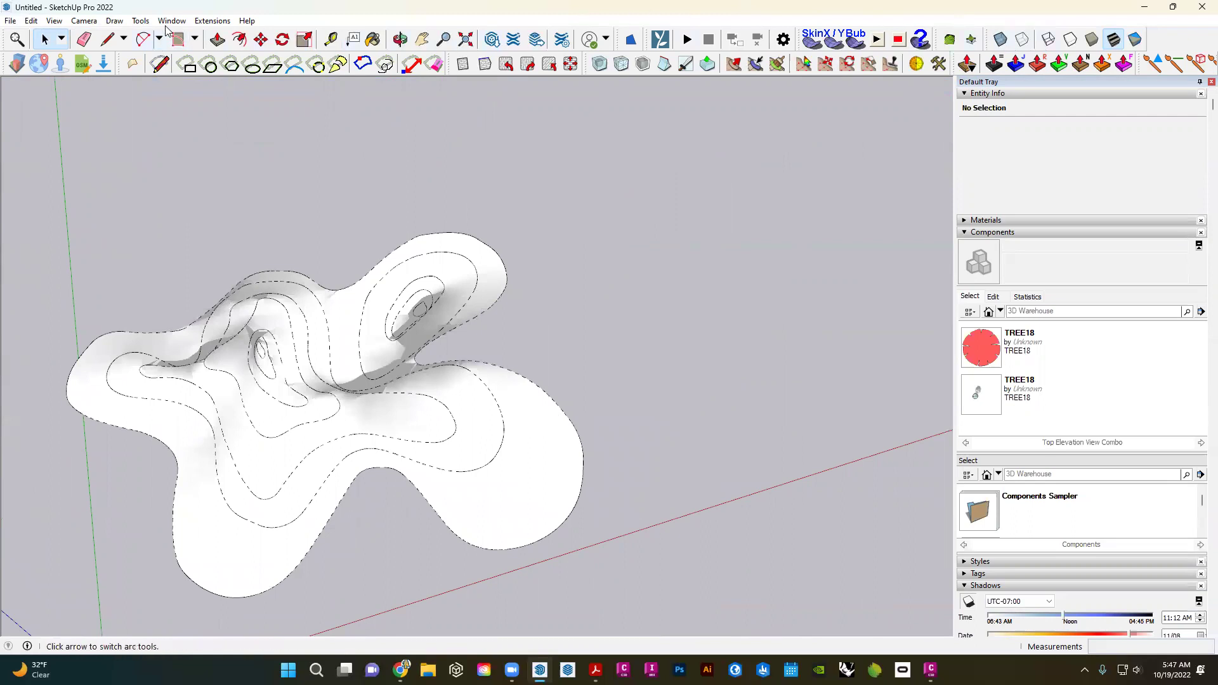
left_click(56, 21)
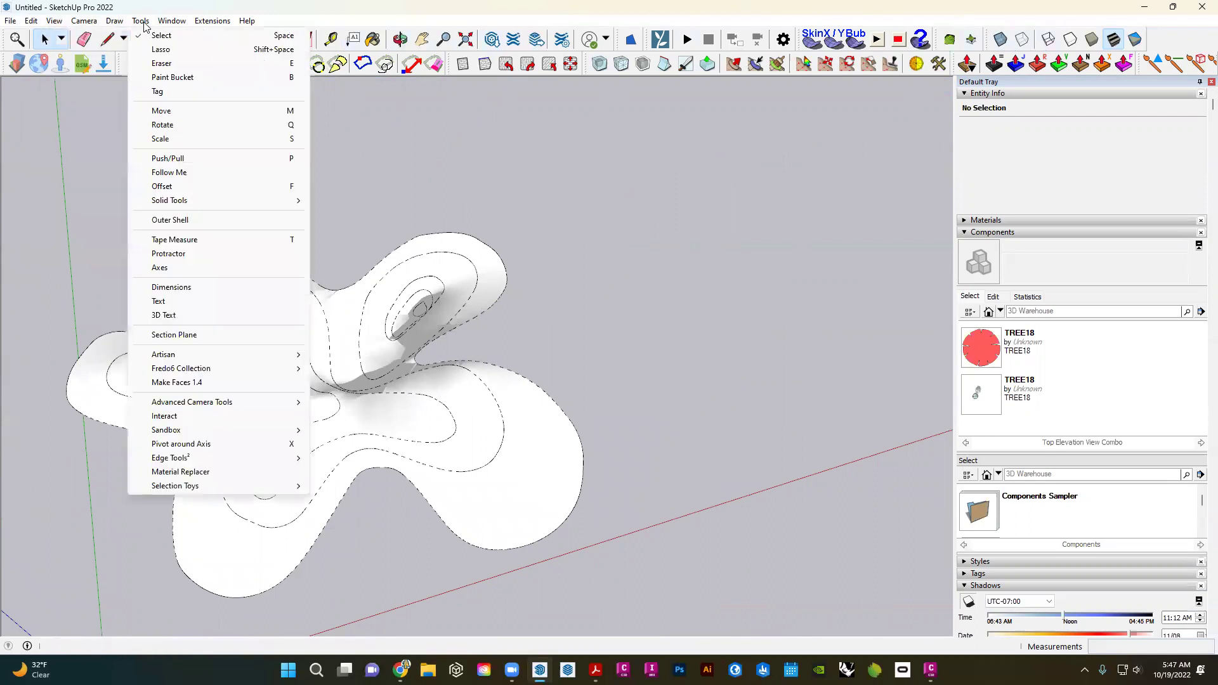
mouse_move(164, 25)
left_click(592, 120)
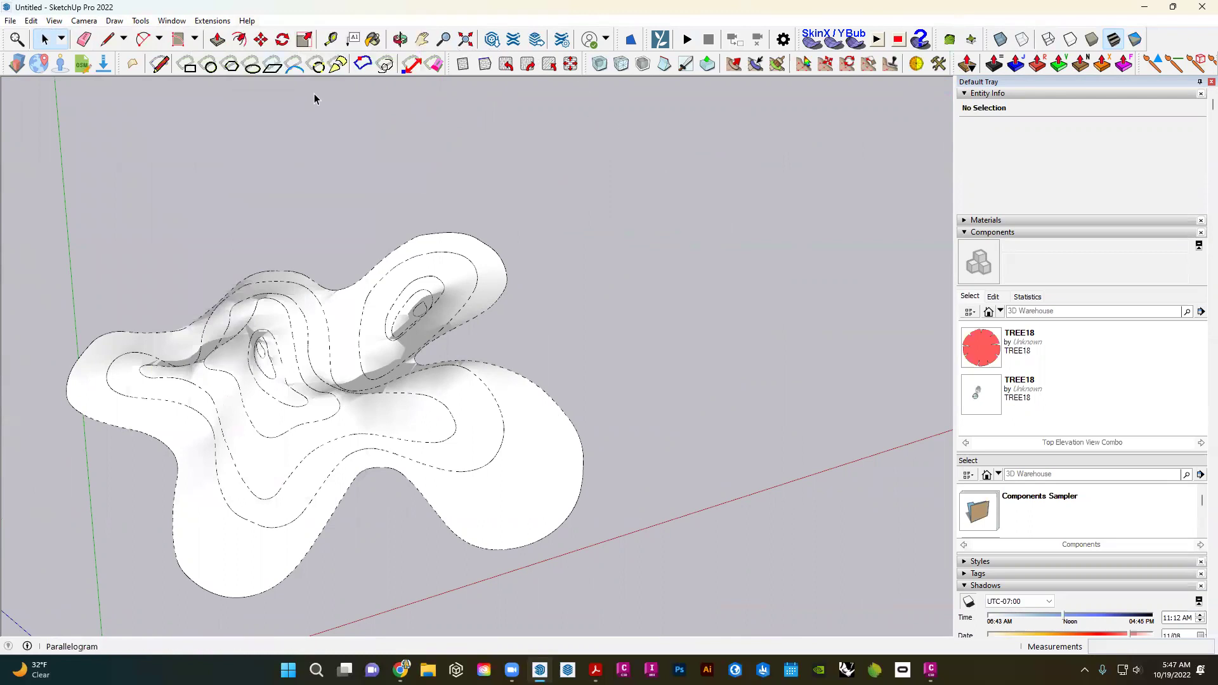
- Switch to the top view of the terrain and show the Views toolbar
key("F2")
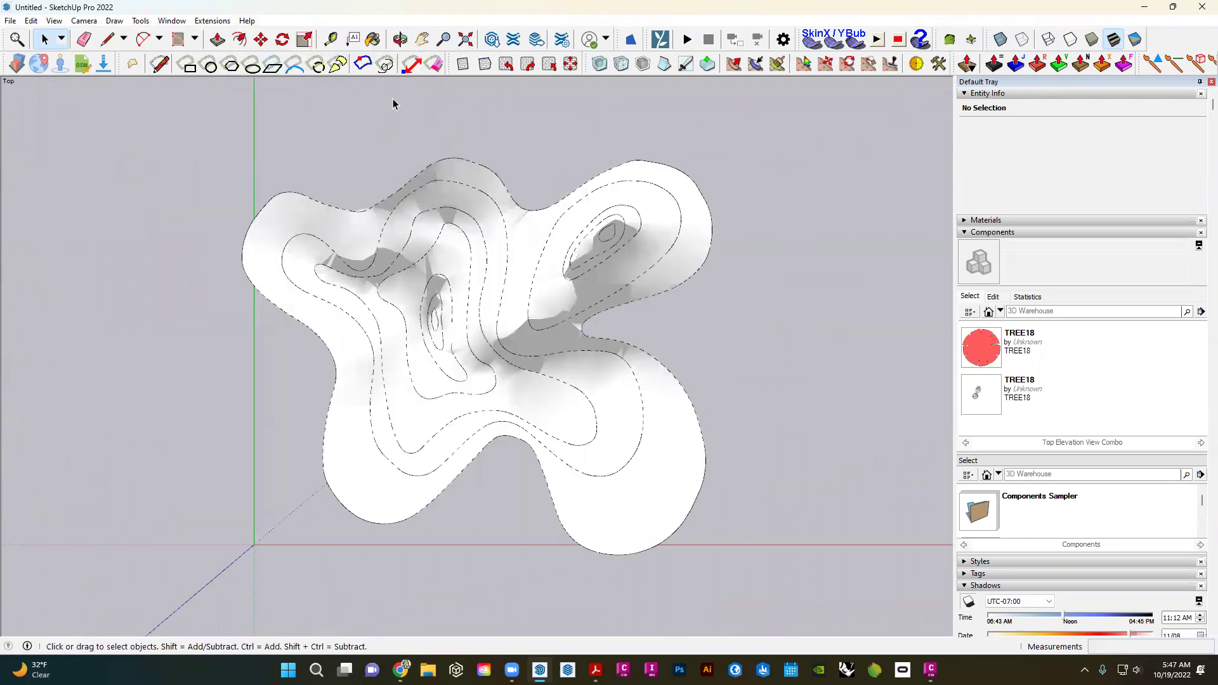
middle_click_drag(496, 157, 383, 175, "shift")
left_click(171, 21)
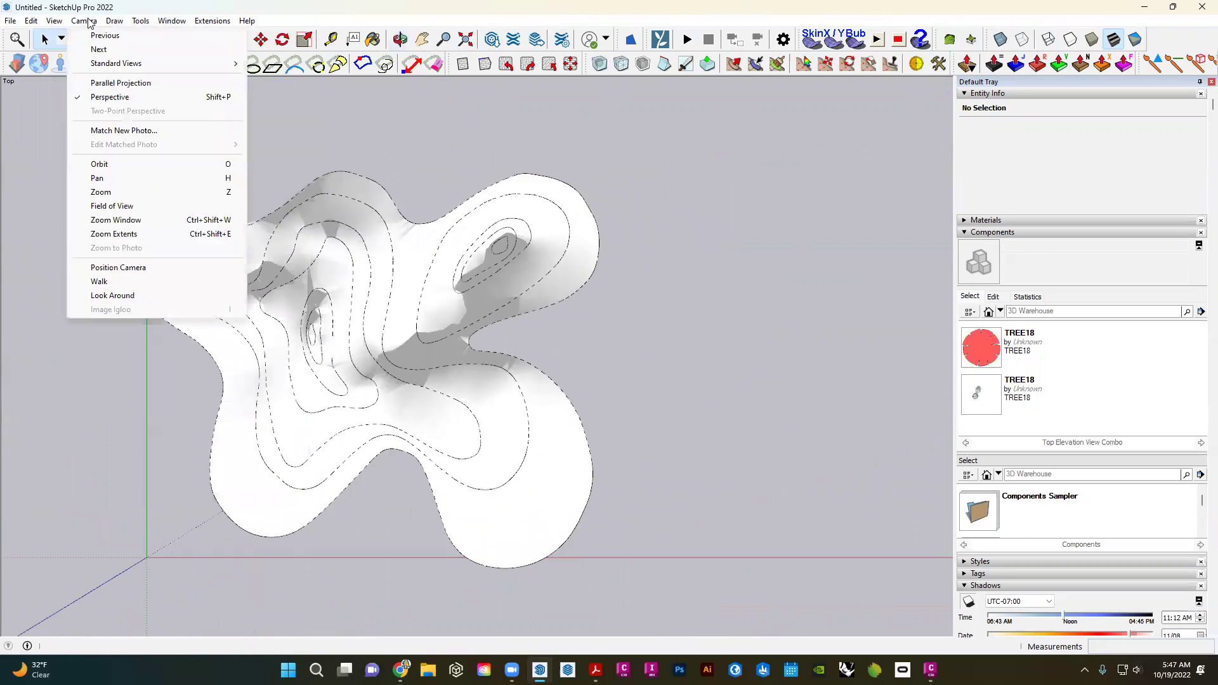
mouse_move(54, 24)
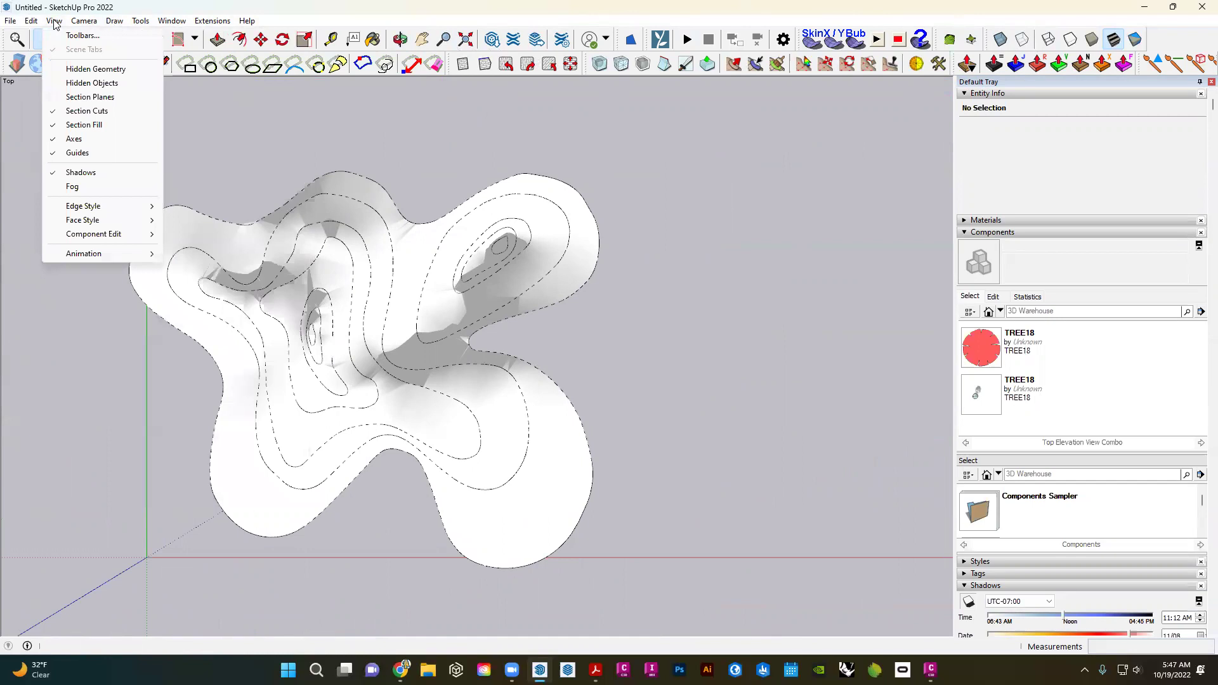
mouse_move(172, 25)
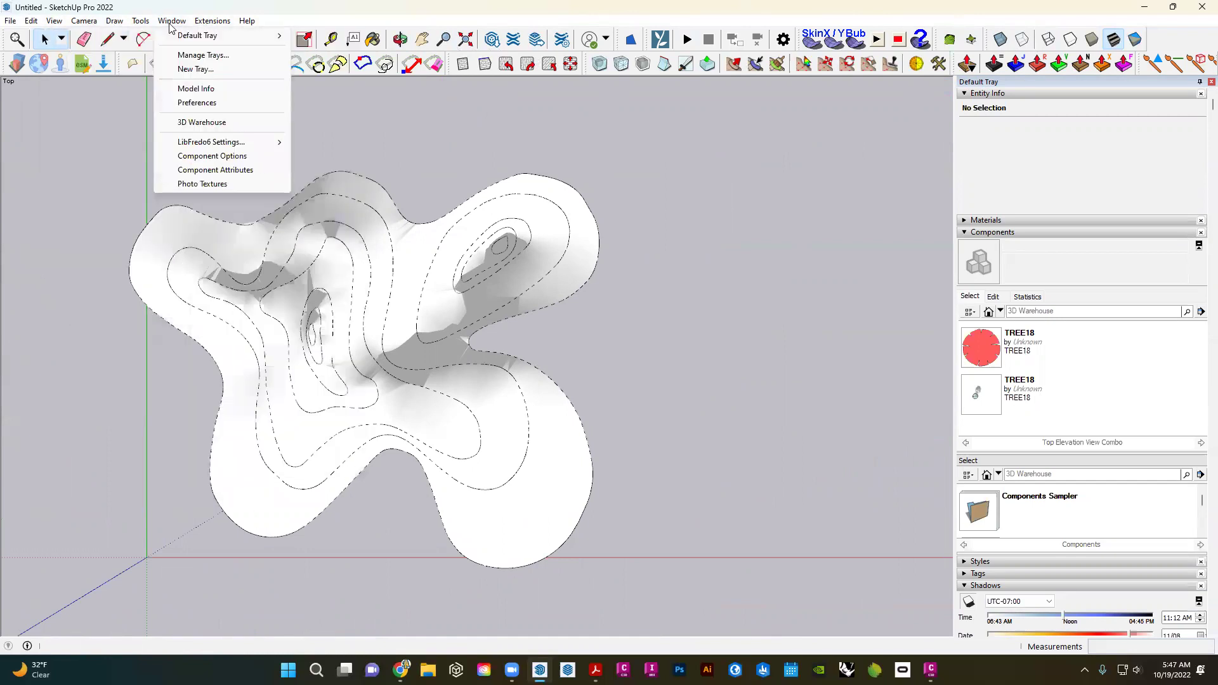
left_click(76, 36)
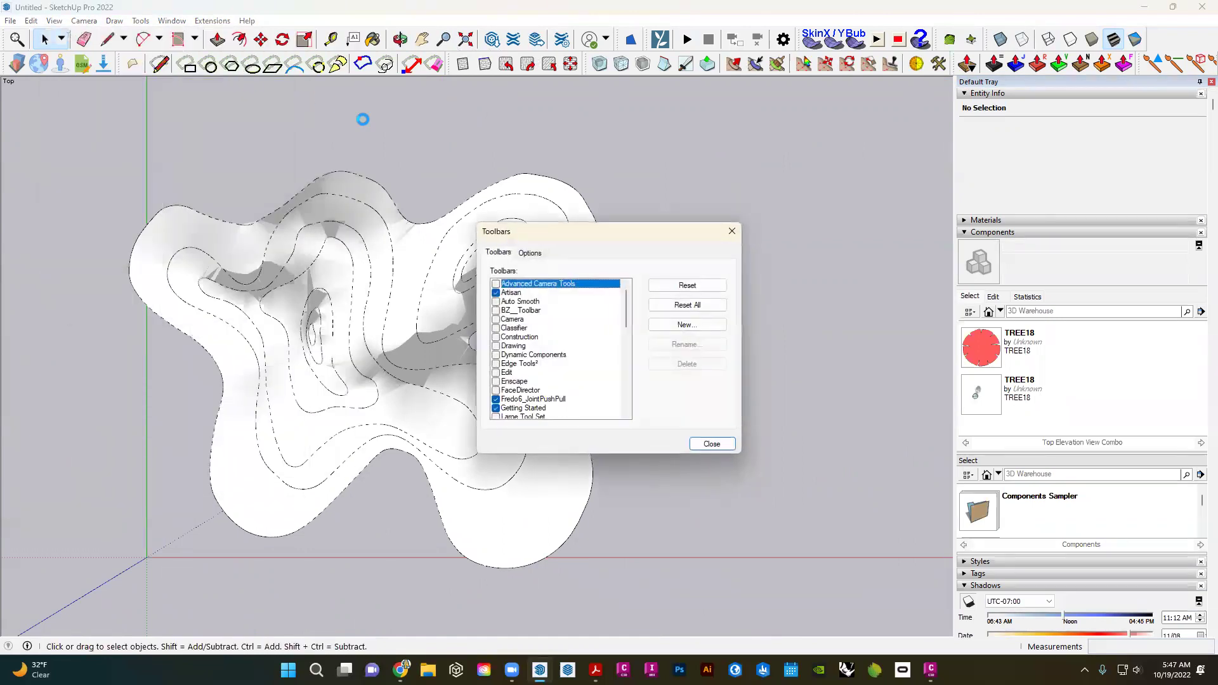
left_click(702, 442)
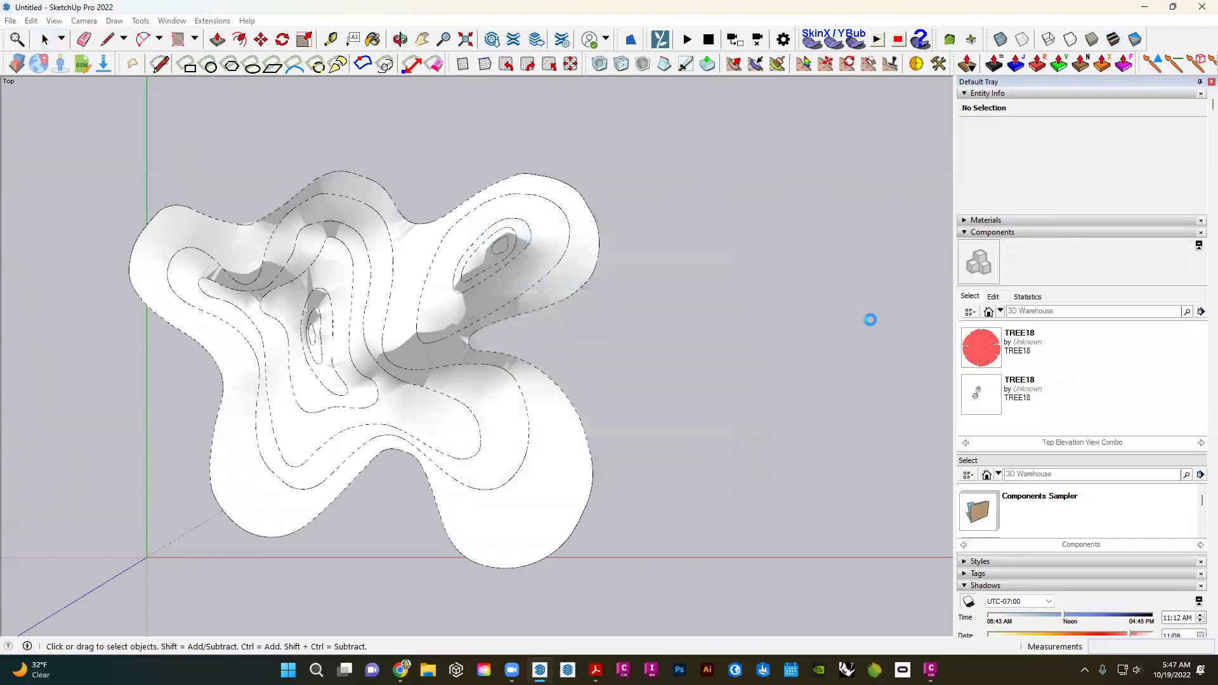
right_click(1114, 40)
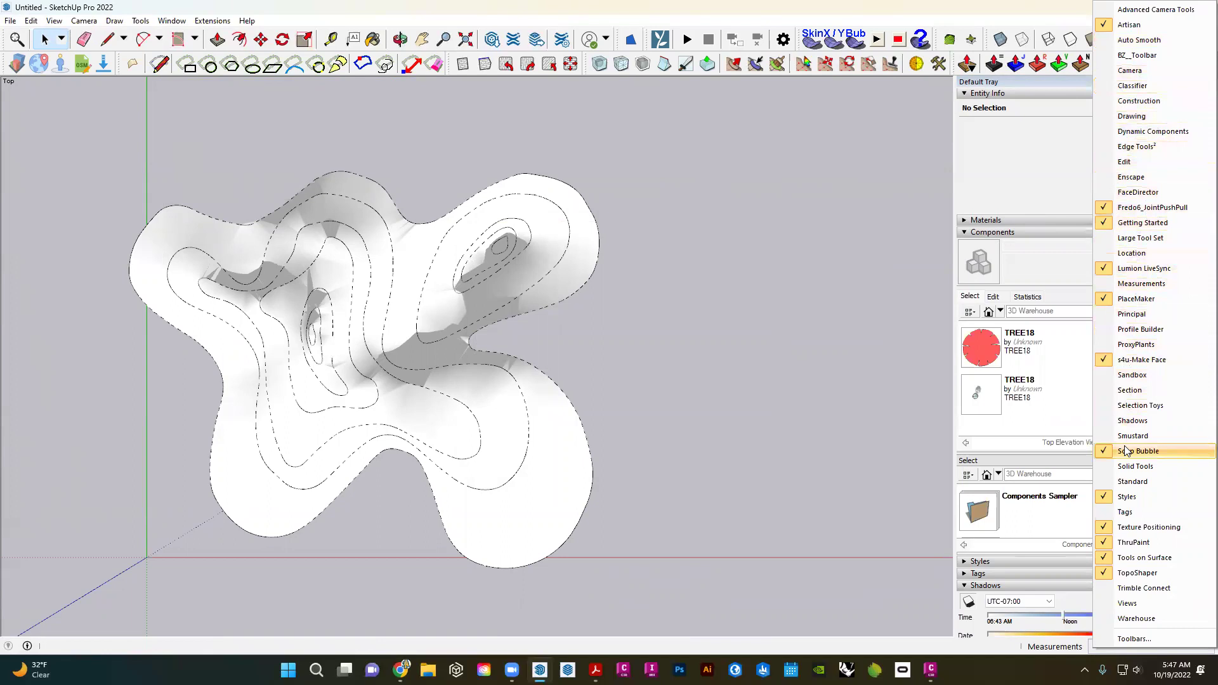
left_click(1137, 603)
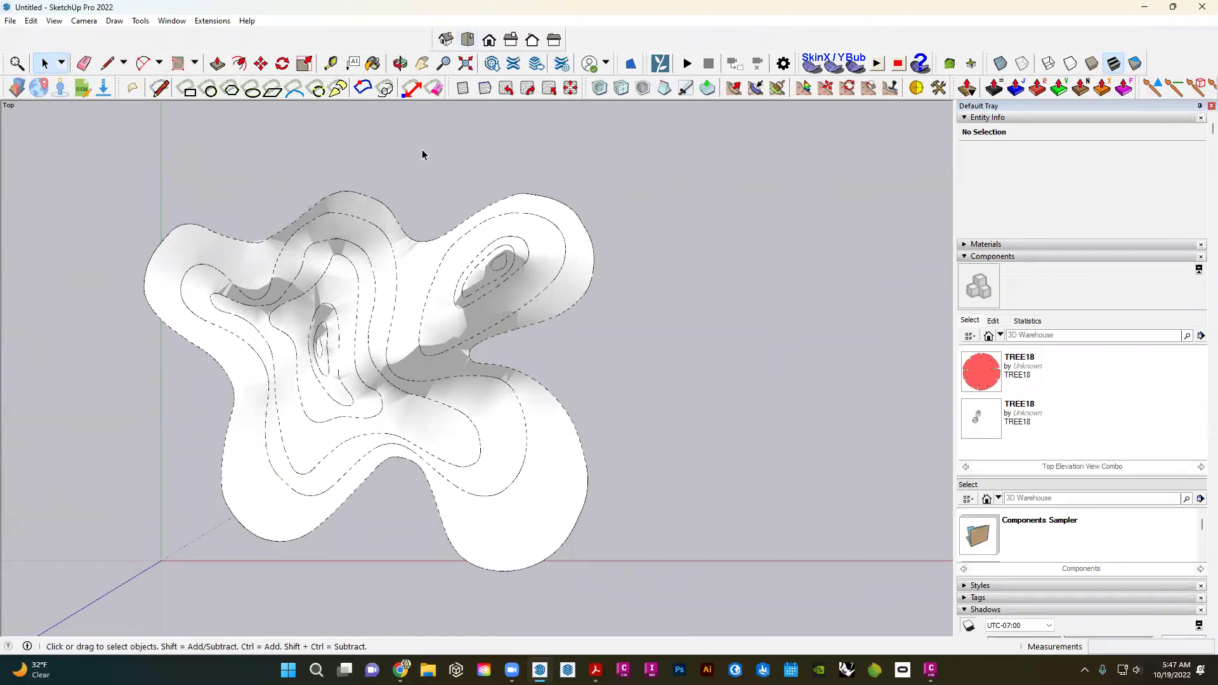
- Change the camera from perspective to parallel projection, leaving empty space in view east of the terrain
middle_click_drag(413, 196, 419, 195, "shift")
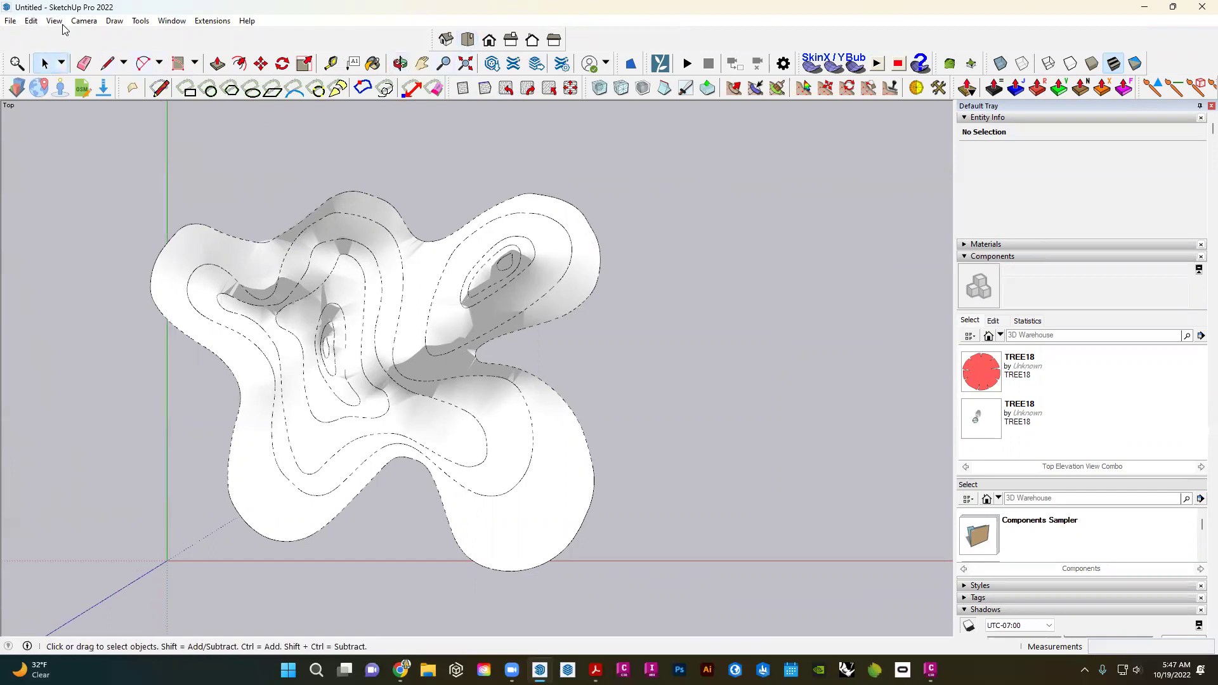
left_click(82, 21)
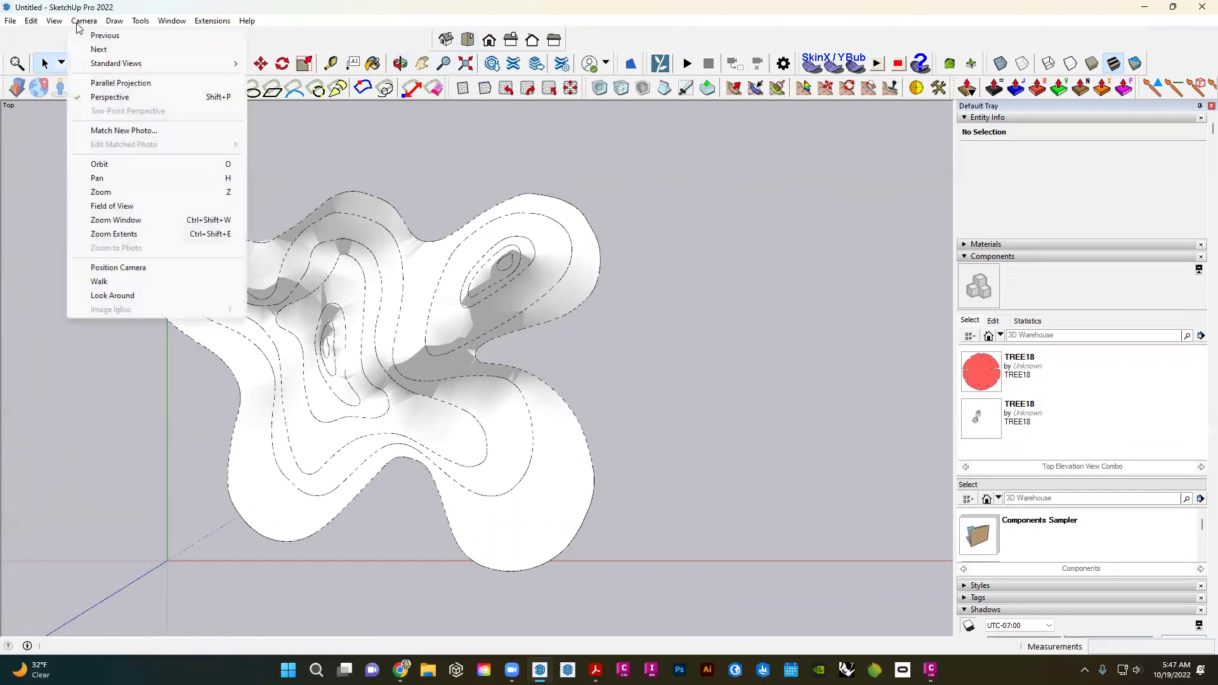
left_click(89, 98)
middle_click_drag(634, 403, 512, 387, "shift")
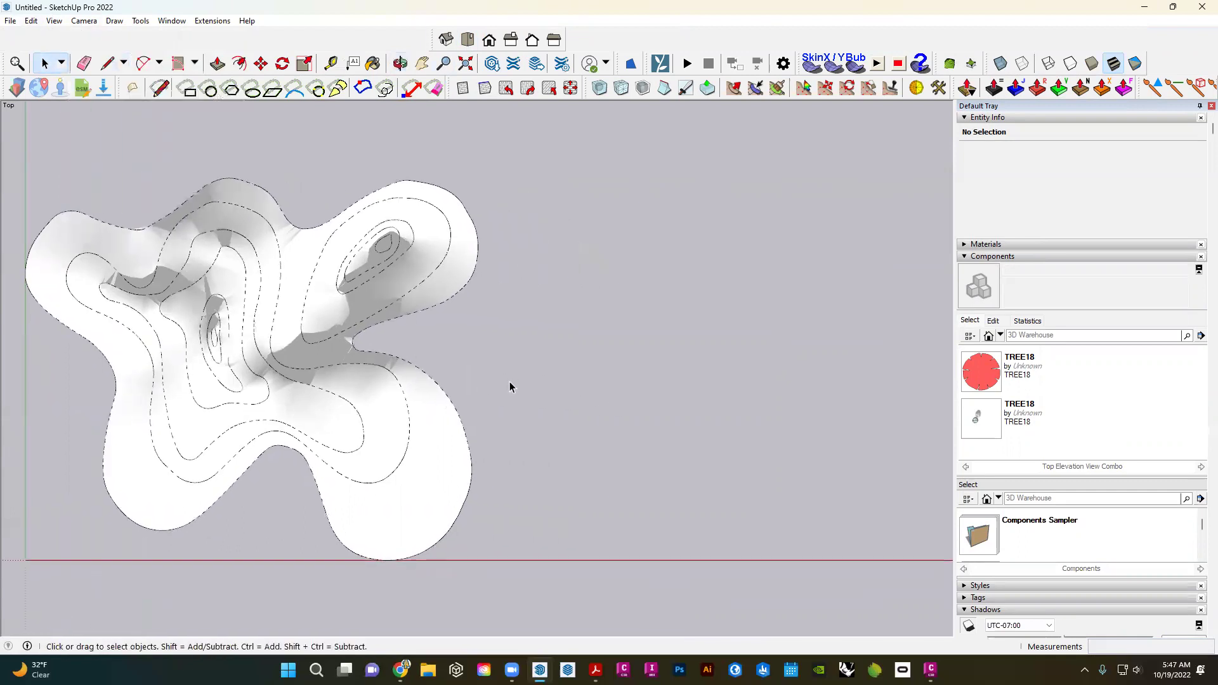
- Draw a rectangle about 281' by 226' on the empty ground east of the terrain and make it a group
key("r")
left_click(496, 347)
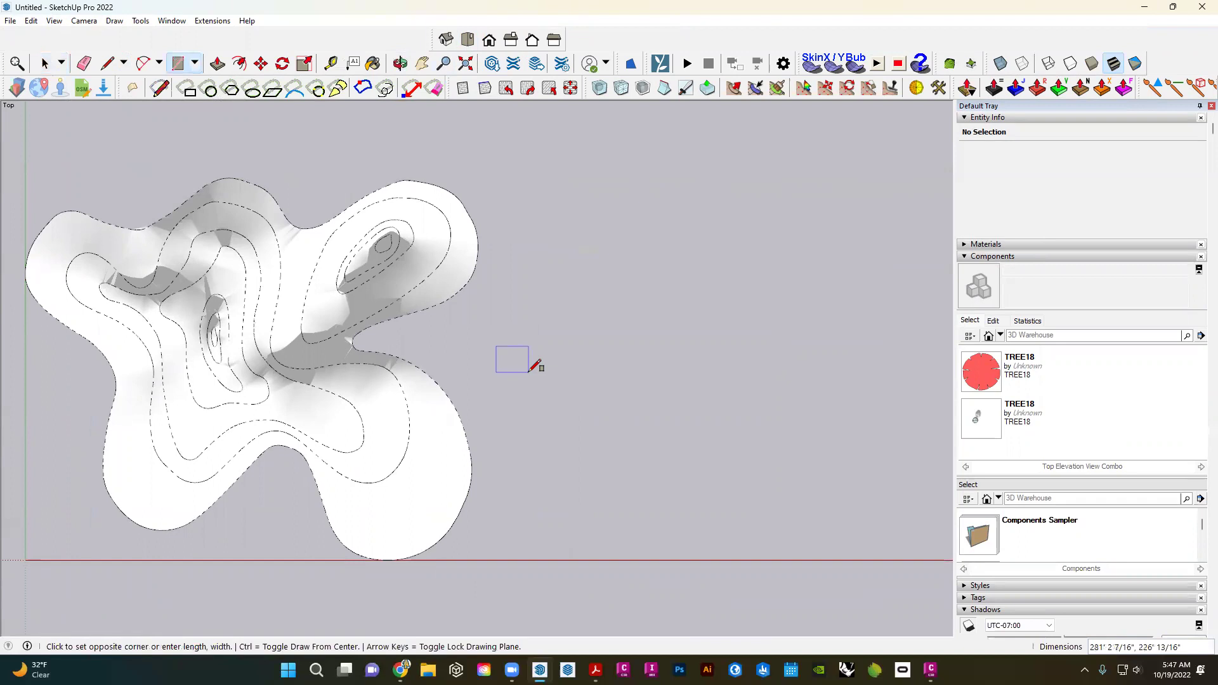
left_click(528, 372)
key("space")
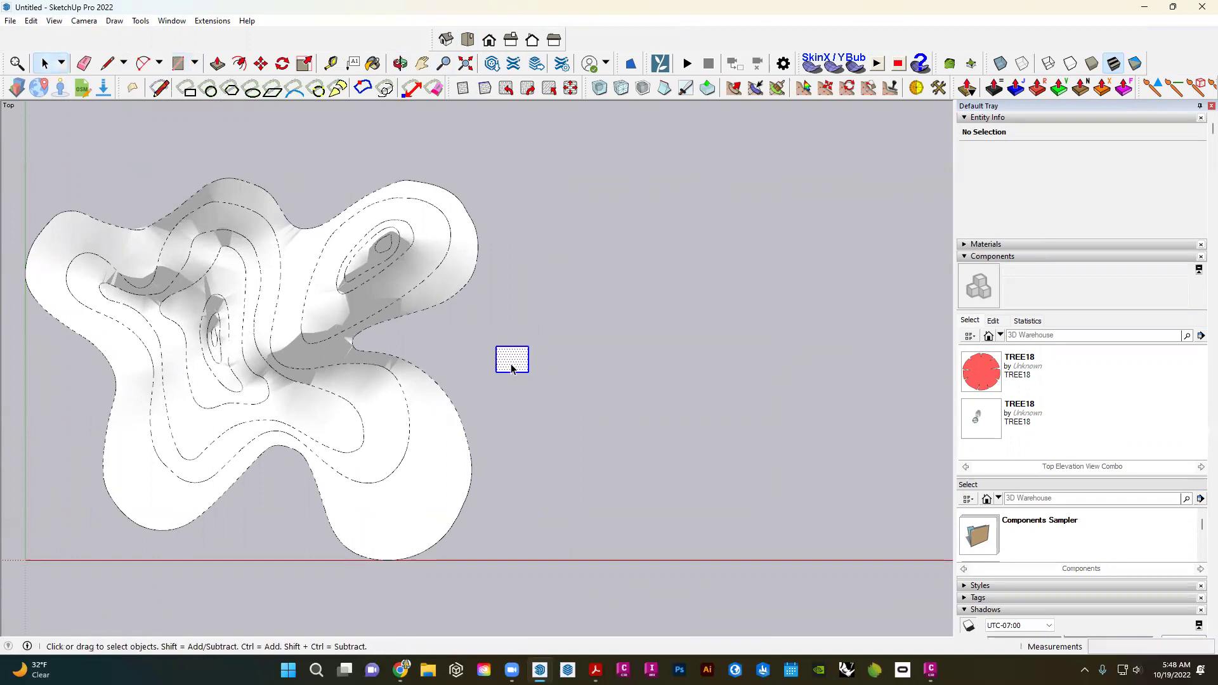
right_click(512, 368)
left_click(574, 350)
- Open the rectangle's group, pull its face up into a box with Push/Pull, and close the group
middle_click_drag(574, 350, 511, 307)
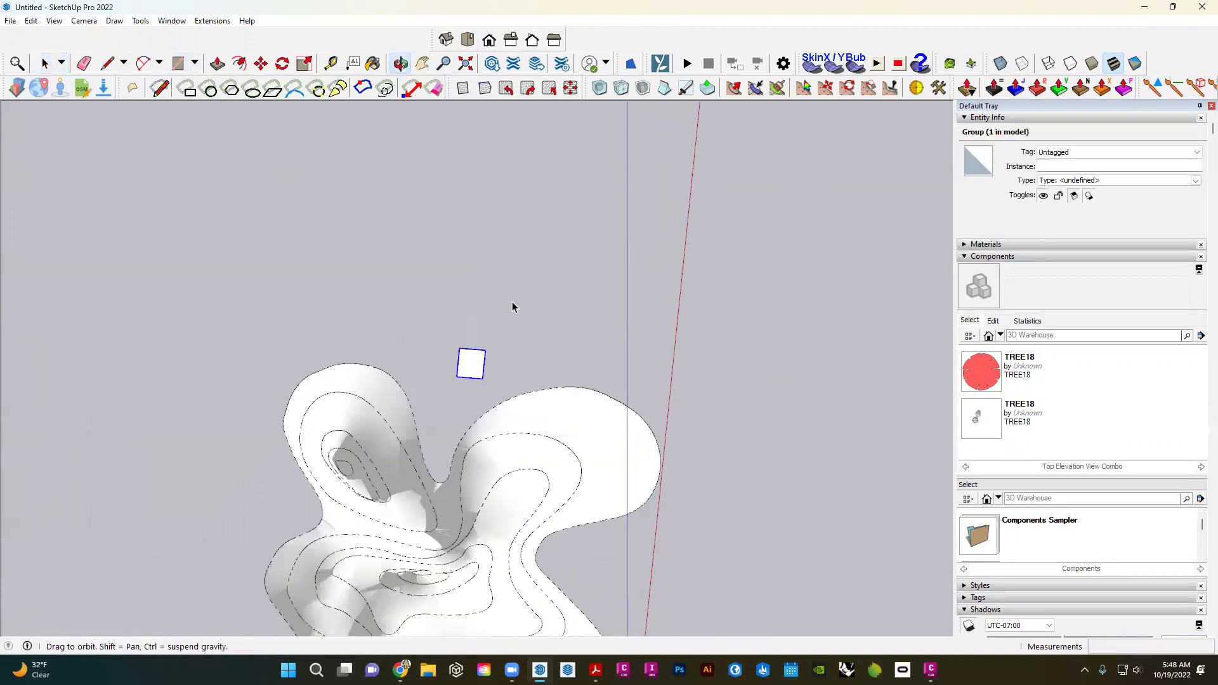
double_click(470, 361)
key("p")
left_click(469, 370)
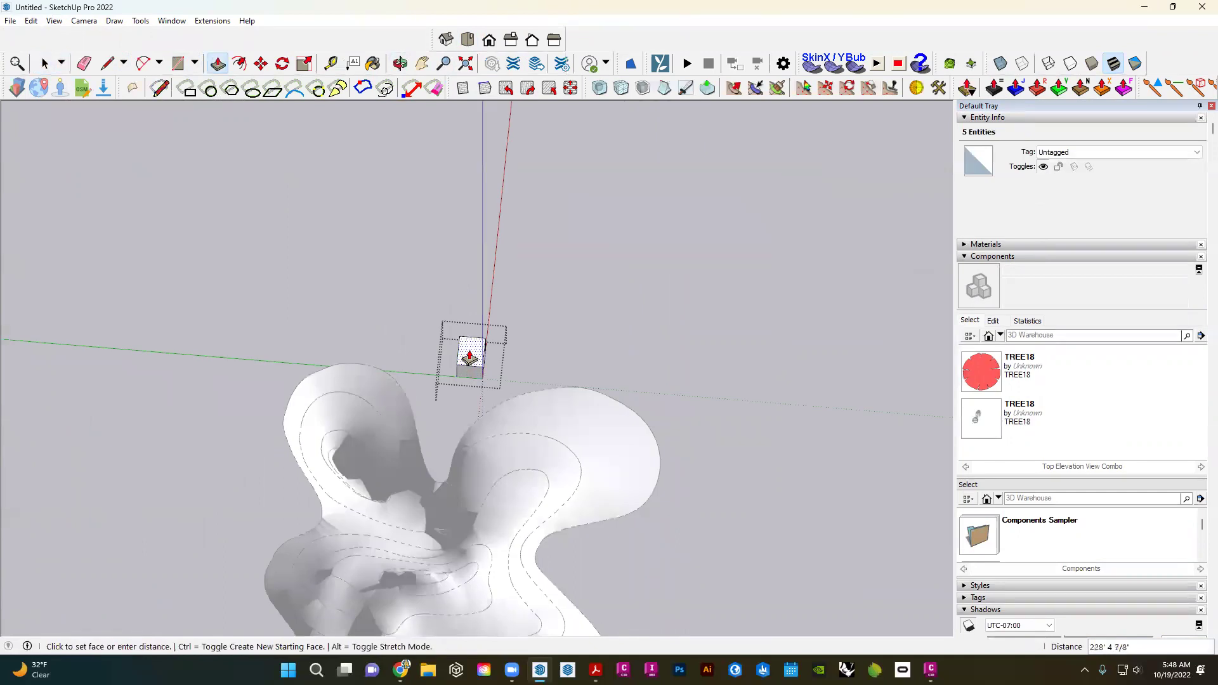
left_click(471, 356)
key("Escape")
middle_click_drag(470, 348, 576, 351)
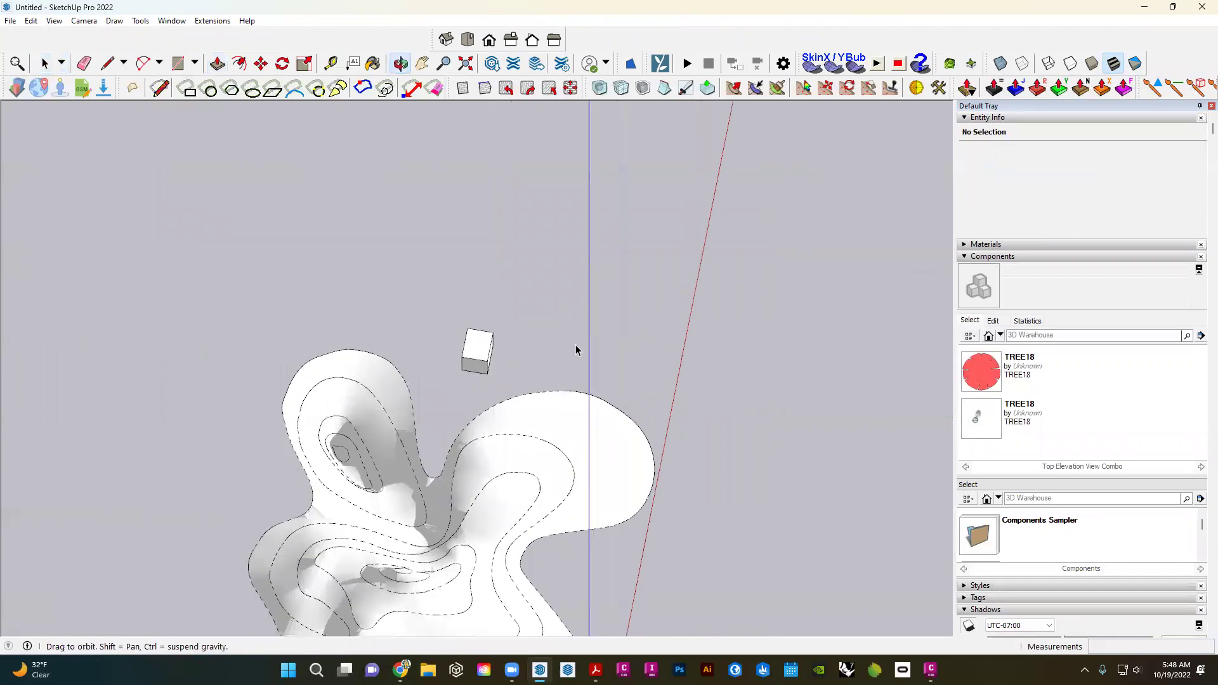
key("space")
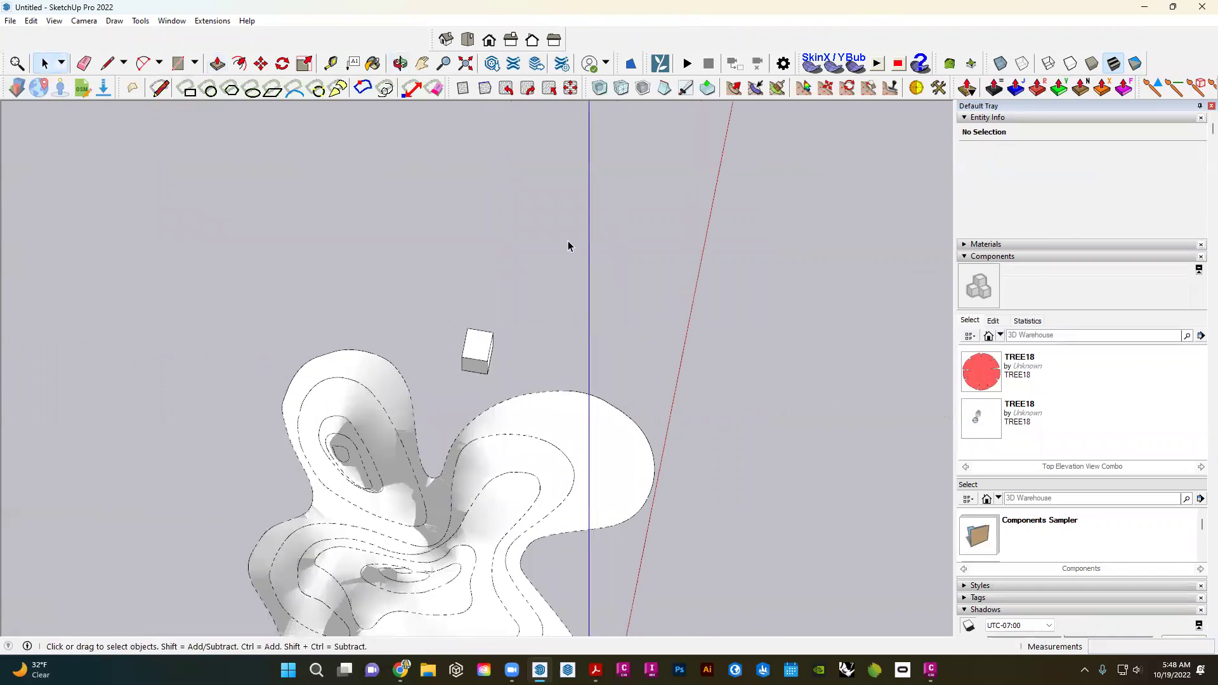
- In the top view, copy the box about 481' to the north-east, clear of the original
left_click(467, 39)
scroll(695, 337, "up", 3)
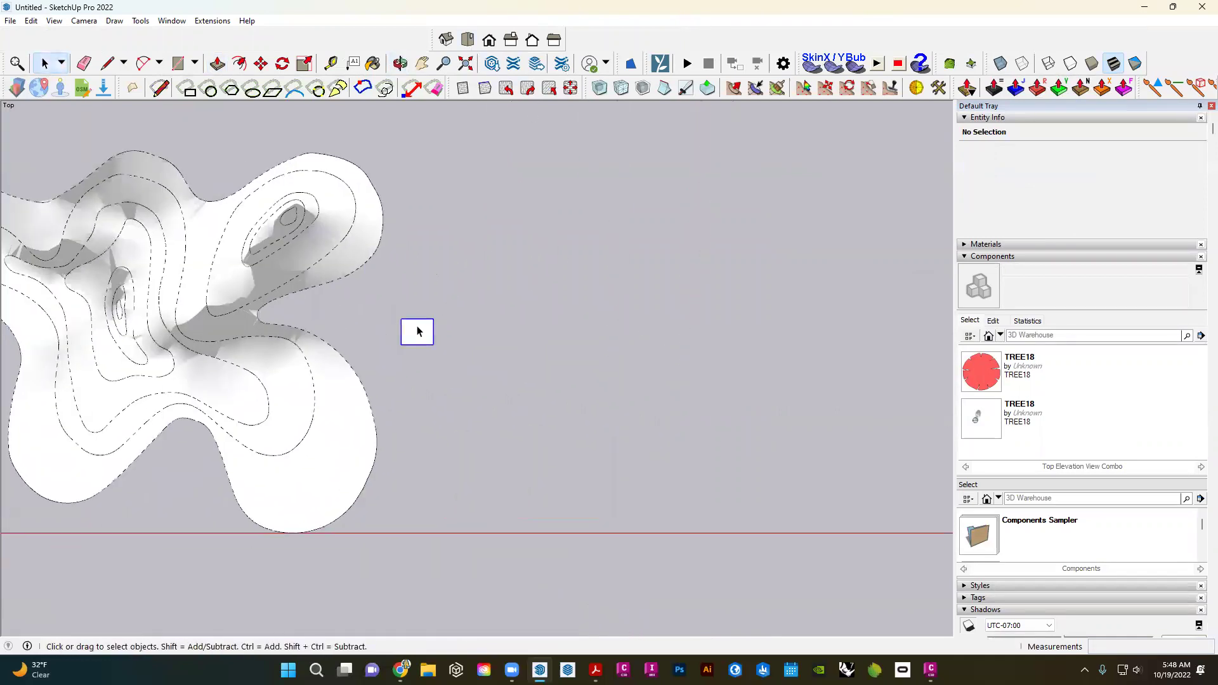
left_click(417, 331)
key("m")
left_click(417, 330)
key("ctrl")
left_click(444, 286)
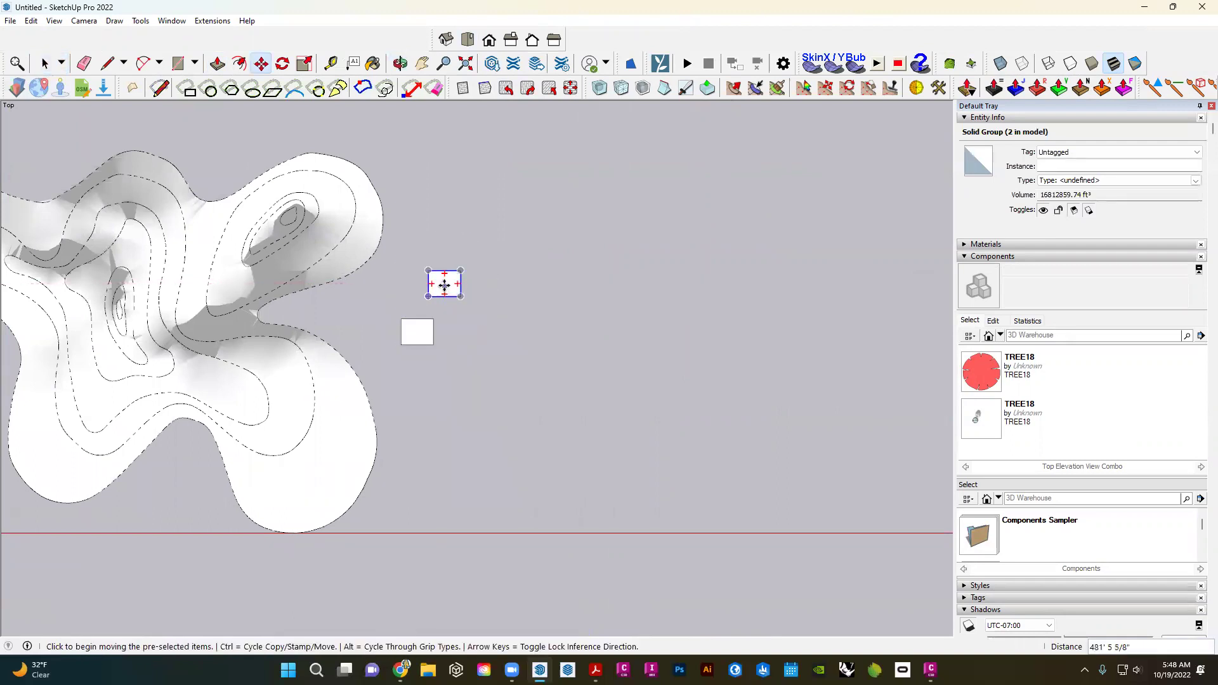
- Make a second copy of the box and position it just south-east of the original box
left_click(444, 286)
key("ctrl")
left_click(463, 341)
left_click(466, 343)
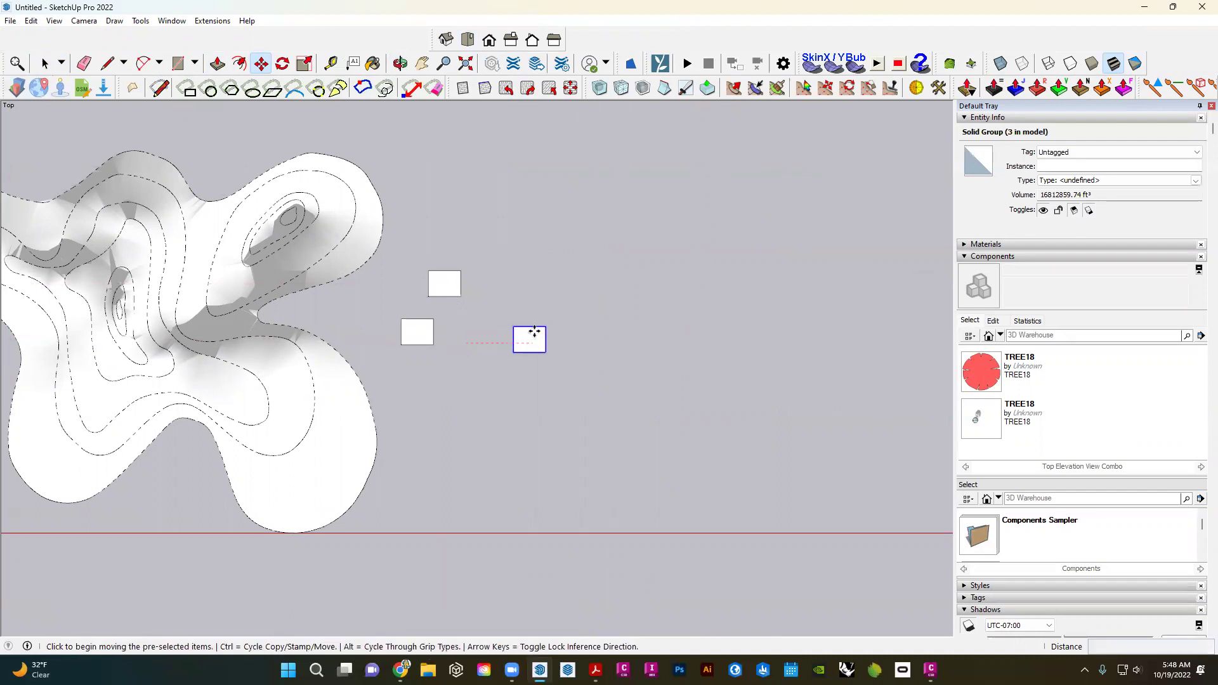
left_click(492, 304)
left_click(491, 311)
left_click(468, 371)
- Add two more copies of the box, one to the east and one to the south-east of the cluster
left_click(457, 369)
key("ctrl")
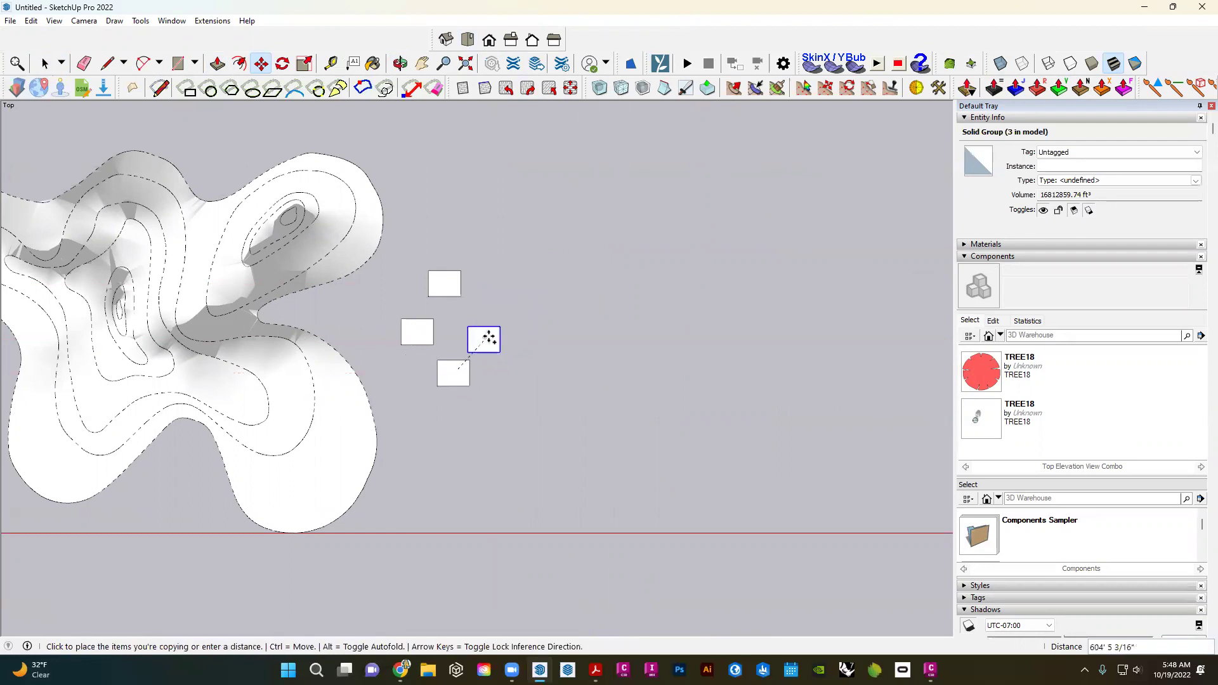
left_click(526, 325)
key("q")
key("m")
left_click(519, 327)
key("ctrl")
left_click(510, 397)
key("space")
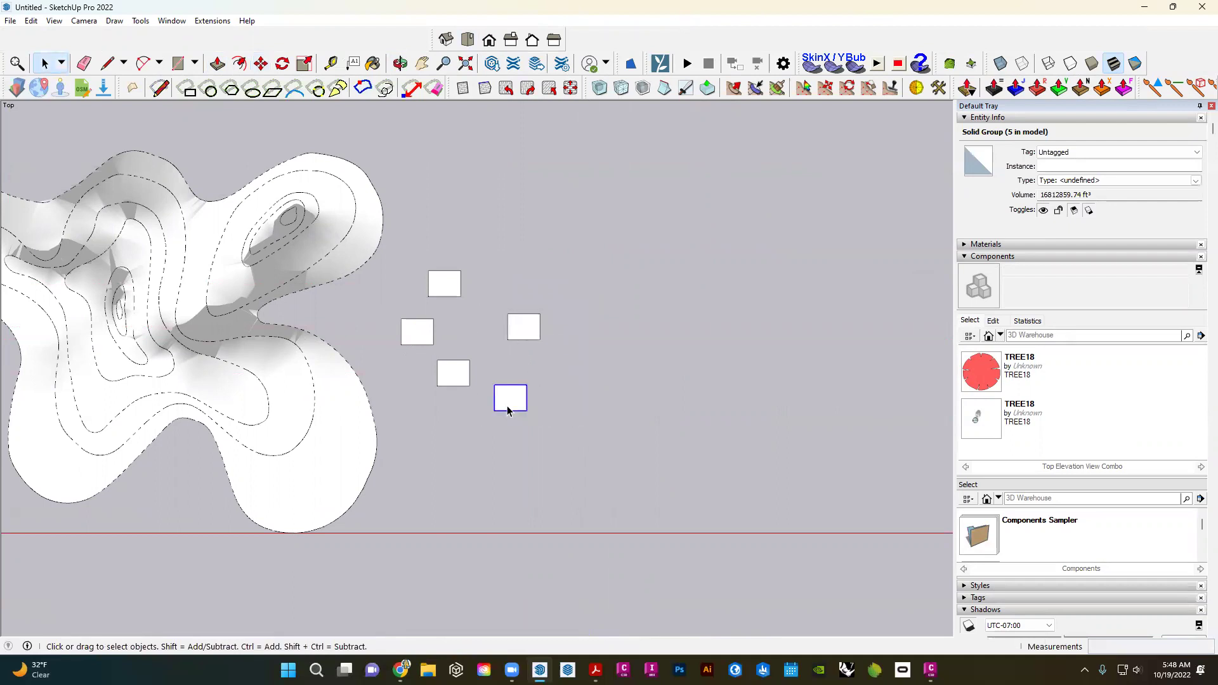
- Open the south-easternmost box's group and pull its top face up to turn it into a tall tower
middle_click_drag(524, 398, 516, 428)
double_click(516, 427)
left_click(518, 424)
key("p")
left_click(598, 348)
key("space")
key("Escape")
- Push the top face of the small box just west of the tower down by about 111'
middle_click_drag(598, 348, 436, 432)
double_click(451, 427)
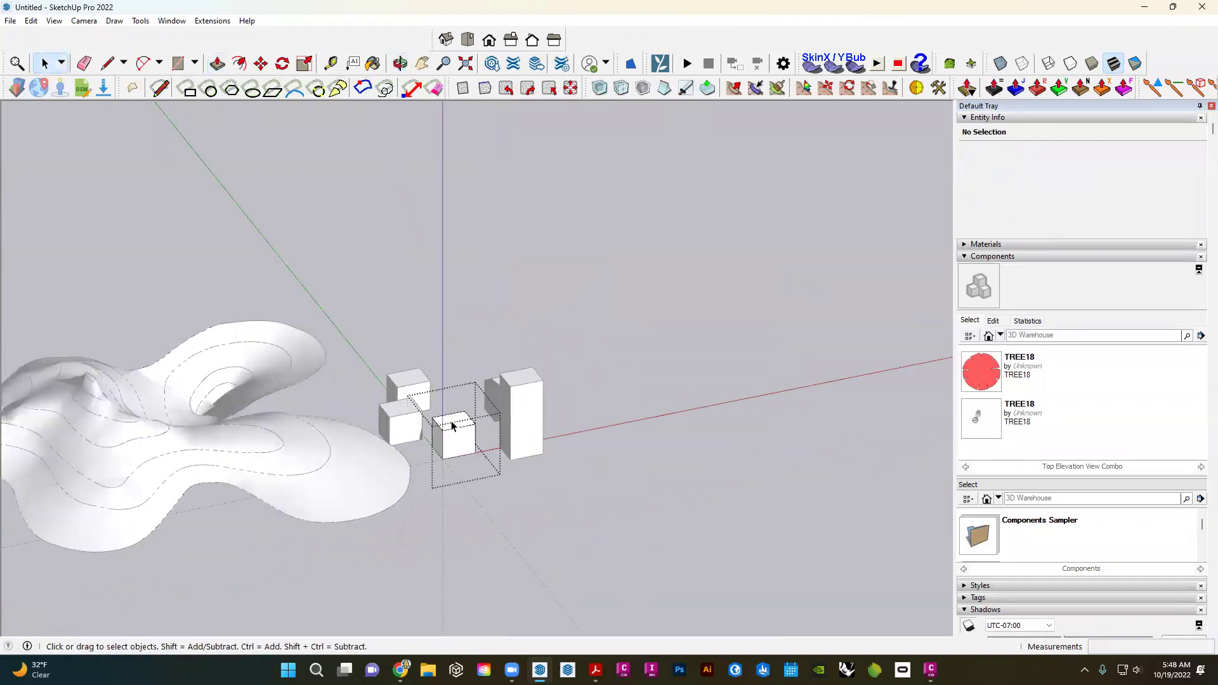
left_click(452, 425)
key("p")
left_click(449, 426)
left_click(449, 437)
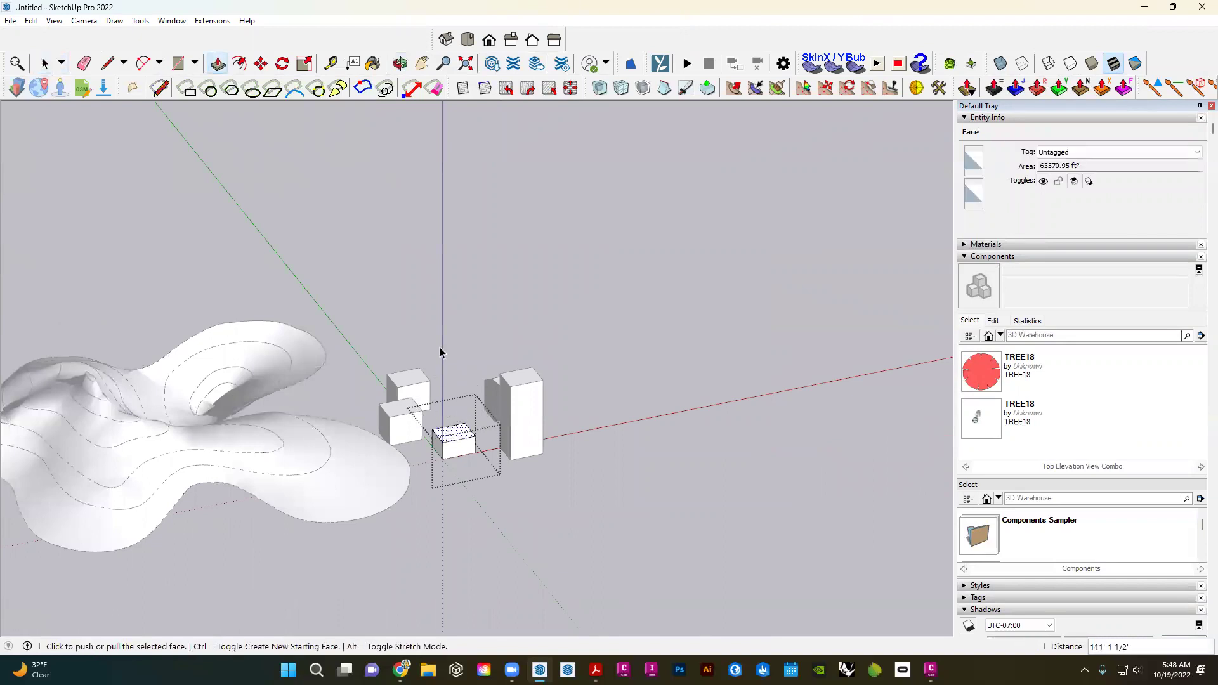
key("space")
- Push the top face of the northern box down by about 35' and close its group
left_click(407, 377)
double_click(409, 379)
triple_click(416, 381)
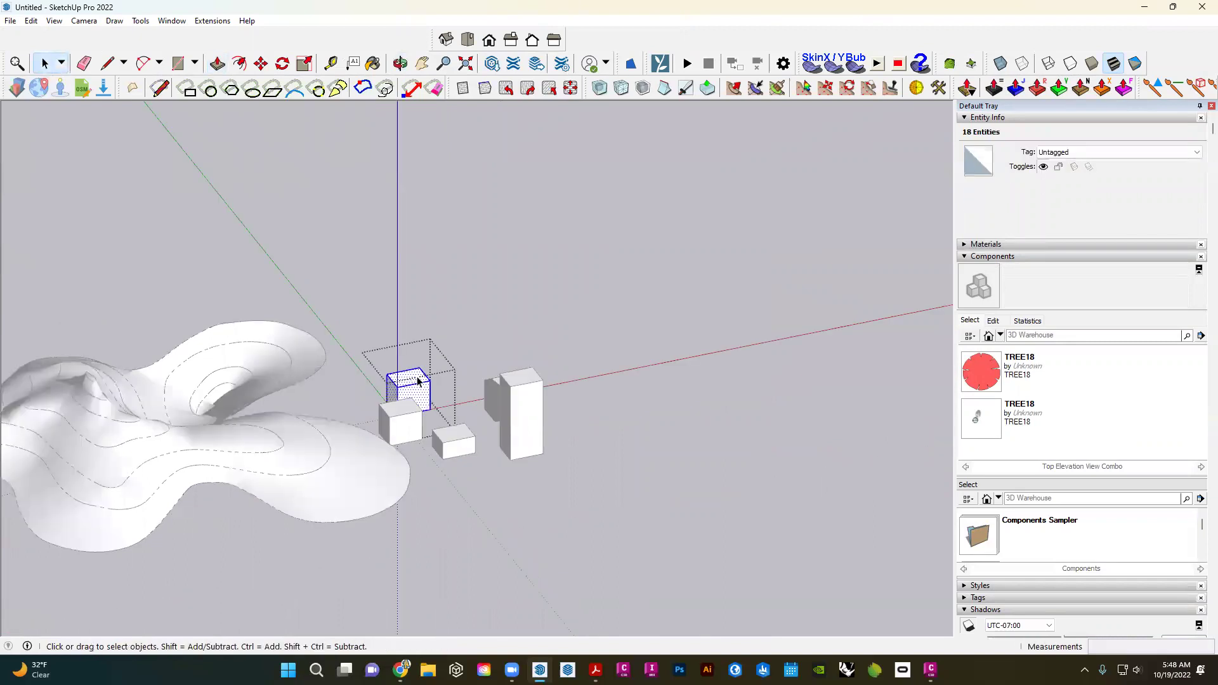
left_click(411, 378)
key("p")
left_click(410, 380)
left_click(414, 382)
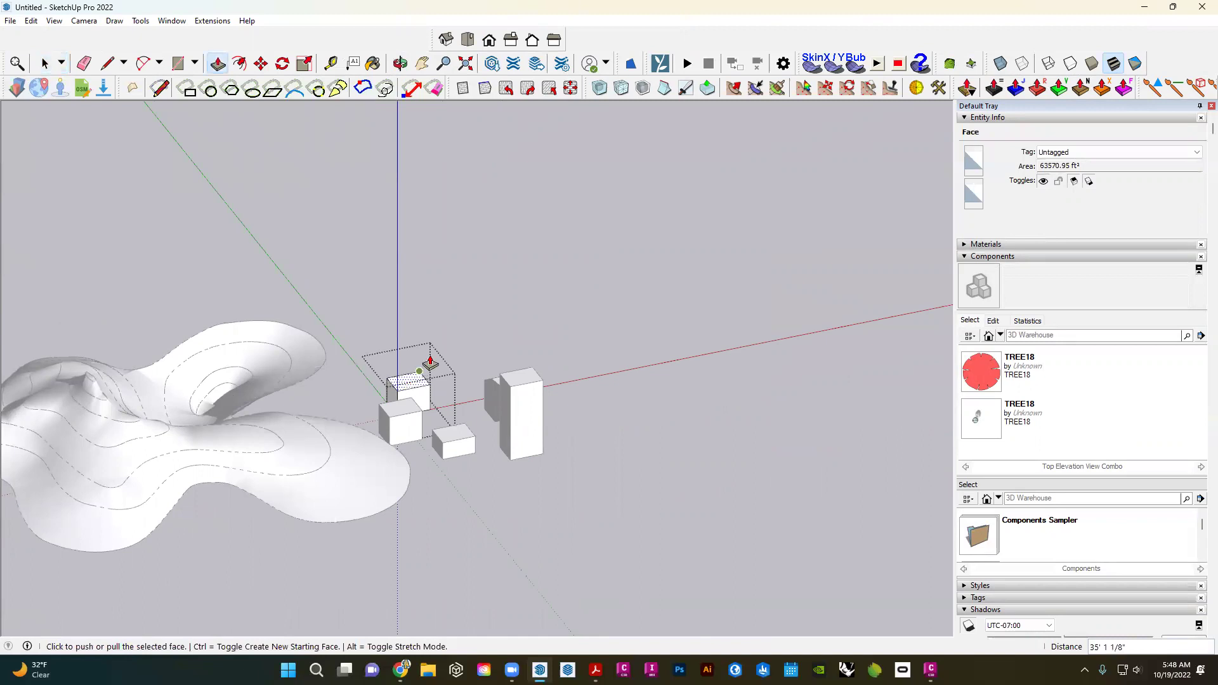
key("space")
left_click(561, 468)
- Open the material colors and paint all five boxes with the red Color A03
left_click(524, 453)
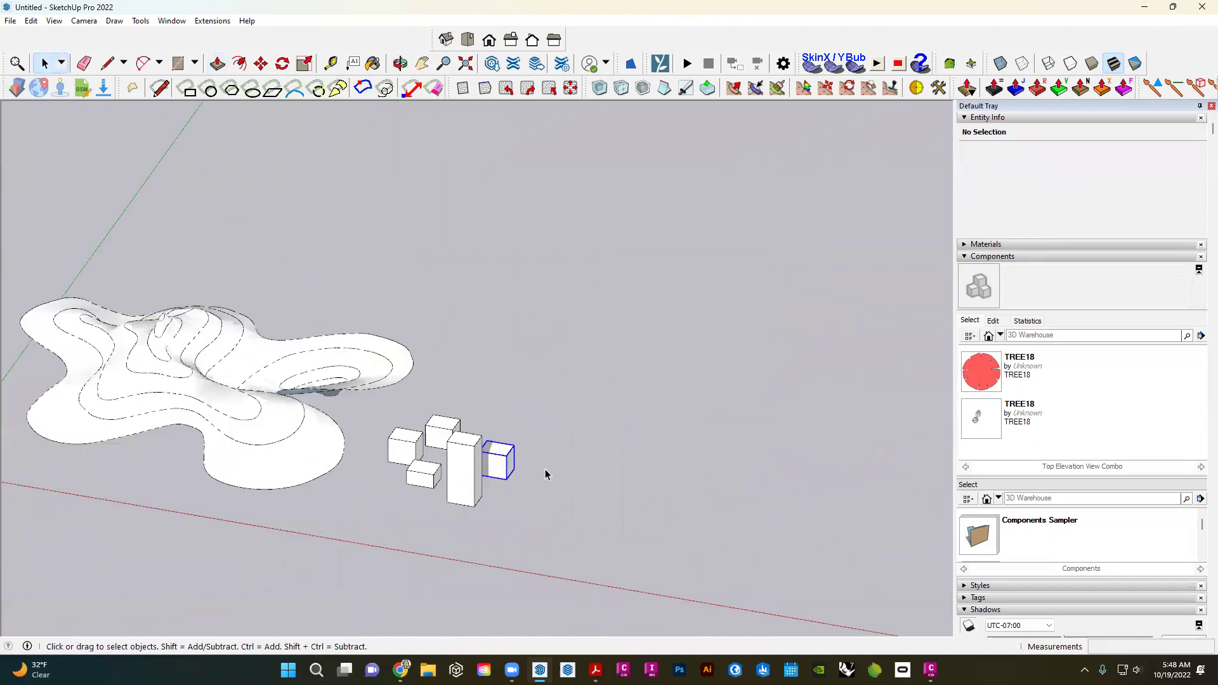
middle_click_drag(560, 460, 585, 368)
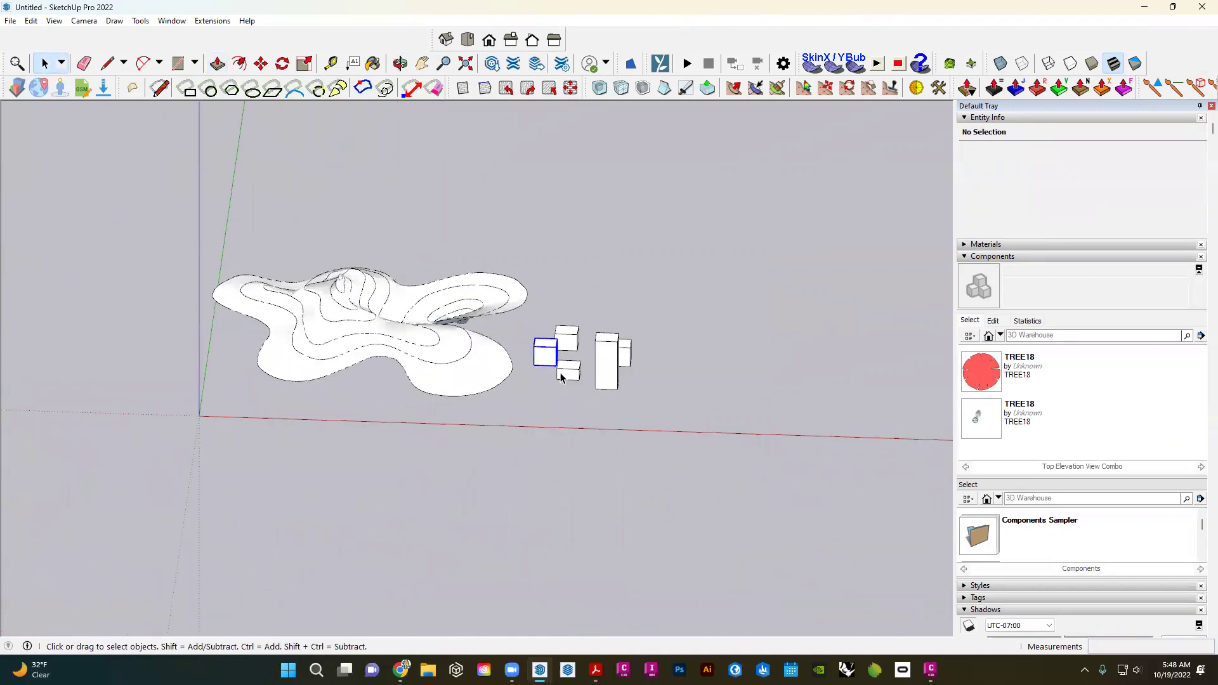
left_click(1010, 256)
left_click(1015, 244)
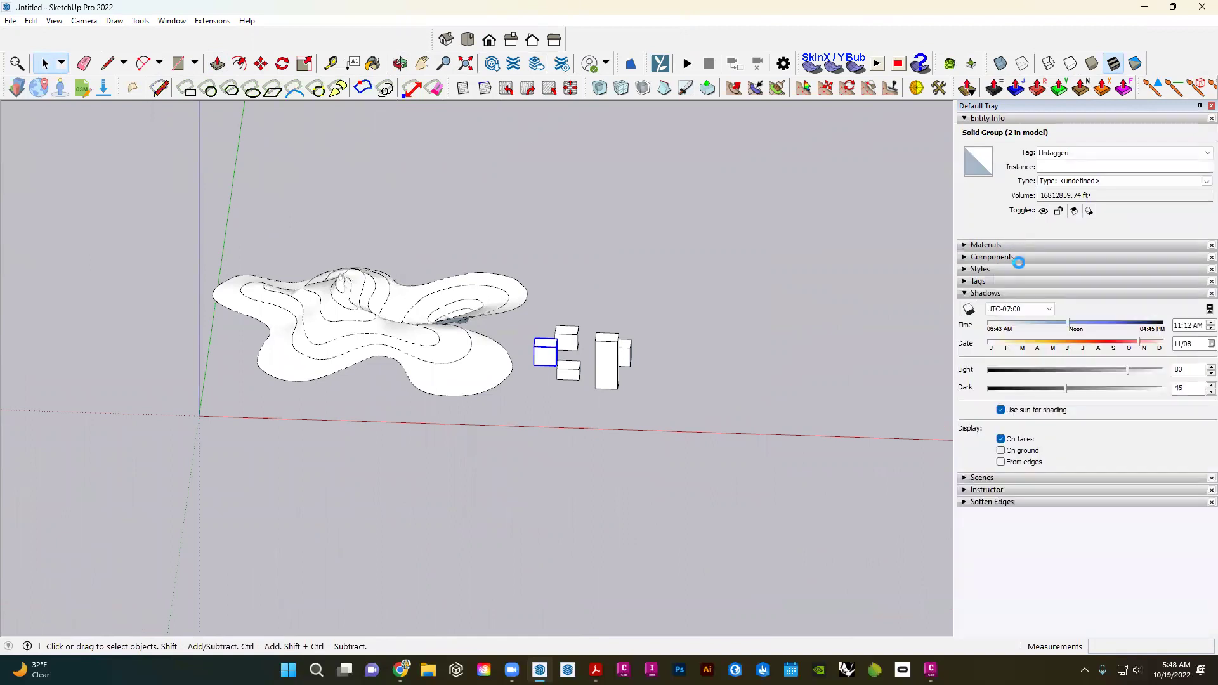
left_click(1040, 349)
left_click(607, 365)
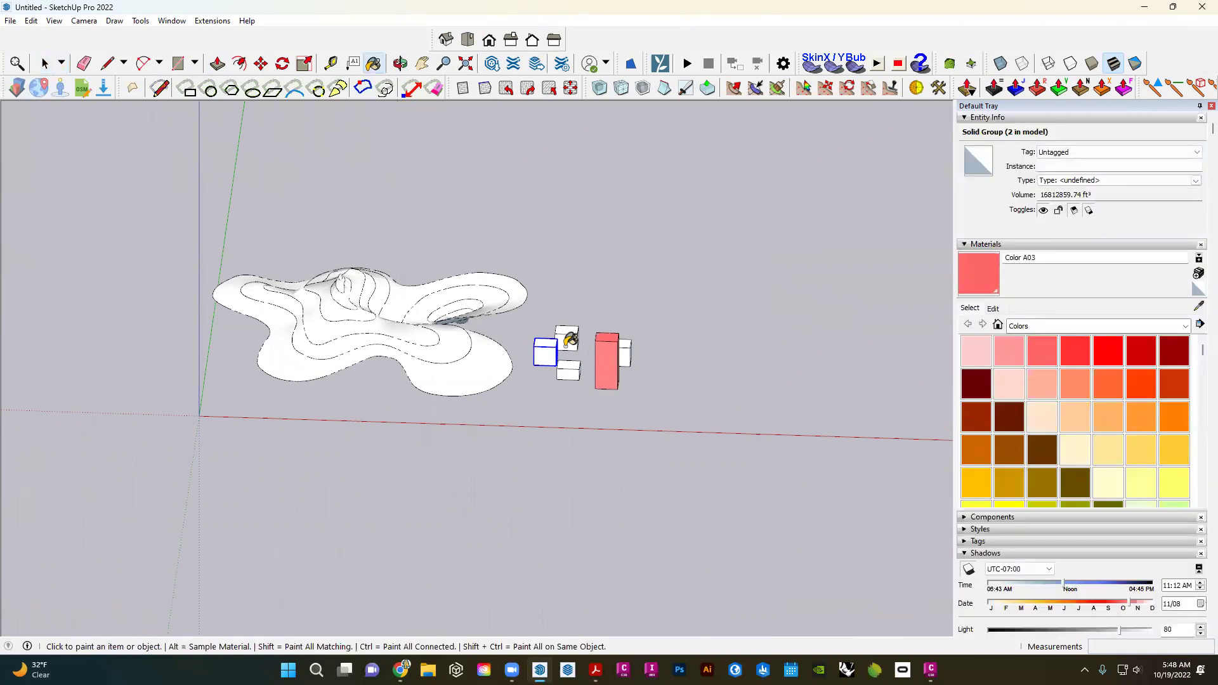
left_click(622, 346)
key("space")
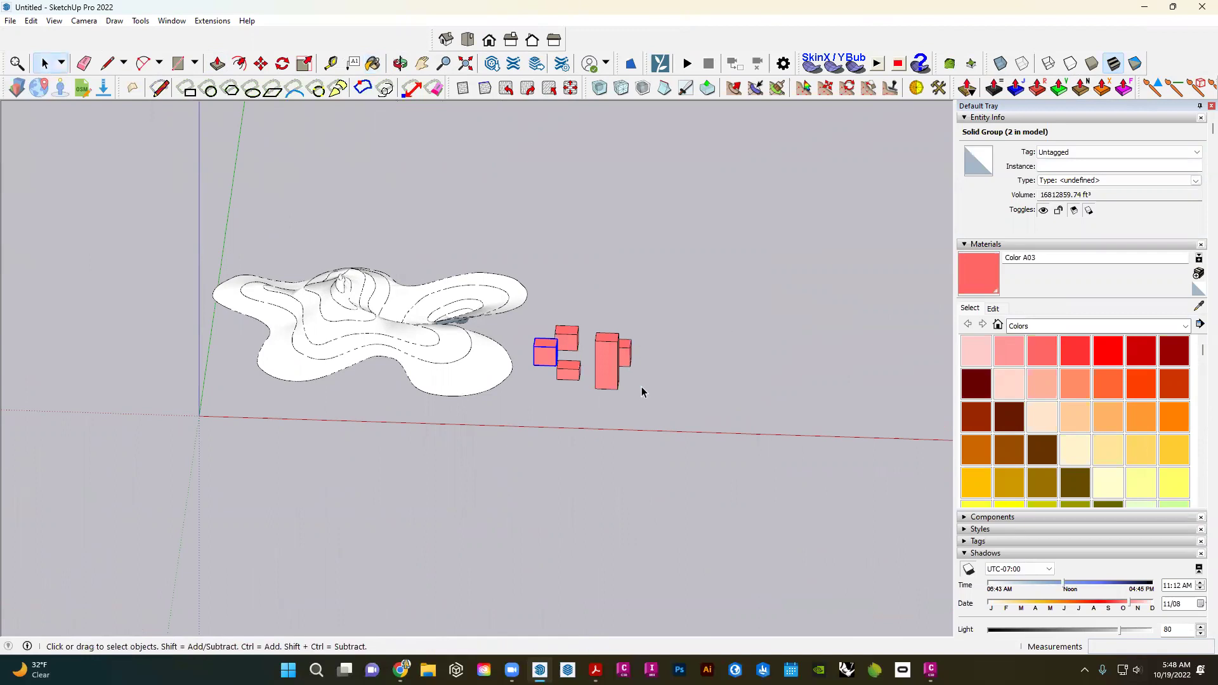
- Select the five red boxes and move them together about 2986' onto the hilly part of the terrain
key("m")
left_click(600, 387)
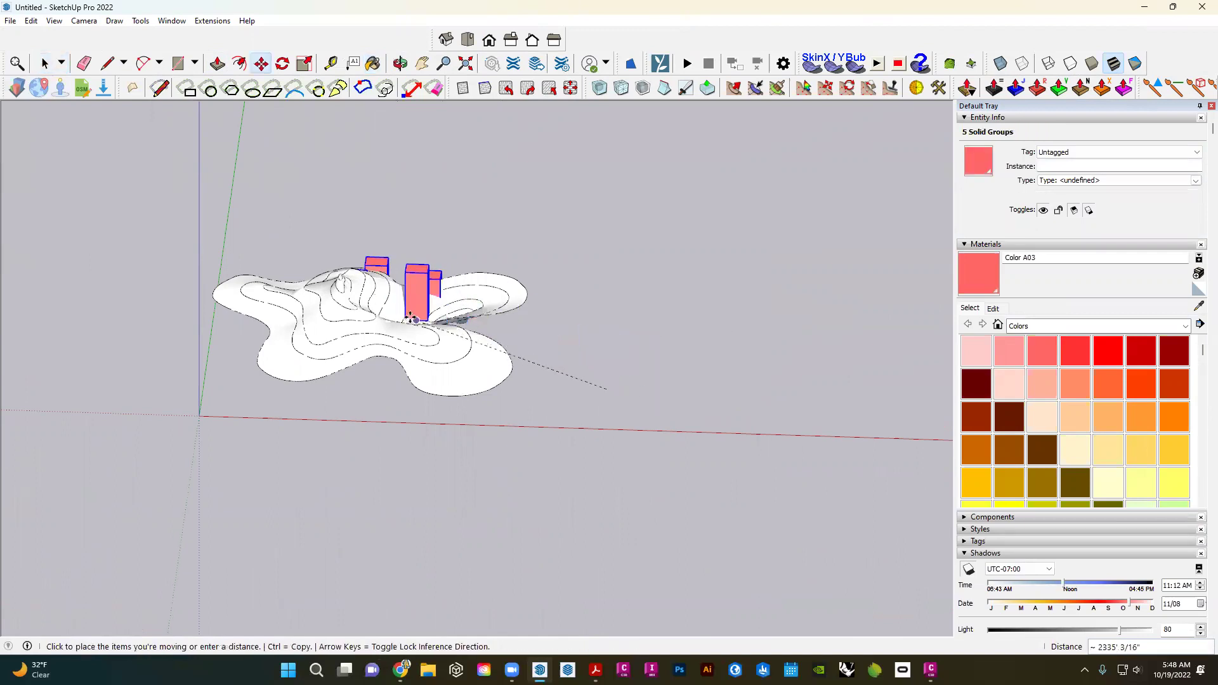
left_click(374, 330)
scroll(393, 305, "up", 6)
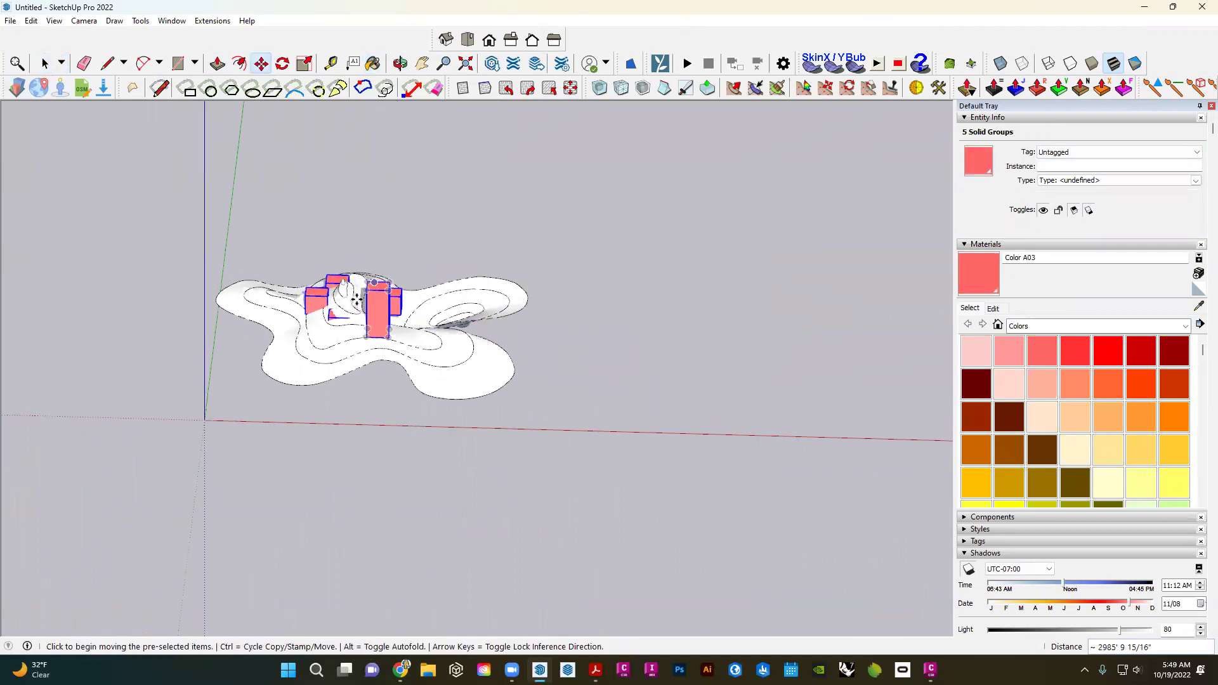
key("space")
key("m")
left_click(402, 292)
key("Escape")
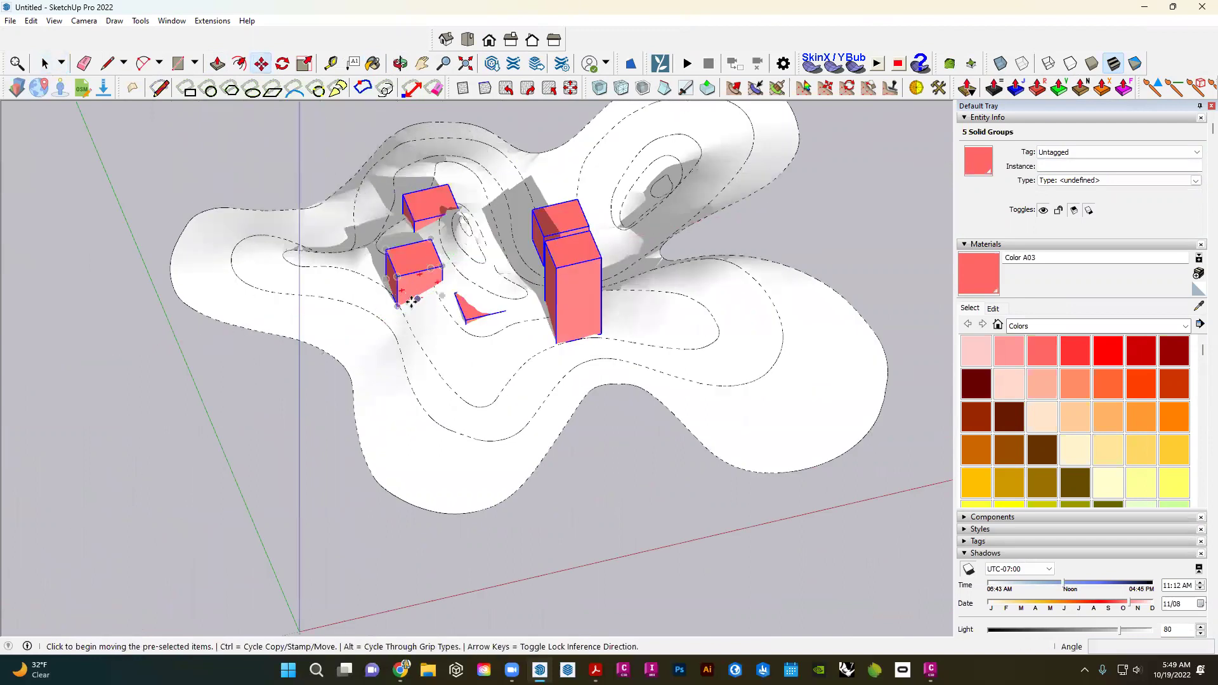
key("space")
left_click(225, 168)
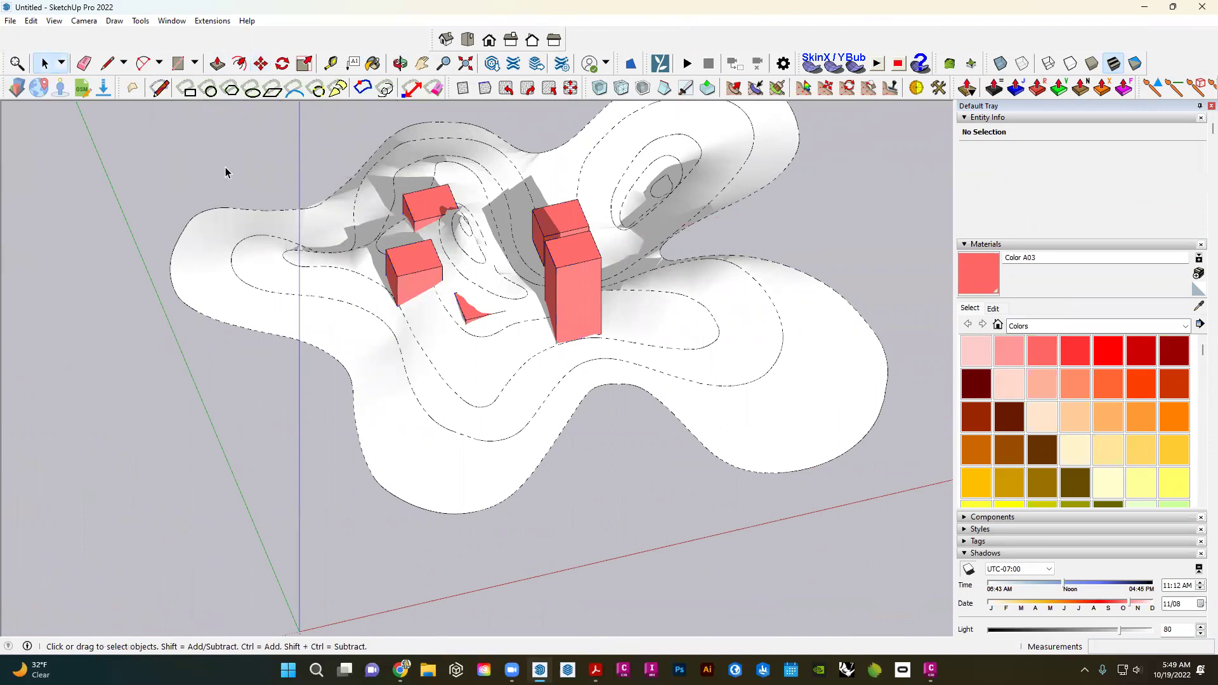
- Move the western red box farther out onto the terrain's western arm
left_click(404, 283)
key("m")
left_click(397, 337)
left_click(290, 328)
middle_click_drag(329, 277, 227, 168)
key("space")
- Move the mostly buried red box to the southwestern slope and lower it about 158' onto the terrain
left_click(576, 321)
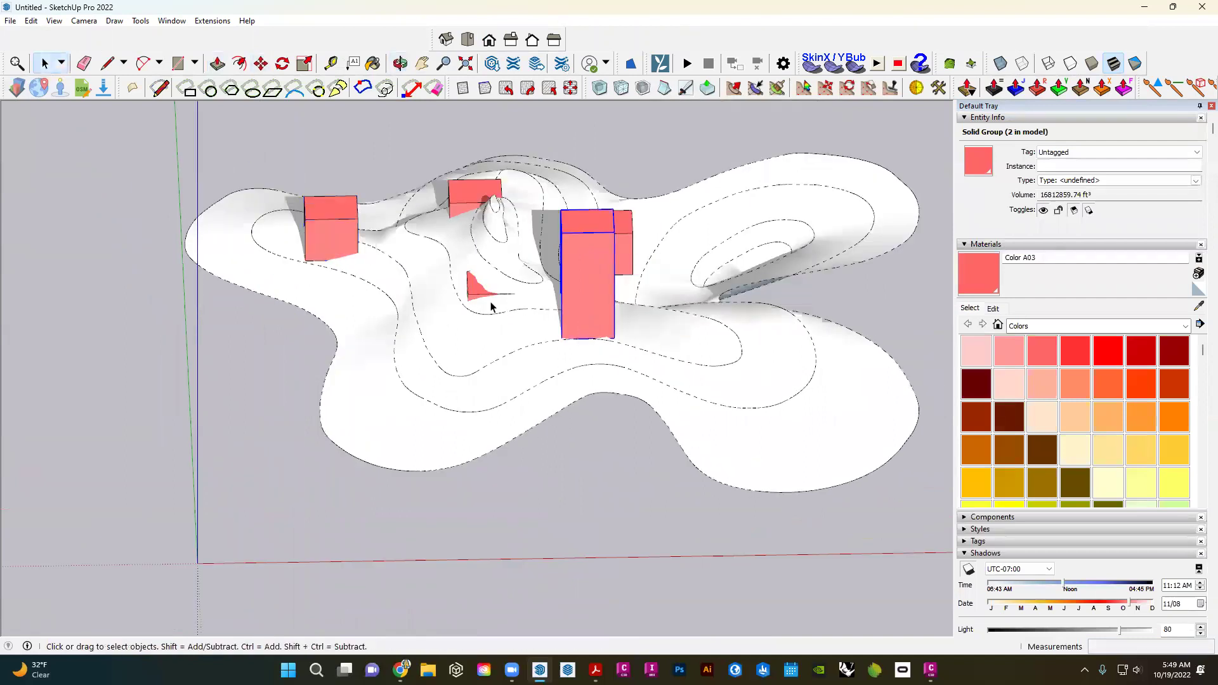
left_click(479, 296)
key("m")
left_click(479, 295)
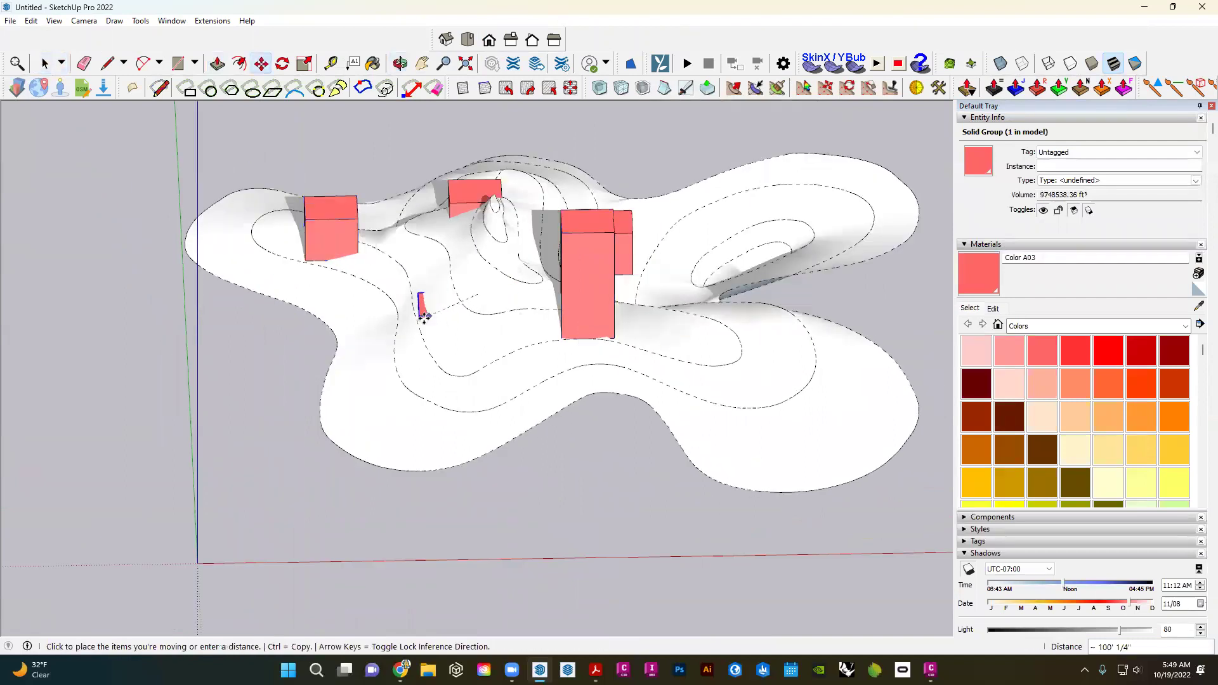
left_click(399, 389)
middle_click_drag(399, 389, 417, 306)
left_click(416, 310)
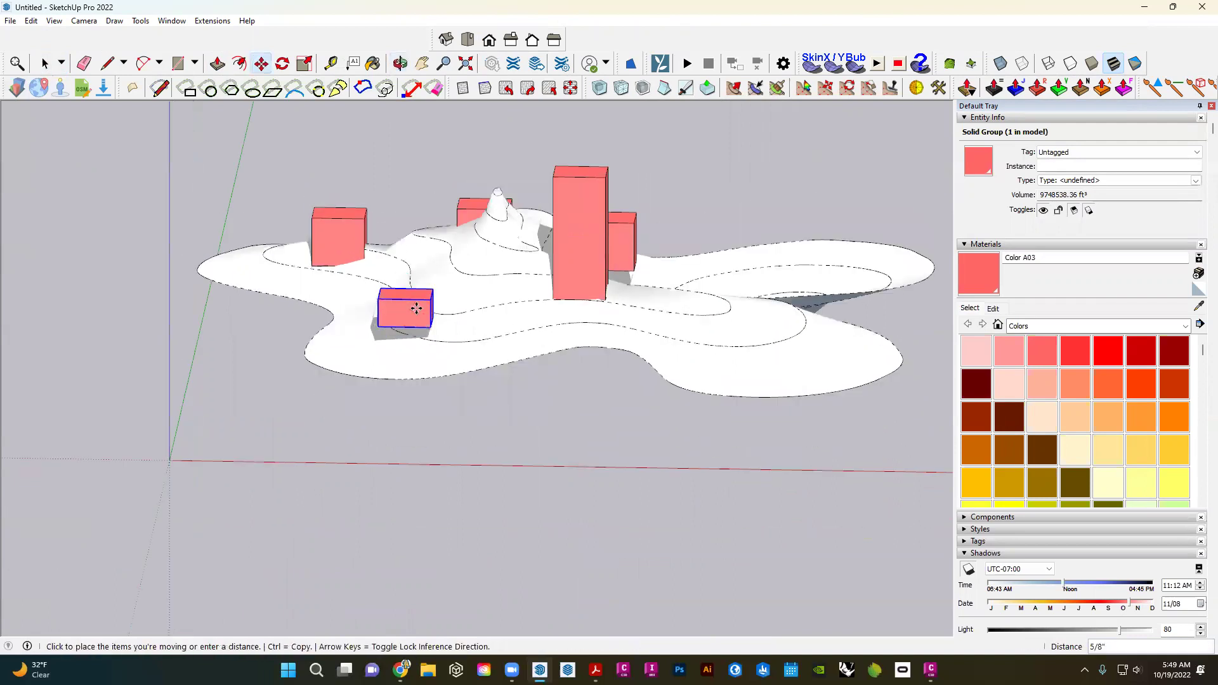
left_click(416, 335)
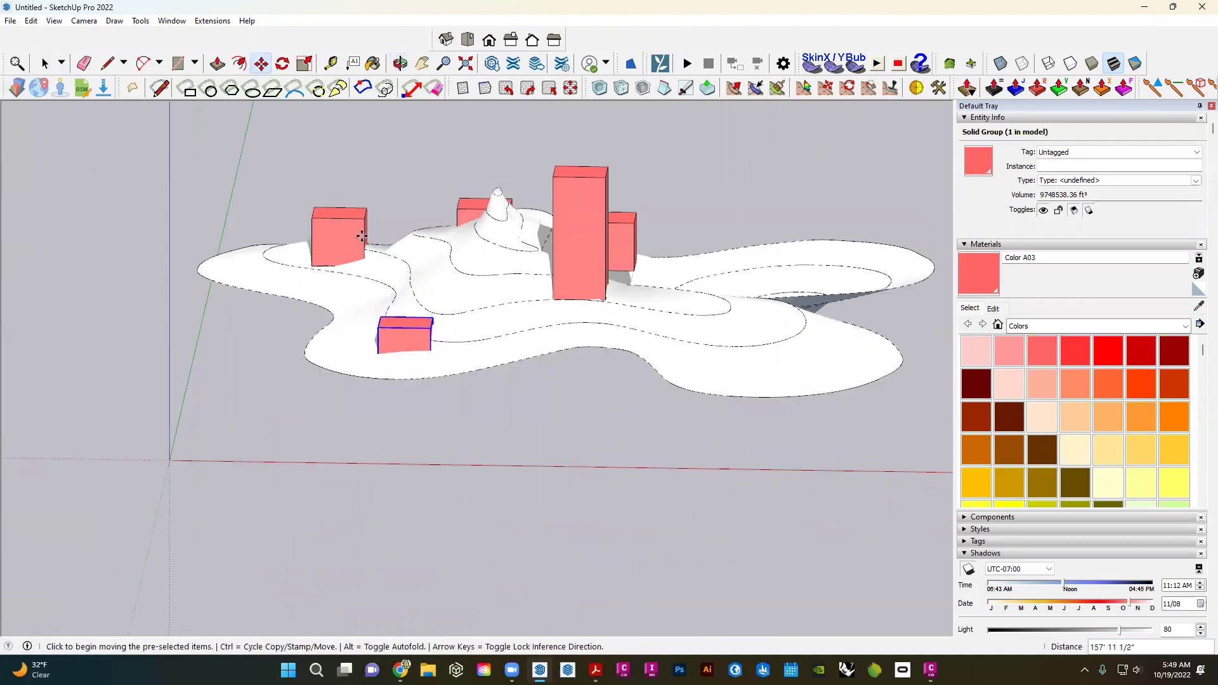
- Lower the red box on the western arm vertically so its base sinks into the terrain
key("space")
key("m")
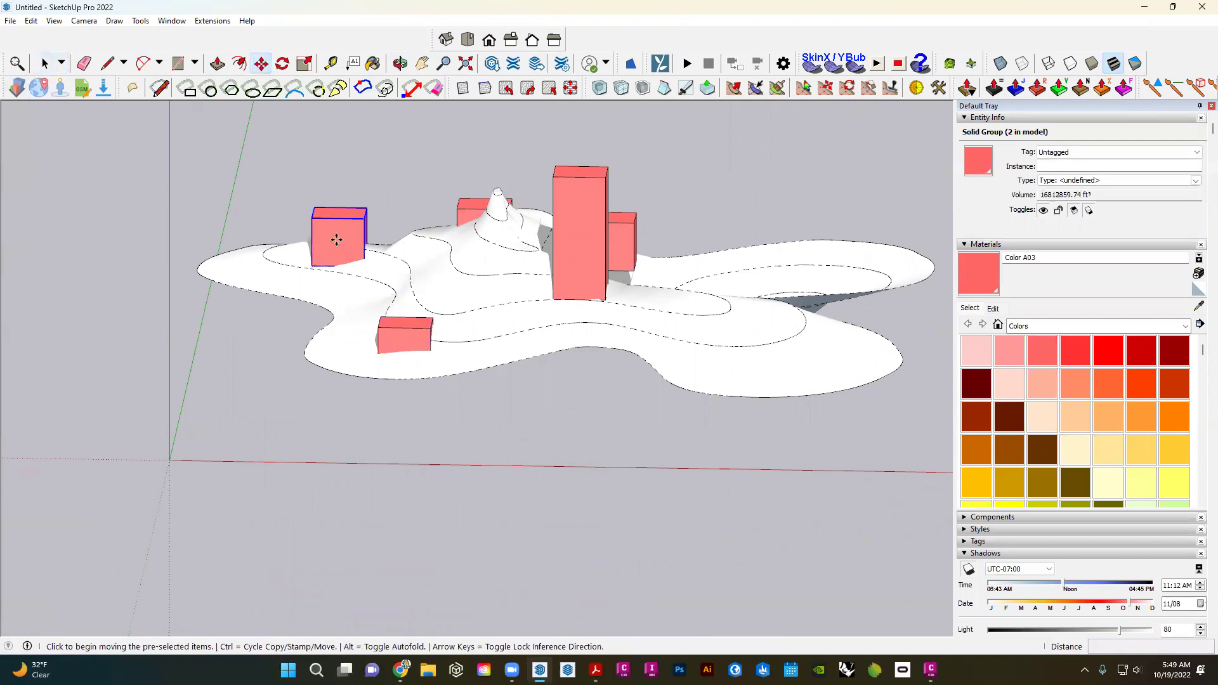
left_click(336, 239)
left_click(336, 239)
left_click(336, 257)
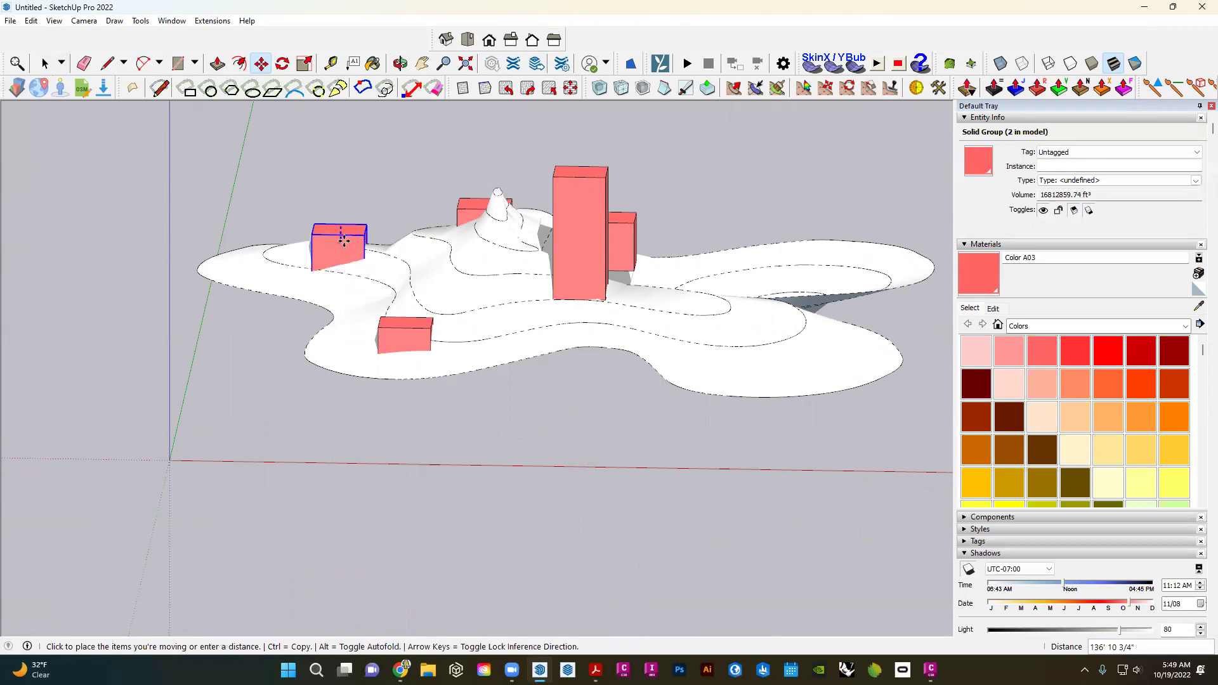
left_click(351, 233)
- Lower the tall tower slightly into the terrain
key("space")
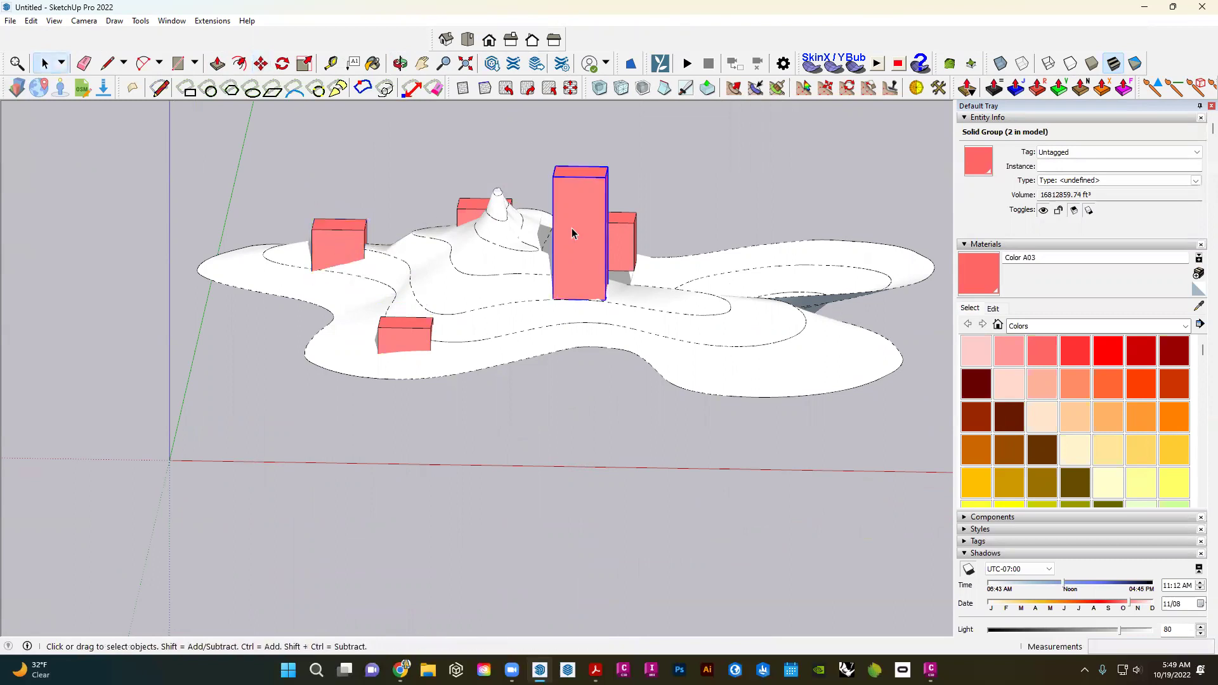
key("m")
left_click(572, 228)
left_click(572, 239)
- Lower the red box behind the tower about 314' so it sits in the slope
middle_click_drag(625, 250, 220, 219)
middle_click_drag(535, 259, 298, 272)
left_click(545, 270)
middle_click_drag(545, 270, 498, 305)
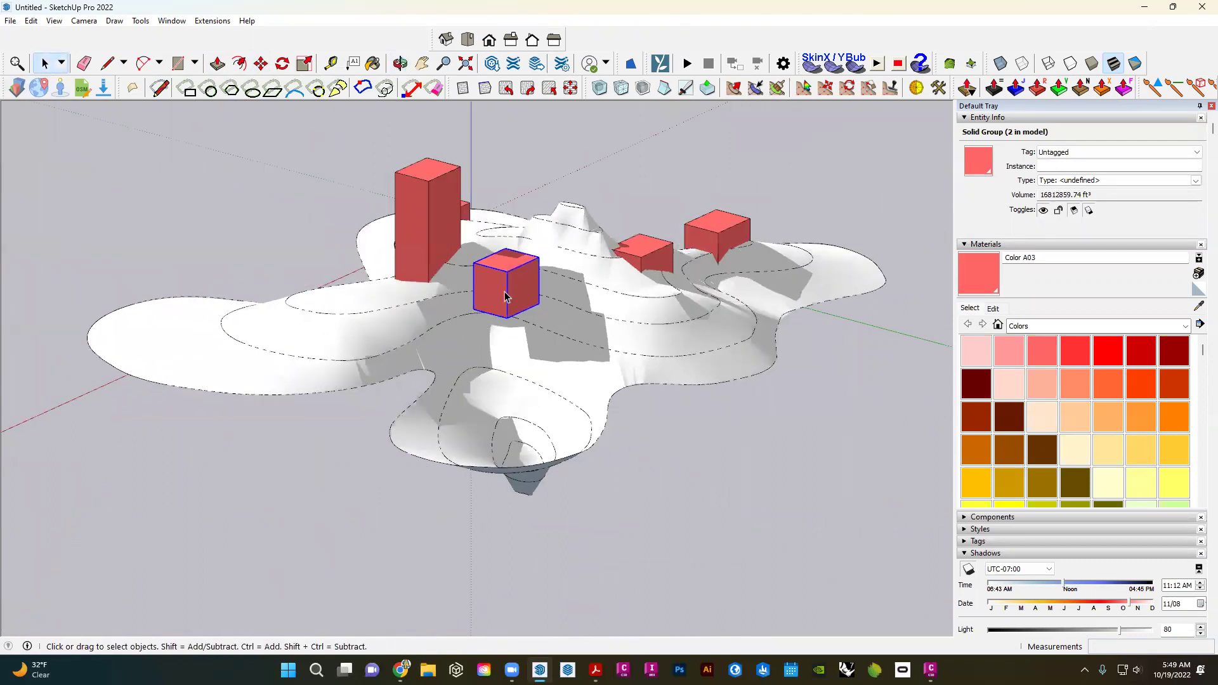
key("m")
left_click(505, 292)
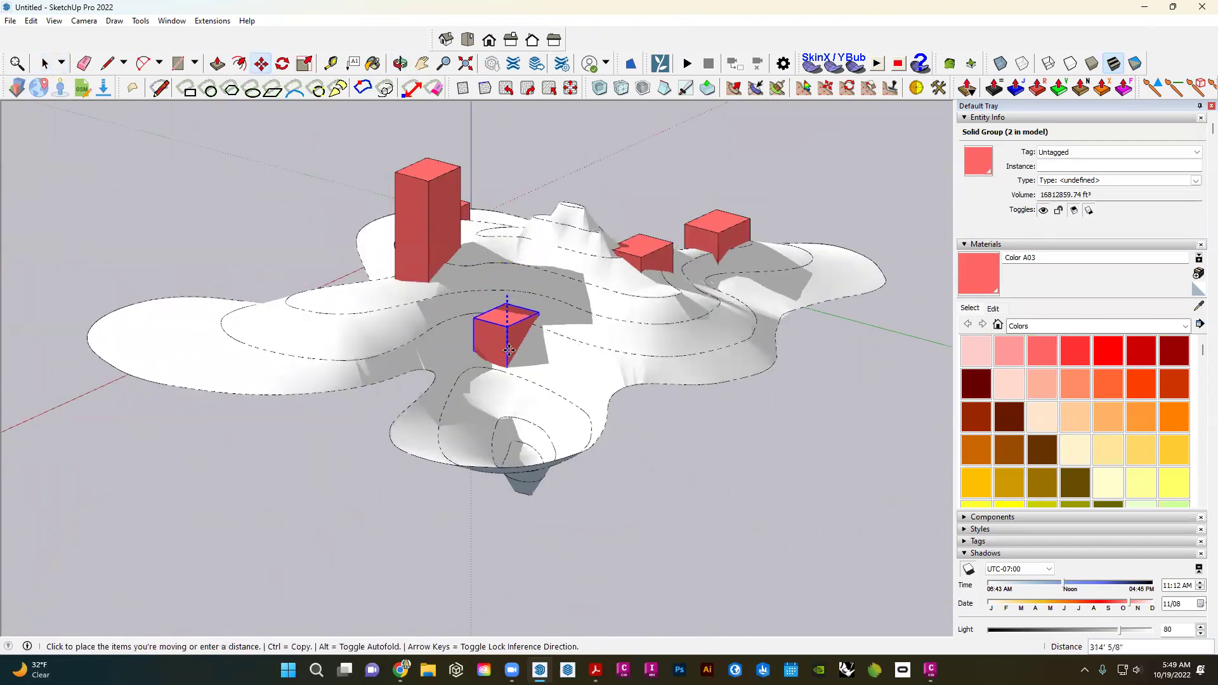
left_click(509, 348)
- Reposition the northern red box on the hillside beside the conical peak and clear the selection
middle_click_drag(573, 340, 501, 310)
left_click(449, 385)
key("space")
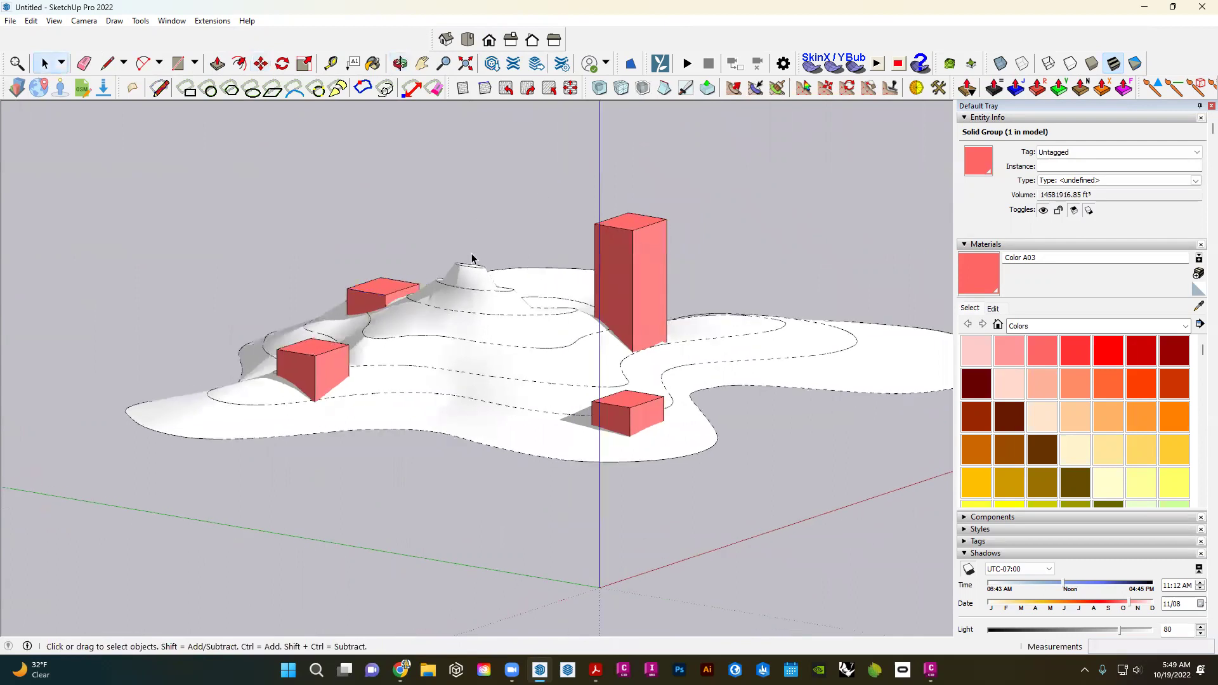
left_click(473, 253)
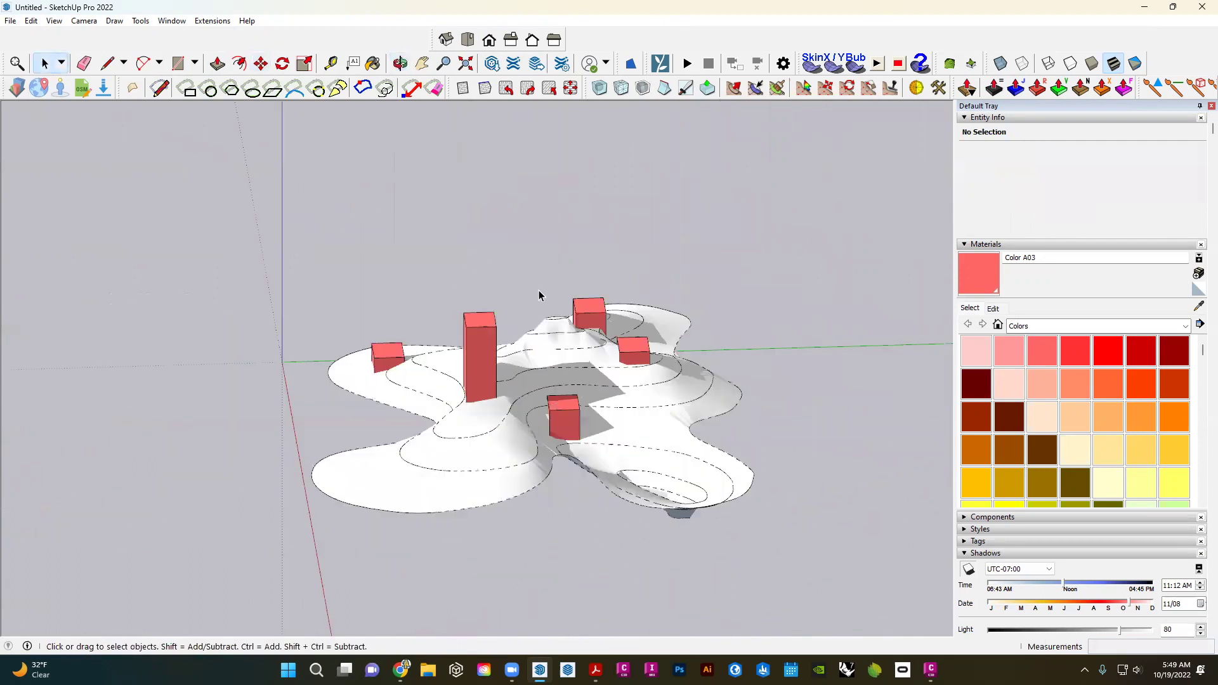
- Move the tall tower onto the terrain's southeastern lobe and adjust its position there
left_click(561, 309)
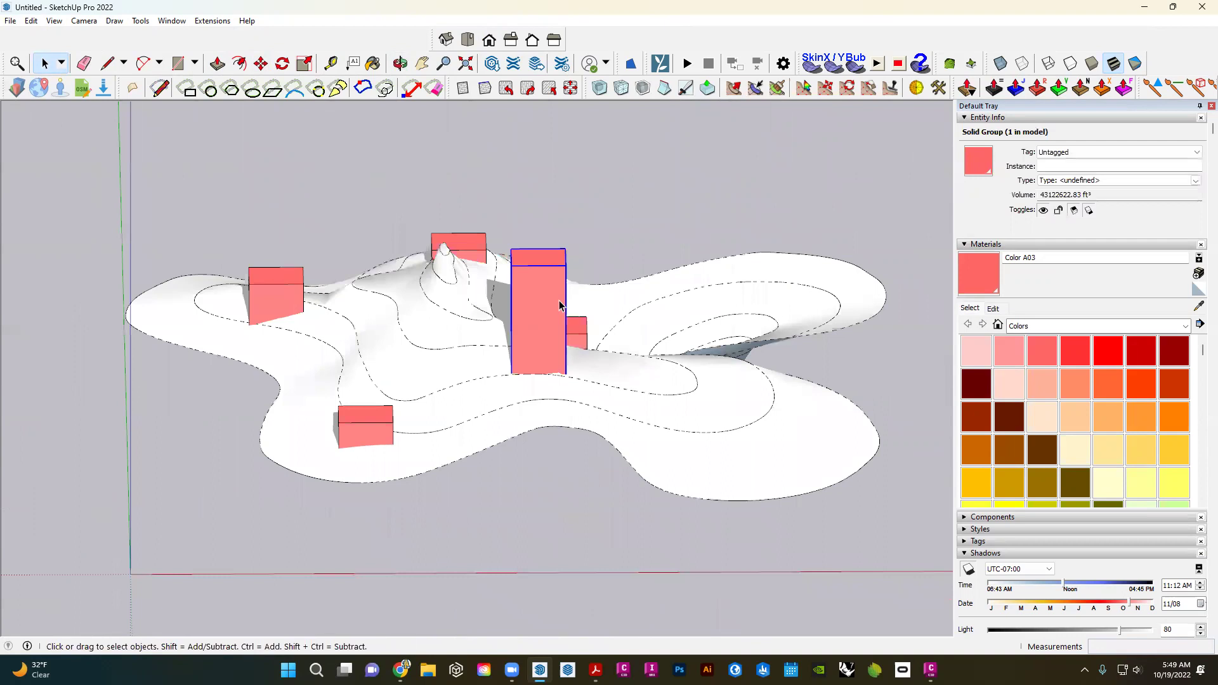
key("m")
left_click(559, 307)
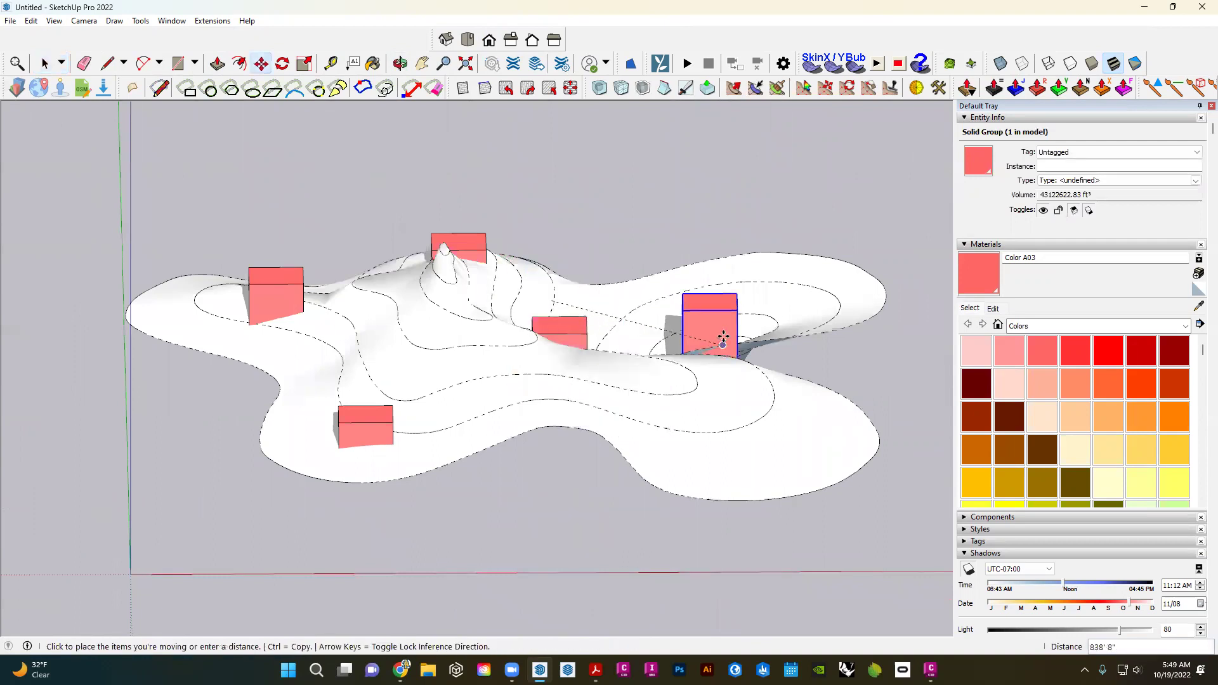
left_click(744, 327)
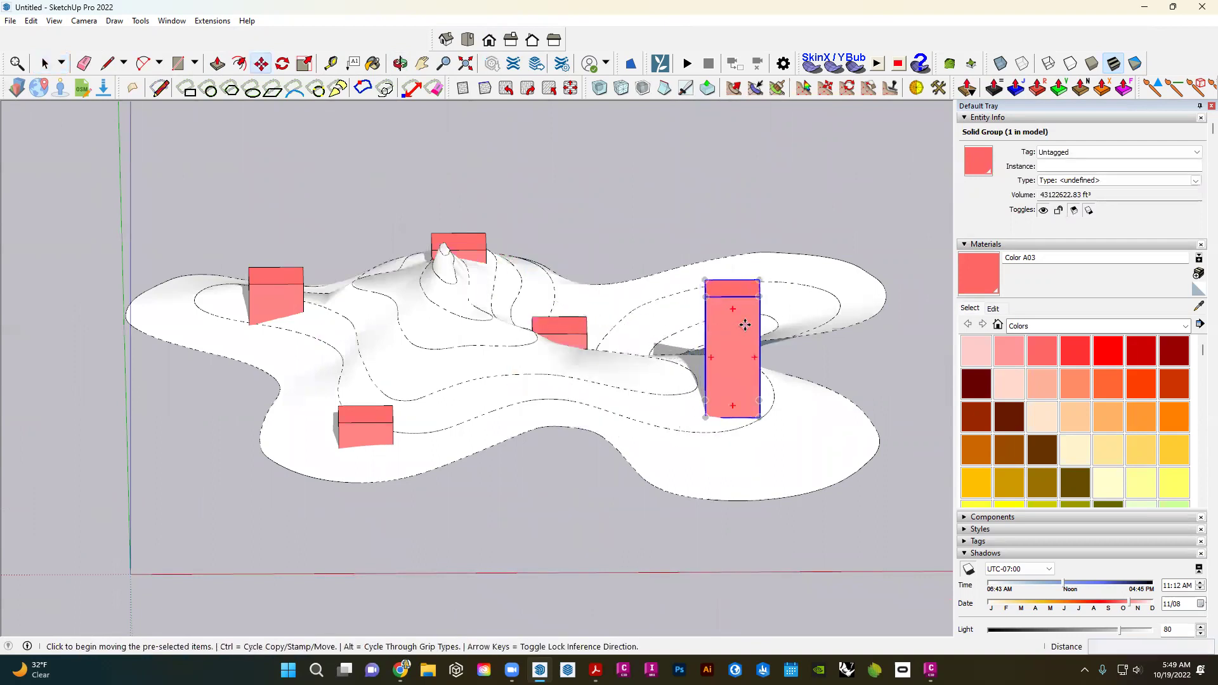
left_click(745, 324)
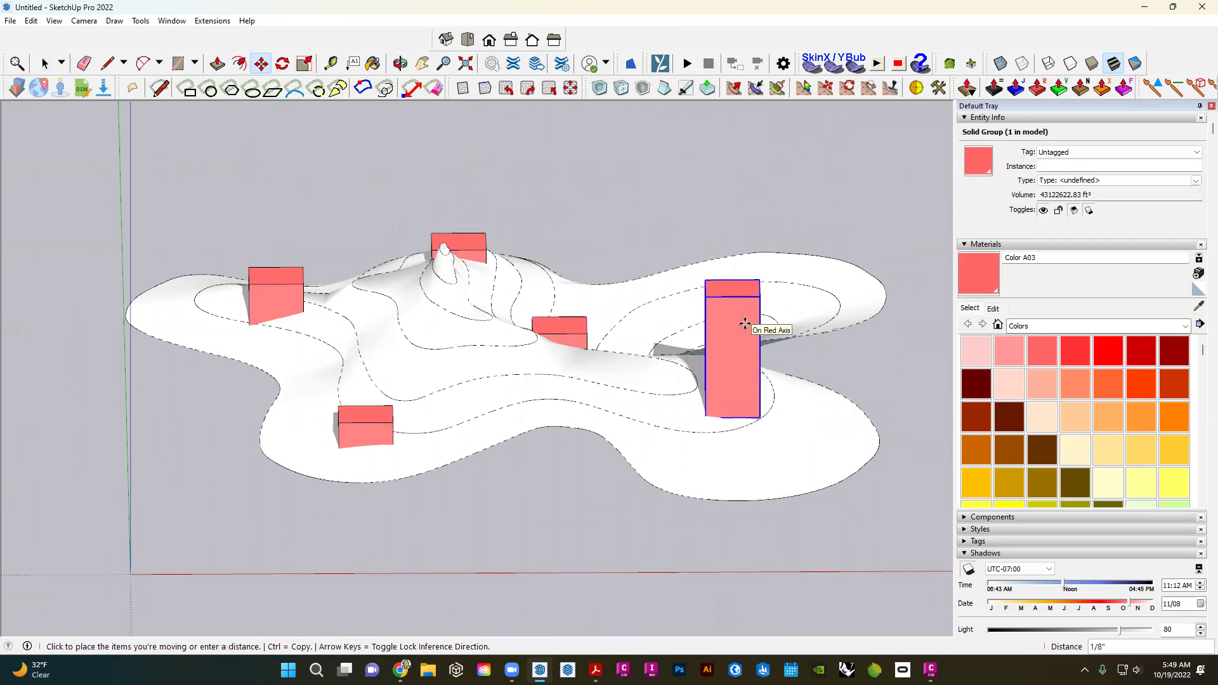
left_click(745, 324)
left_click(743, 331)
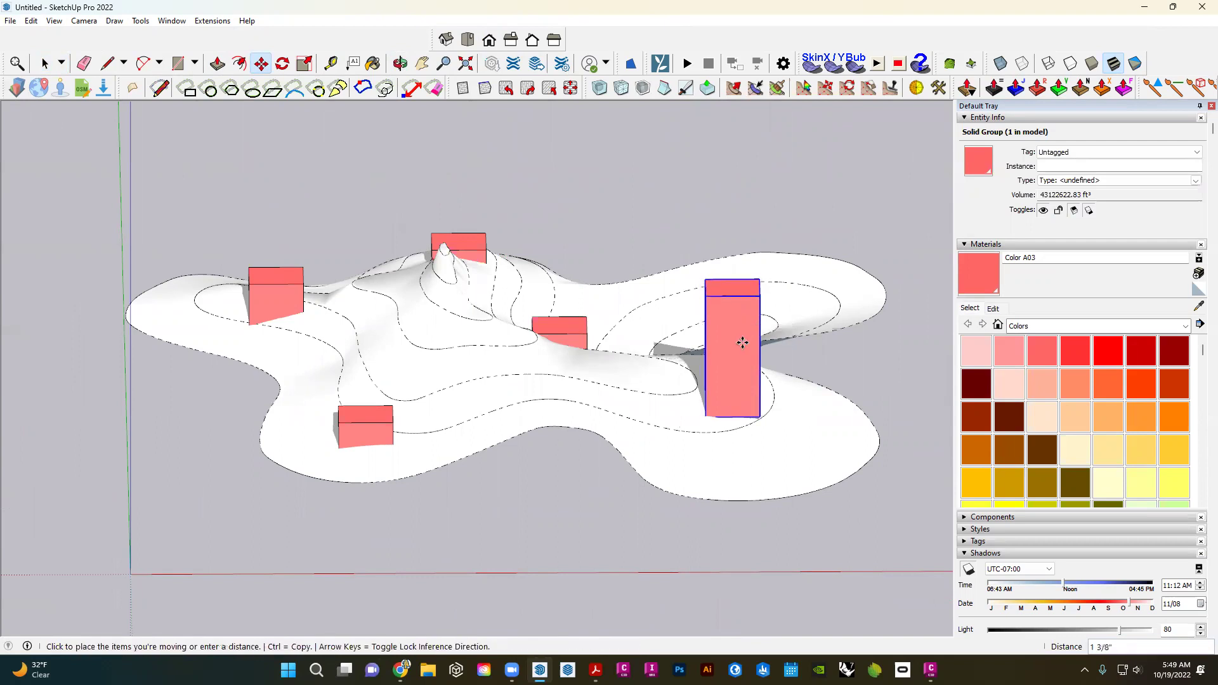
left_click(742, 350)
left_click(737, 328)
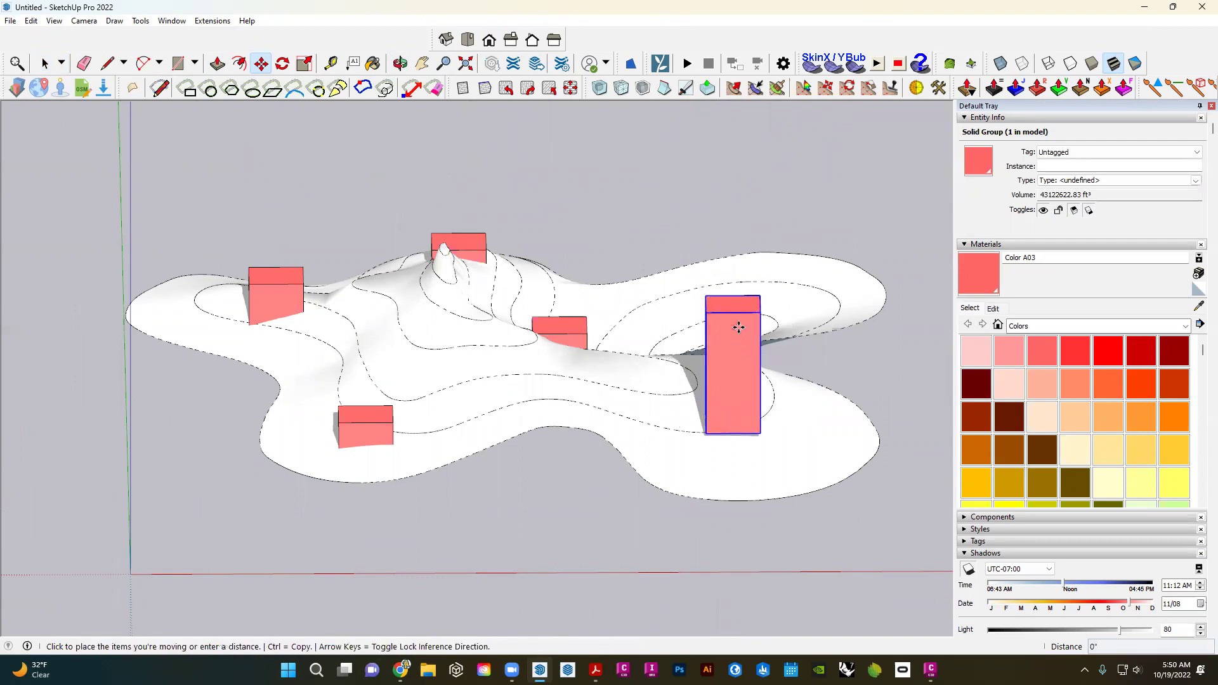
left_click(741, 347)
- Shift the small box nearest the tower slightly up the slope toward the peak and clear the selection
middle_click_drag(648, 314, 641, 316)
left_click_drag(585, 368, 577, 359)
key("space")
left_click(575, 357)
key("m")
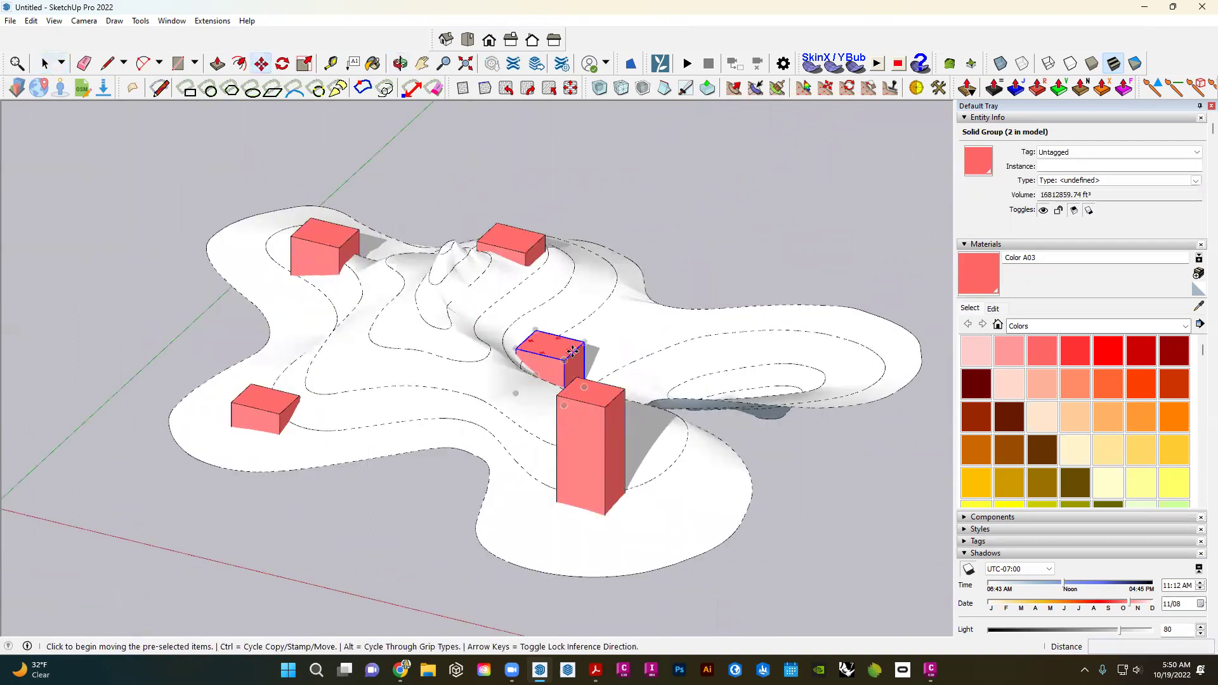
left_click(574, 354)
left_click(562, 347)
middle_click_drag(559, 314, 735, 223)
key("space")
left_click(616, 230)
- Switch the camera from parallel projection to Perspective
middle_click_drag(615, 230, 569, 307)
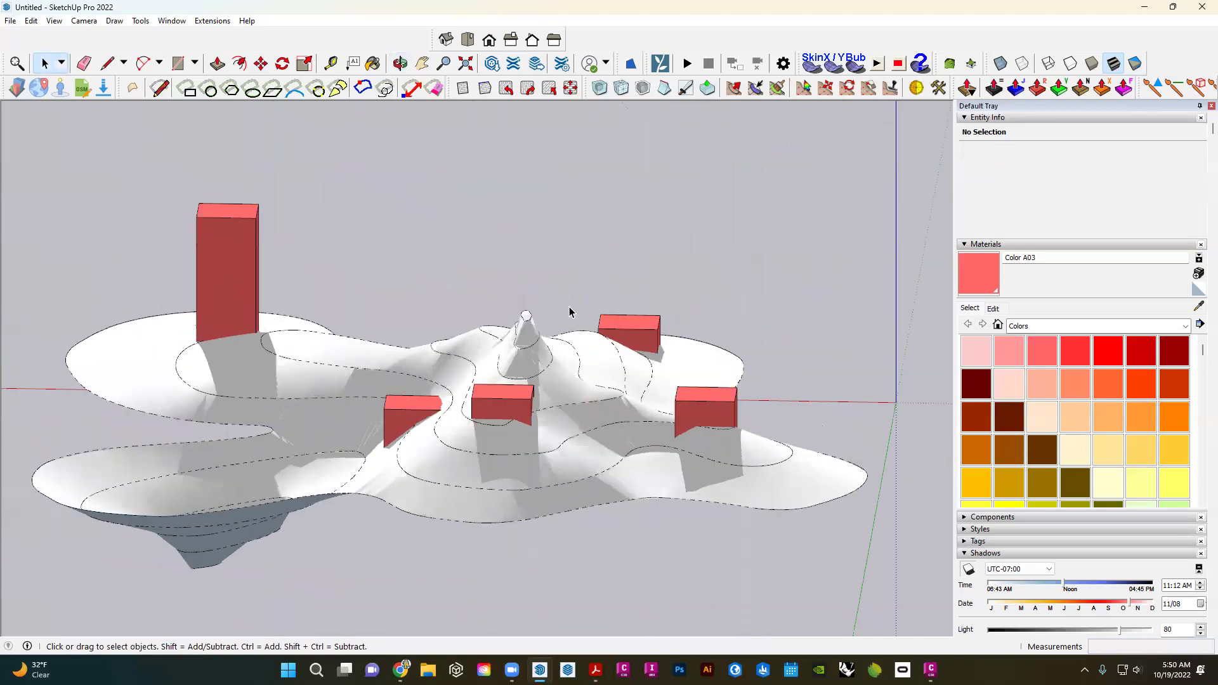
left_click(83, 20)
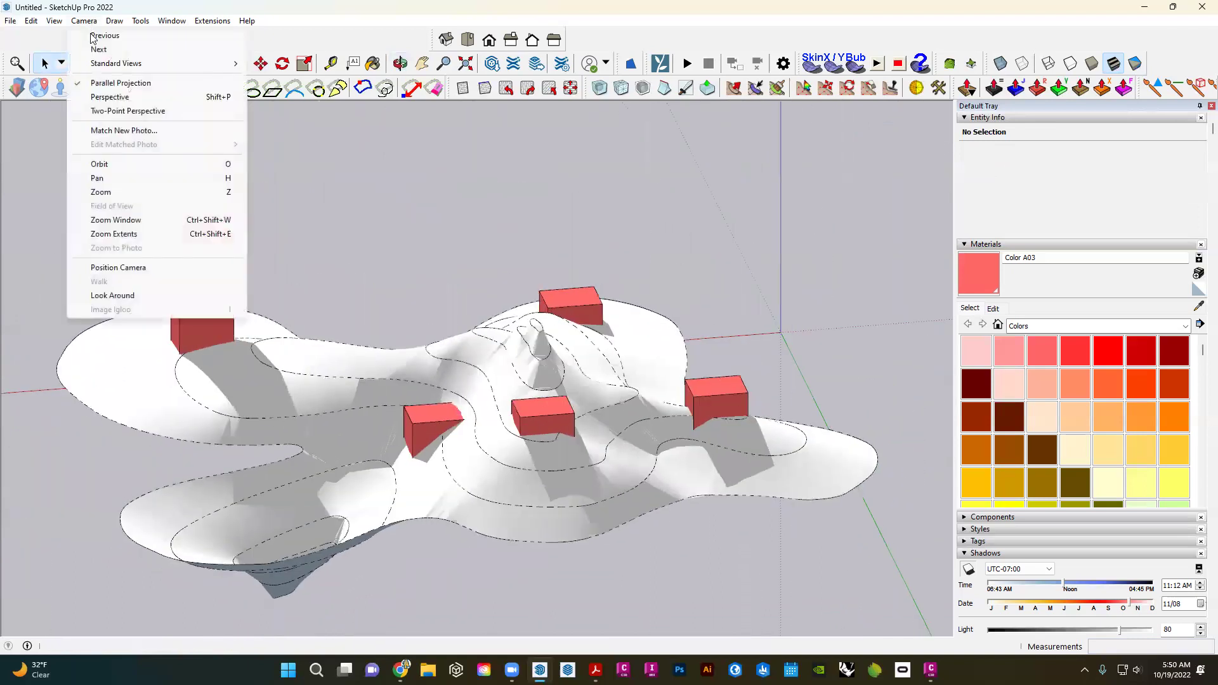
left_click(97, 35)
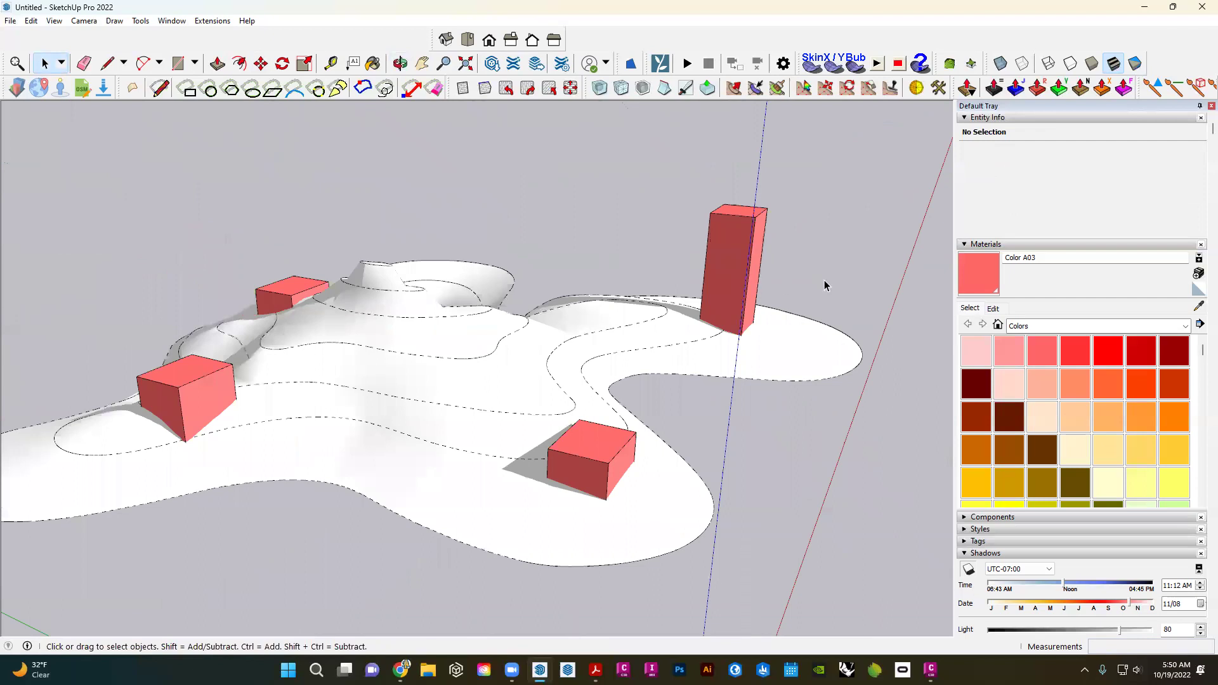
- Set the shadow date to 08/16 and the shadow time to 07:51 AM
left_click(1000, 246)
left_click(1015, 292)
left_click(1015, 291)
left_click_drag(1070, 323, 1034, 326)
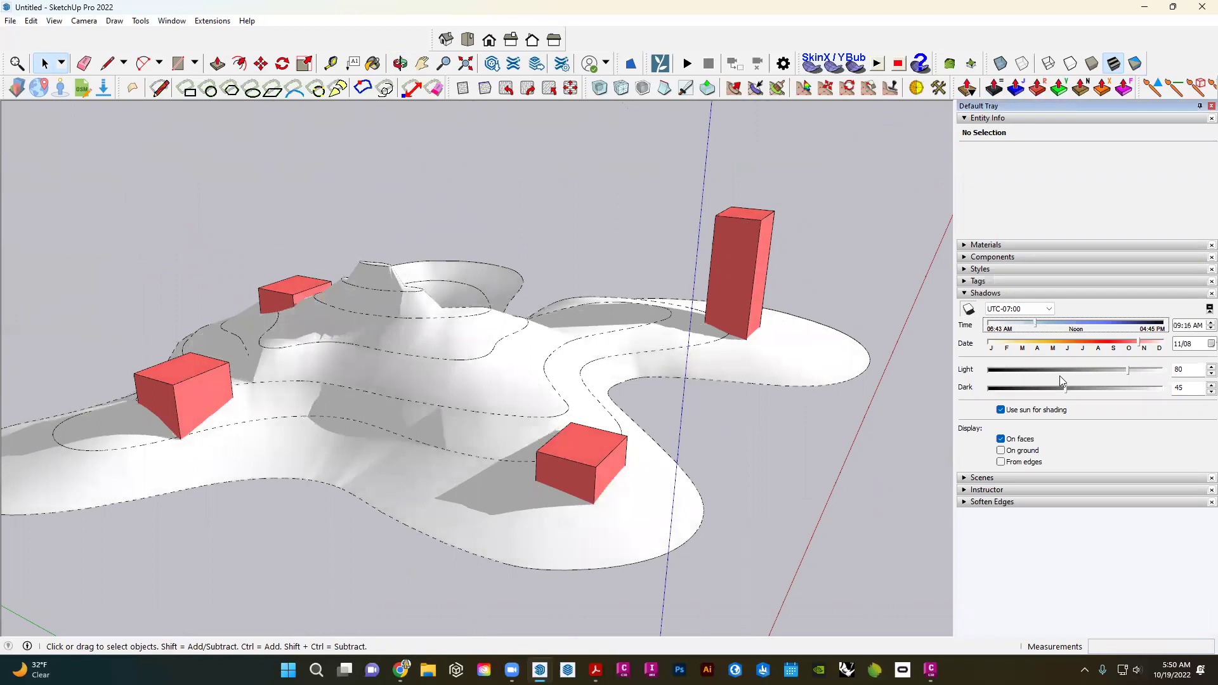
left_click(1099, 346)
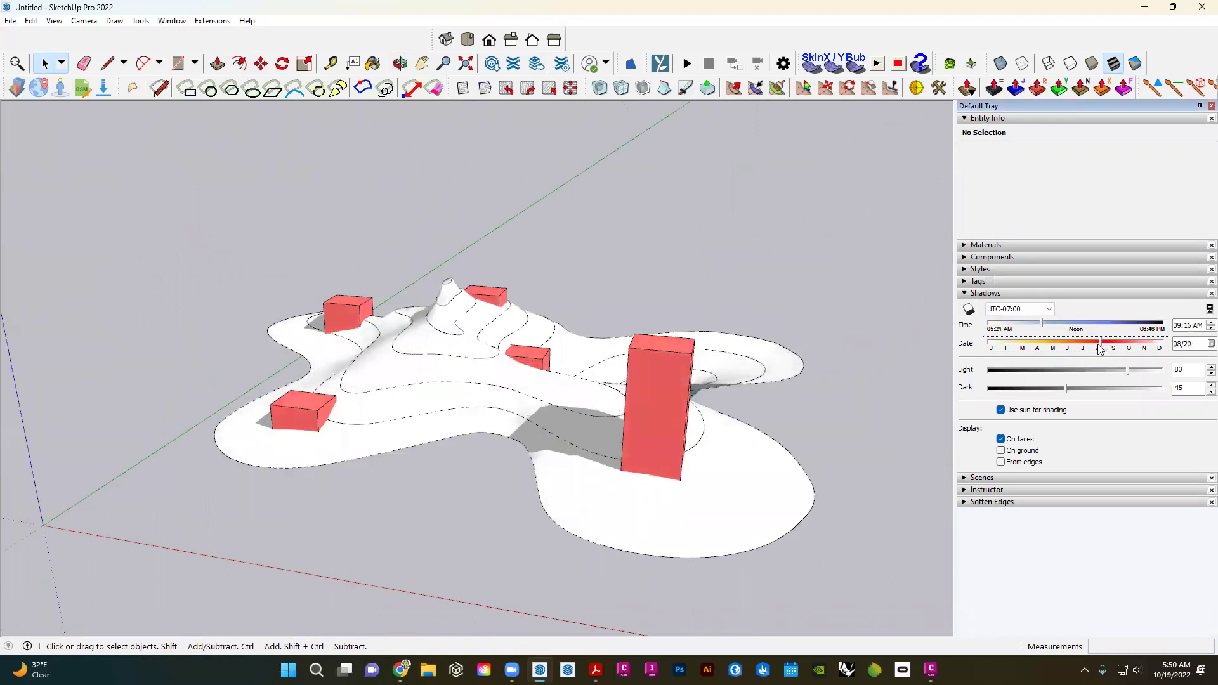
left_click_drag(1041, 323, 1022, 325)
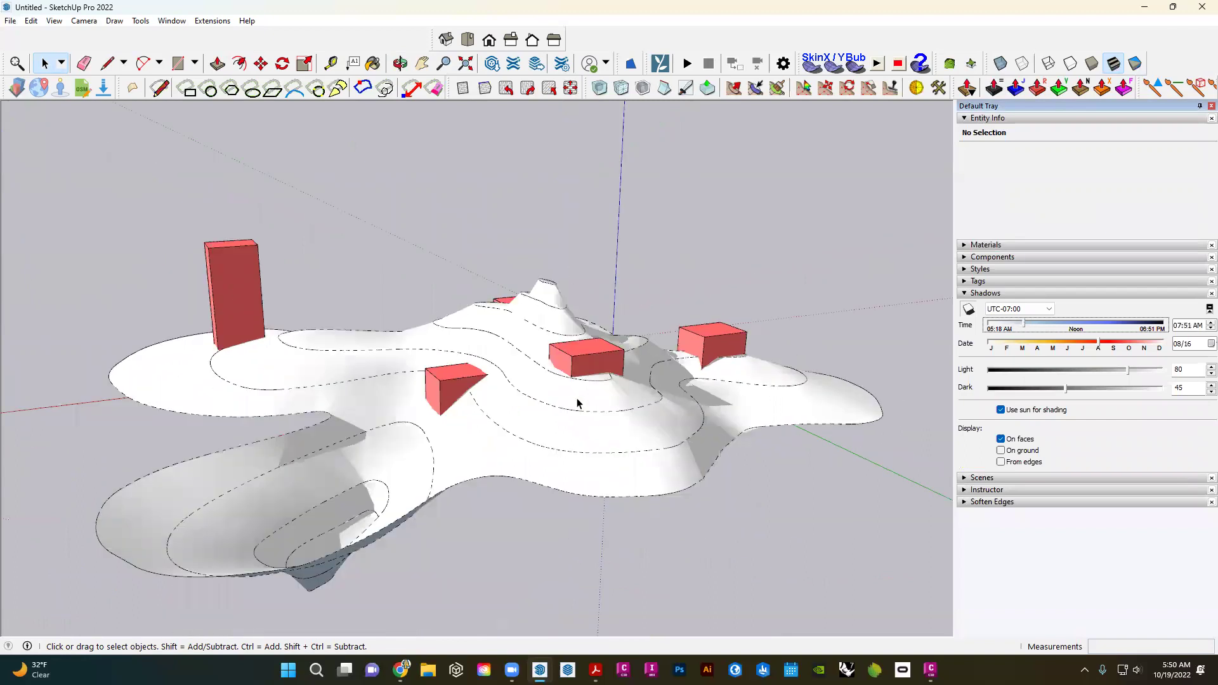
left_click(546, 419)
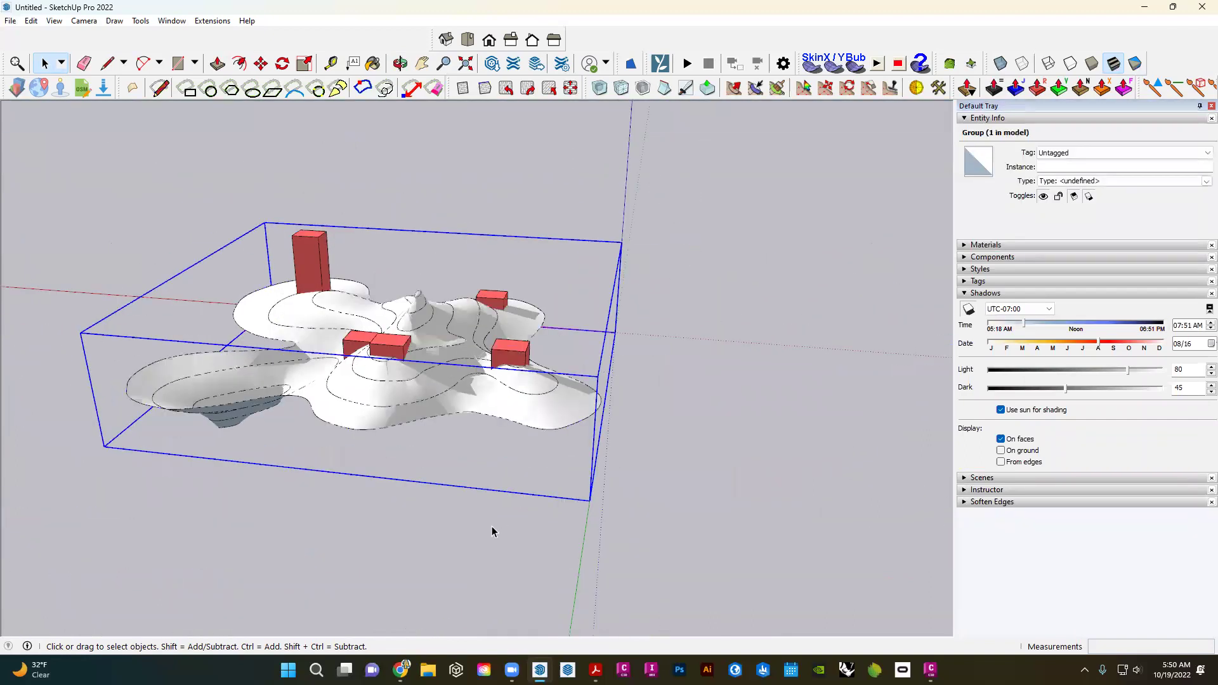
left_click(648, 428)
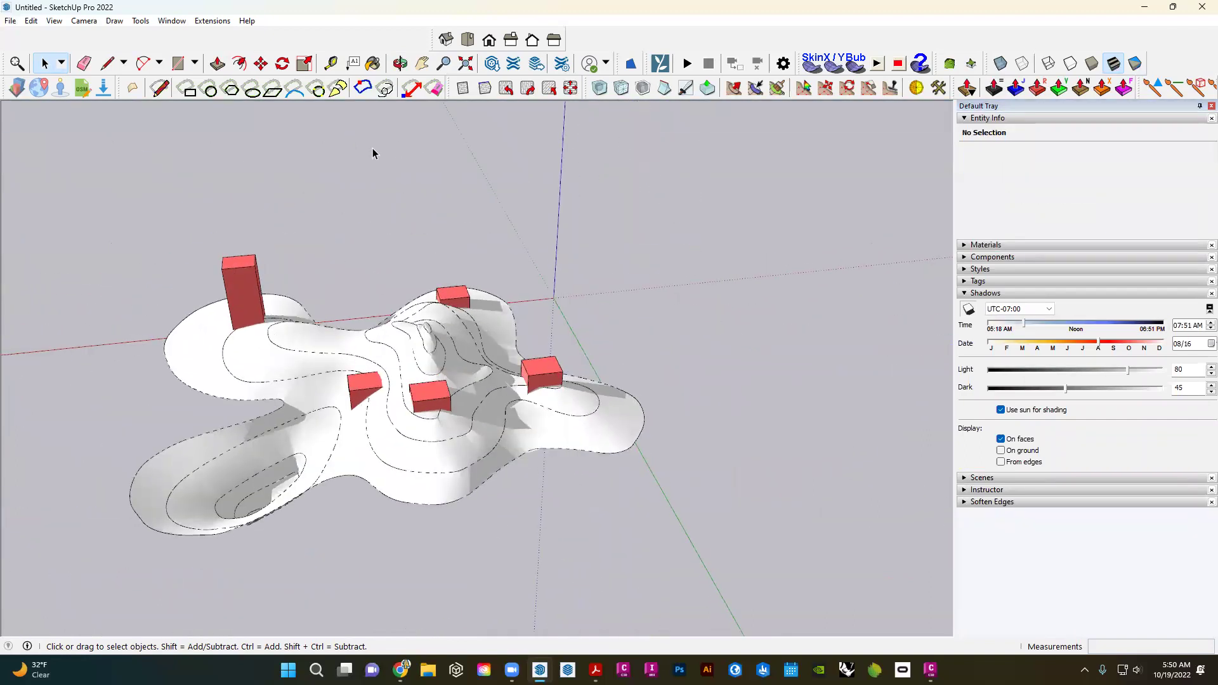
left_click(11, 20)
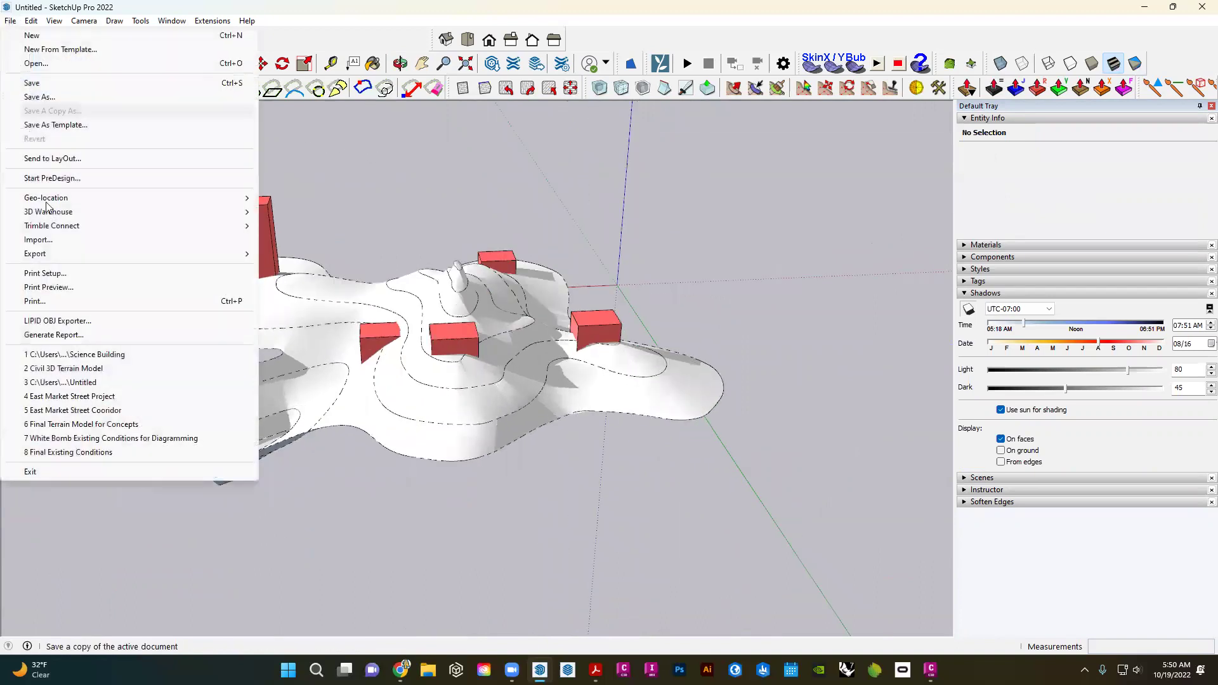
mouse_move(155, 254)
left_click(297, 268)
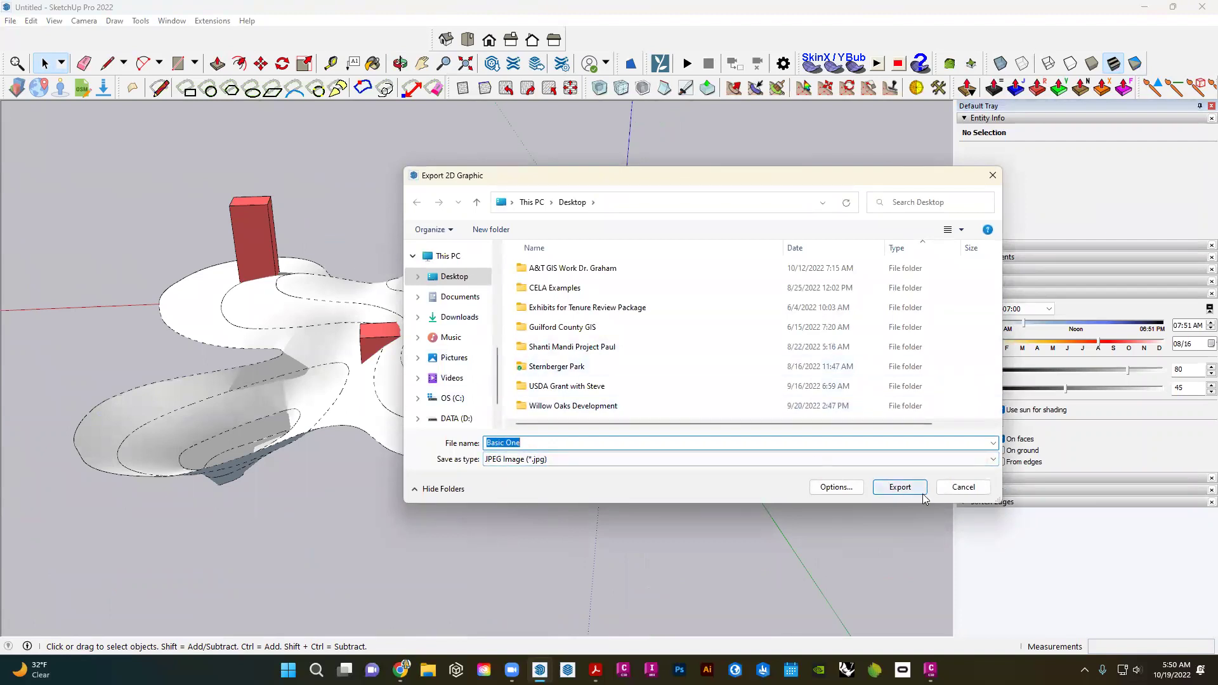
left_click(962, 486)
middle_click_drag(488, 355, 474, 381)
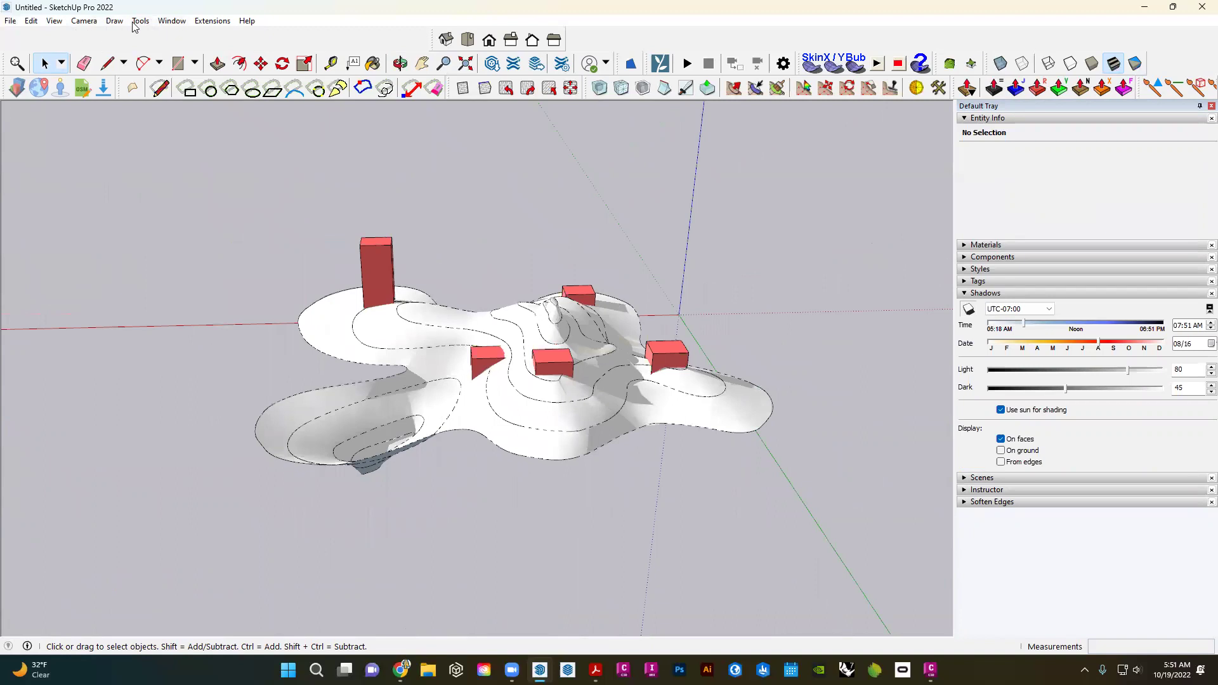
- Enable the Section toolbar and place it floating above the terrain model
left_click(54, 23)
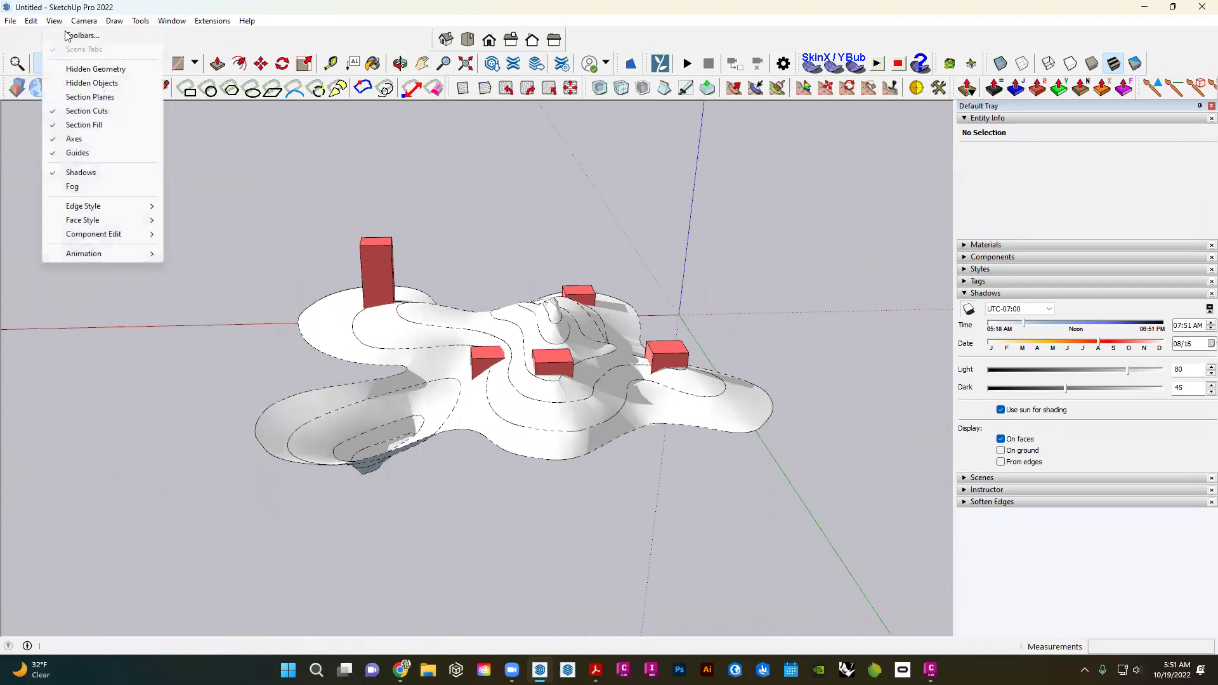
left_click(66, 36)
scroll(566, 347, "down", 5)
scroll(567, 347, "down", 3)
scroll(564, 348, "down", 1)
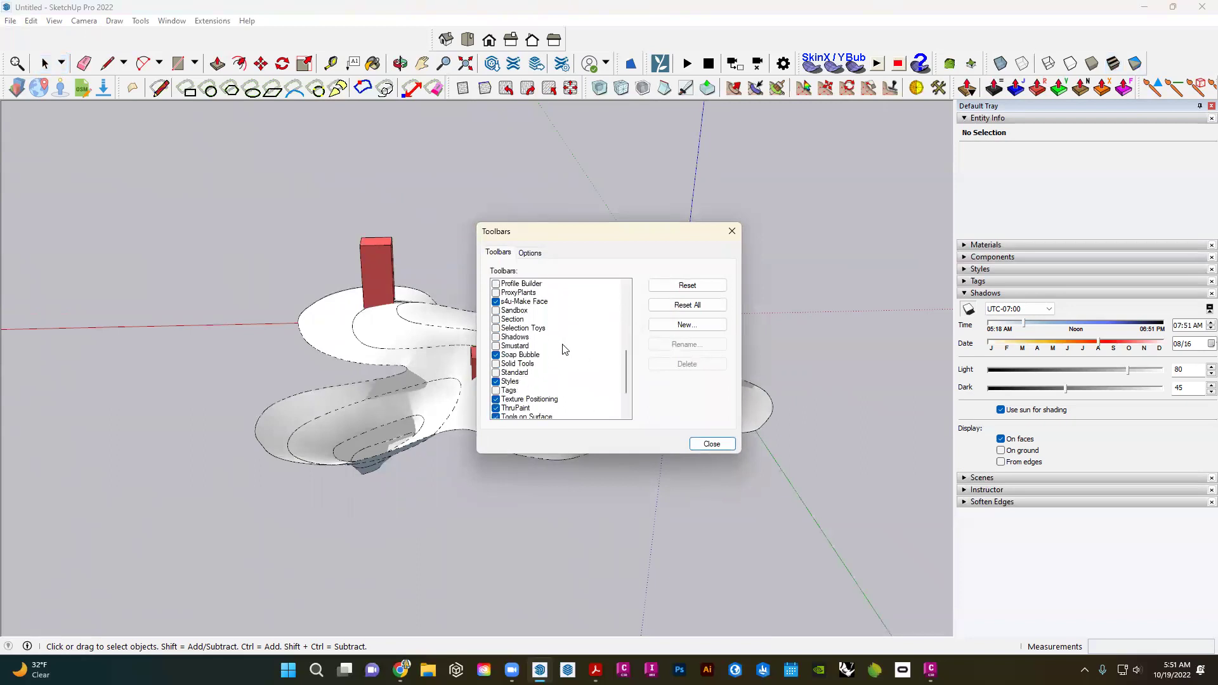
left_click(495, 319)
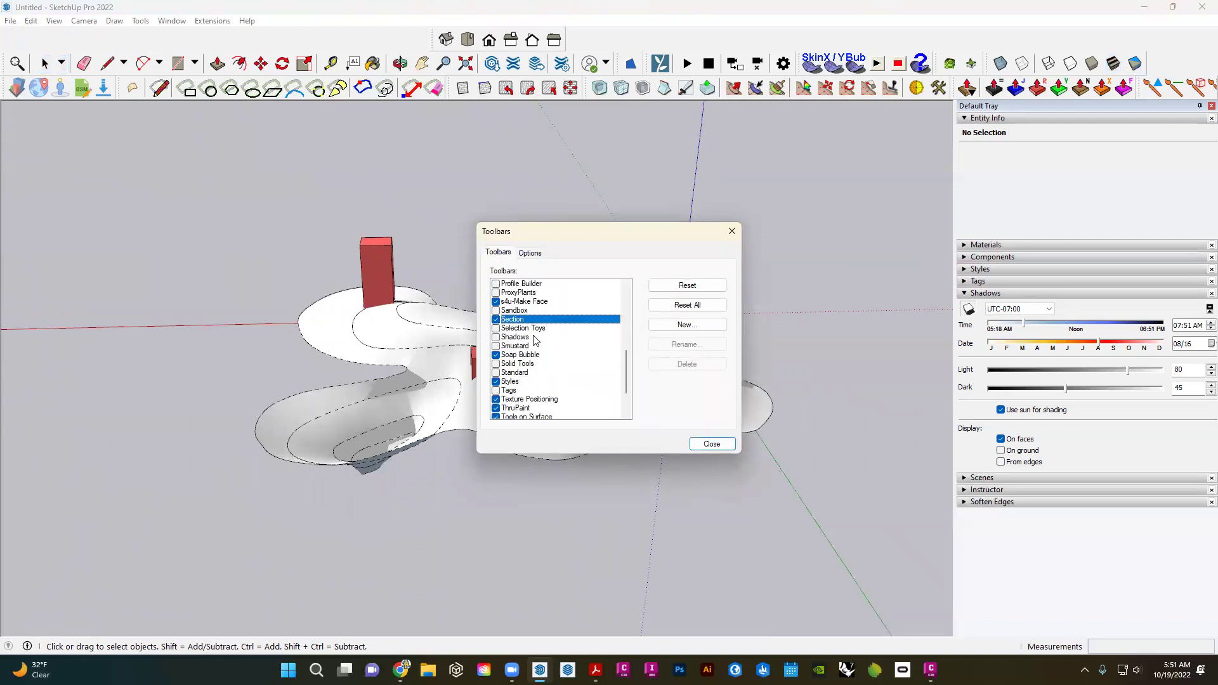
left_click(711, 444)
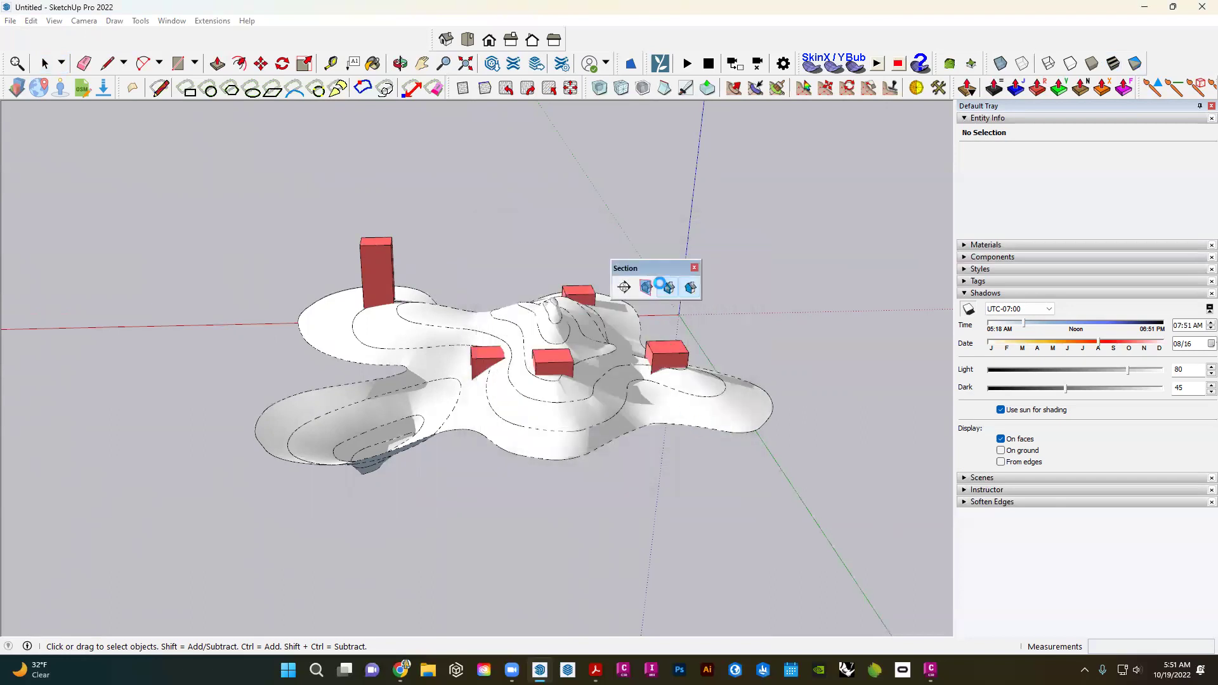
left_click_drag(660, 270, 303, 128)
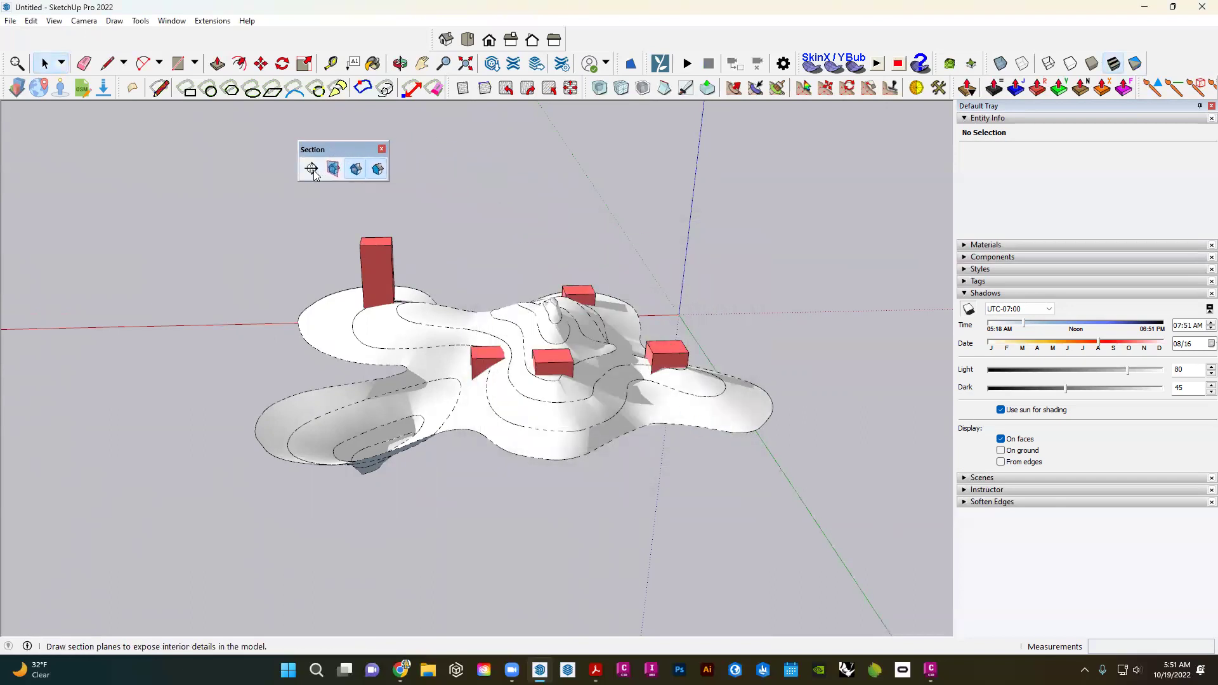
- Place a section plane on the front face of the red box below the peak, accepting the default name and symbol
left_click(311, 168)
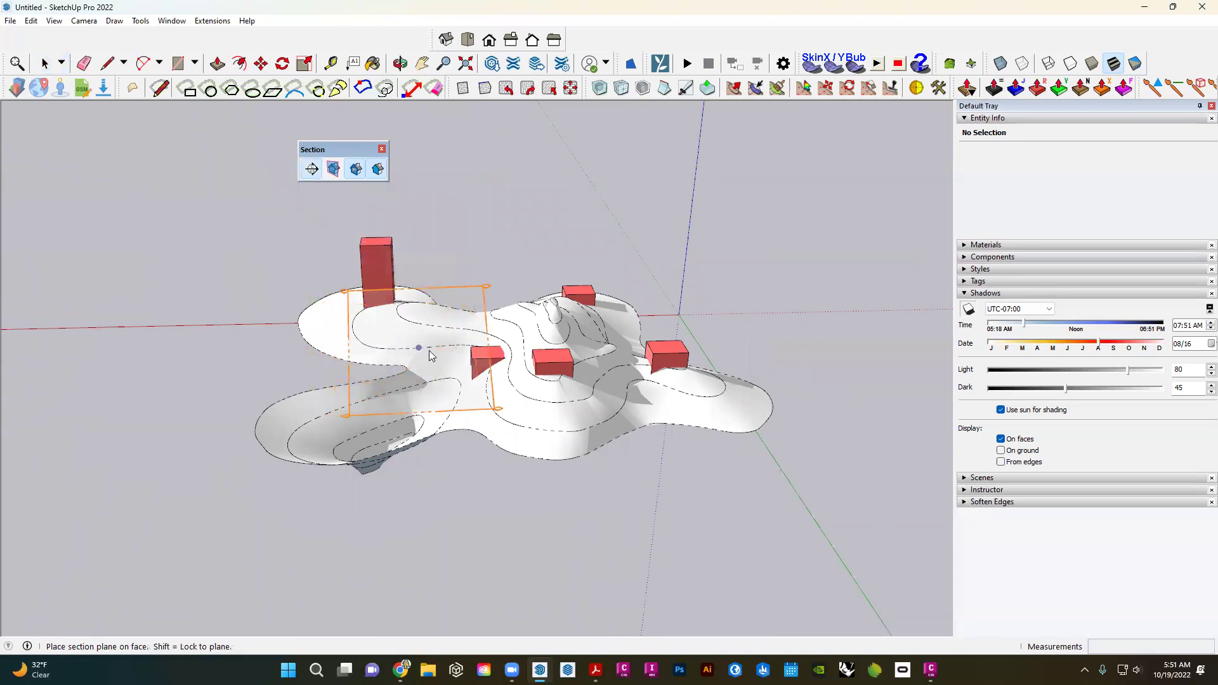
scroll(554, 366, "up", 1)
middle_click_drag(554, 366, 532, 383)
scroll(533, 382, "up", 2)
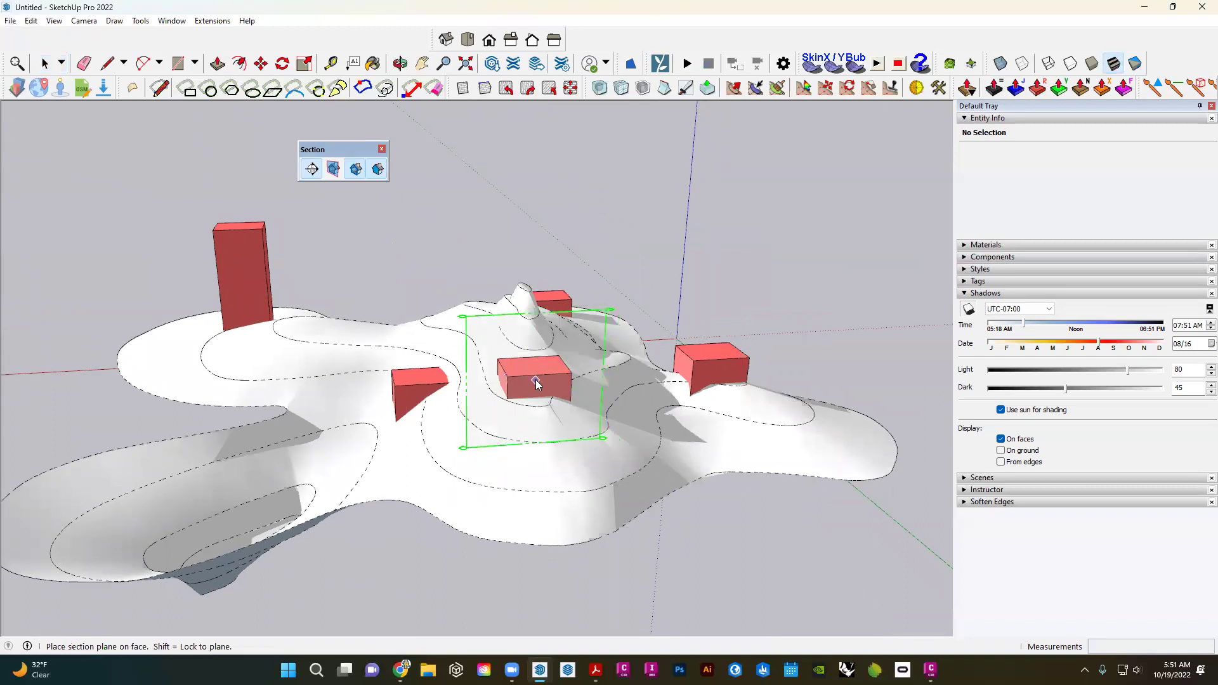
left_click(536, 380)
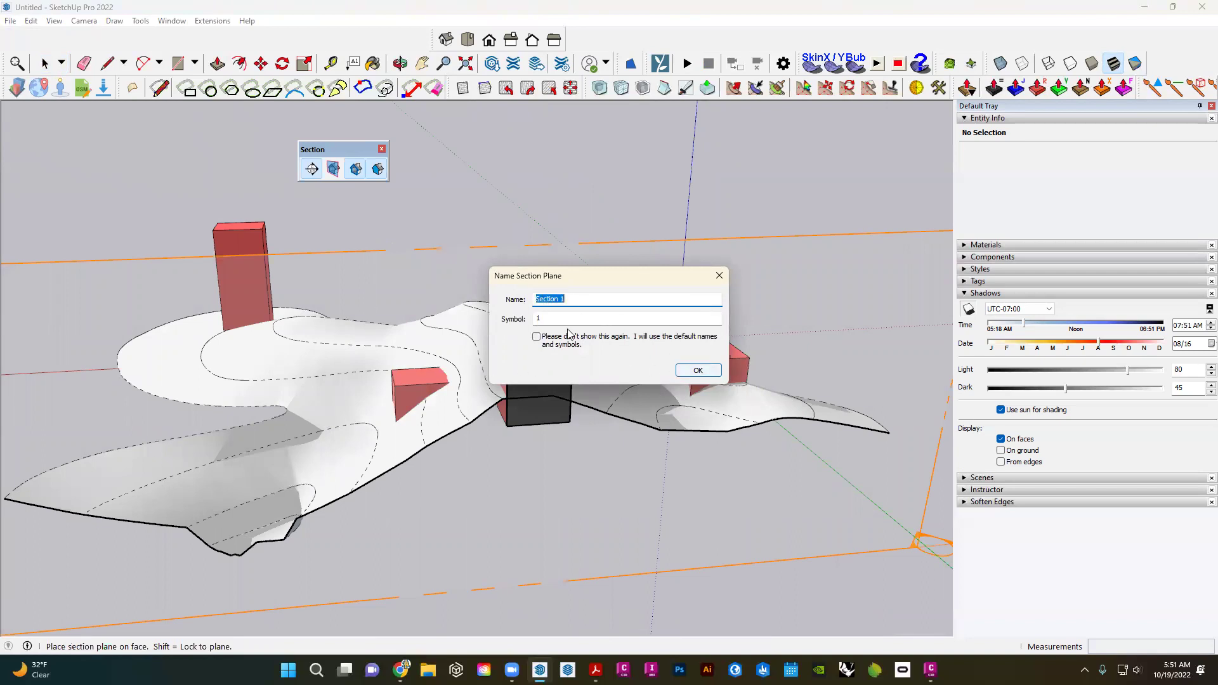
left_click(698, 371)
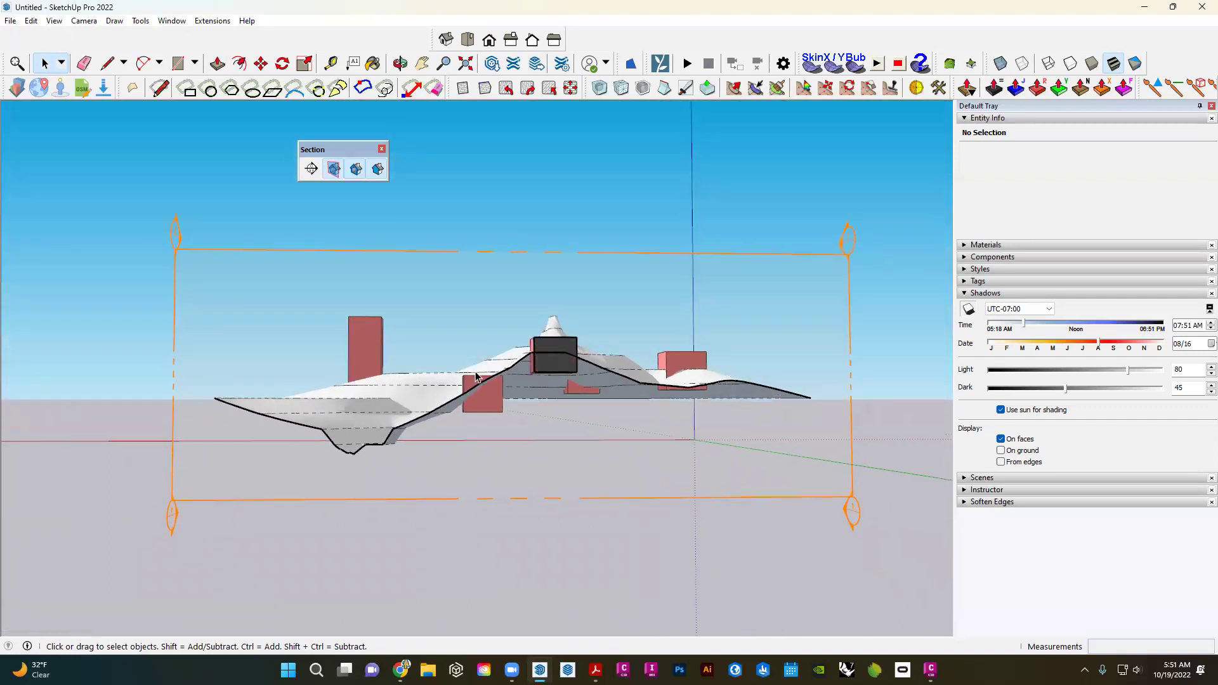
- Align the view with the section plane and clear the selection
right_click(382, 280)
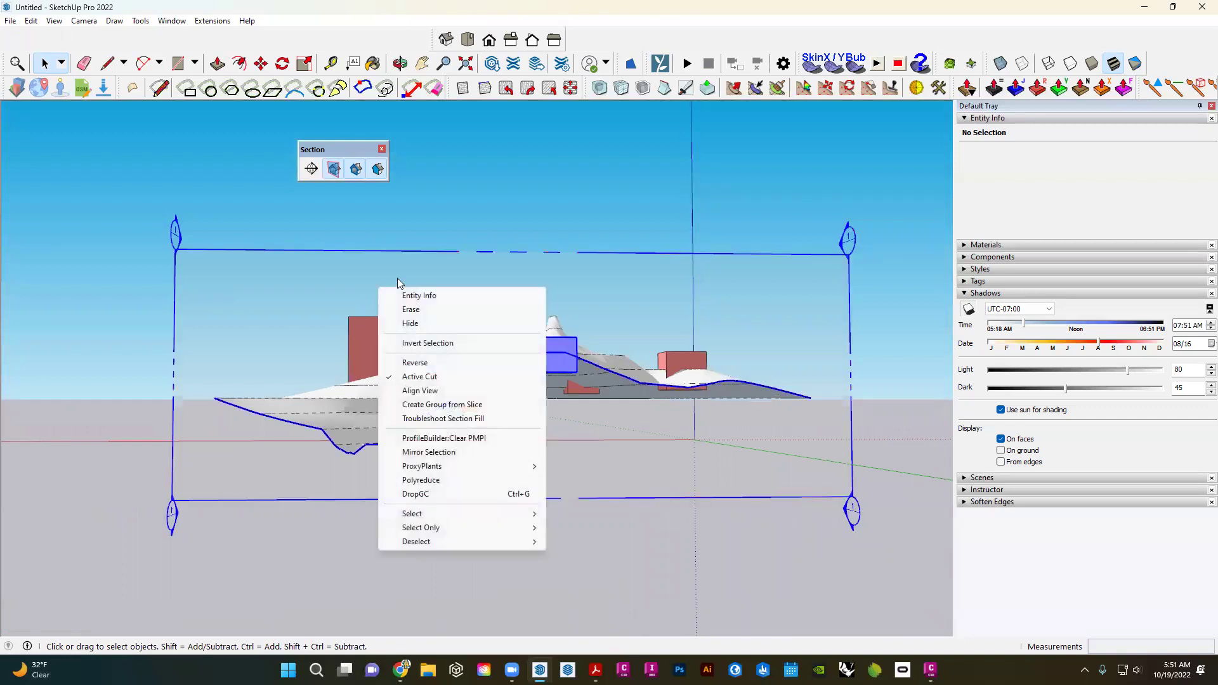
left_click(432, 391)
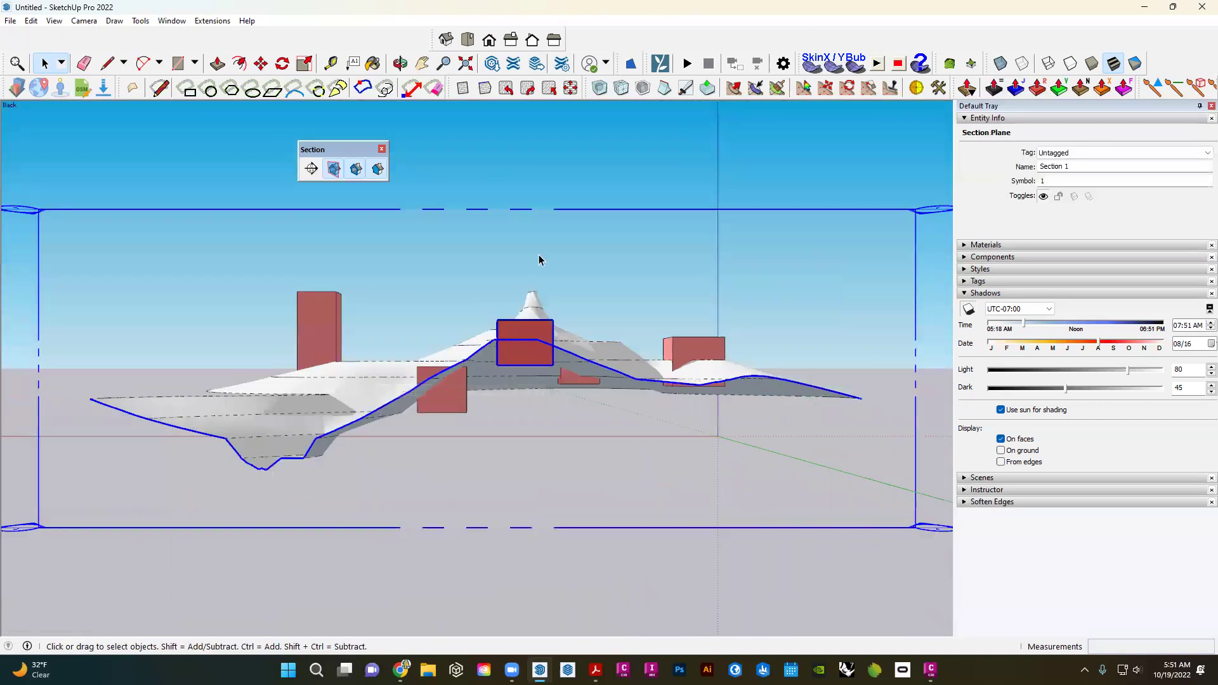
left_click(609, 167)
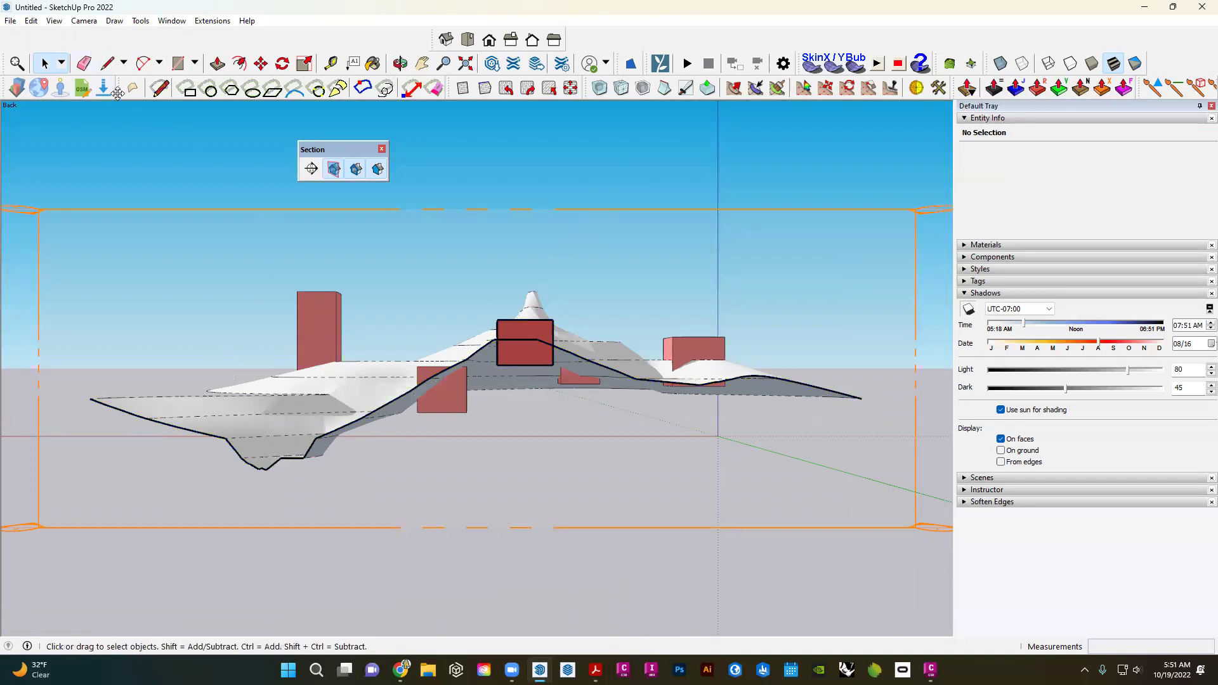
- Switch the camera to Parallel Projection and realign the view with the section plane
left_click(84, 20)
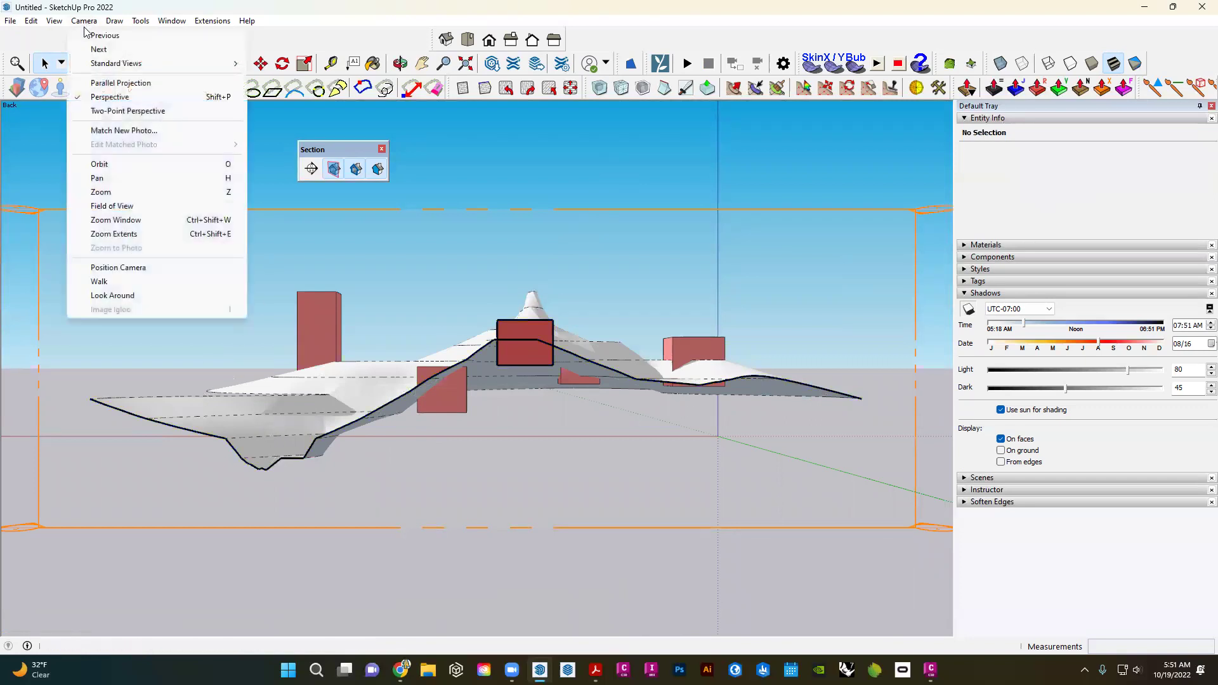
left_click(99, 82)
right_click(535, 277)
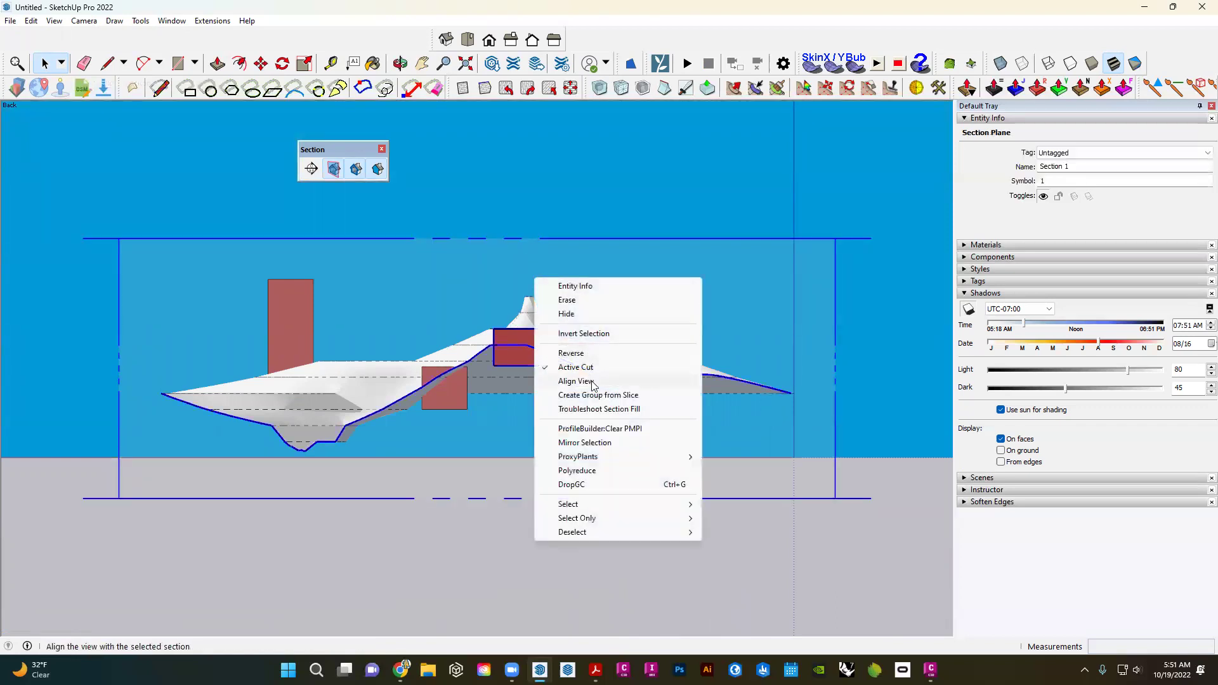
left_click(576, 381)
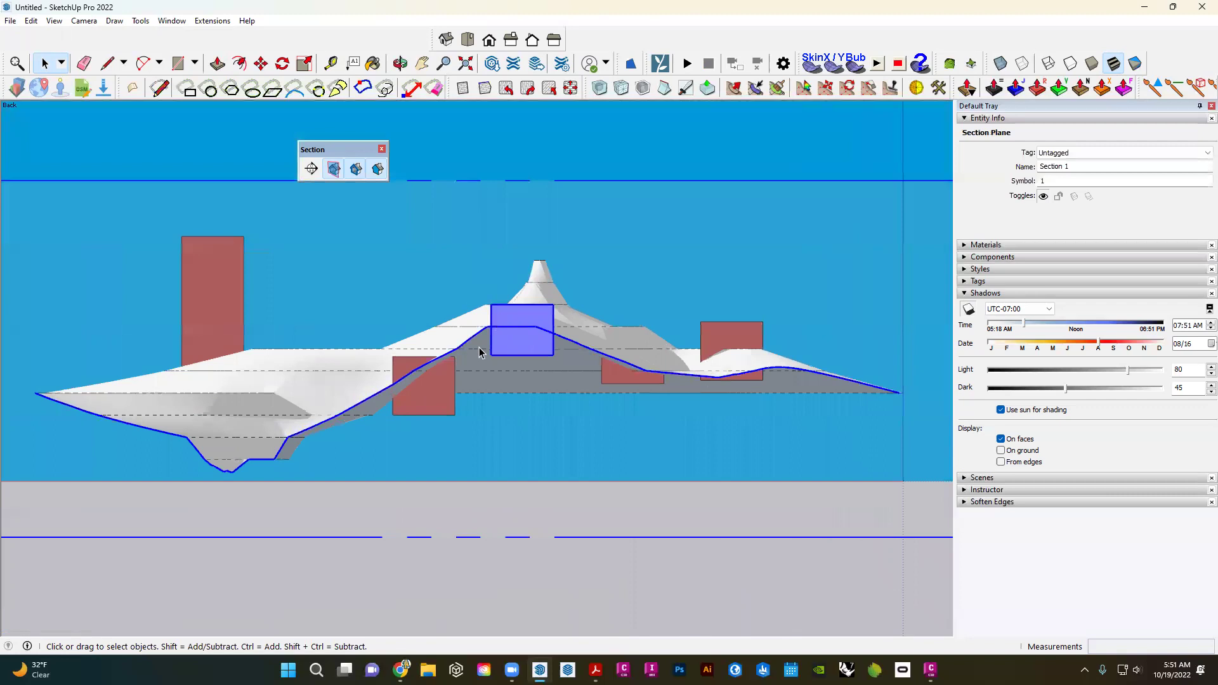
left_click(596, 405)
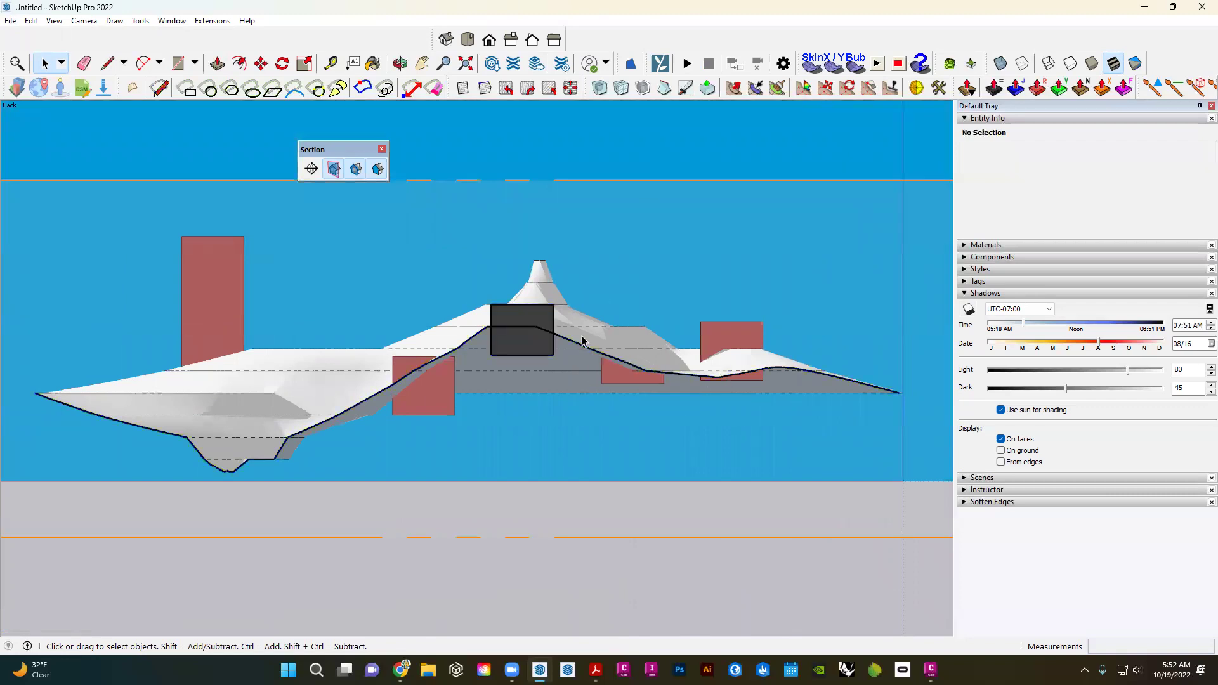
- Create a group from the section plane's slice through the terrain and central box
scroll(539, 341, "down", 2)
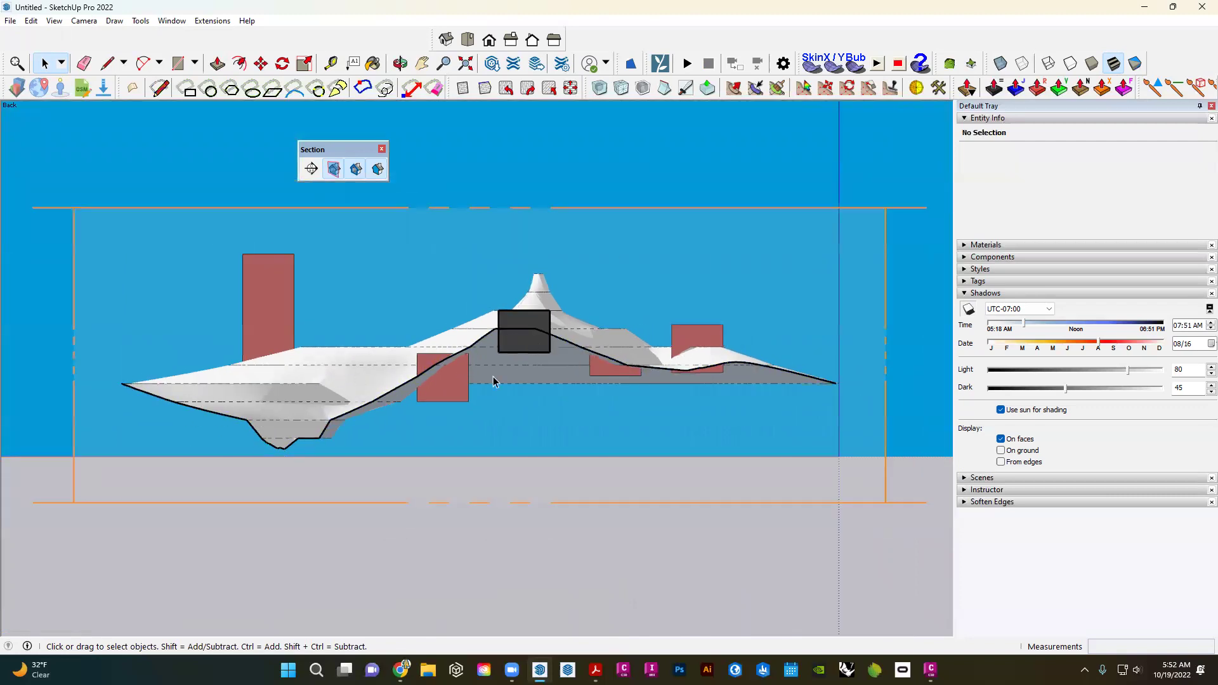
left_click(555, 324)
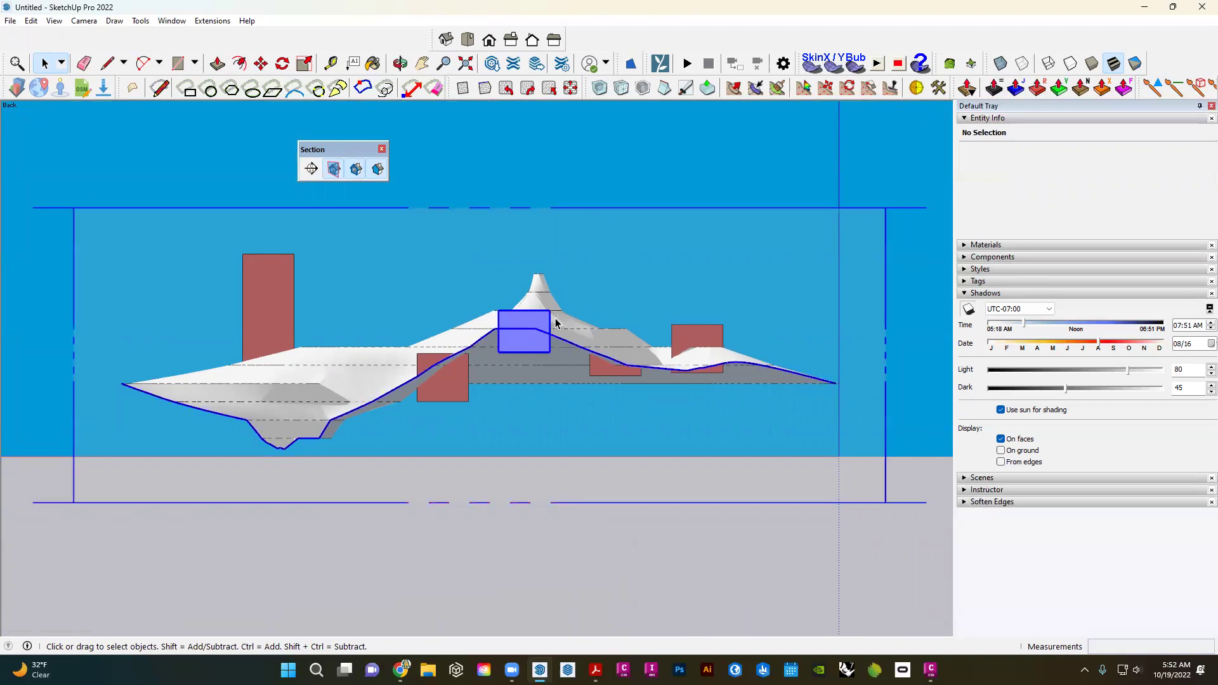
right_click(512, 346)
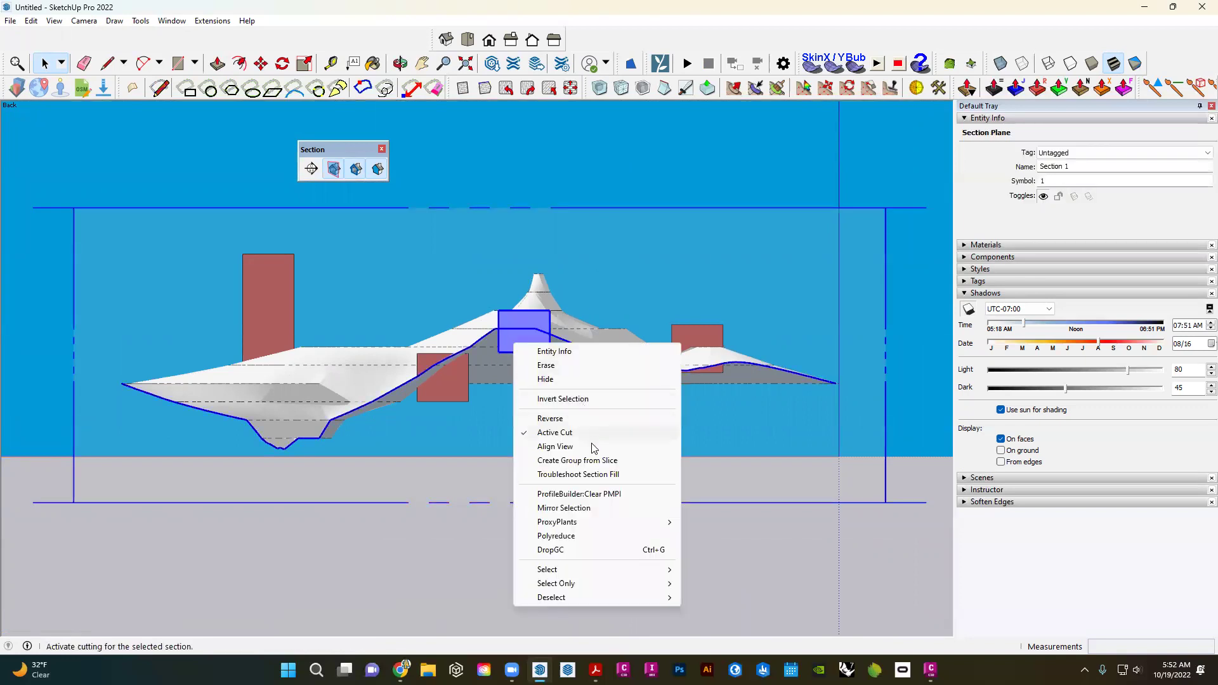
left_click(599, 461)
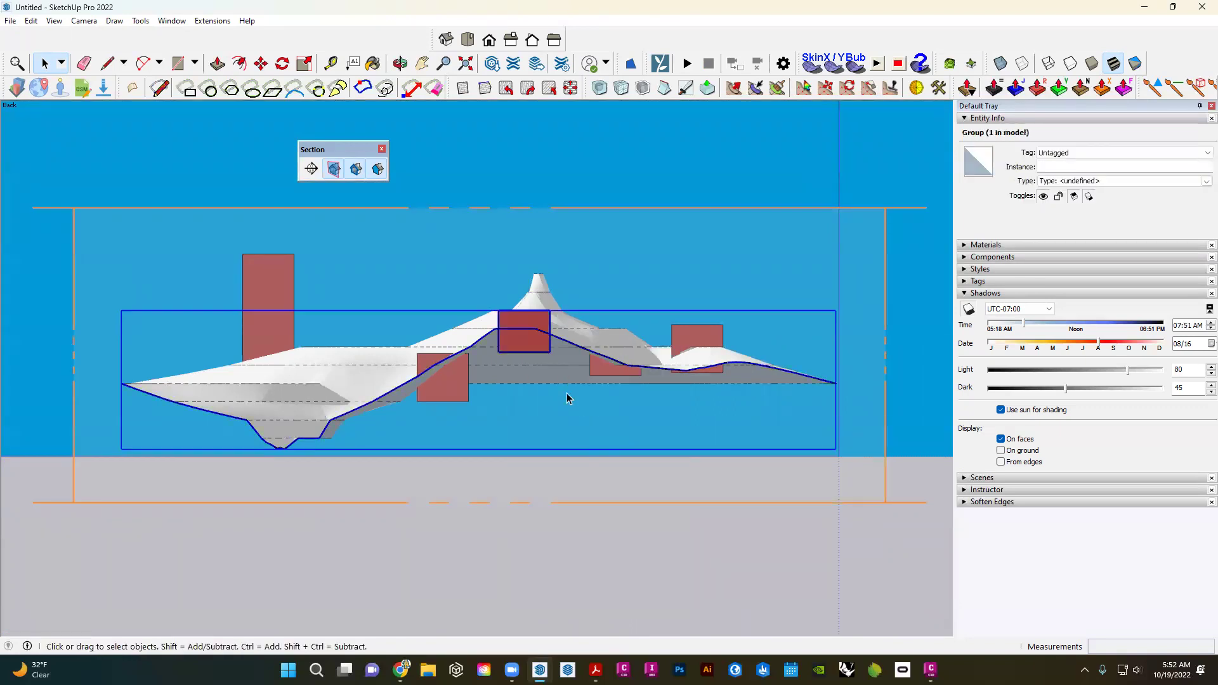
- Move the slice group about 1475' straight up so it sits above the terrain
key("m")
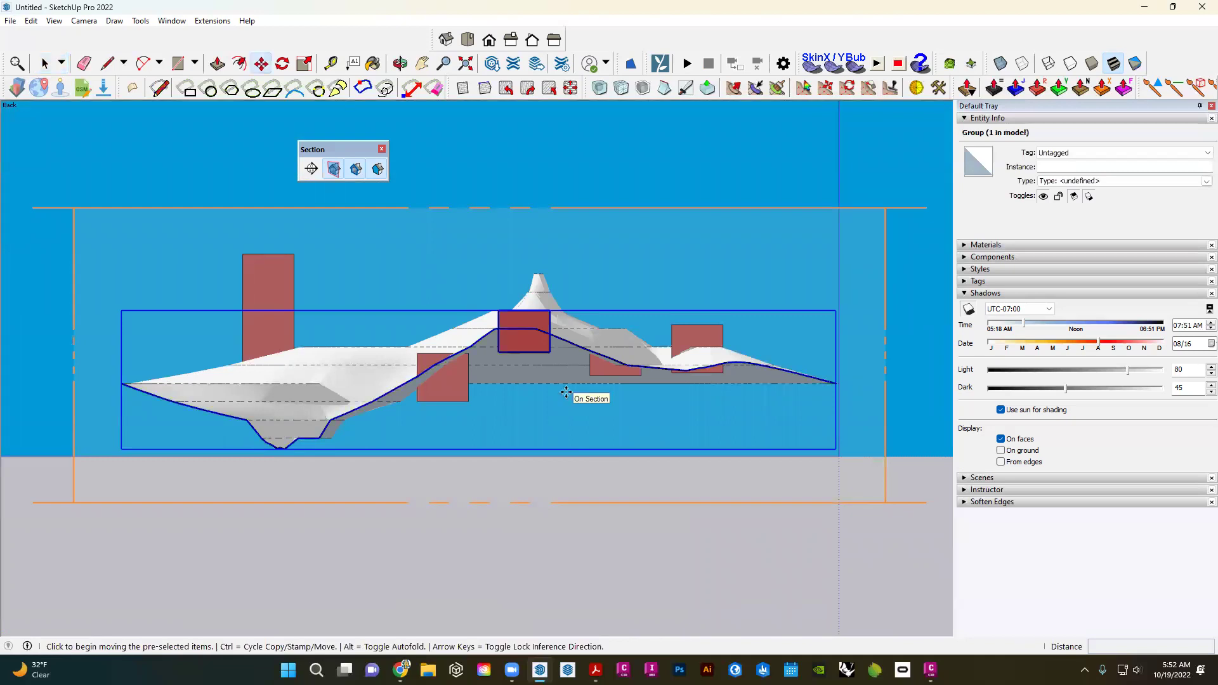
left_click(565, 392)
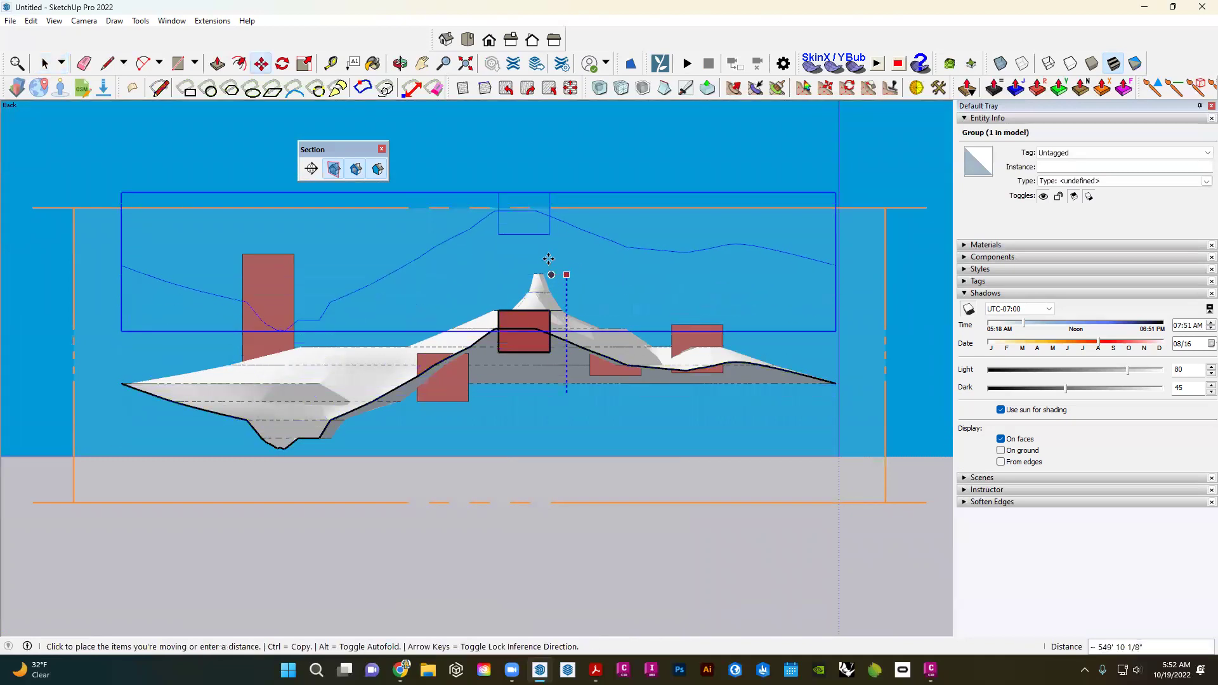
middle_click_drag(541, 183, 531, 315, "shift")
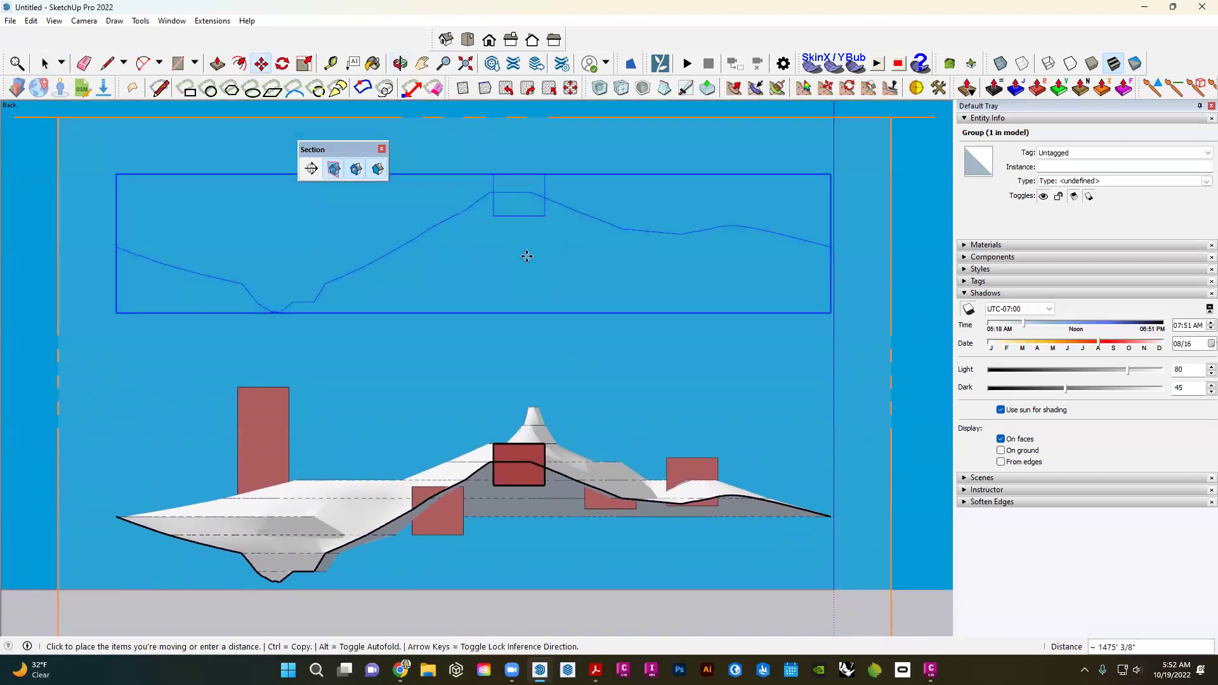
left_click(528, 256)
- Turn off the display of section planes while keeping the cut active
key("space")
left_click(440, 337)
left_click(335, 174)
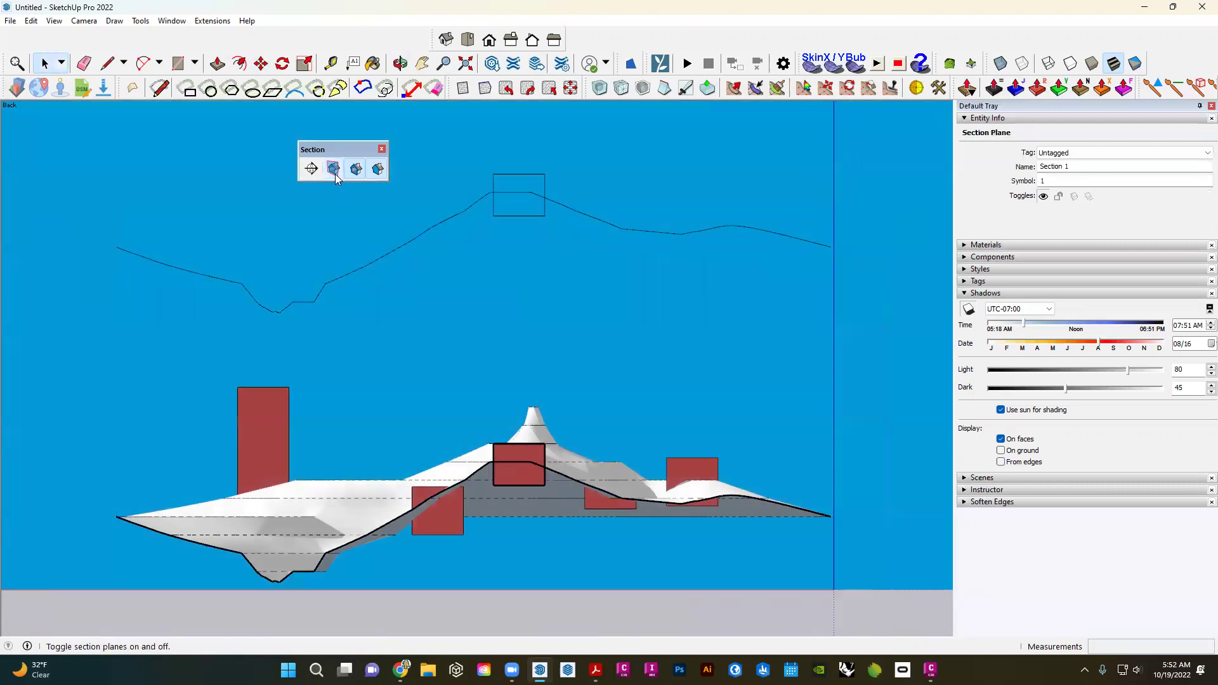
- Turn off the sky in the style's background settings and change the background colour to white
left_click(1015, 292)
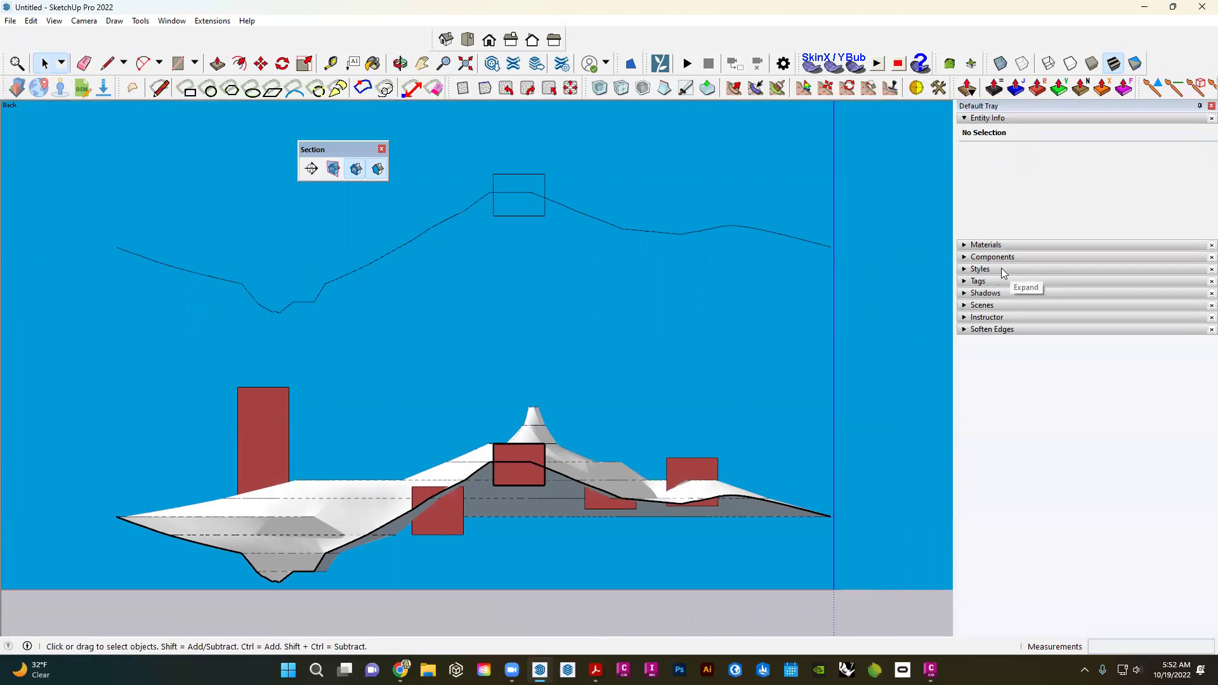
left_click(1004, 269)
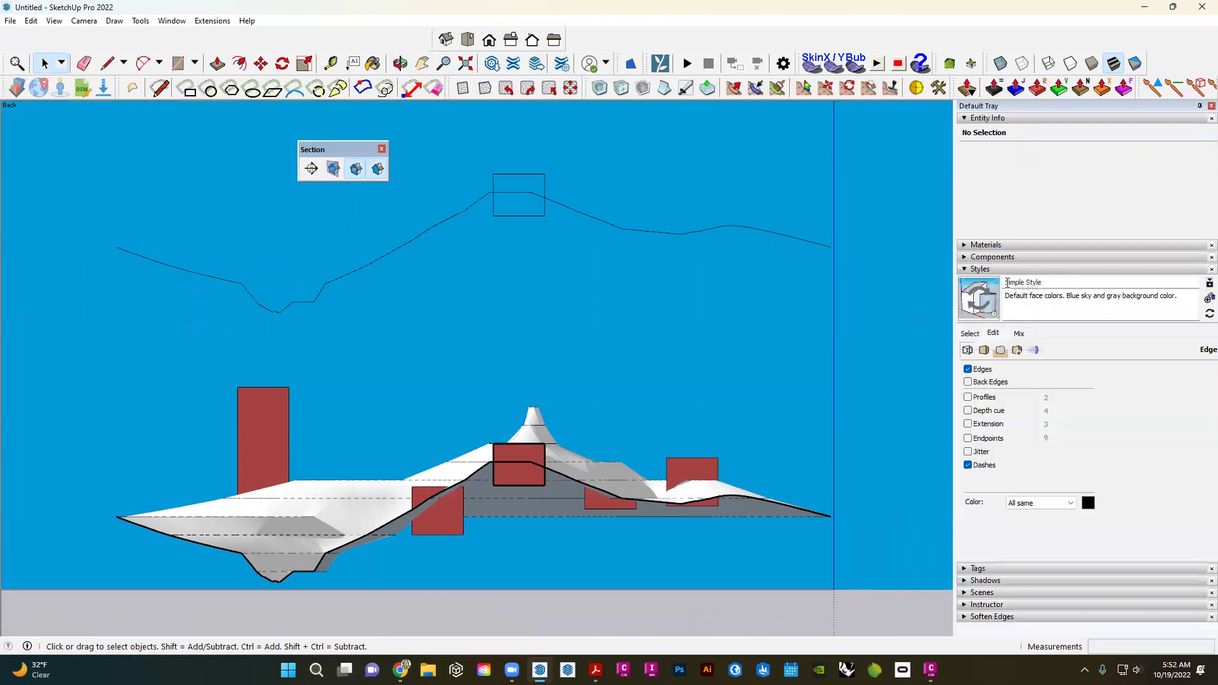
left_click(1000, 351)
left_click(968, 393)
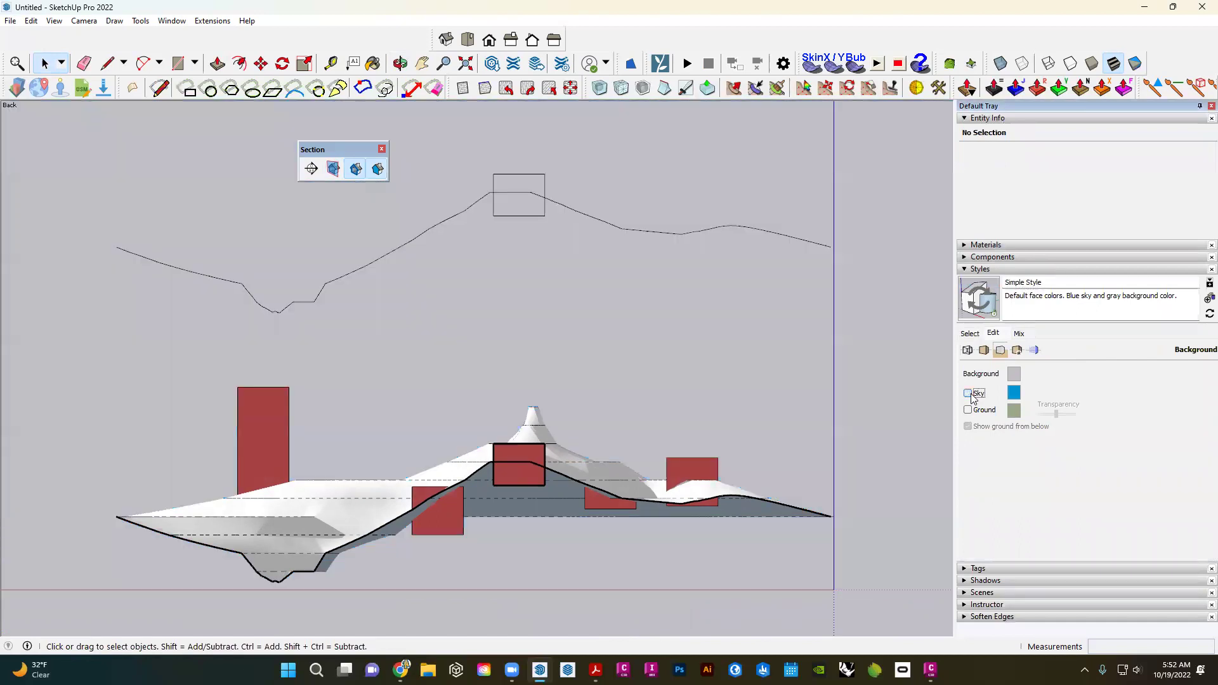
left_click(1013, 375)
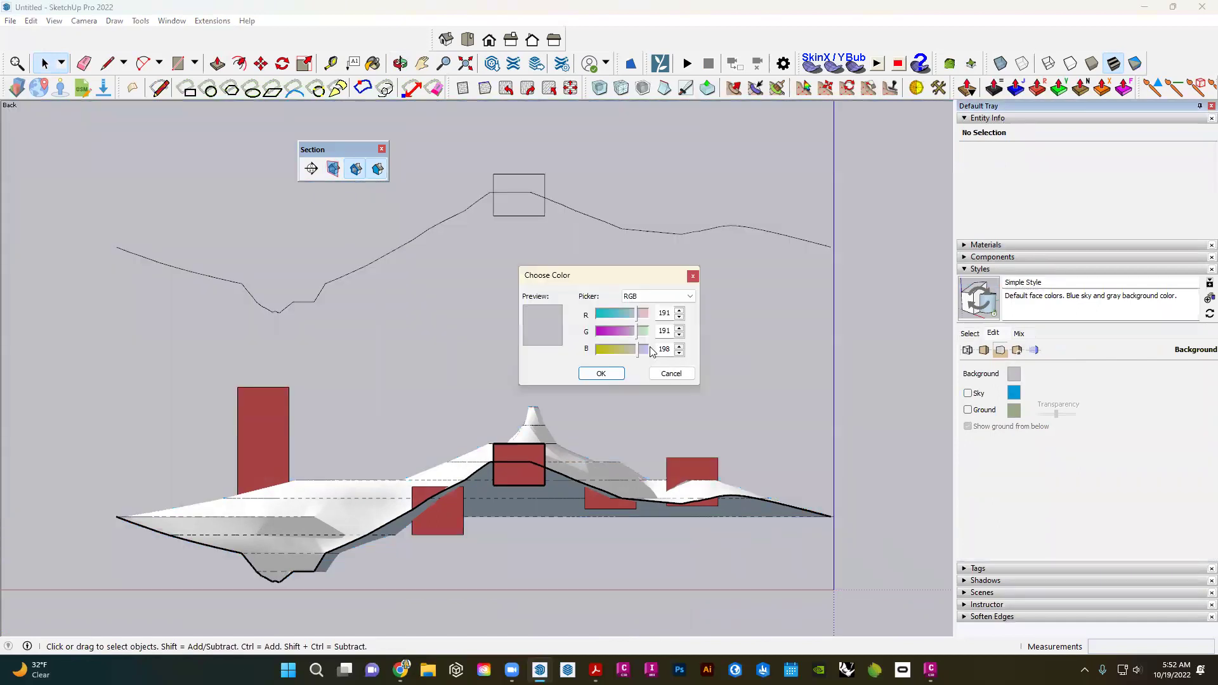
left_click_drag(638, 314, 653, 359)
left_click(601, 373)
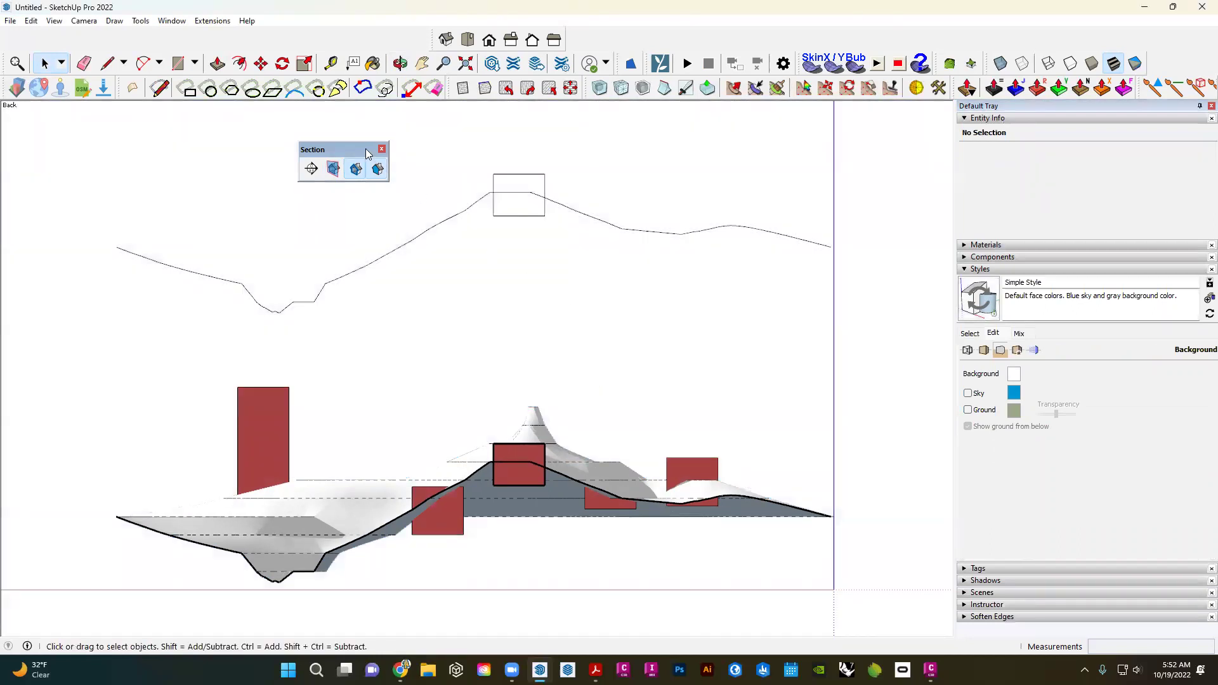
- Move the floating Section toolbar farther away from the raised slice outline
left_click_drag(330, 150, 242, 130)
middle_click_drag(550, 316, 499, 346, "shift")
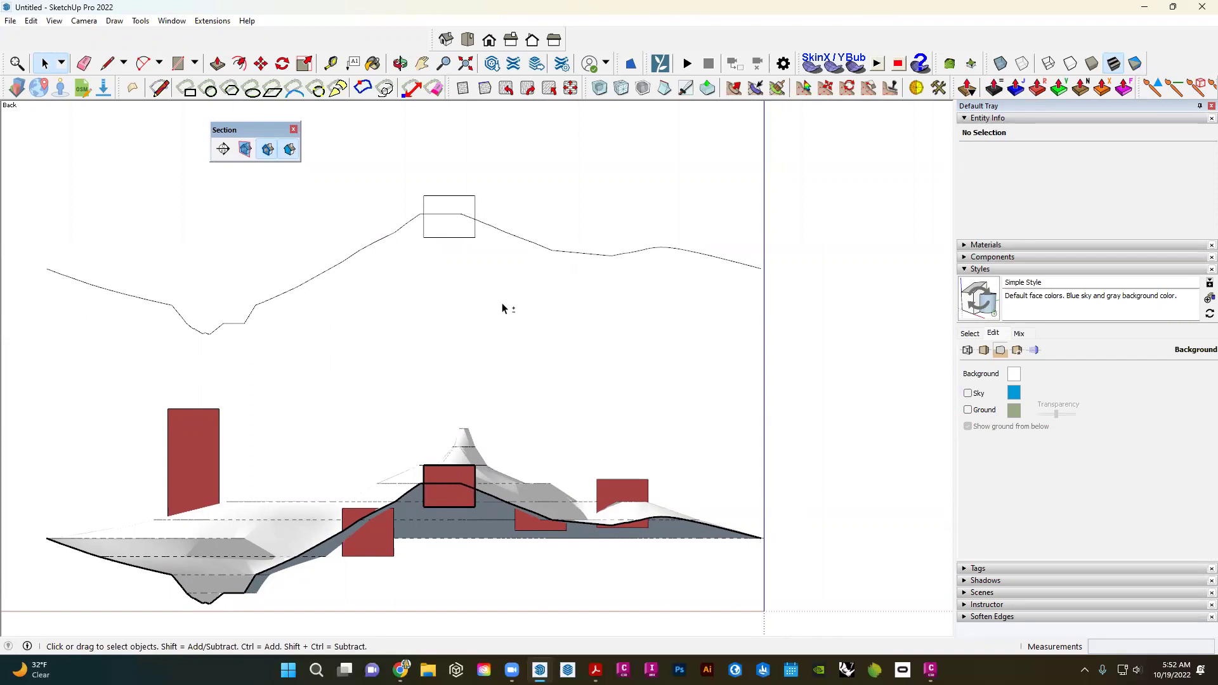
left_click(452, 220)
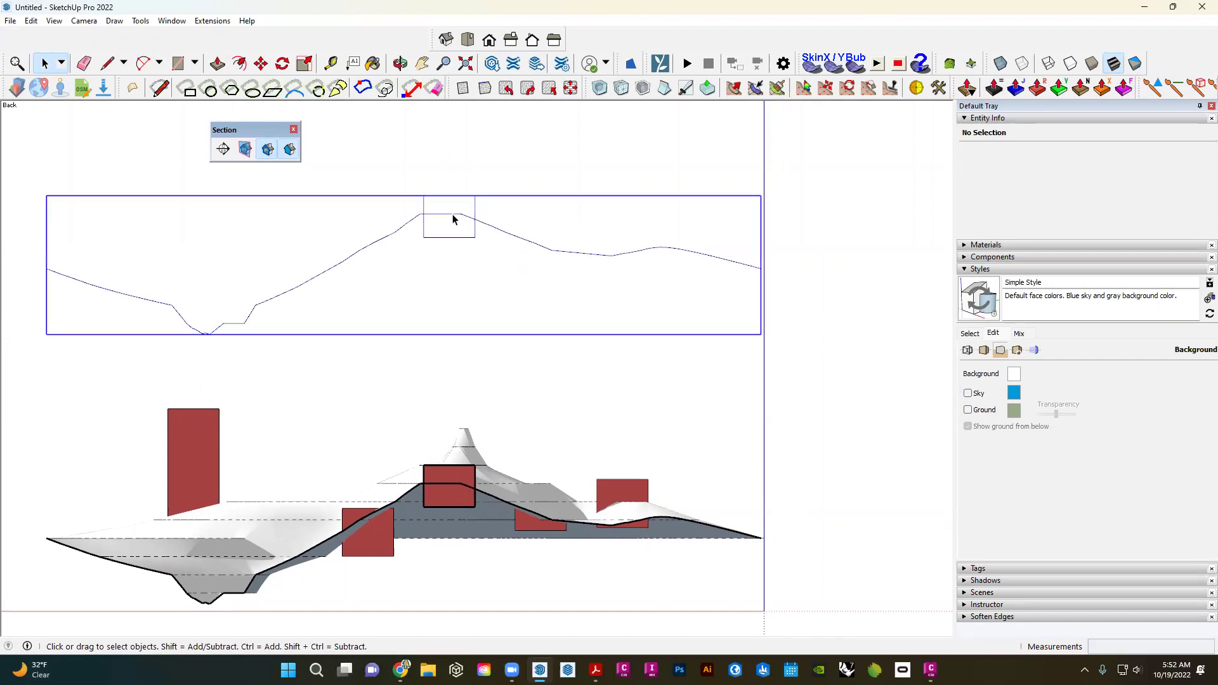
left_click(10, 22)
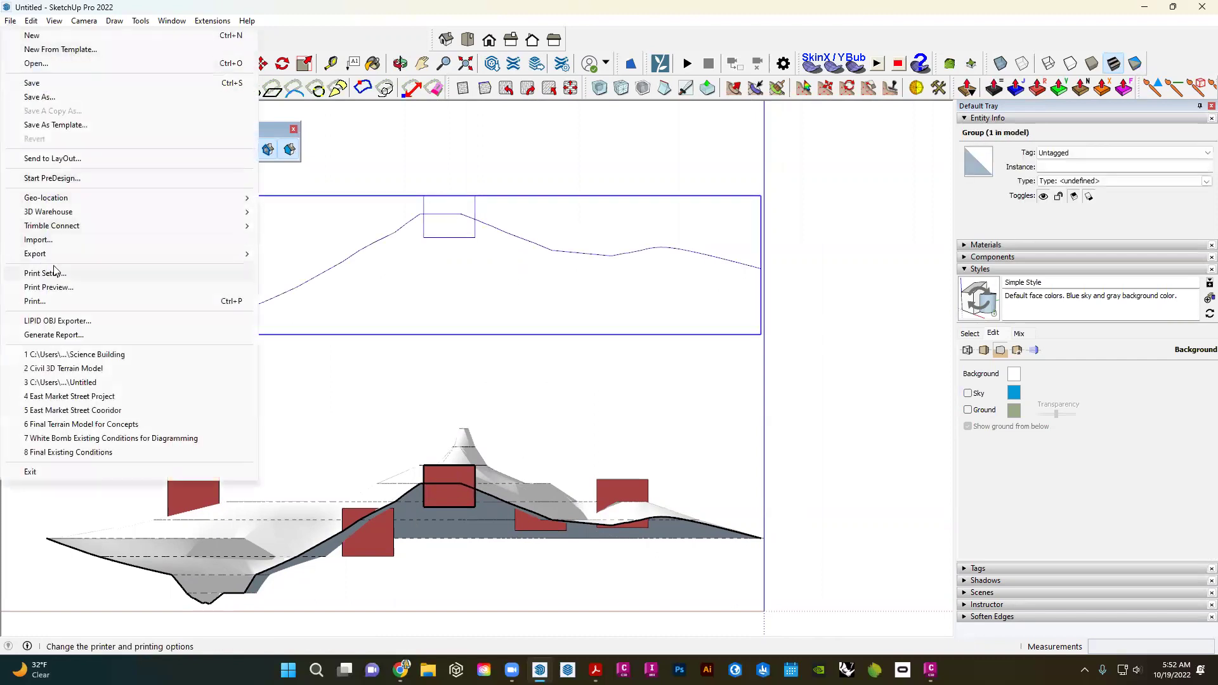
mouse_move(154, 262)
left_click(299, 267)
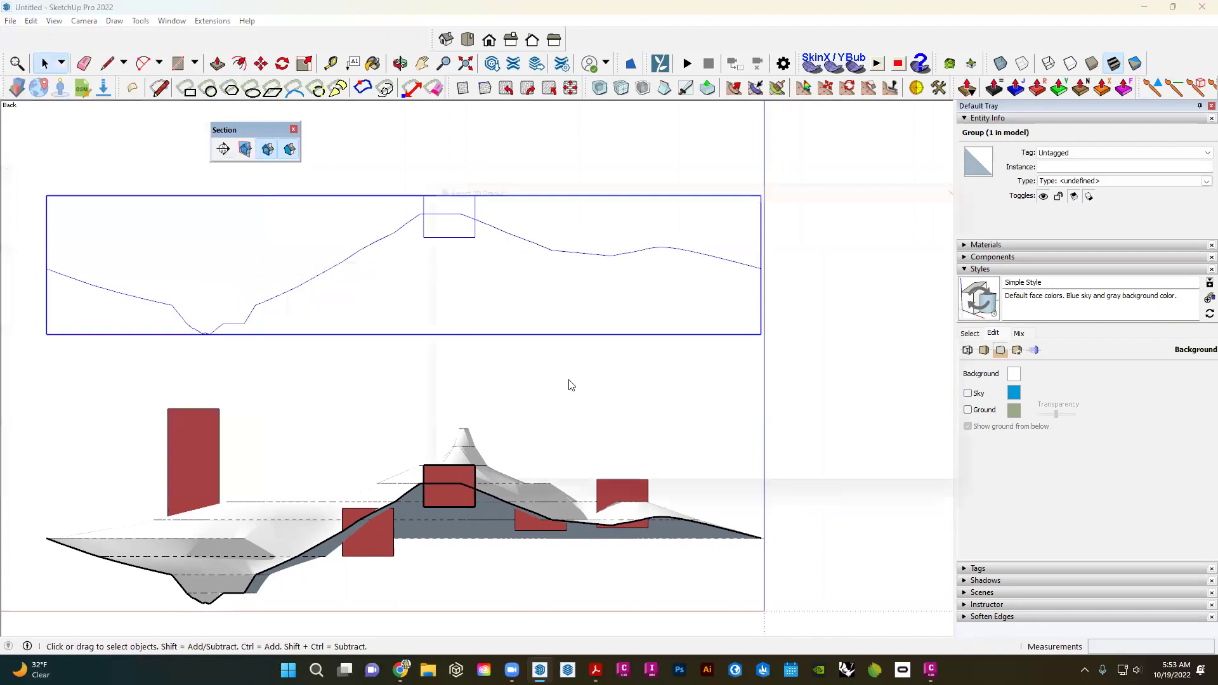
left_click(656, 459)
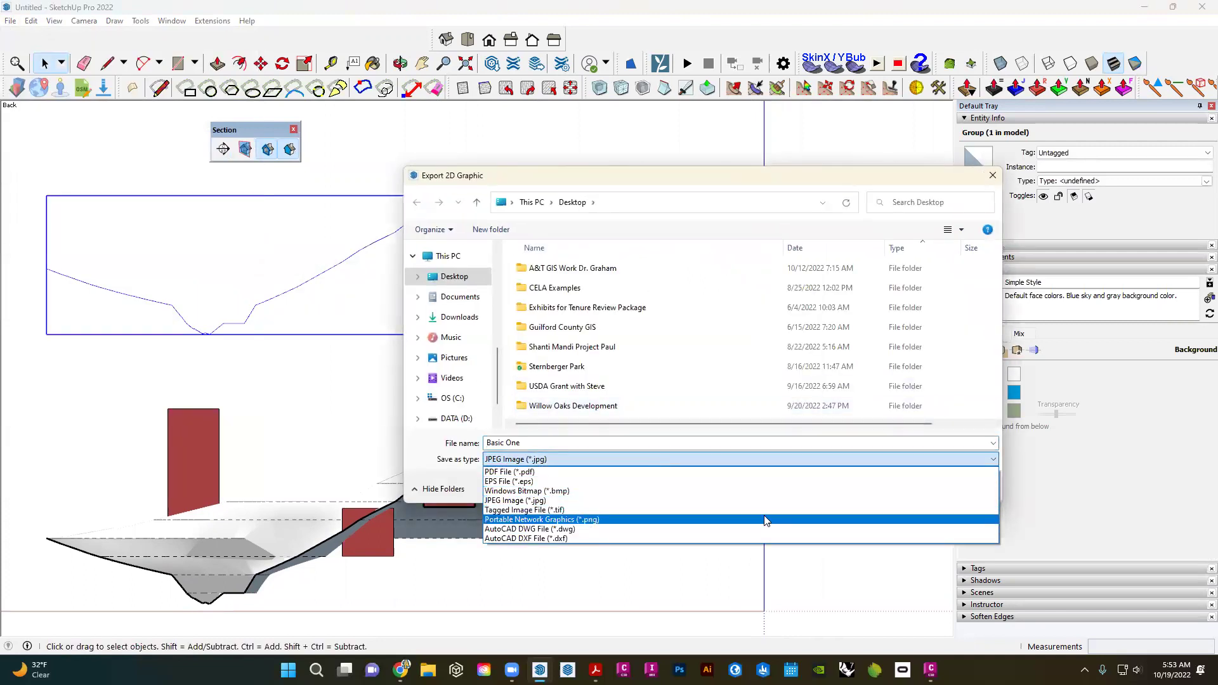
left_click(990, 176)
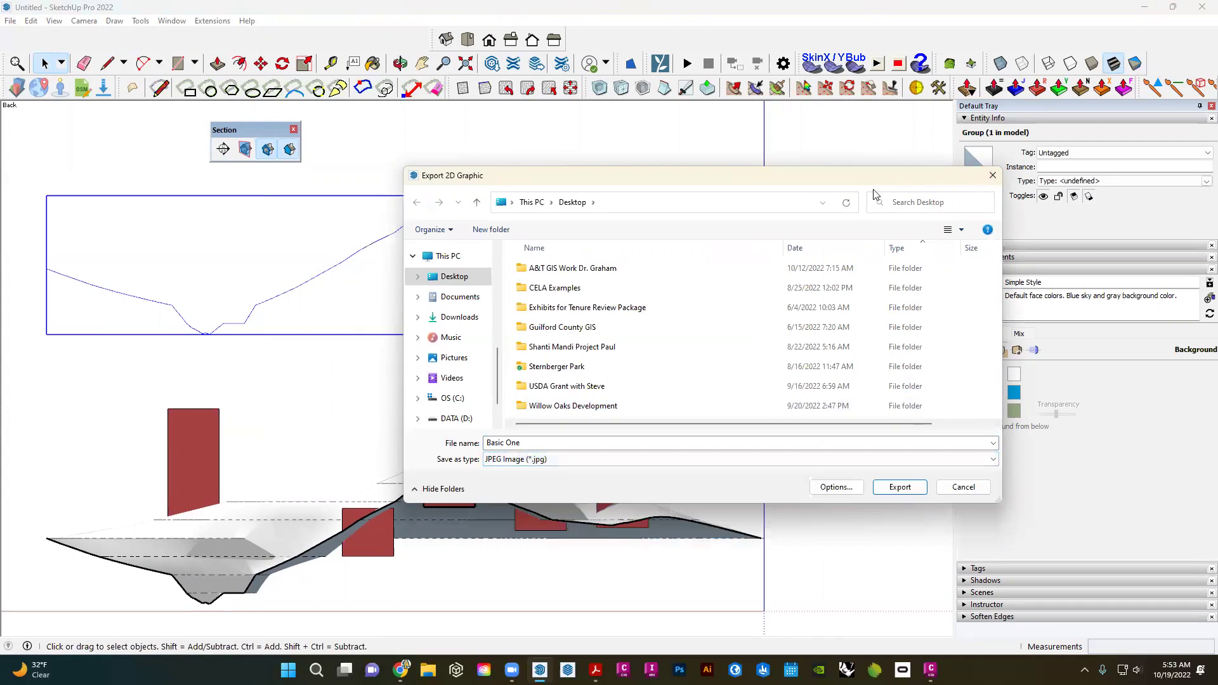
left_click(992, 176)
left_click(811, 323)
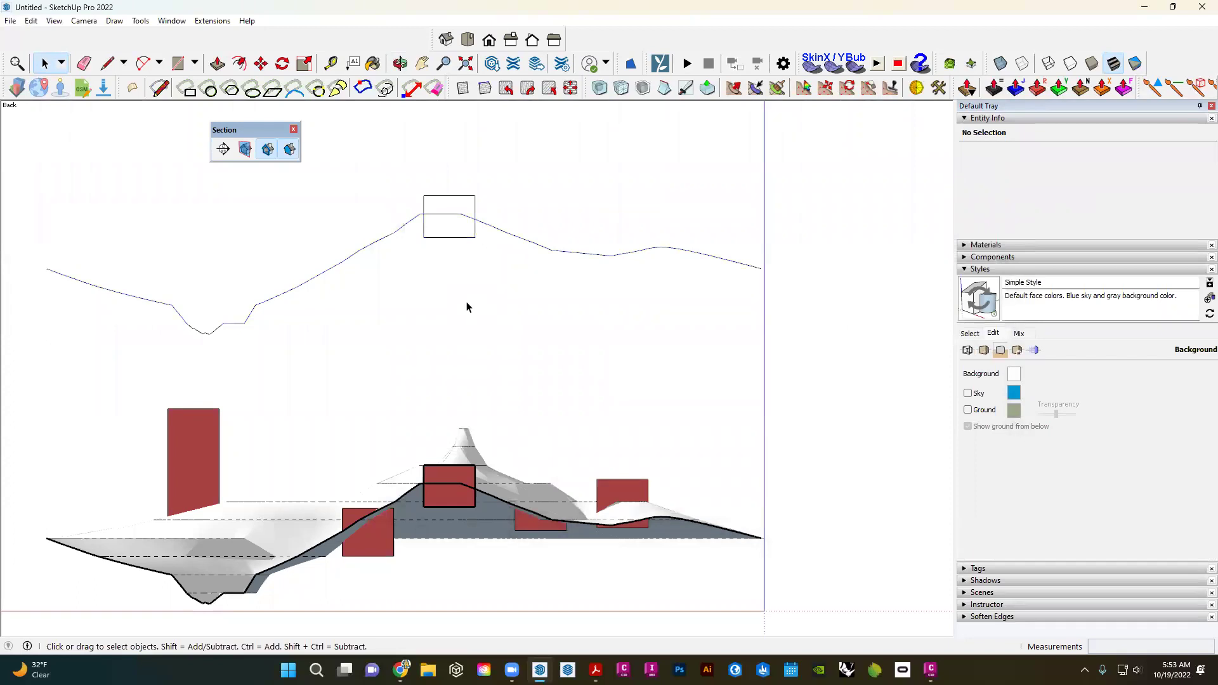
- Export the section view with the slice outline as a 2D JPEG image named section on the Desktop
scroll(476, 311, "down", 1)
scroll(513, 337, "down", 1)
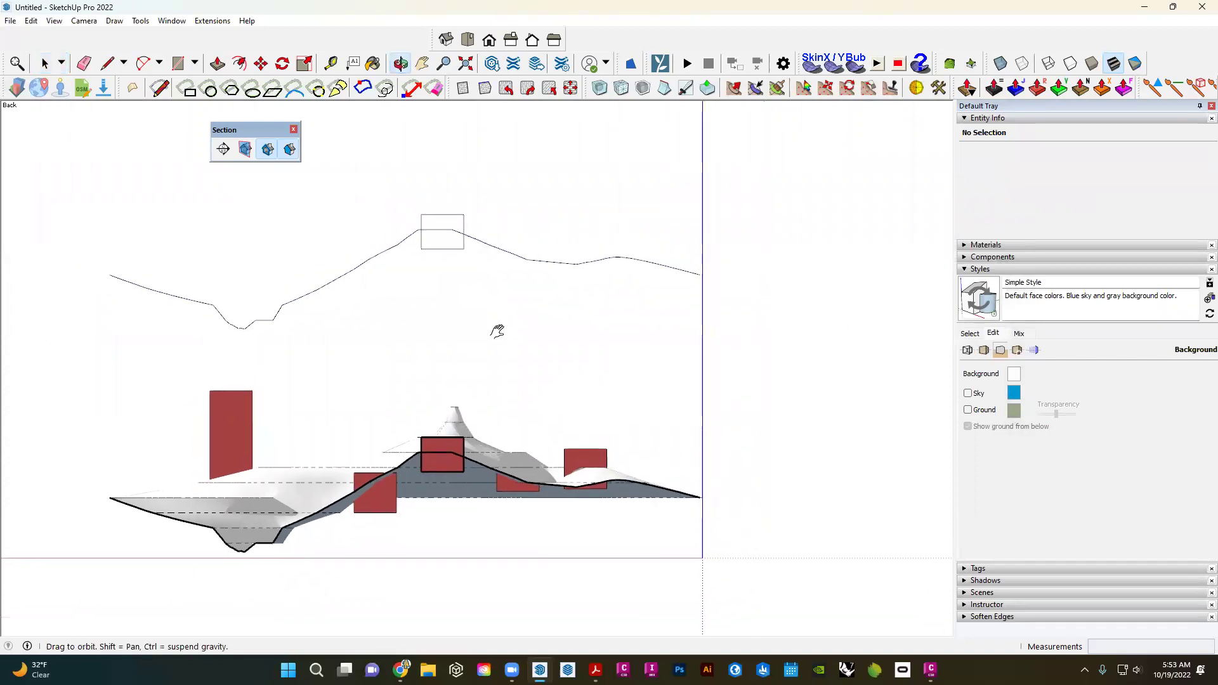
scroll(517, 337, "up", 1)
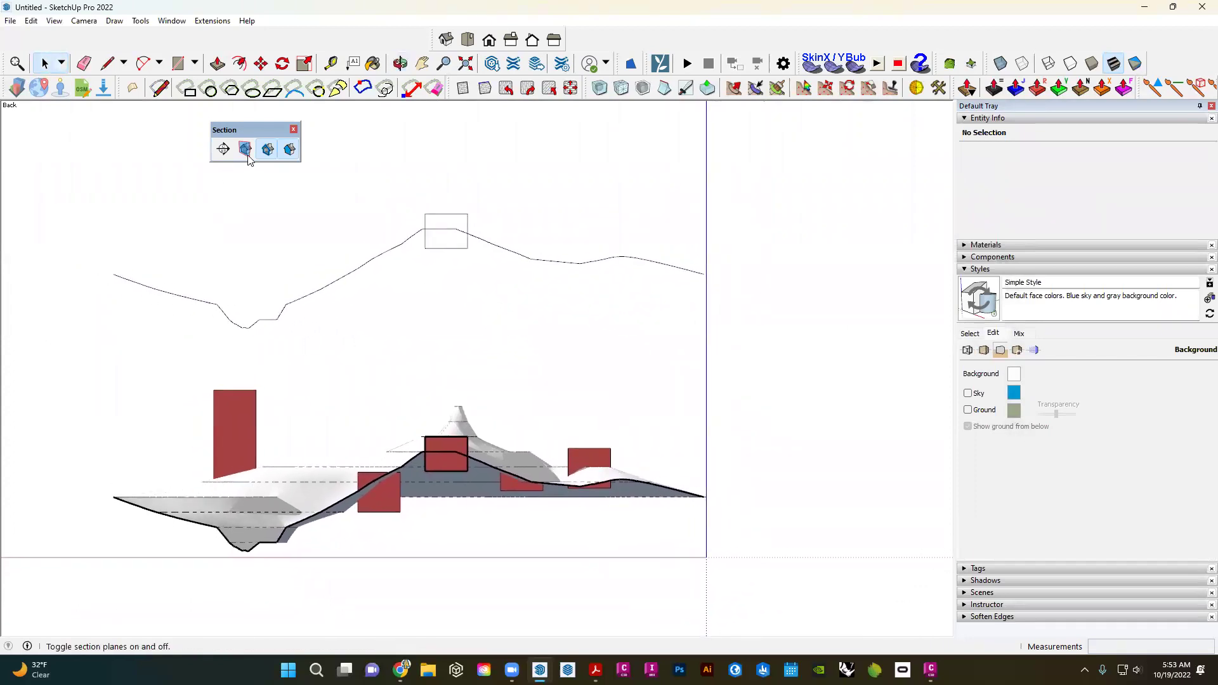
middle_click_drag(436, 326, 409, 335)
middle_click_drag(575, 379, 599, 367, "shift")
scroll(440, 361, "up", 2)
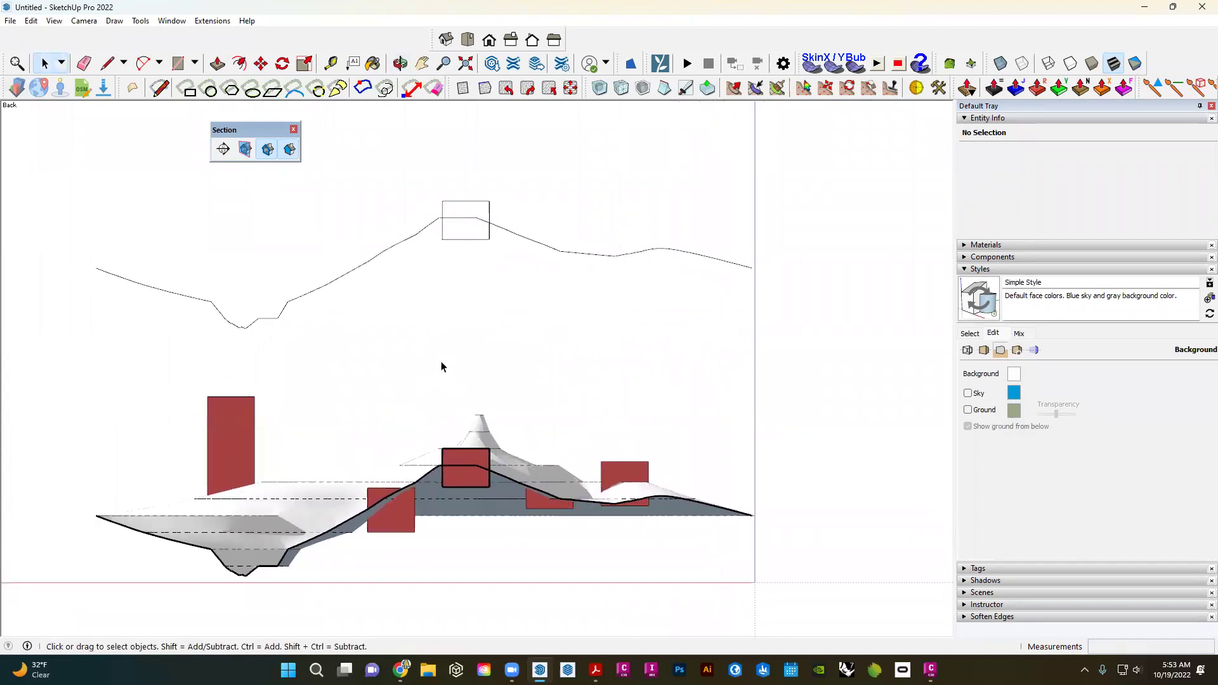
middle_click_drag(444, 368, 468, 335, "shift")
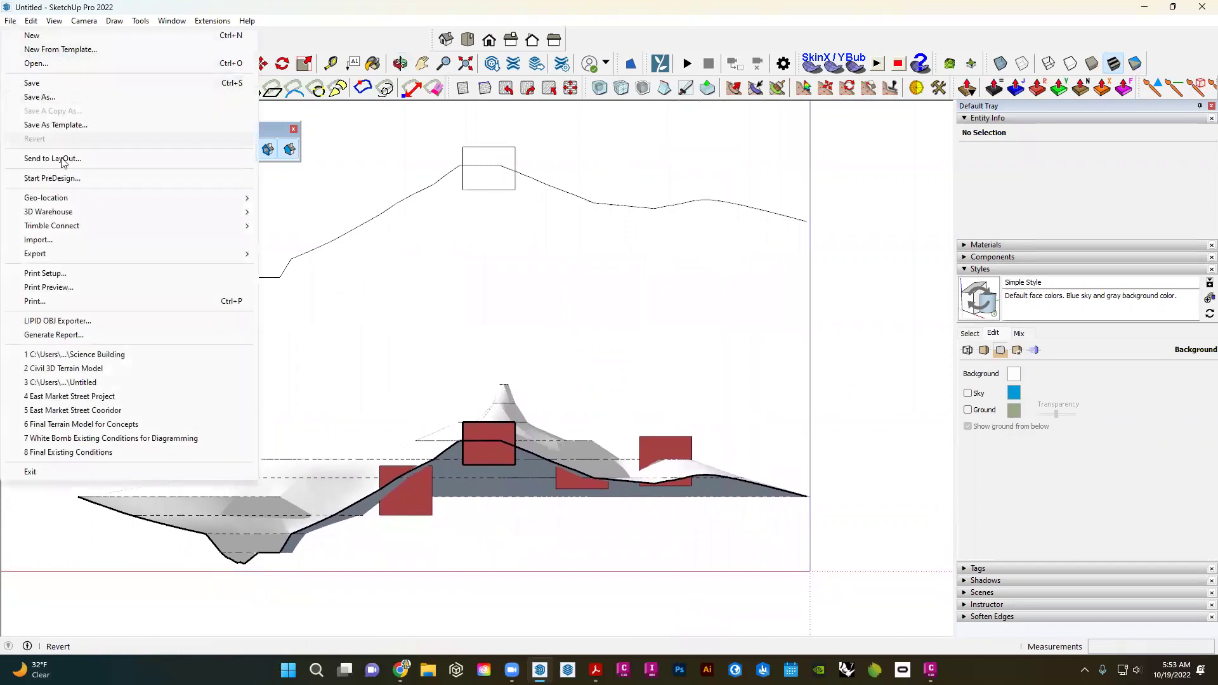
mouse_move(70, 253)
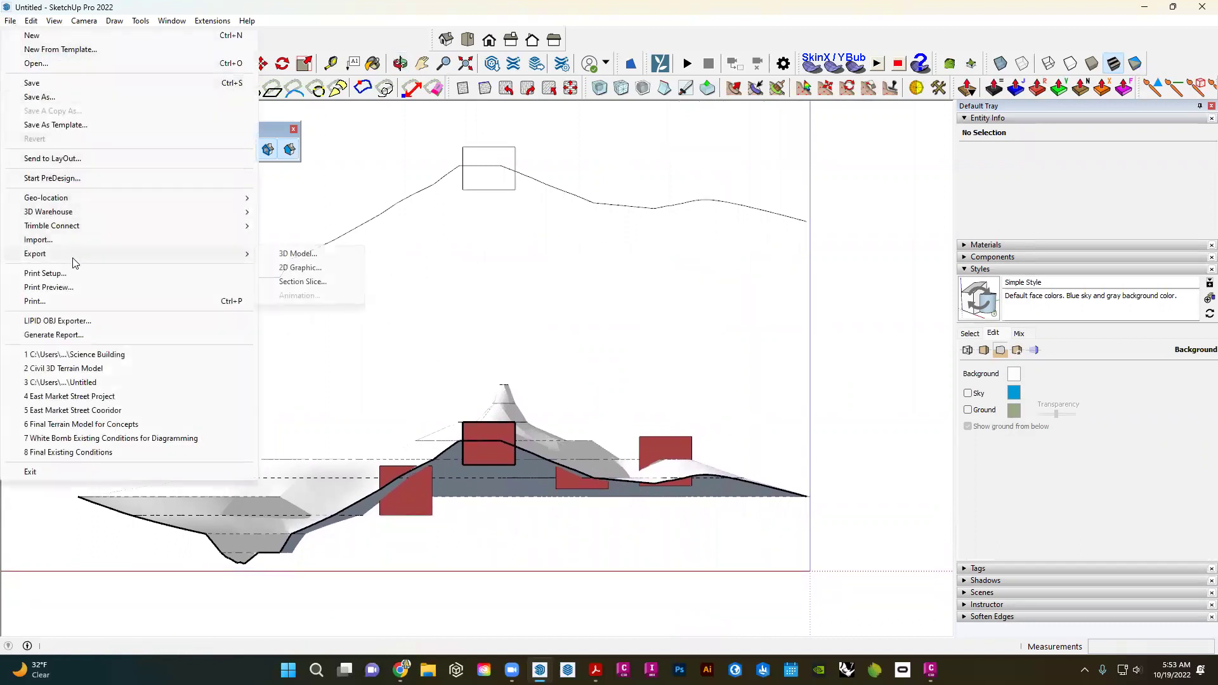
left_click(302, 268)
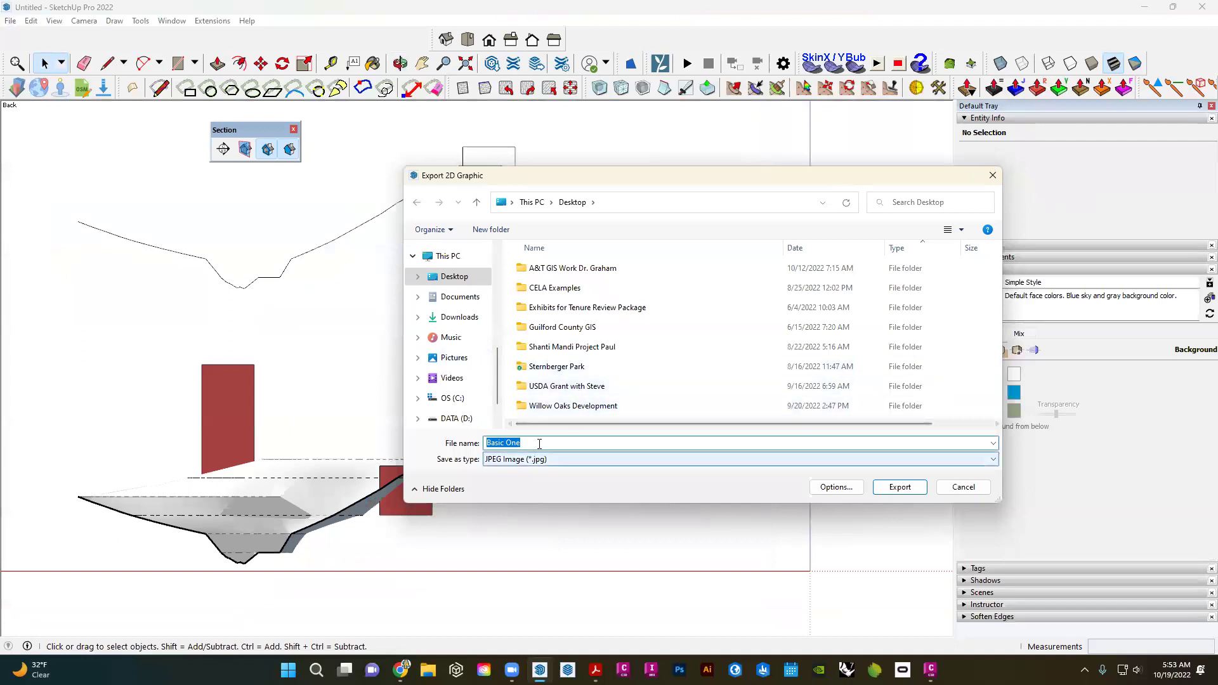
type("section")
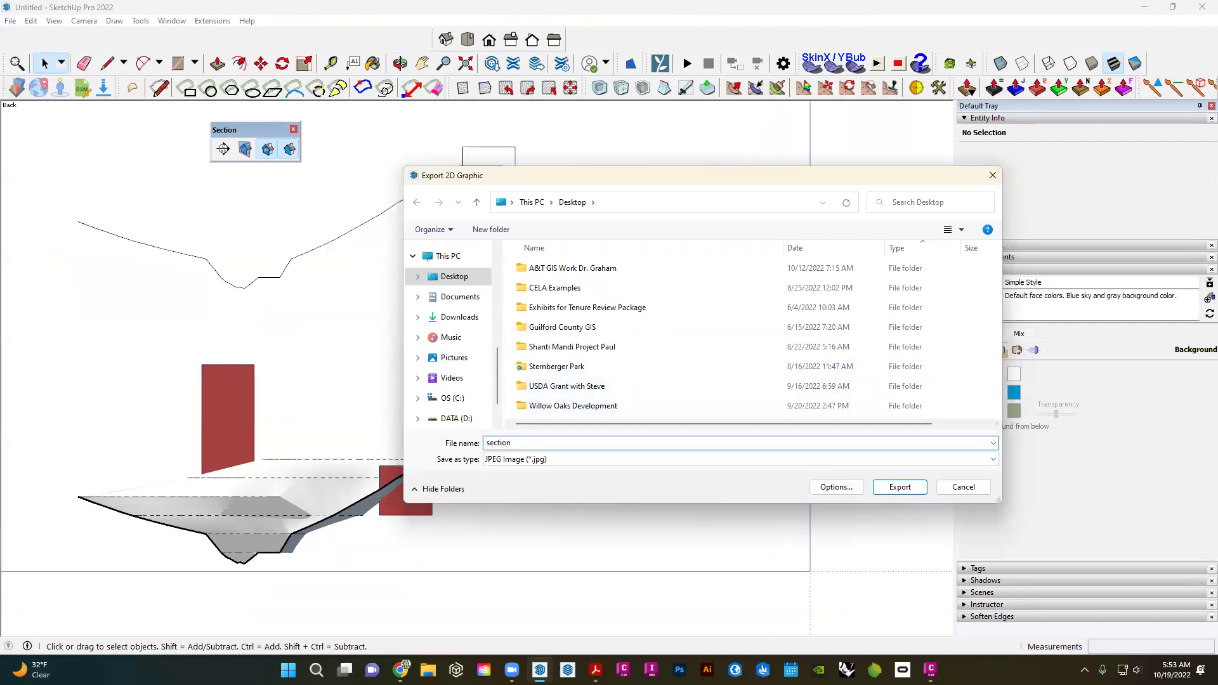
left_click(898, 486)
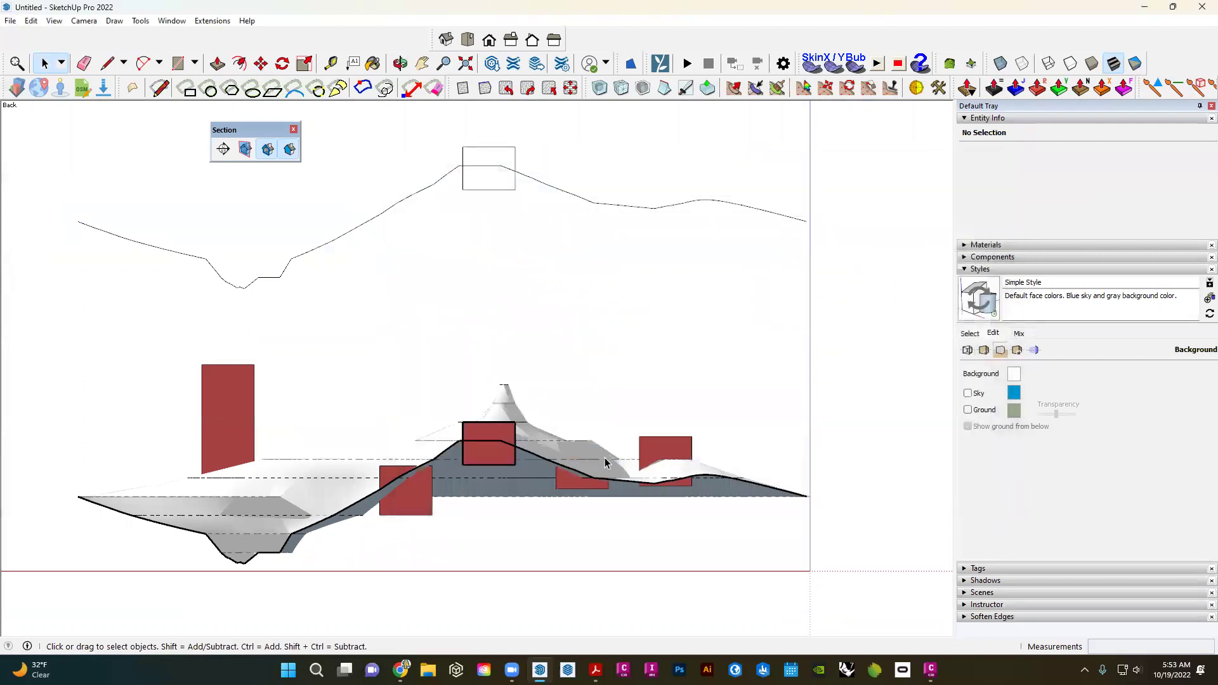